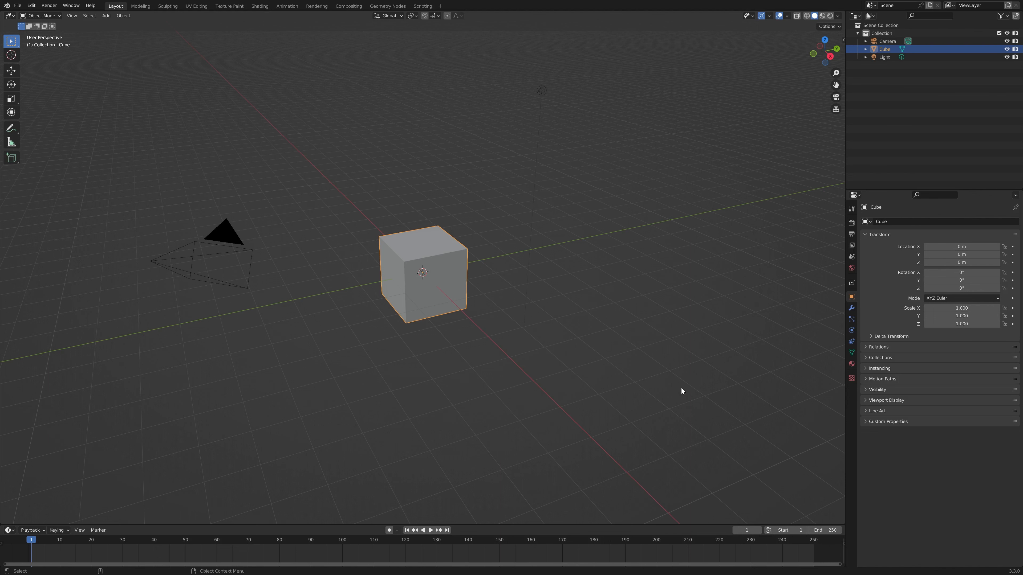
Delete the default cube, camera and light from the scene
middle_drag(718, 204, 423, 188)
scroll(419, 144, up, 3)
scroll(433, 148, down, 3)
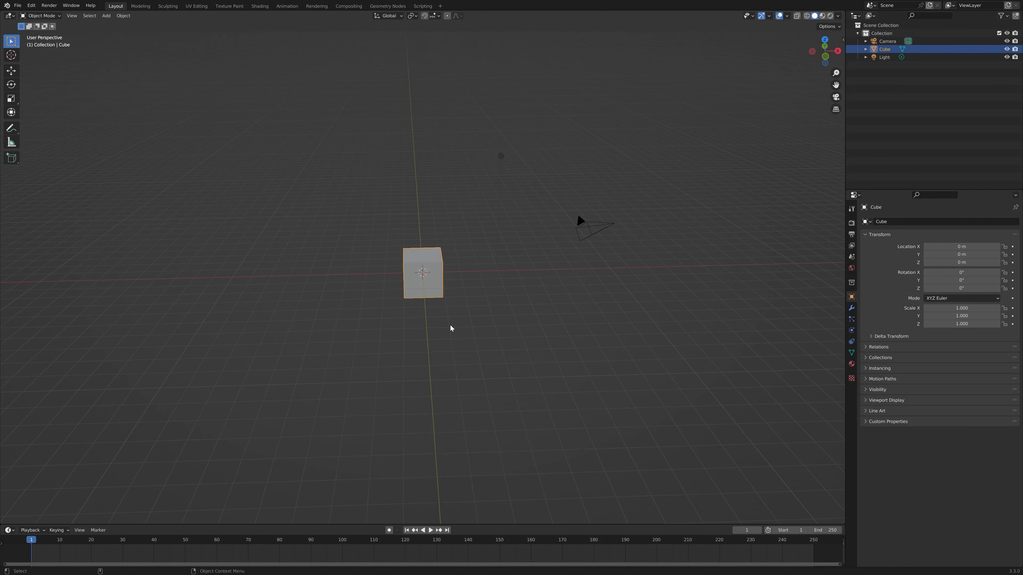
key(Delete)
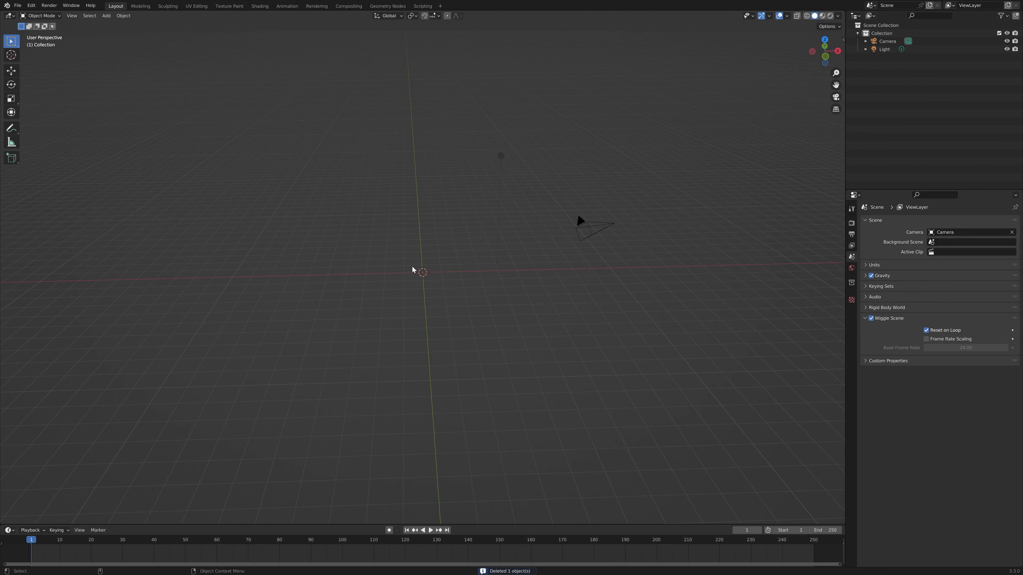
drag(467, 132, 676, 280)
key(Delete)
middle_drag(570, 286, 553, 282)
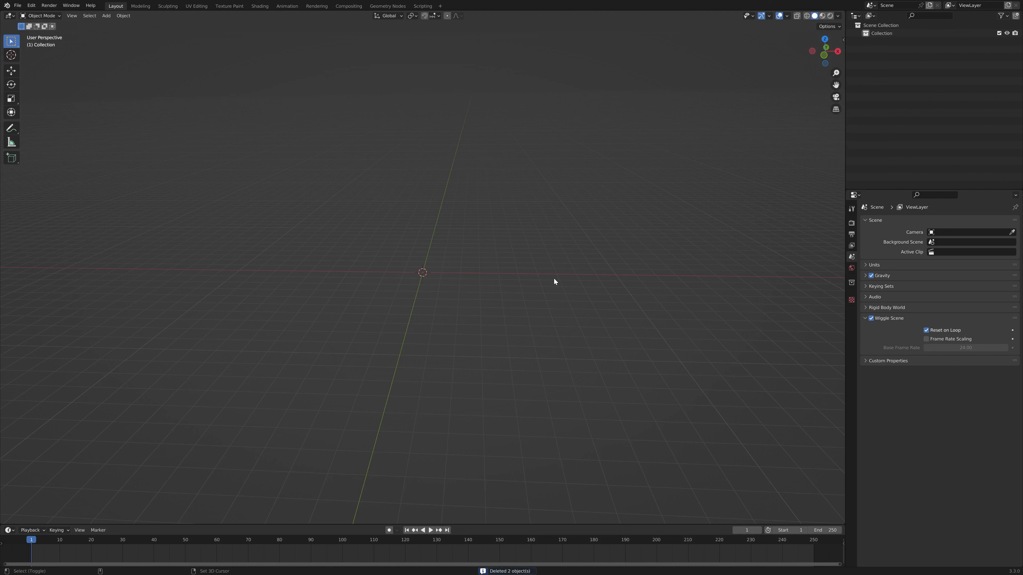
Add a Bezier curve at the world origin
key(shift+a)
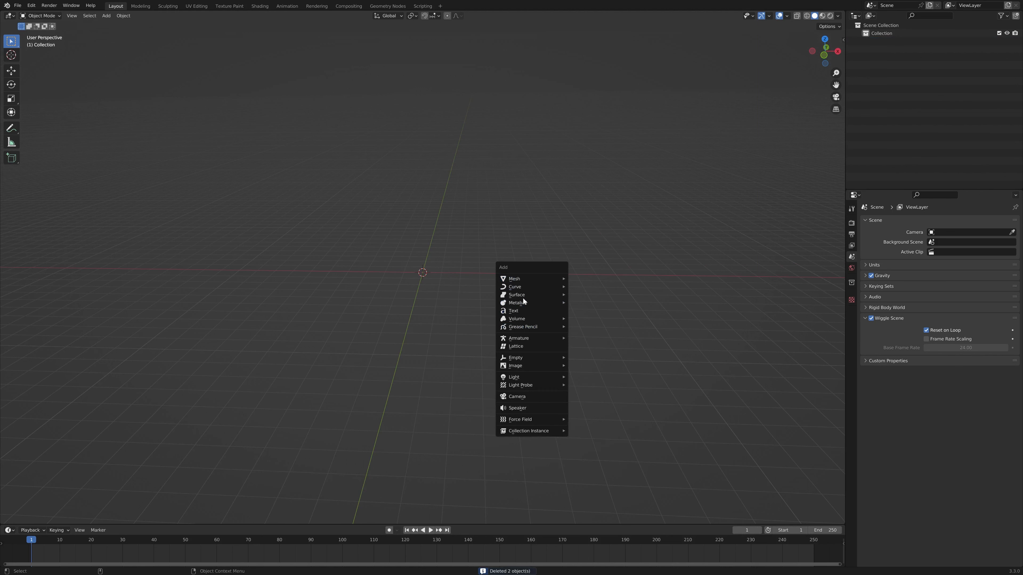
click(582, 287)
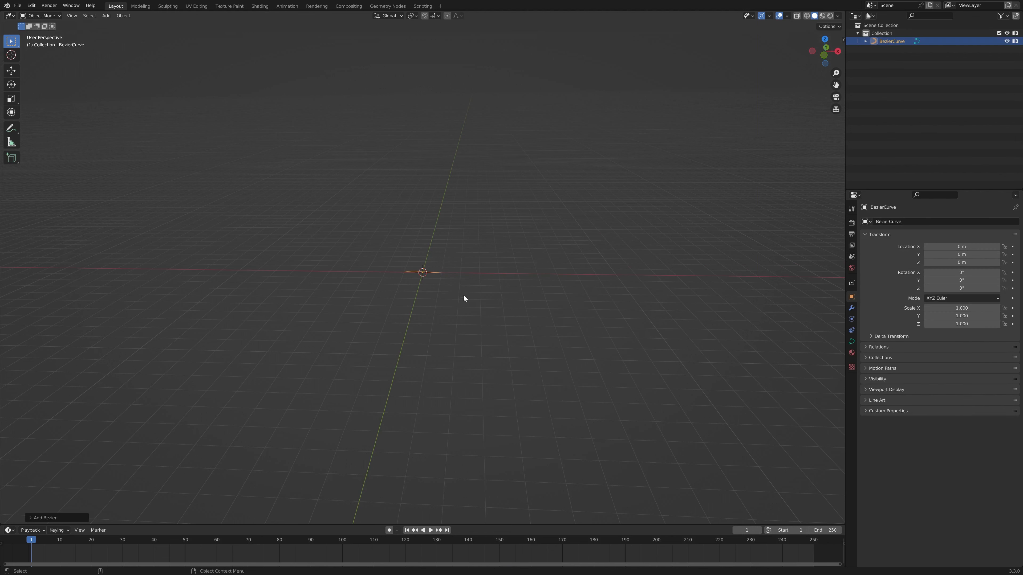
middle_drag(463, 295, 461, 333)
Try drawing a freehand wavy spline in Edit Mode with the Draw tool, undo it and return to Object Mode
key(Tab)
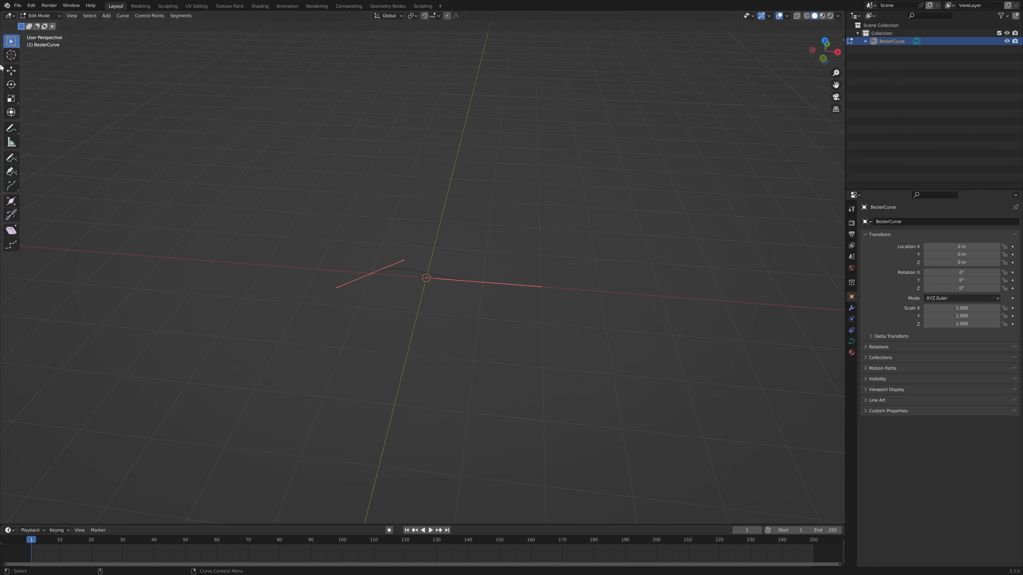
click(12, 158)
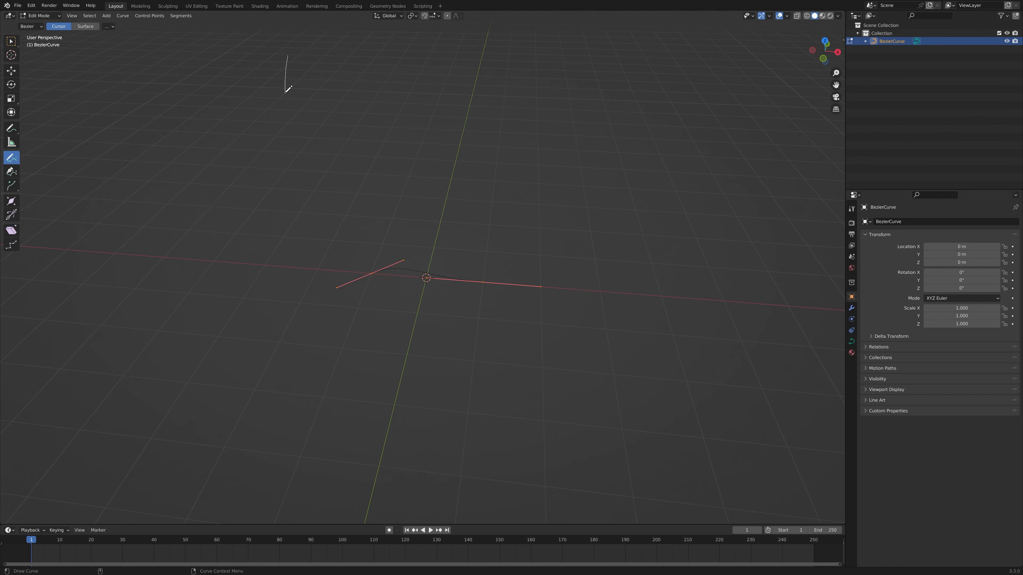
drag(288, 89, 646, 217)
mouse_move(646, 217)
middle_down()
mouse_move(573, 126)
mouse_move(536, 103)
mouse_move(453, 291)
middle_up()
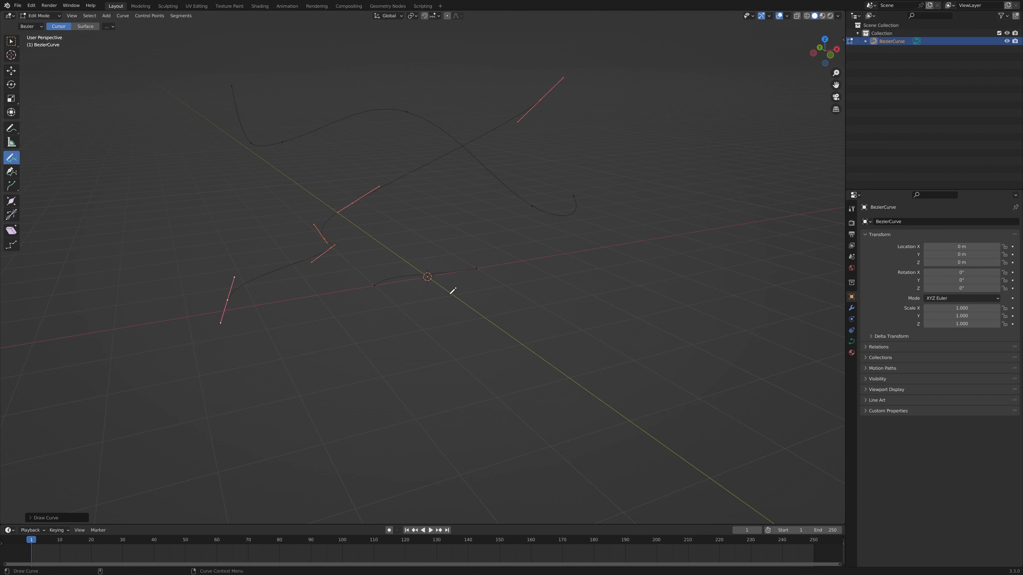
key(ctrl+z)
key(ctrl+z)
middle_drag(484, 261, 466, 271)
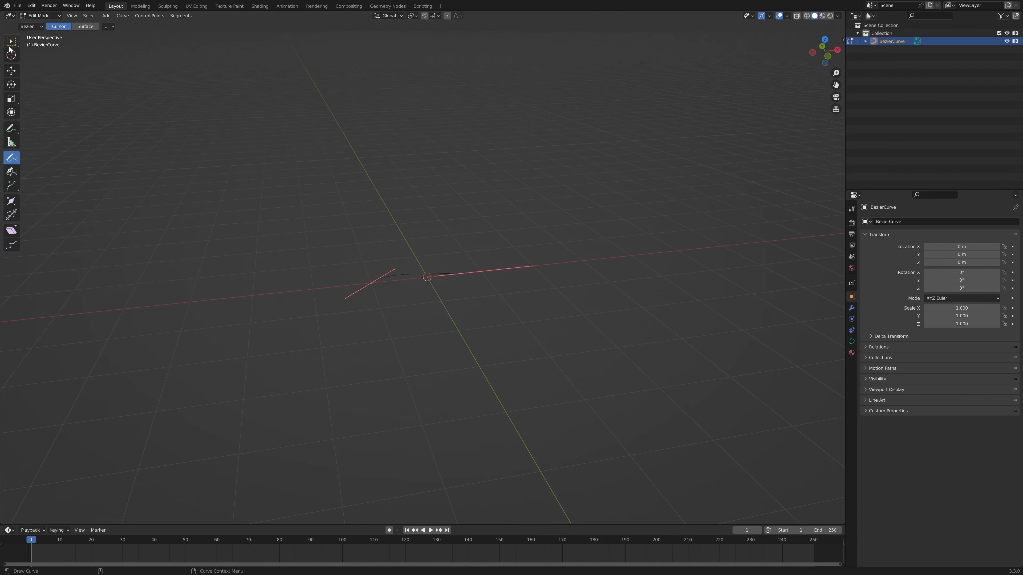
click(12, 43)
key(Tab)
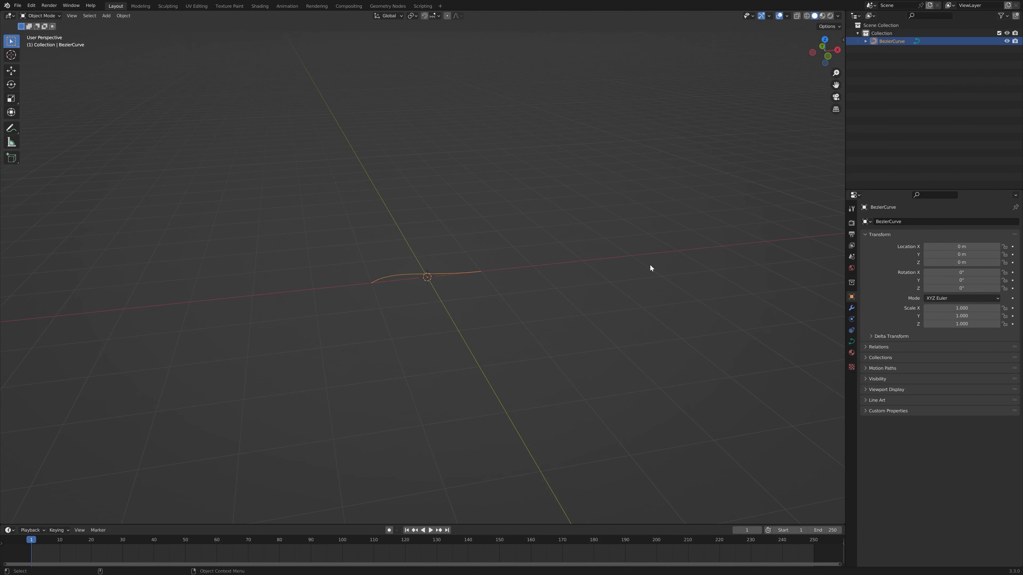
Split the 3D viewport into two stacked areas and frame the curve in both
key(n)
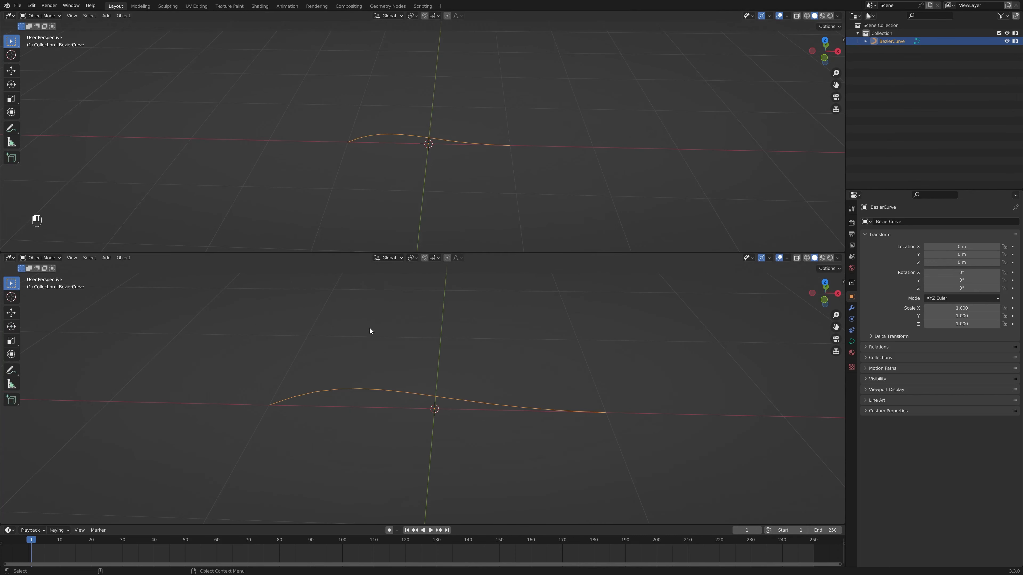
middle_drag(369, 327, 383, 342)
middle_drag(407, 133, 458, 149)
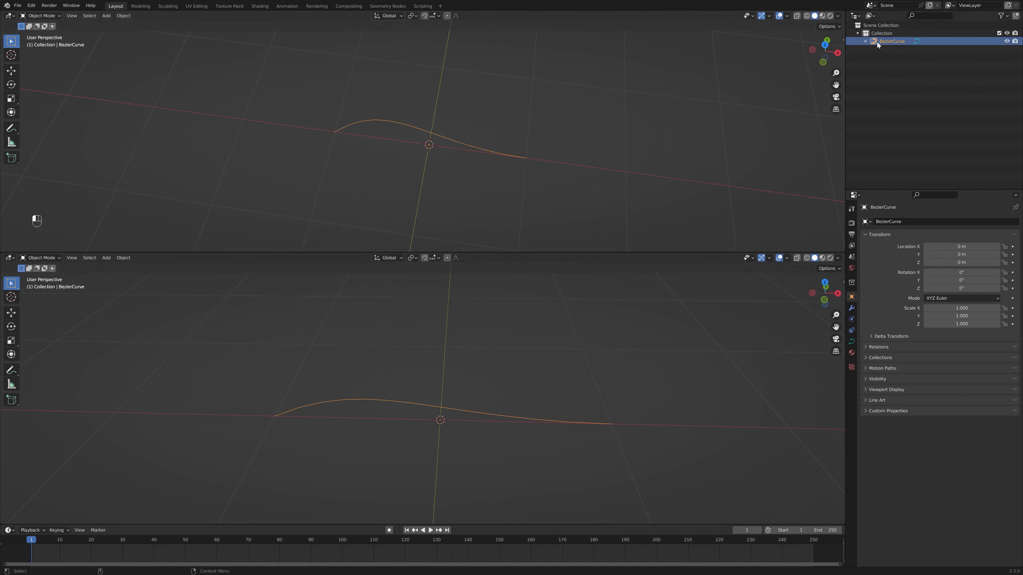
Rename the Bezier curve object to "lightning"
double_click(888, 40)
text(lig)
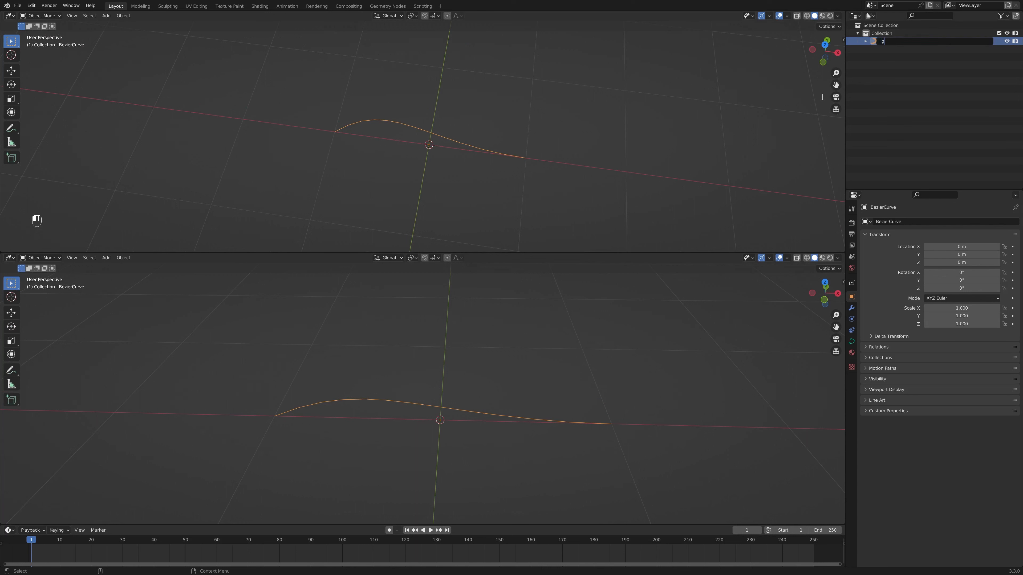
text(htning)
key(Return)
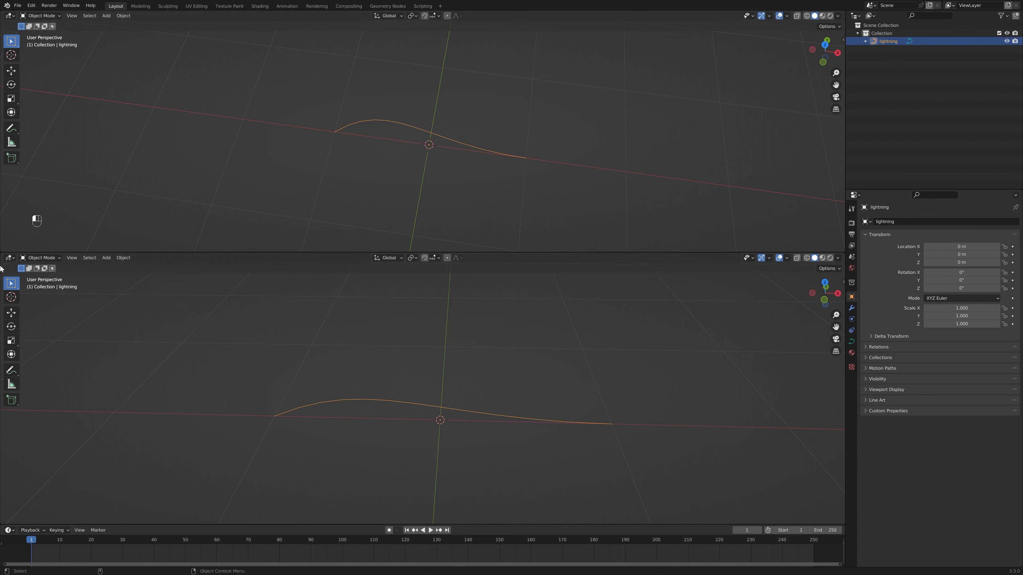
Switch the lower area to the Geometry Node Editor and create a new node tree for the lightning curve
click(9, 258)
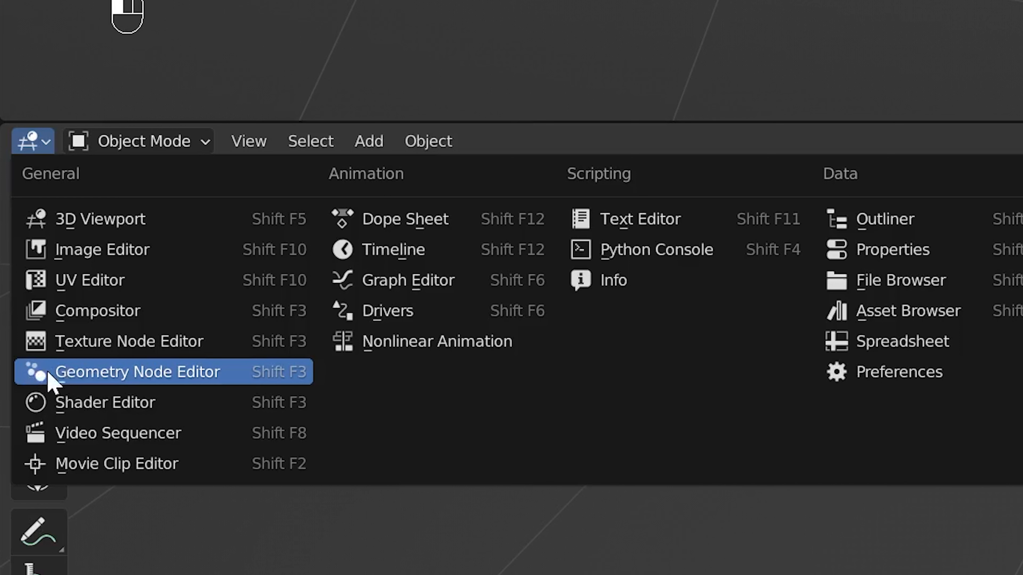
click(49, 374)
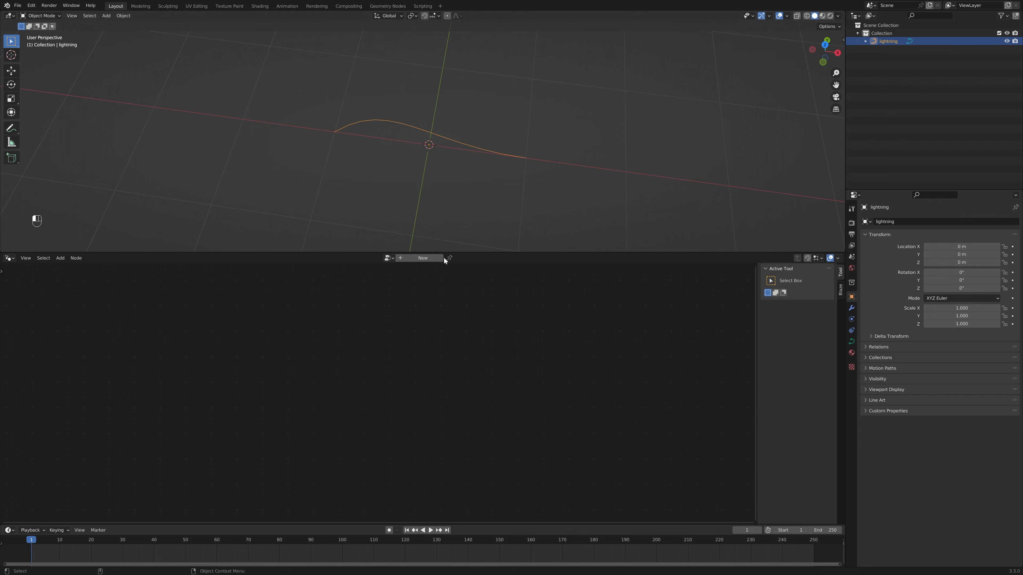
click(432, 259)
Space the Group Input and Group Output nodes far apart and hide the node editor's sidebar
scroll(372, 399, up, 1)
middle_drag(358, 447, 382, 388)
scroll(371, 411, up, 1)
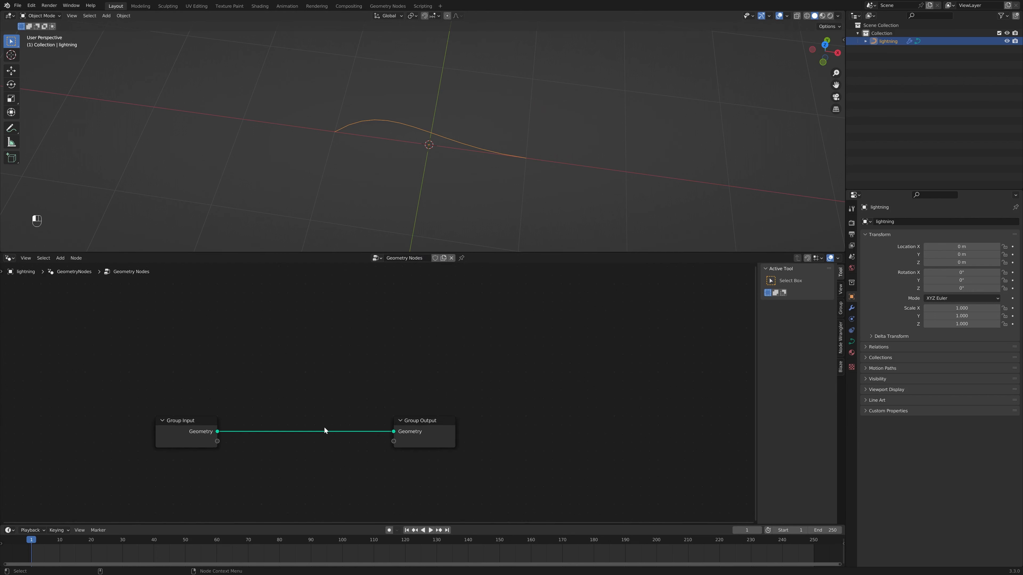
middle_drag(325, 428, 375, 394)
scroll(375, 394, up, 3)
drag(222, 404, 124, 390)
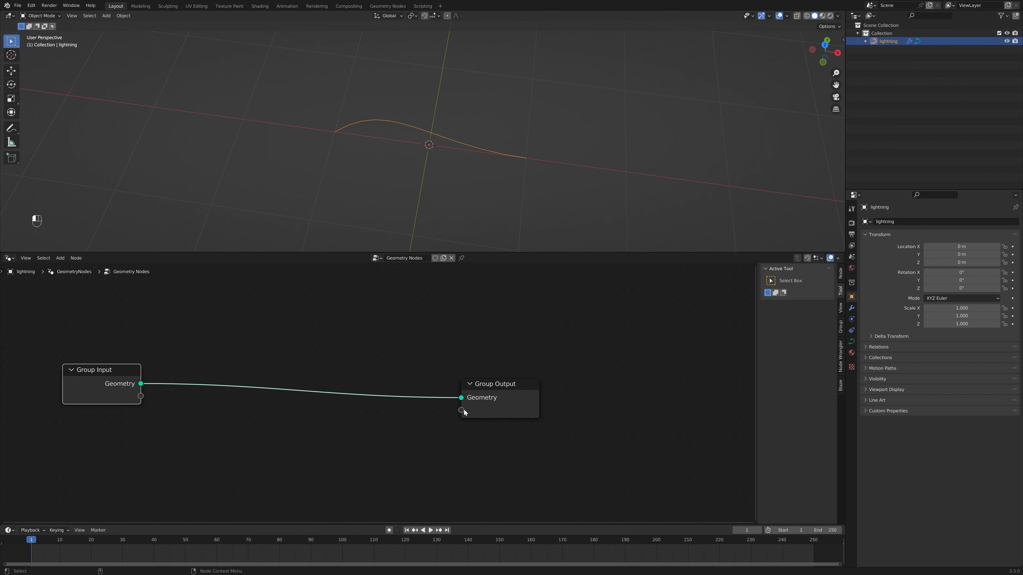
drag(464, 412, 653, 387)
key(n)
scroll(290, 446, down, 1)
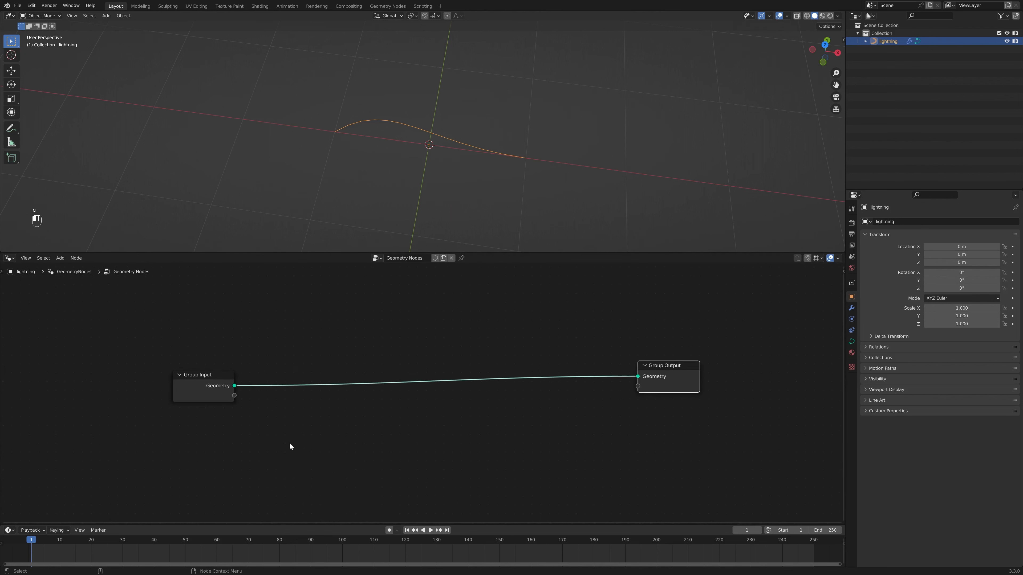
middle_drag(280, 448, 313, 429)
scroll(313, 428, up, 2)
drag(206, 369, 129, 376)
mouse_move(421, 159)
middle_down()
mouse_move(484, 118)
mouse_move(486, 100)
mouse_move(413, 172)
mouse_move(388, 176)
mouse_move(473, 176)
mouse_move(440, 155)
middle_up()
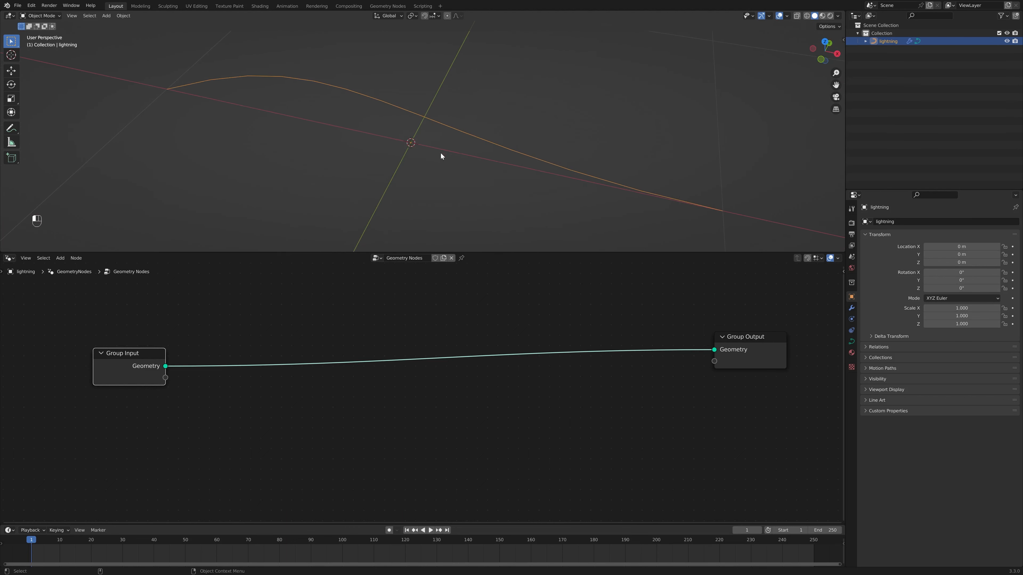
Add a Curve to Mesh node on the link between Group Input and Group Output
key(shift+a)
text(c)
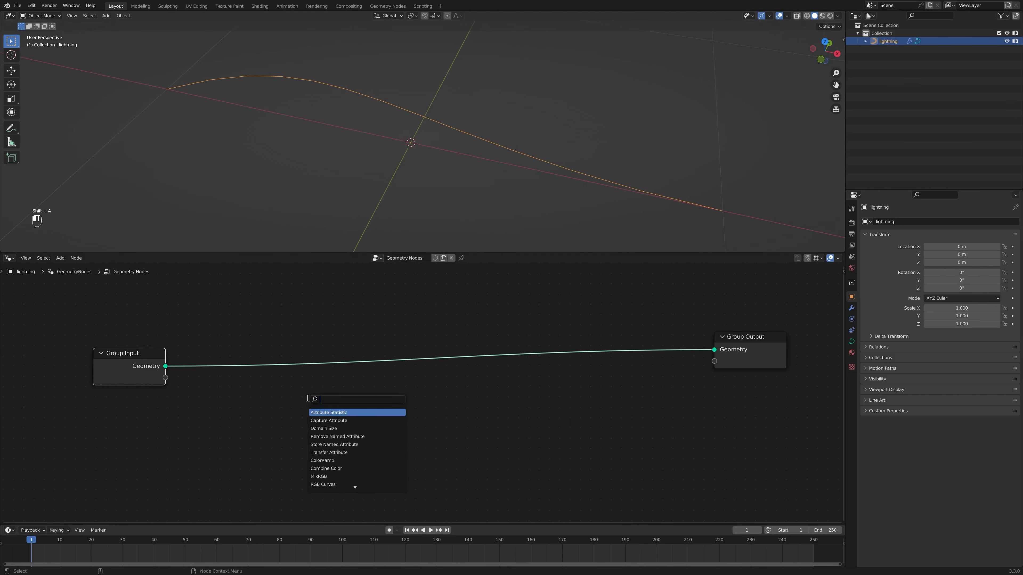
text(u)
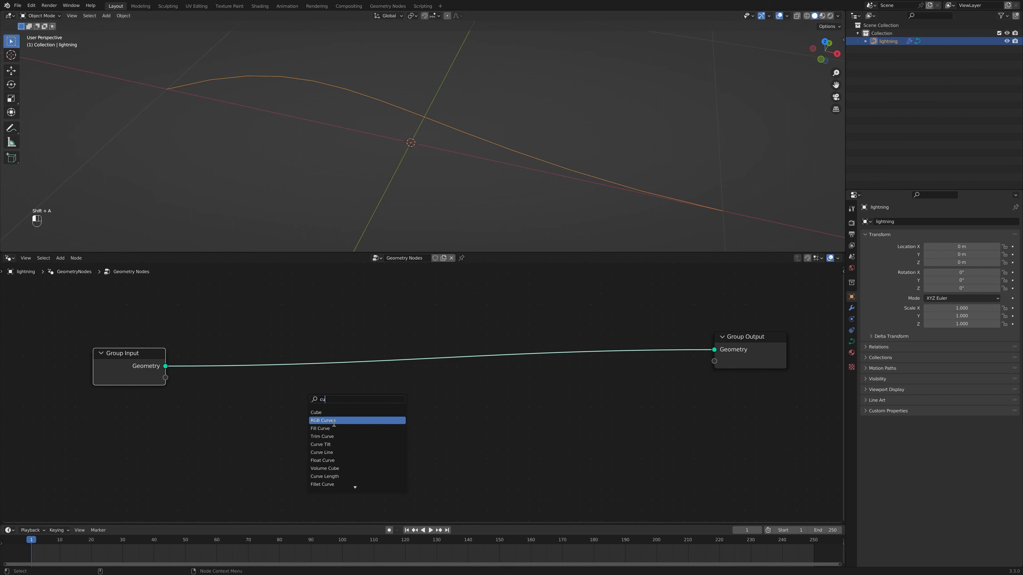
text(rve to)
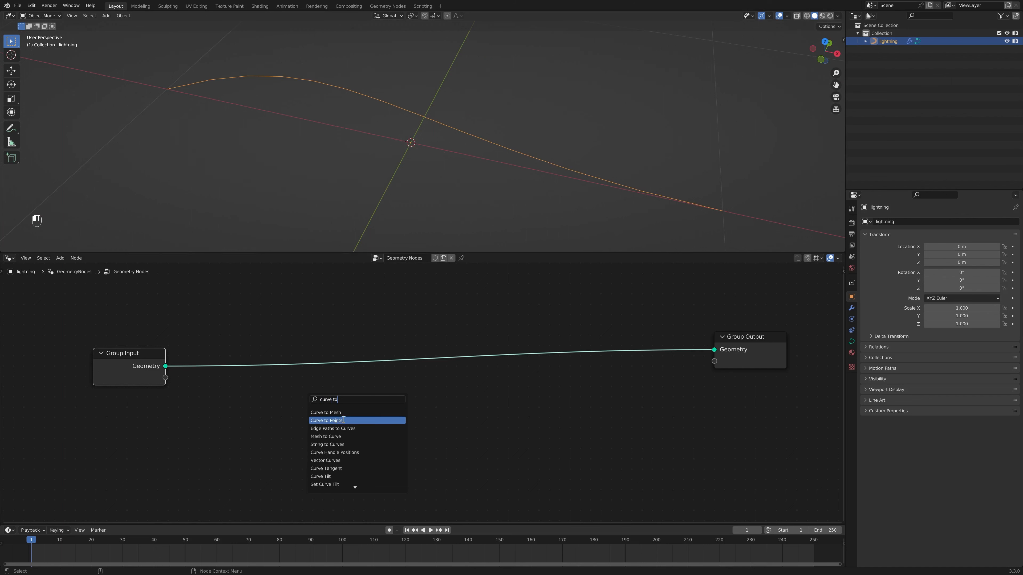
click(345, 414)
click(350, 395)
Add a Shortest Edge Paths node below the link between Curve to Mesh and Group Output
middle_drag(443, 141, 487, 136)
middle_drag(525, 453, 436, 431)
scroll(428, 409, up, 5)
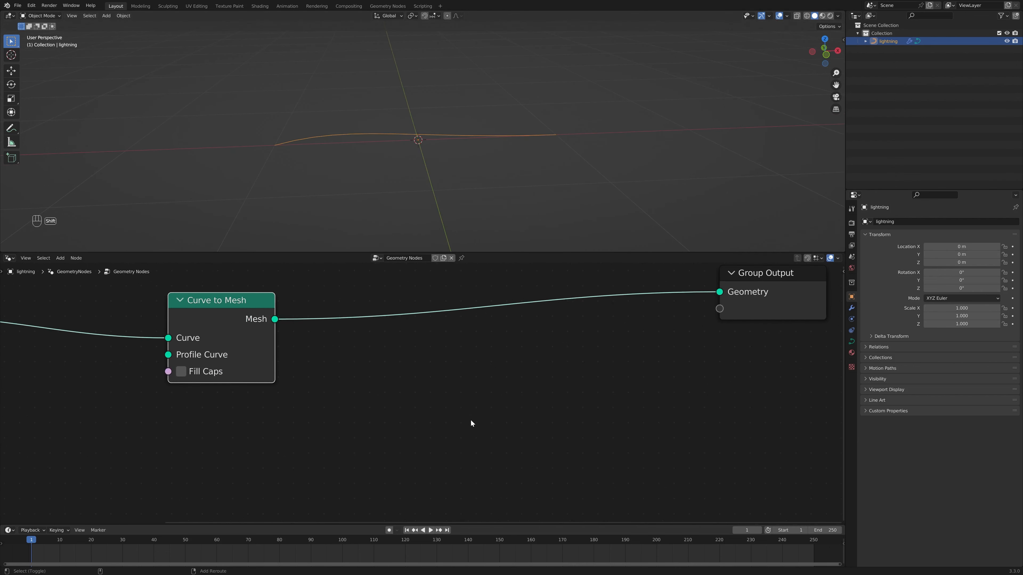
key(shift+a)
click(444, 403)
text(sho)
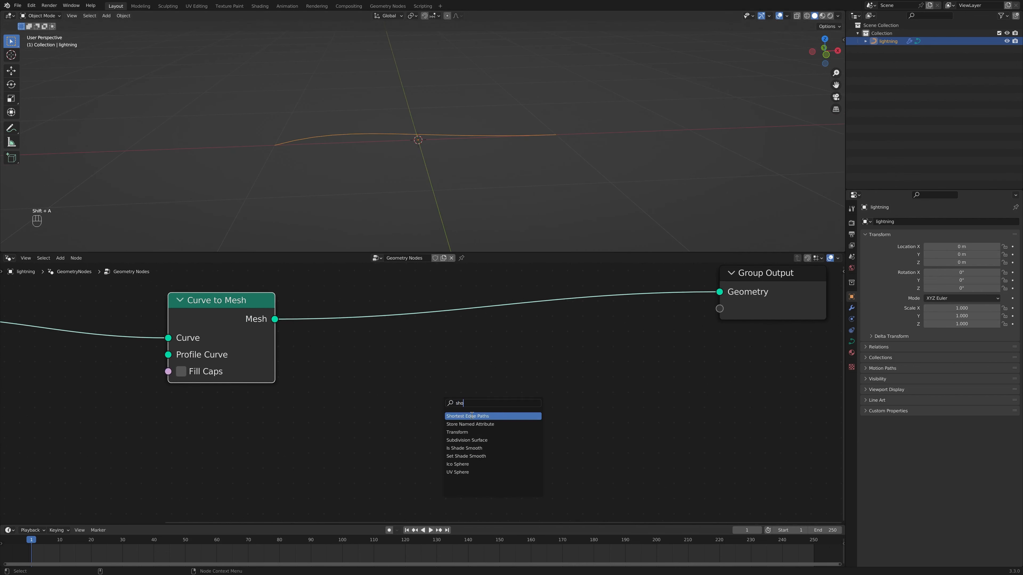
key(Return)
click(392, 403)
Add an Edge Vertices node and place it beneath the Shortest Edge Paths node
key(shift+a)
click(531, 403)
text(edg)
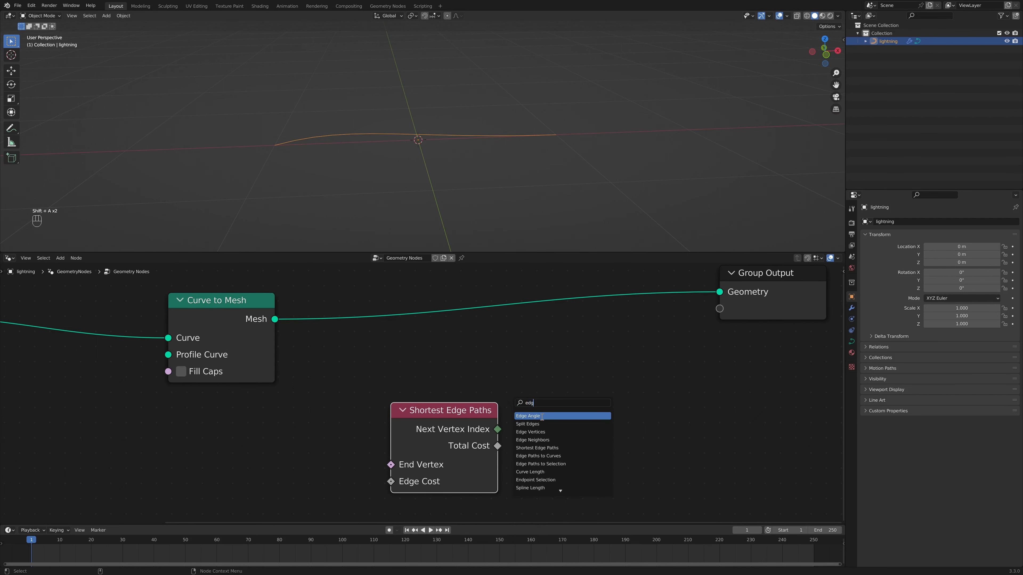
click(547, 432)
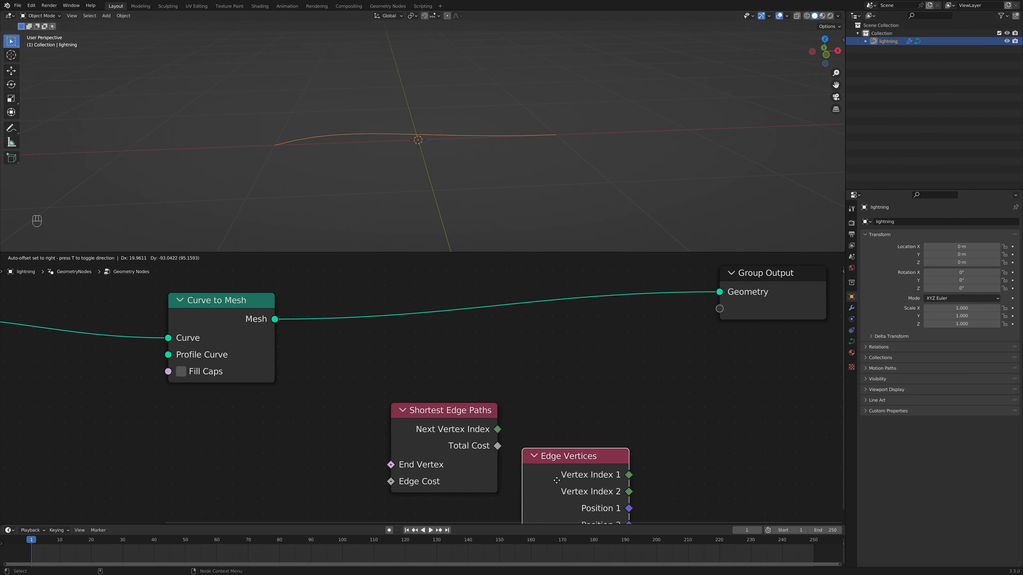
Add an Edge Paths to Curves node beside the output side of the Shortest Edge Paths node
middle_drag(592, 361, 490, 371)
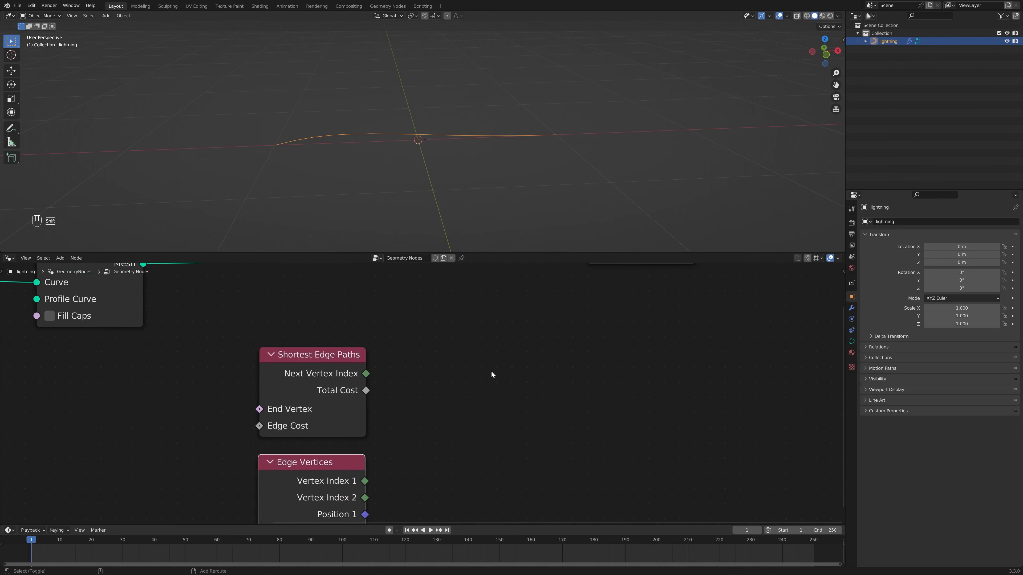
key(shift+a)
text(edge)
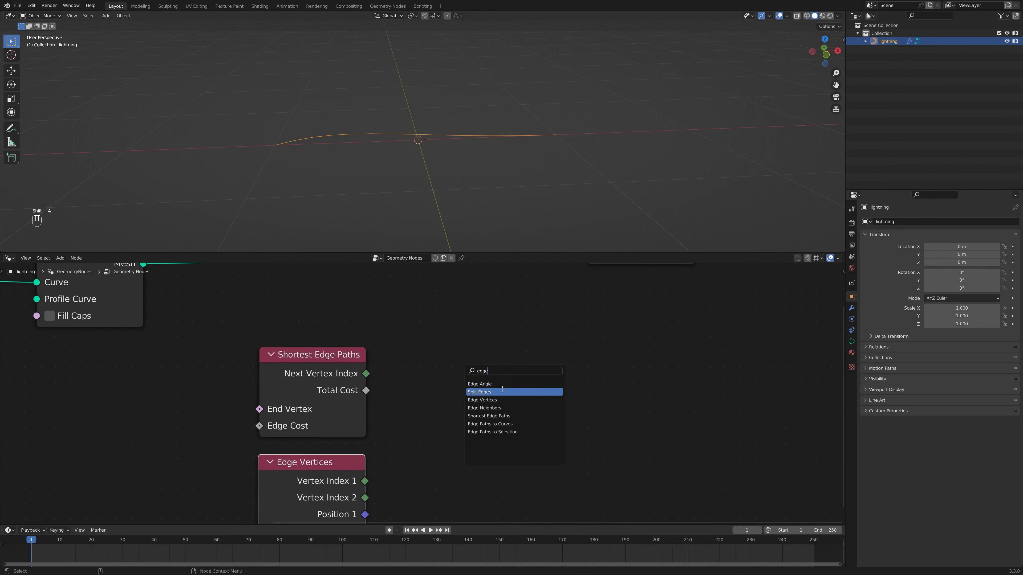
click(506, 424)
click(460, 379)
Move the Shortest Edge Paths node slightly upward to leave more room above the Edge Vertices node
mouse_move(551, 393)
middle_down()
mouse_move(548, 410)
mouse_move(560, 404)
middle_up()
scroll(549, 417, down, 5)
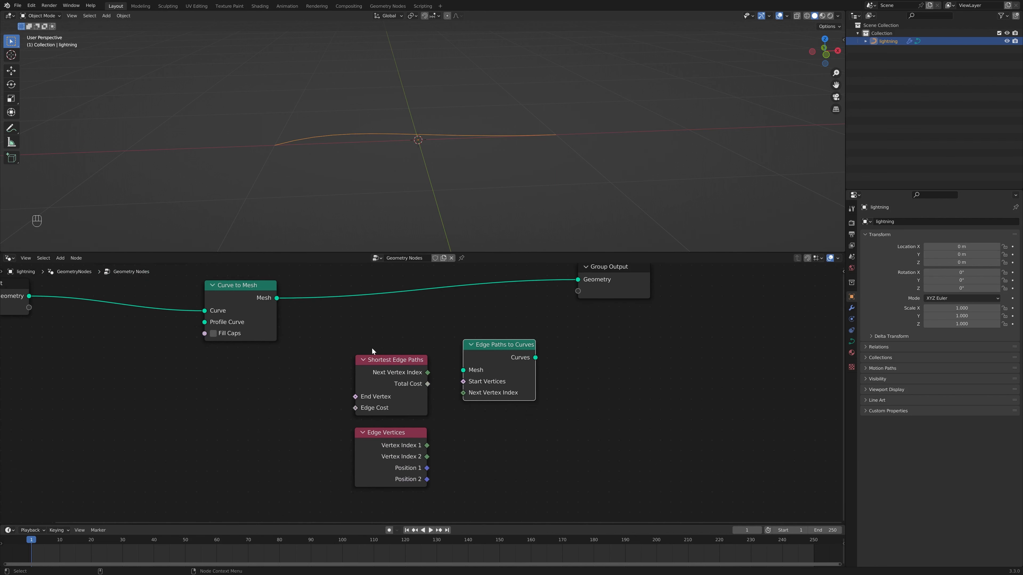
drag(339, 325, 553, 454)
middle_drag(572, 417, 576, 404)
scroll(581, 401, up, 3)
click(467, 422)
middle_drag(466, 423, 461, 445)
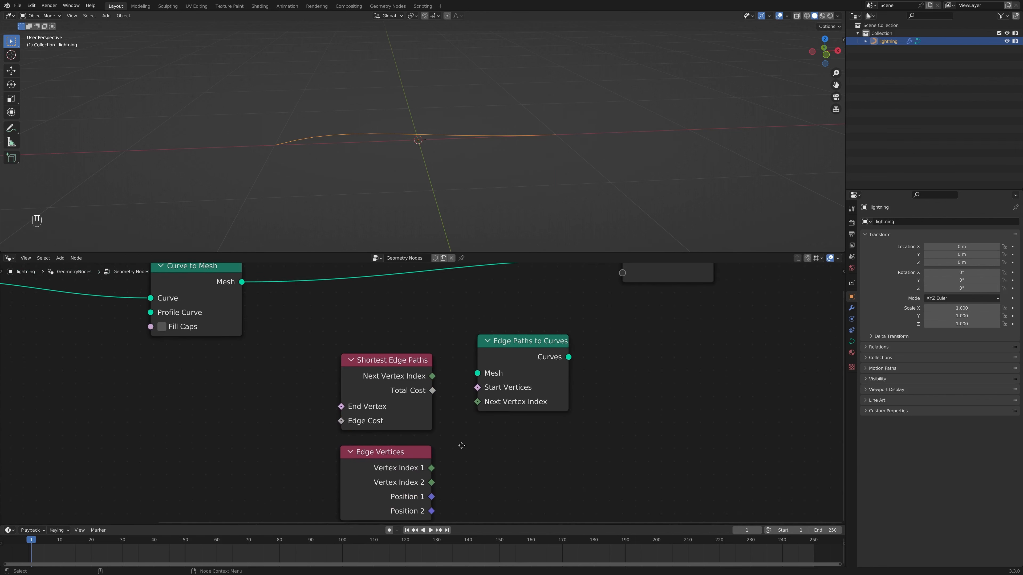
scroll(420, 387, up, 3)
drag(404, 389, 409, 377)
mouse_move(455, 398)
middle_down()
mouse_move(482, 420)
mouse_move(458, 418)
middle_up()
scroll(459, 417, down, 3)
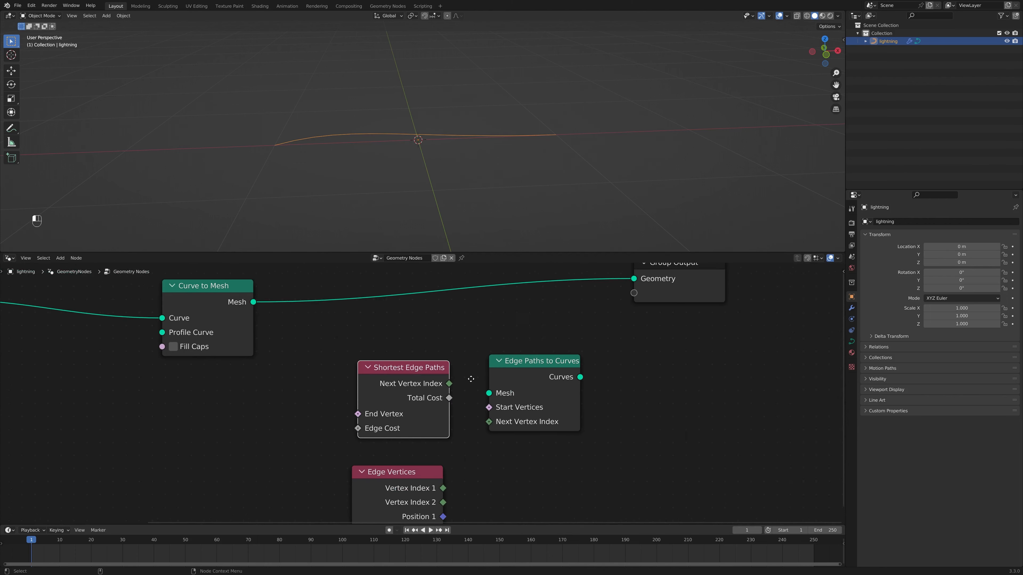
Raise the Edge Paths to Curves node above the level of Shortest Edge Paths and shift Curve to Mesh toward Group Input
middle_drag(472, 377, 449, 384)
drag(520, 388, 515, 364)
middle_drag(565, 365, 561, 383)
scroll(560, 383, up, 2)
drag(507, 371, 513, 363)
middle_drag(93, 324, 132, 325)
click(171, 317)
drag(169, 317, 147, 317)
drag(584, 361, 586, 355)
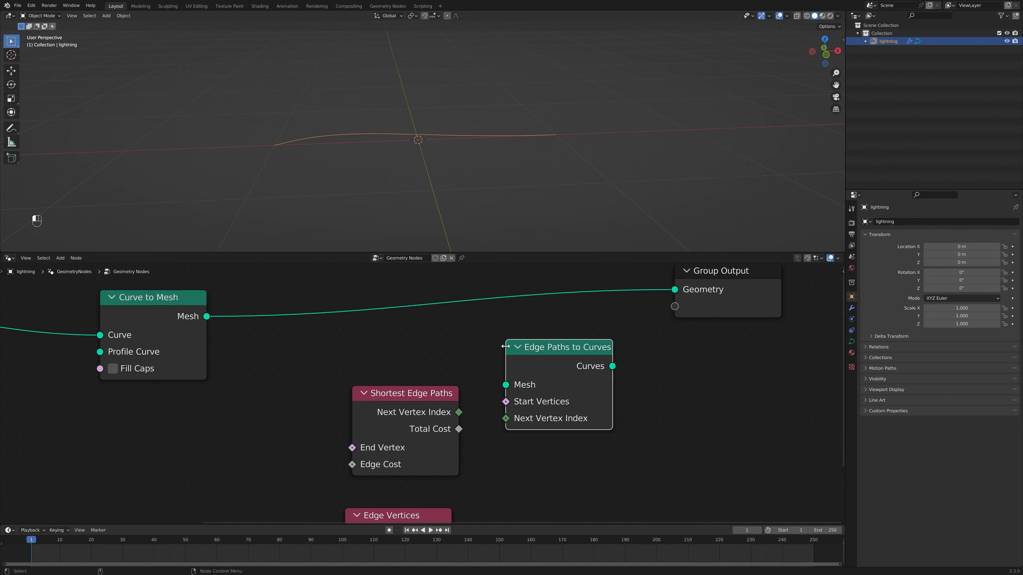
Add a mesh cube to the scene at the world origin
scroll(559, 342, up, 1)
middle_drag(483, 123, 498, 120)
key(shift+a)
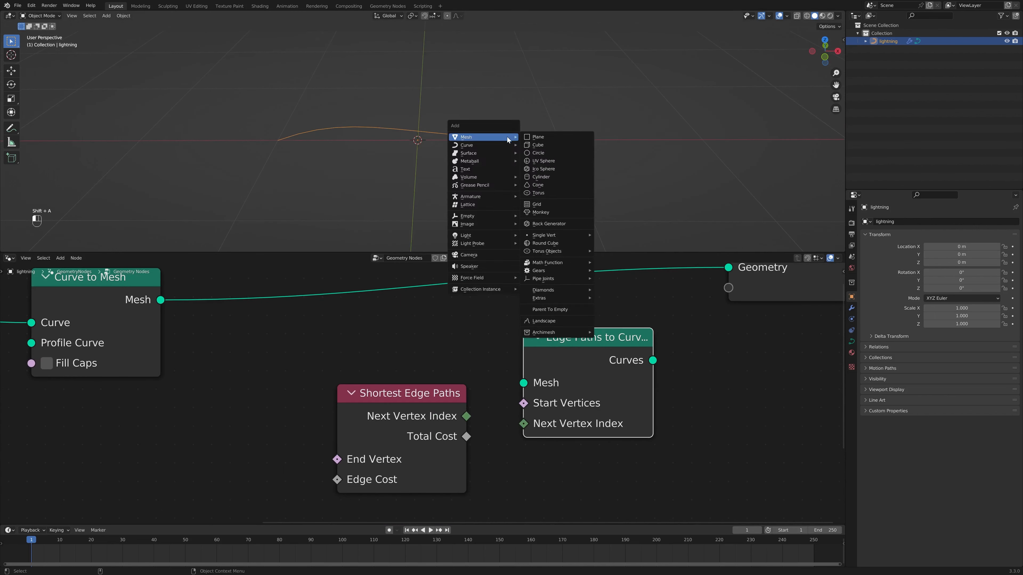
click(552, 145)
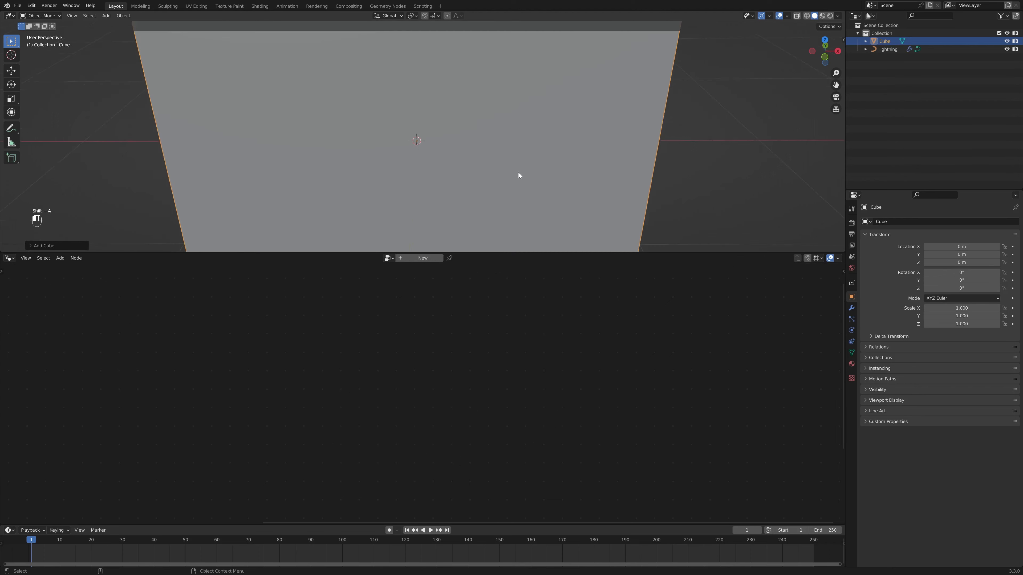
Edit the cube with X-ray enabled and select one of its lower edges in edge selection mode
key(Tab)
scroll(430, 198, down, 6)
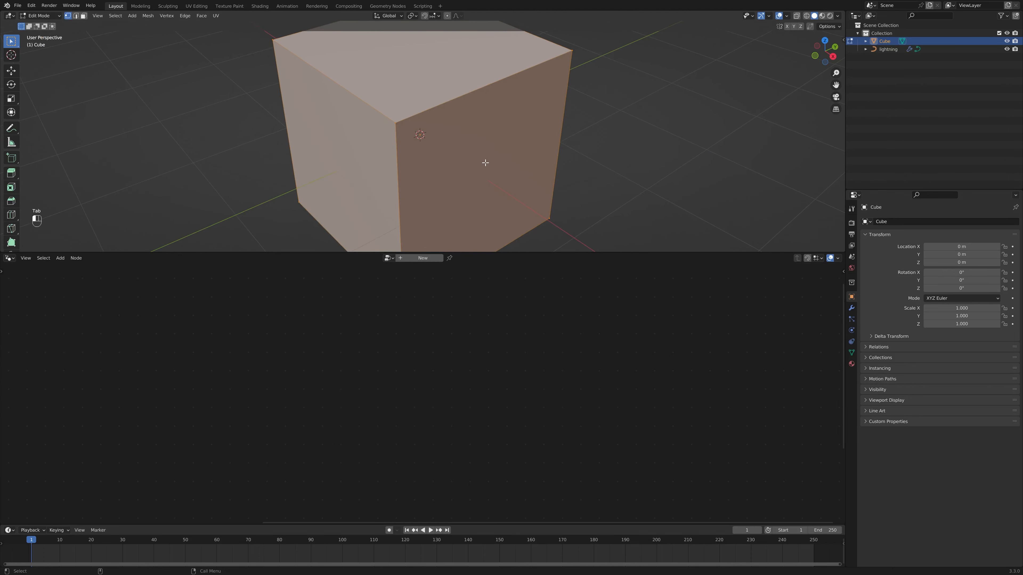
key(alt+z)
middle_drag(486, 166, 466, 137)
click(523, 117)
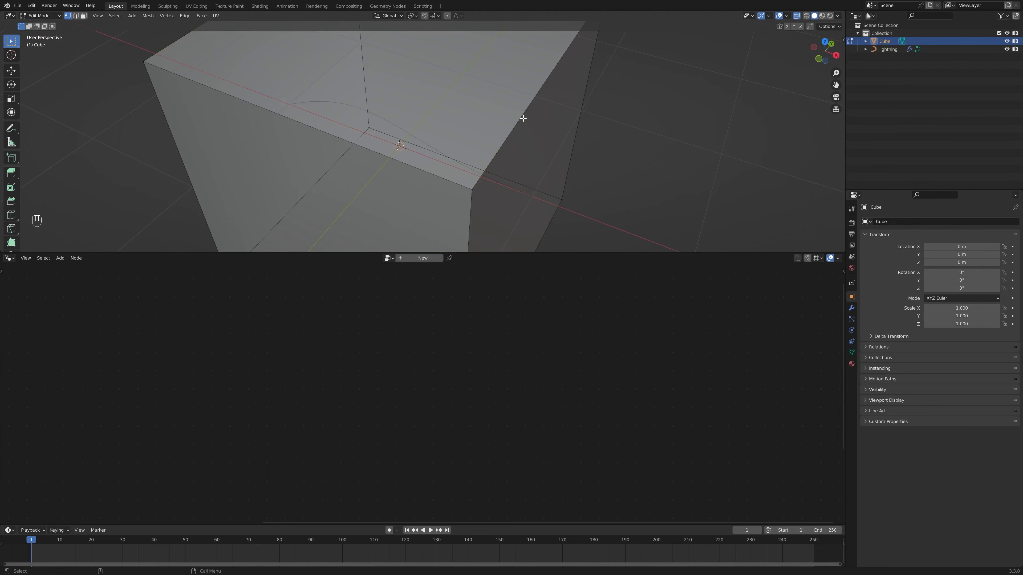
key(2)
scroll(187, 47, down, 4)
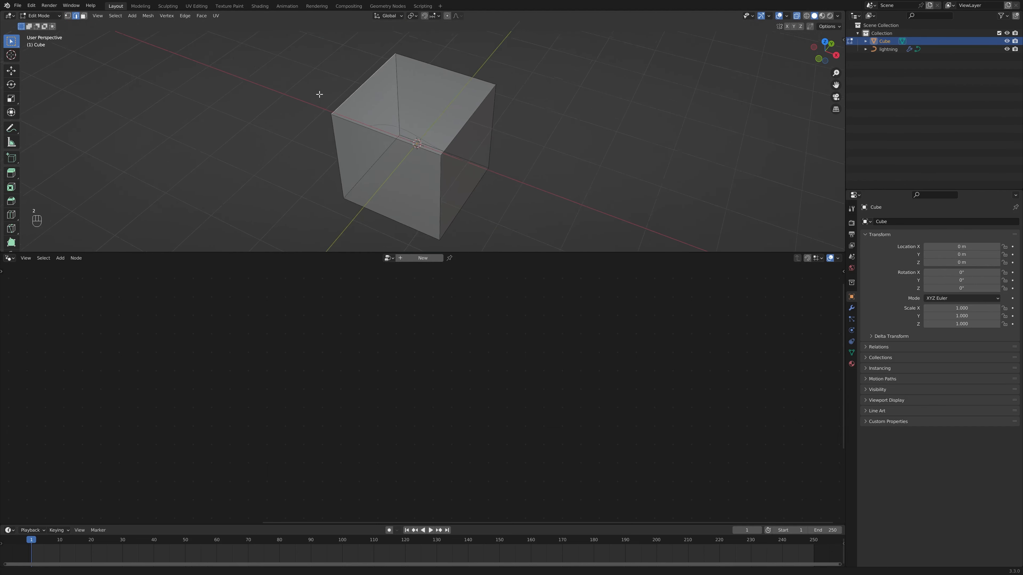
middle_drag(319, 94, 379, 114)
middle_drag(388, 204, 375, 199)
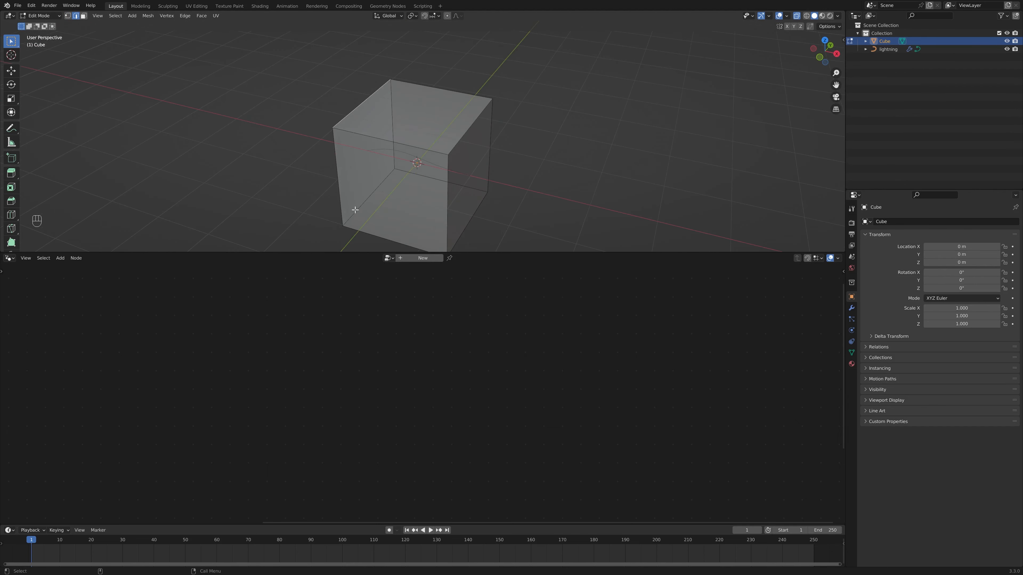
click(345, 226)
middle_drag(481, 233, 353, 217)
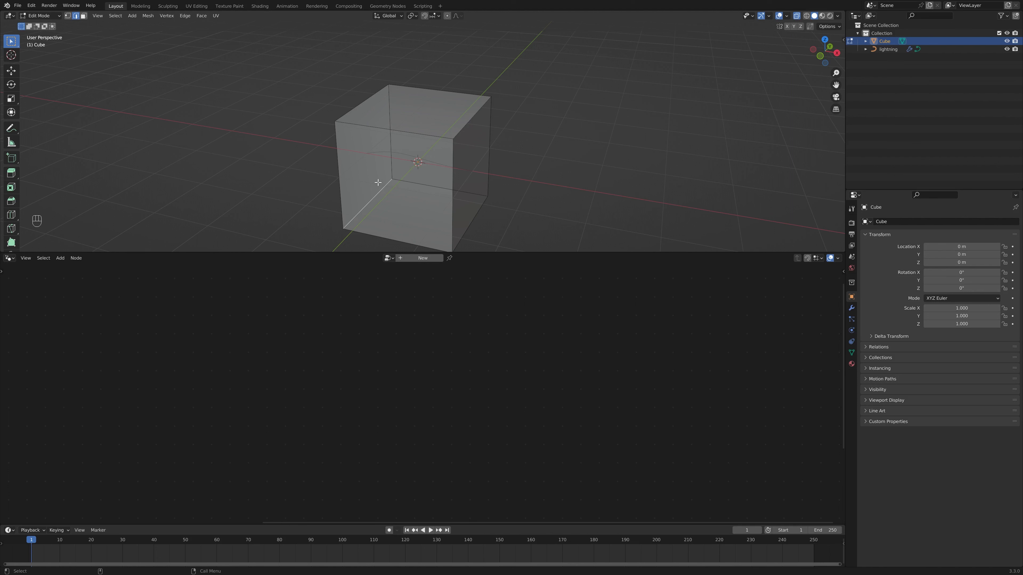
Leave Edit Mode, delete the cube and select the lightning curve
key(Tab)
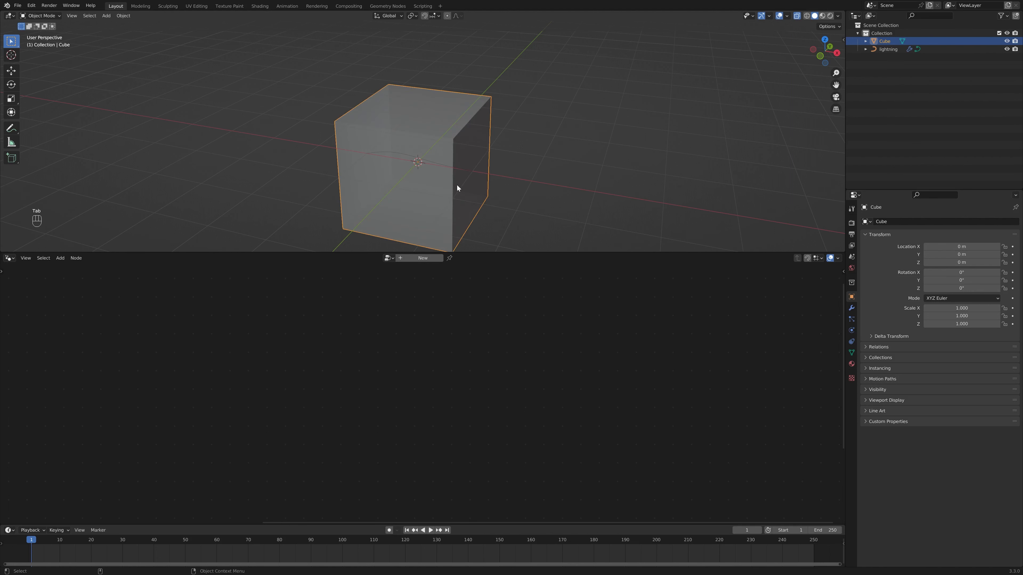
key(Delete)
click(441, 164)
middle_drag(441, 164, 505, 182)
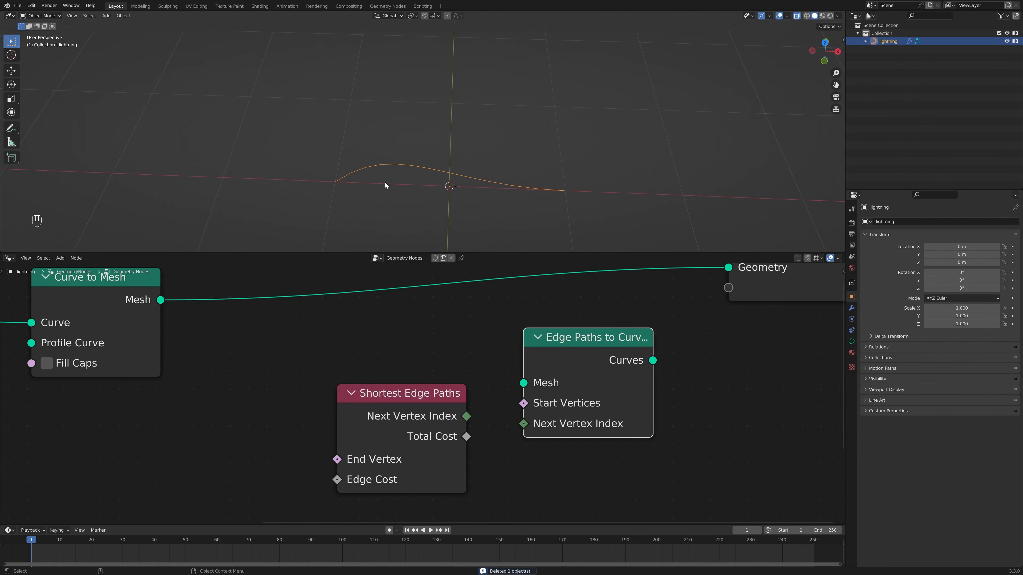
Spread out the nodes by moving Curve to Mesh toward Group Output and Group Input farther away from it
scroll(385, 183, up, 5)
shift+middle_drag(384, 182, 377, 95)
middle_drag(103, 300, 127, 305)
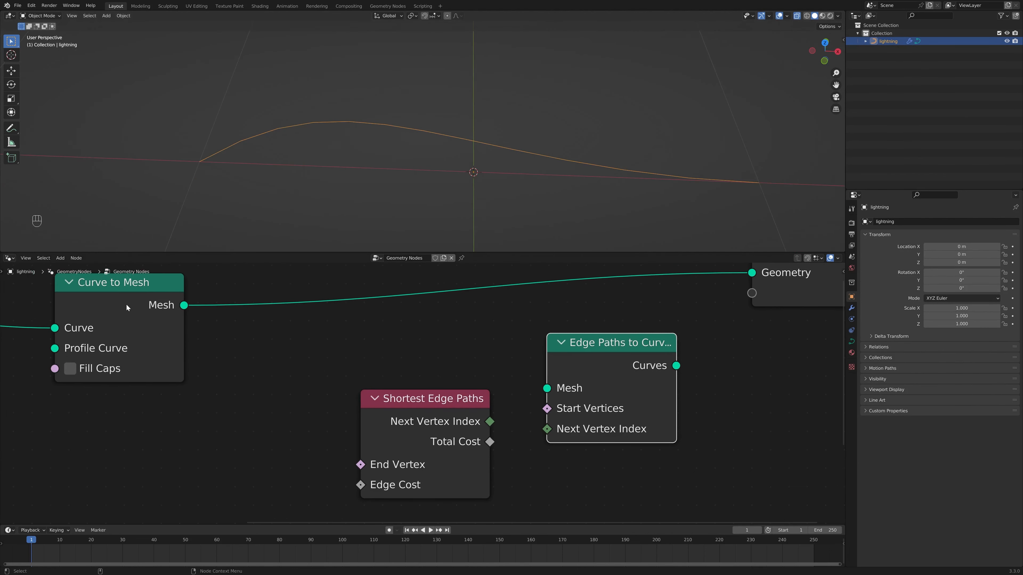
scroll(127, 307, down, 3)
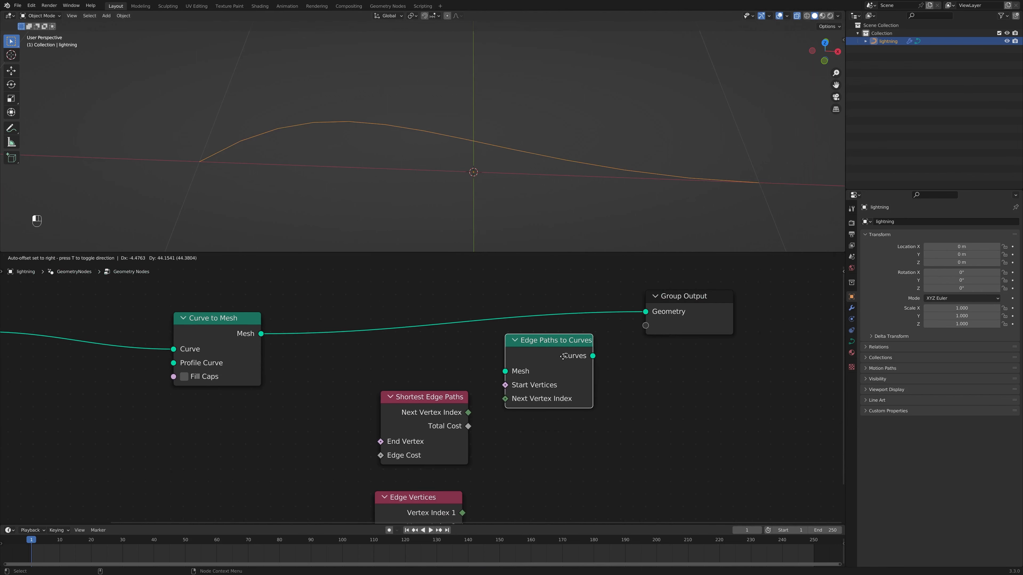
key(Home)
scroll(516, 180, up, 3)
middle_drag(516, 180, 399, 170)
drag(340, 344, 384, 330)
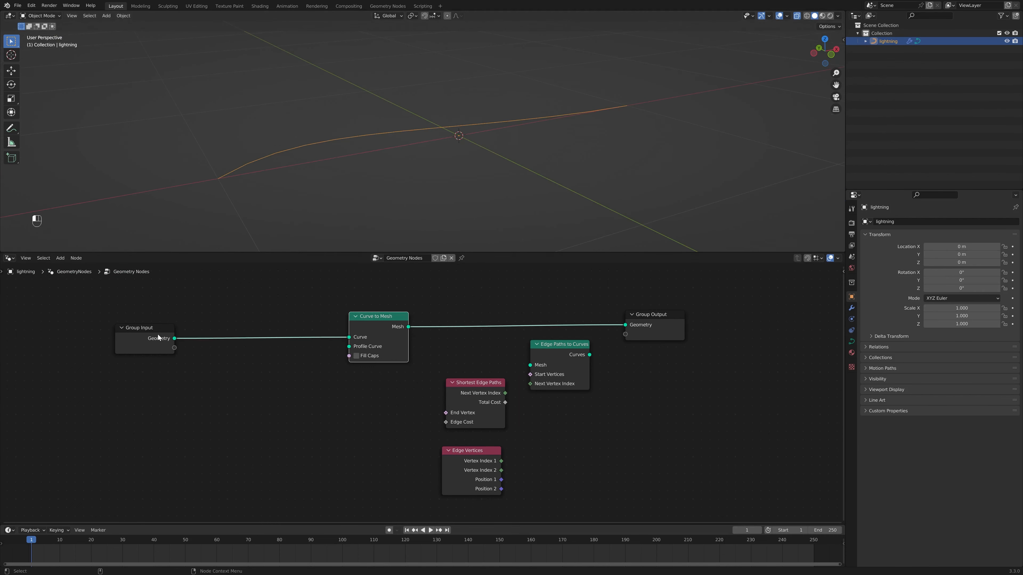
drag(158, 337, 123, 336)
key(Home)
scroll(333, 365, up, 2)
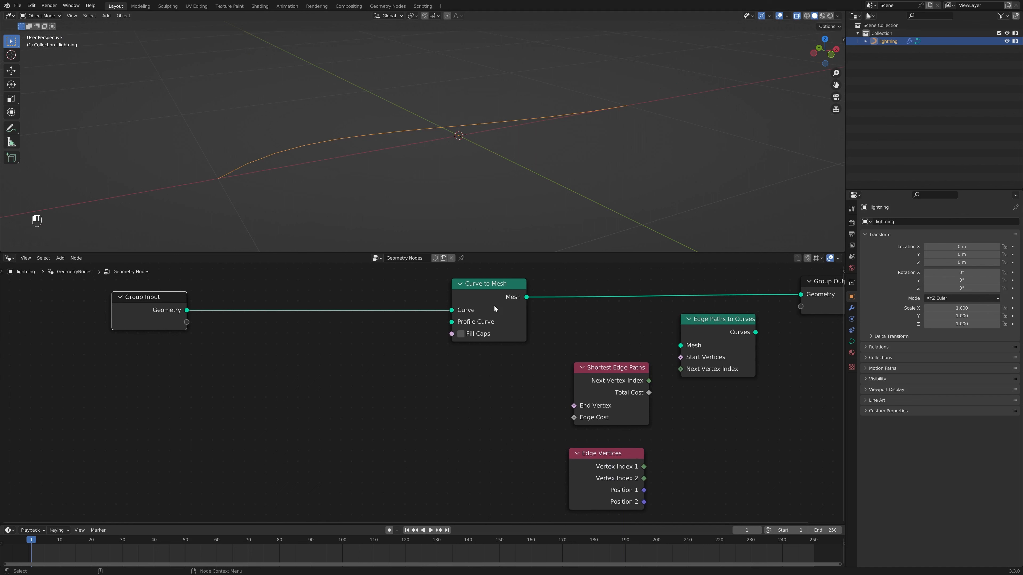
drag(494, 309, 500, 324)
Add a Quadrilateral curve primitive node below the link between Group Input and Curve to Mesh
key(shift+a)
mouse_move(271, 360)
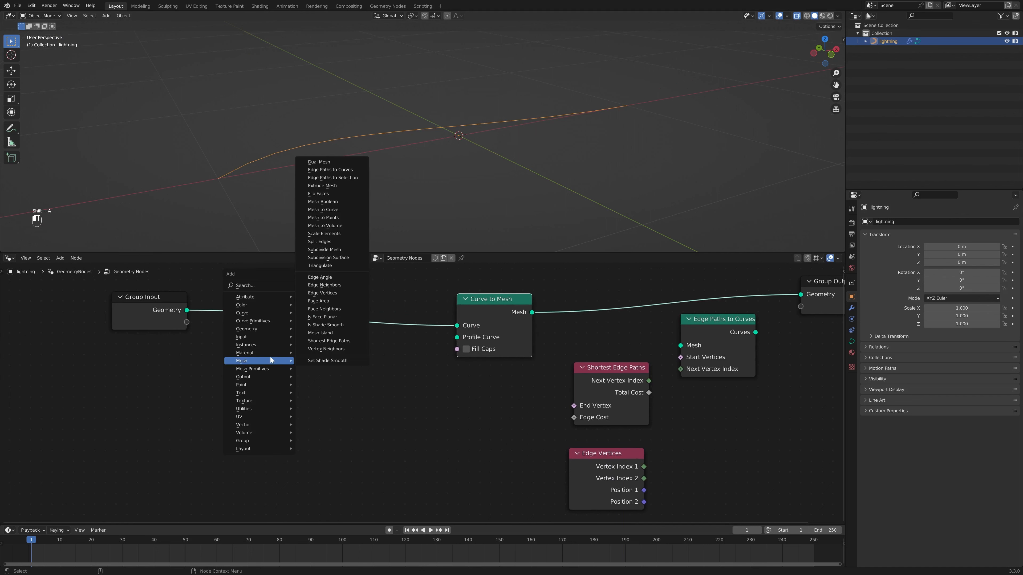
mouse_move(266, 328)
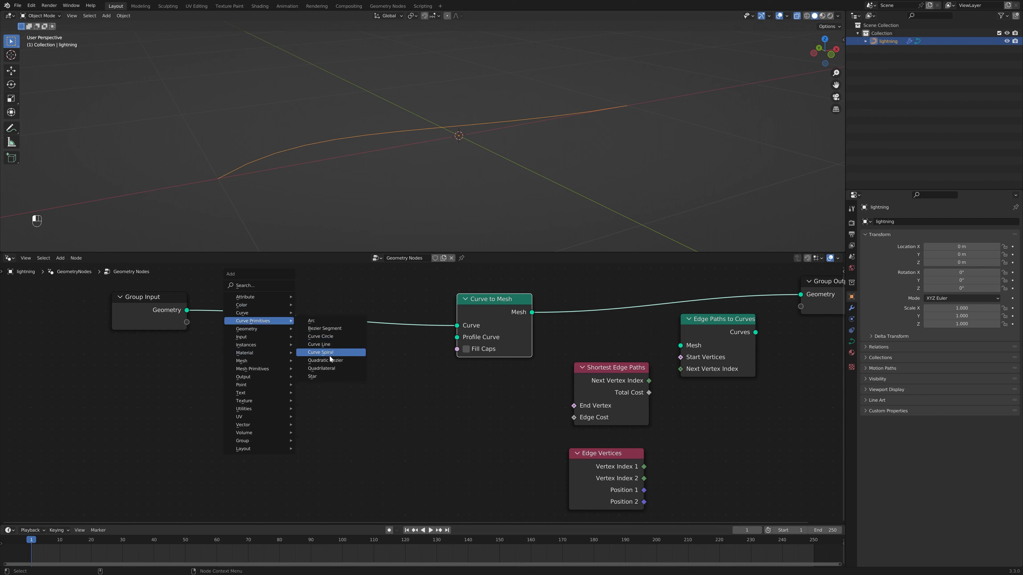
click(342, 368)
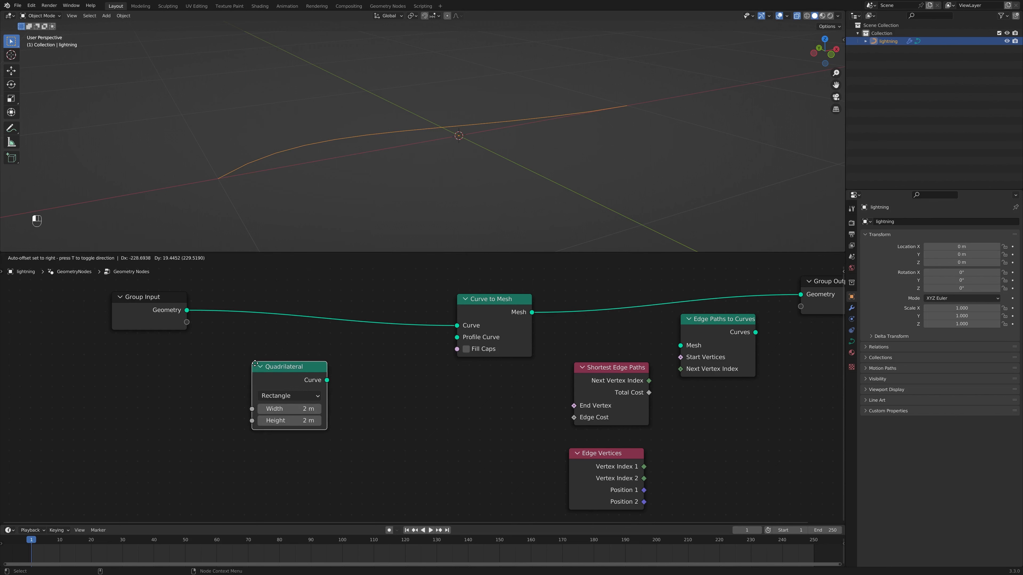
click(291, 380)
middle_drag(366, 379, 406, 388)
middle_drag(523, 153, 564, 137)
scroll(372, 419, down, 1)
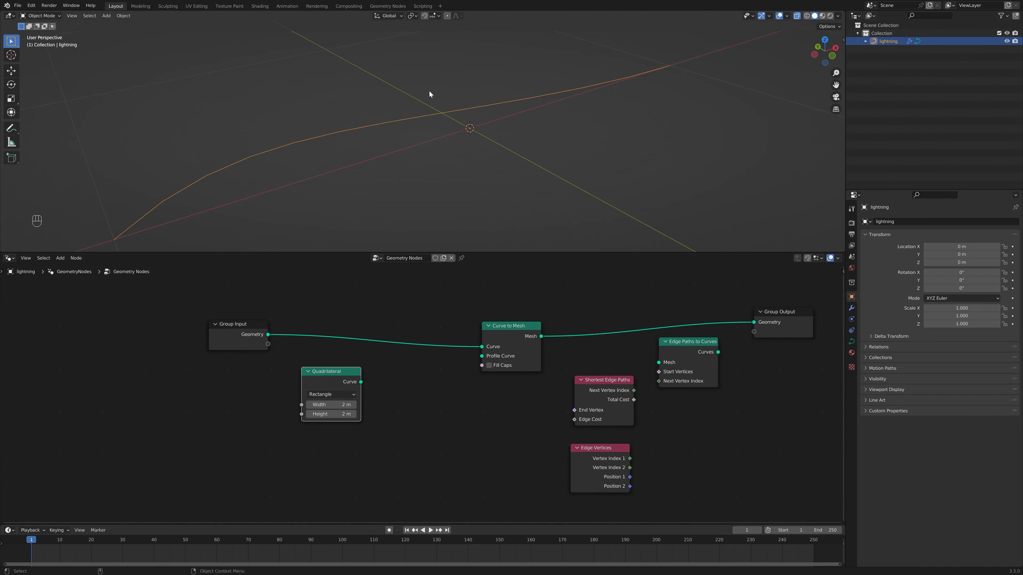
middle_drag(430, 94, 407, 169)
scroll(422, 392, up, 2)
mouse_move(307, 367)
mouse_down()
mouse_move(324, 352)
mouse_move(313, 363)
mouse_up()
middle_drag(386, 202, 413, 138)
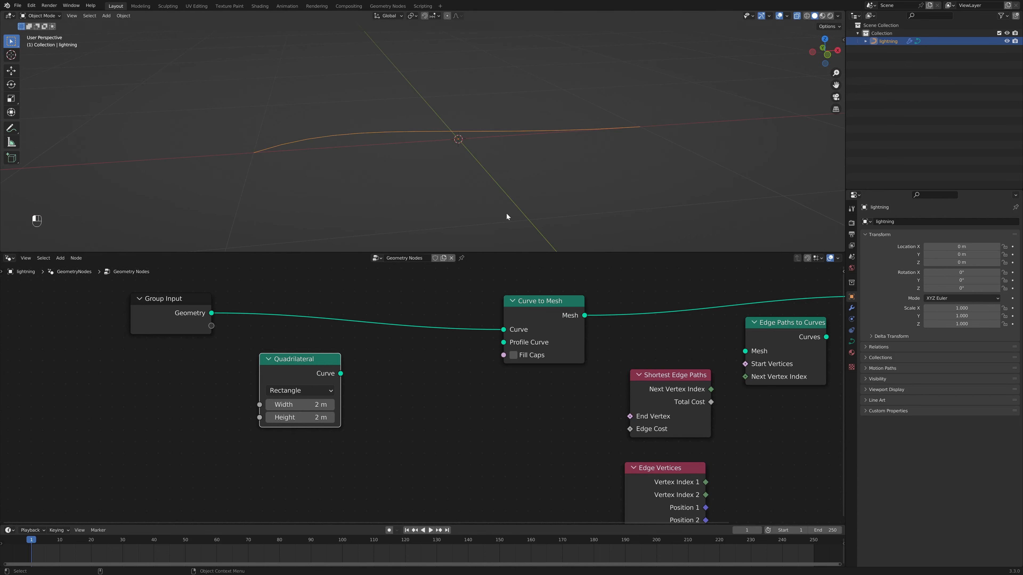
scroll(363, 391, up, 2)
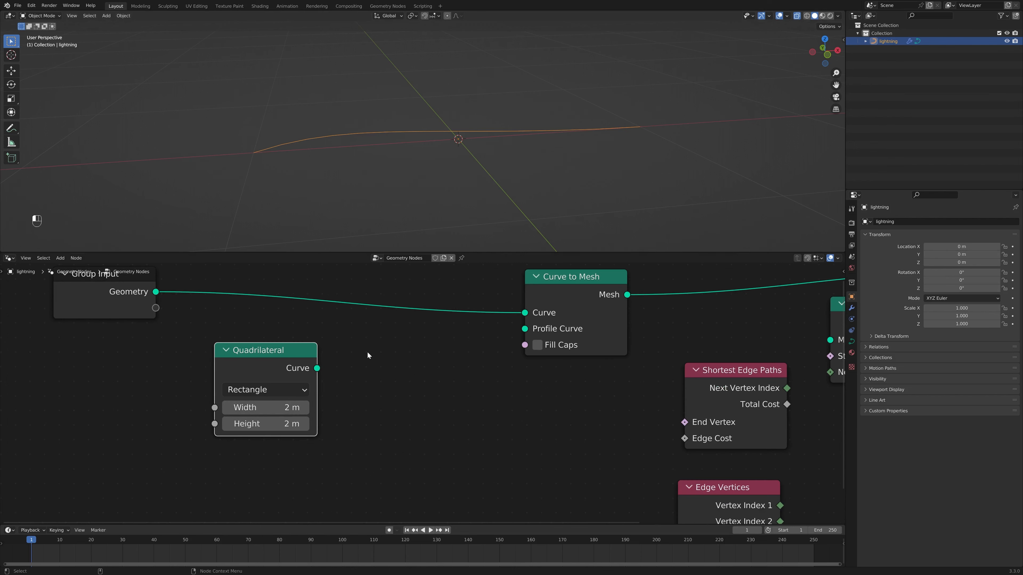
Connect the Quadrilateral's Curve output to the Profile Curve input of Curve to Mesh and turn off X-ray
middle_drag(472, 106, 316, 147)
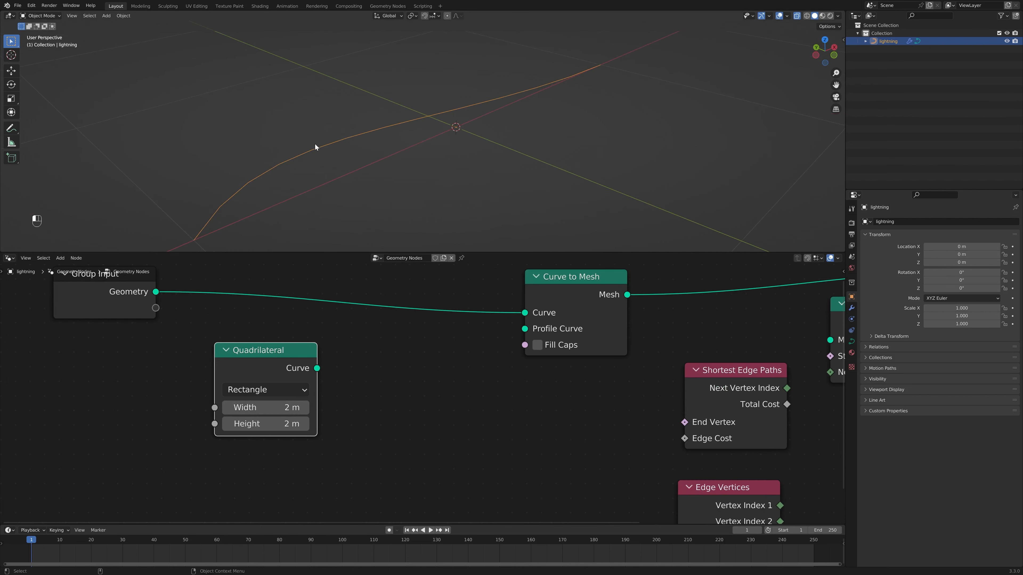
drag(316, 369, 527, 328)
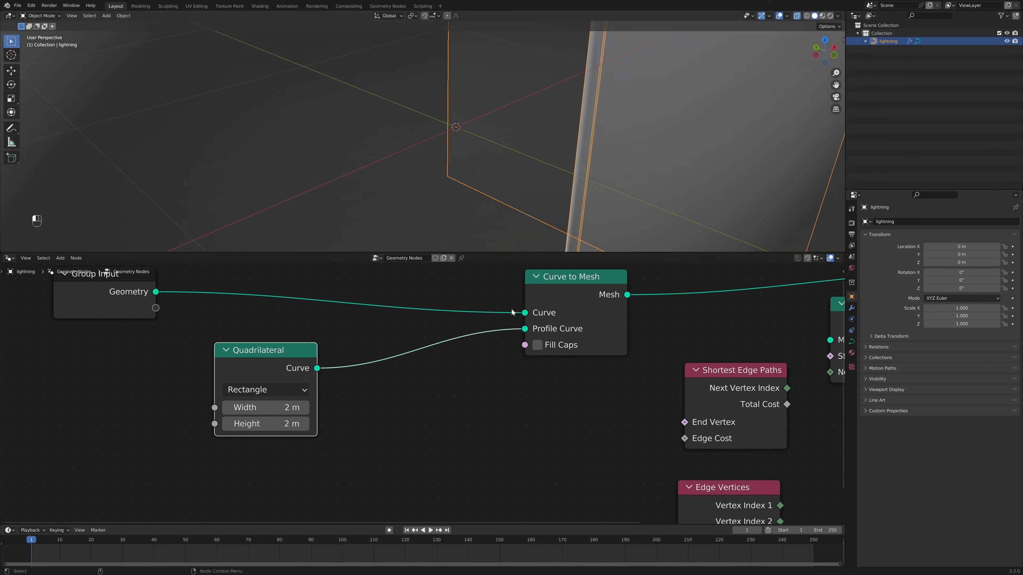
middle_drag(540, 197, 521, 194)
scroll(520, 194, down, 8)
key(alt+z)
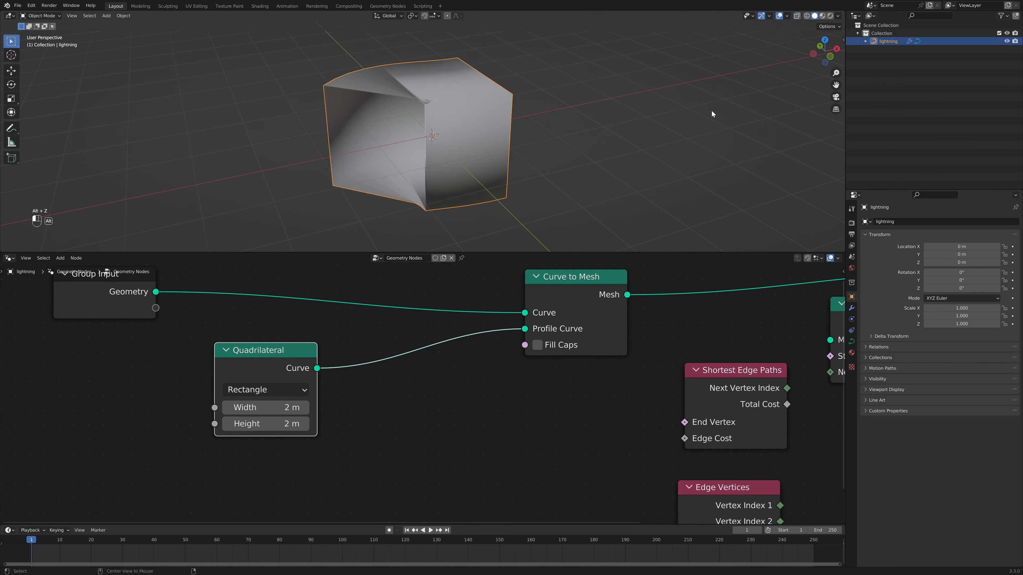
middle_drag(712, 114, 489, 134)
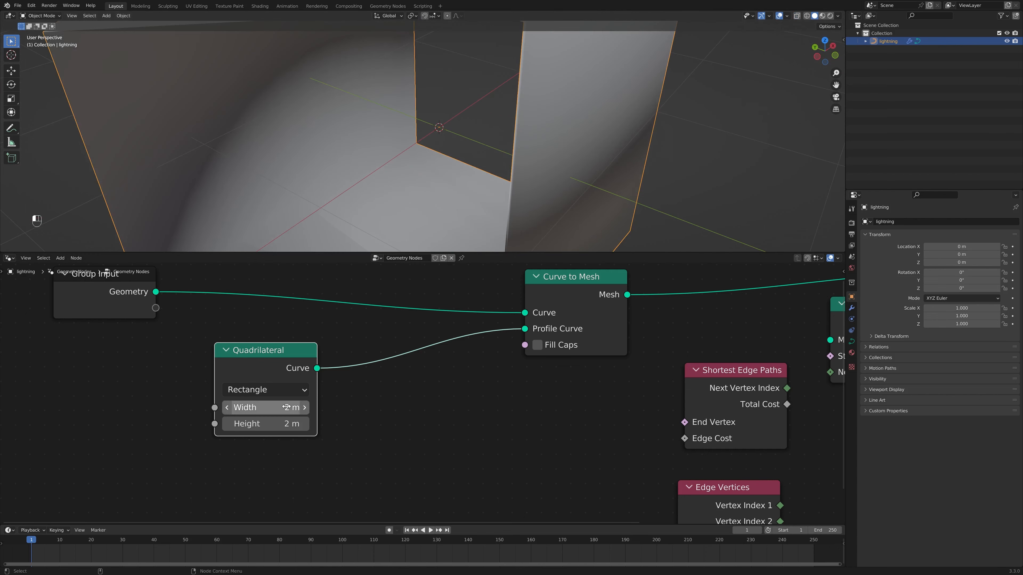
Set the Quadrilateral's width to 1 m and its height to 0 m
double_click(266, 408)
text(1)
key(Return)
scroll(355, 289, down, 1)
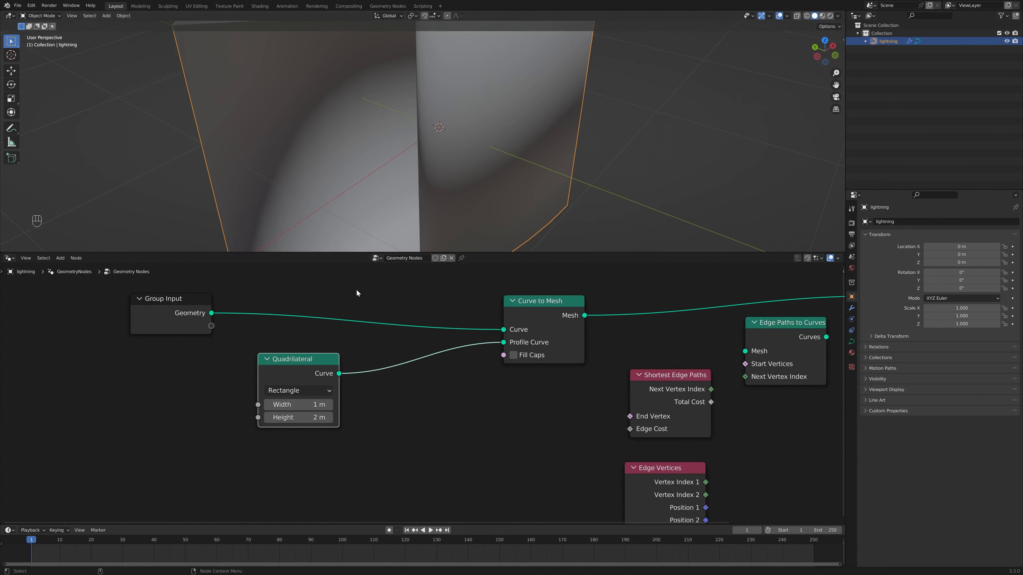
middle_drag(378, 185, 346, 178)
double_click(312, 417)
text(0)
key(Return)
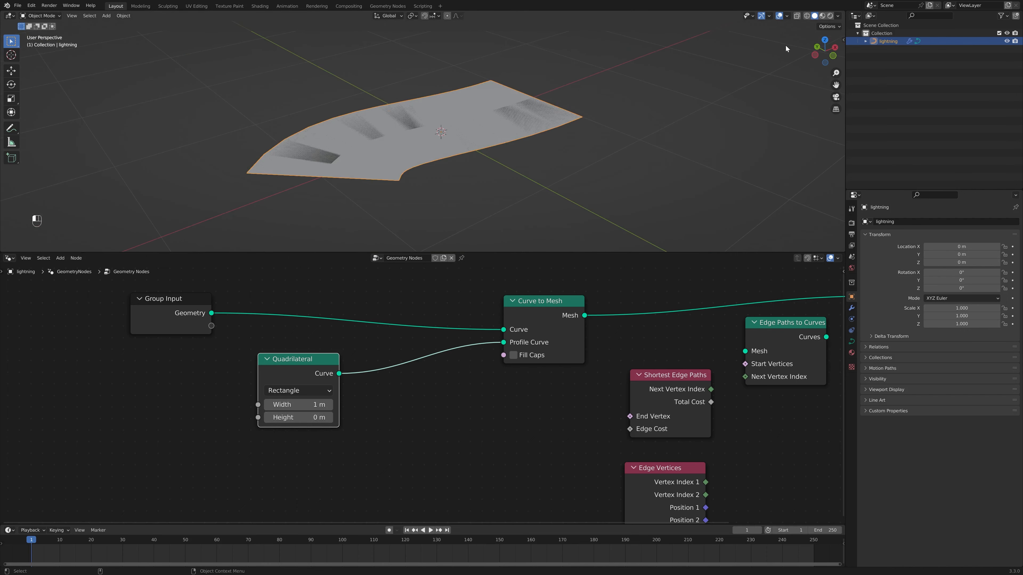
Switch the viewport to wireframe shading and examine the flat strip's edges
click(806, 16)
middle_drag(587, 110, 403, 128)
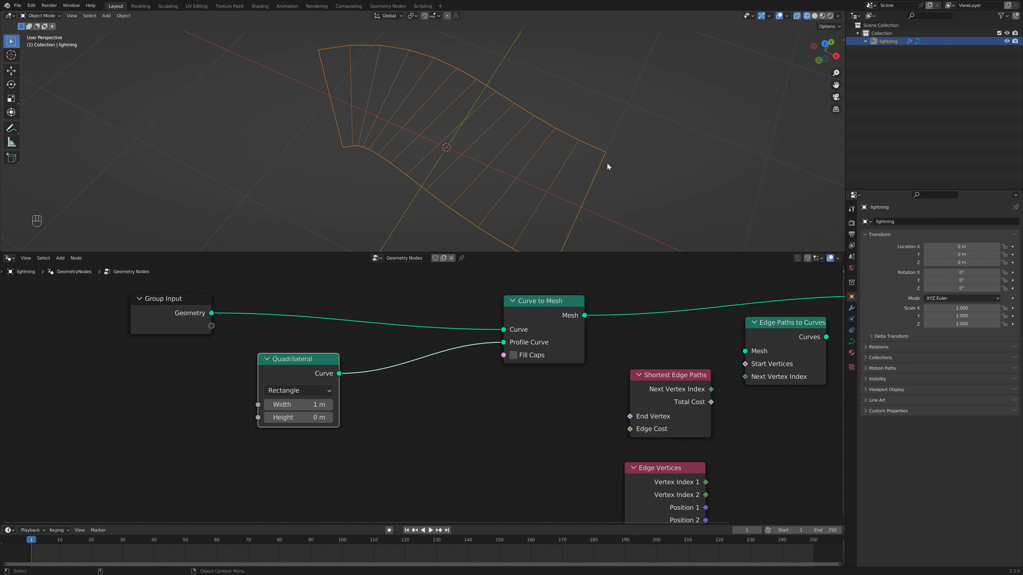
middle_drag(440, 354, 445, 368)
middle_drag(439, 139, 391, 204)
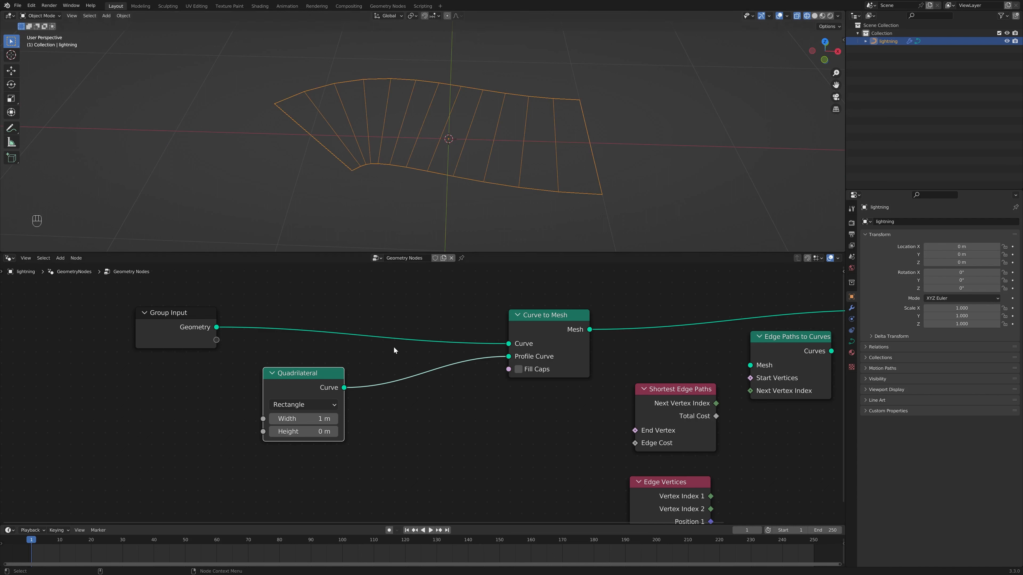
Insert a Resample Curve node between Group Input and Curve to Mesh, and lower the Quadrilateral node to clear it
key(shift+a)
click(348, 293)
text(re)
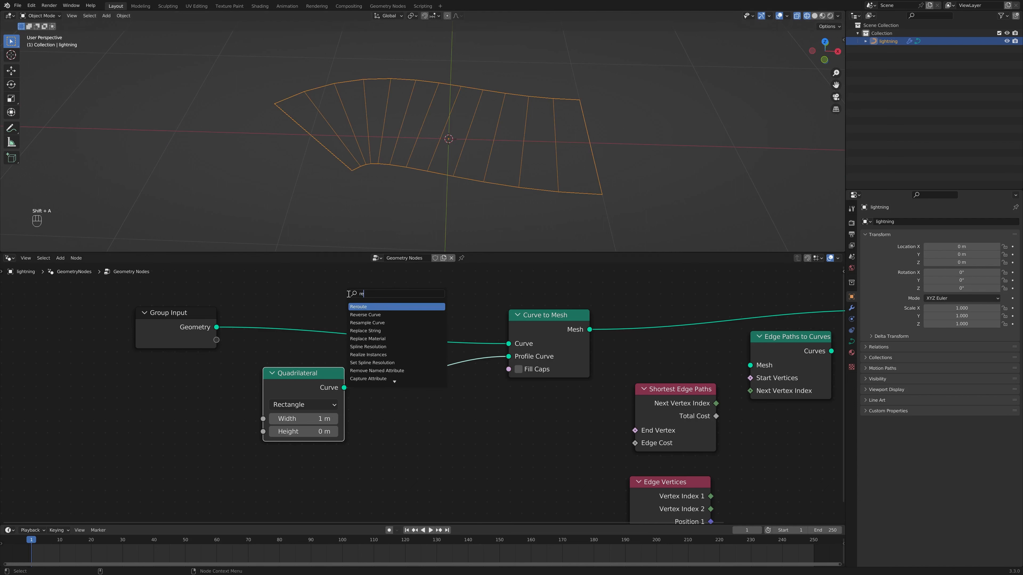
text(s)
click(382, 306)
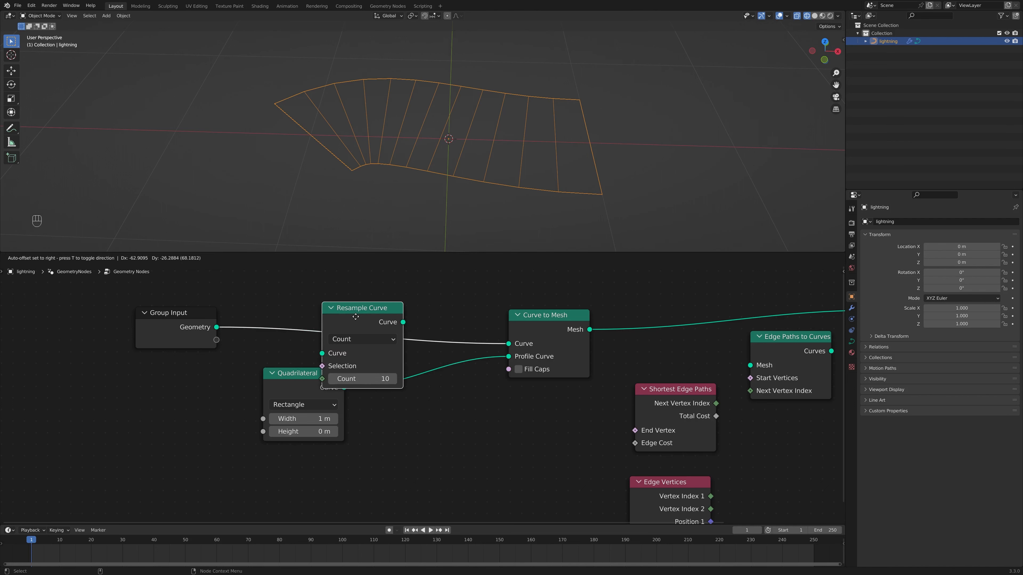
click(355, 316)
drag(300, 385, 299, 426)
Switch Resample Curve to Length mode and set the length to 0.01 m
drag(357, 378, 397, 379)
click(344, 340)
click(370, 380)
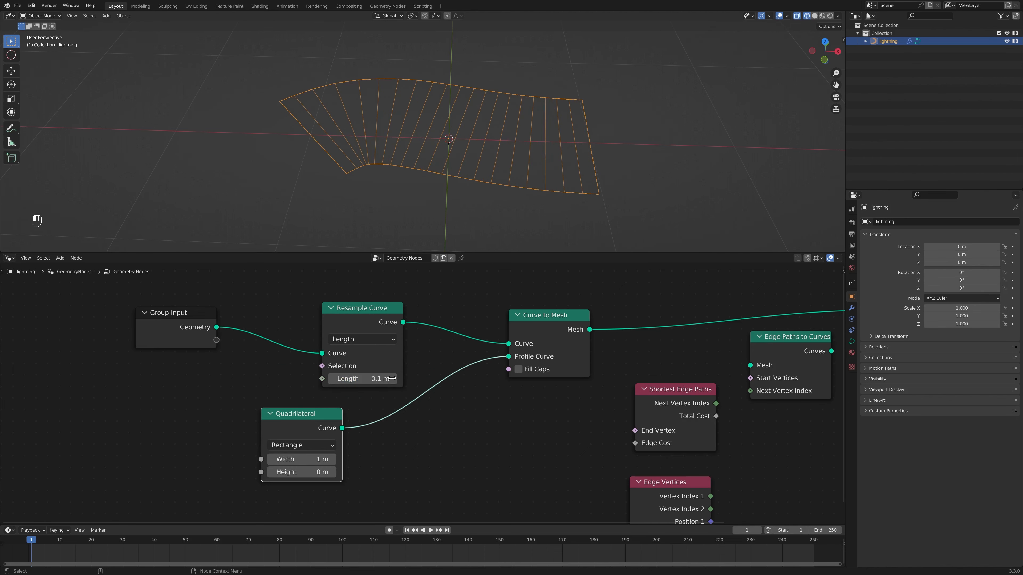
click(339, 381)
text(.0)
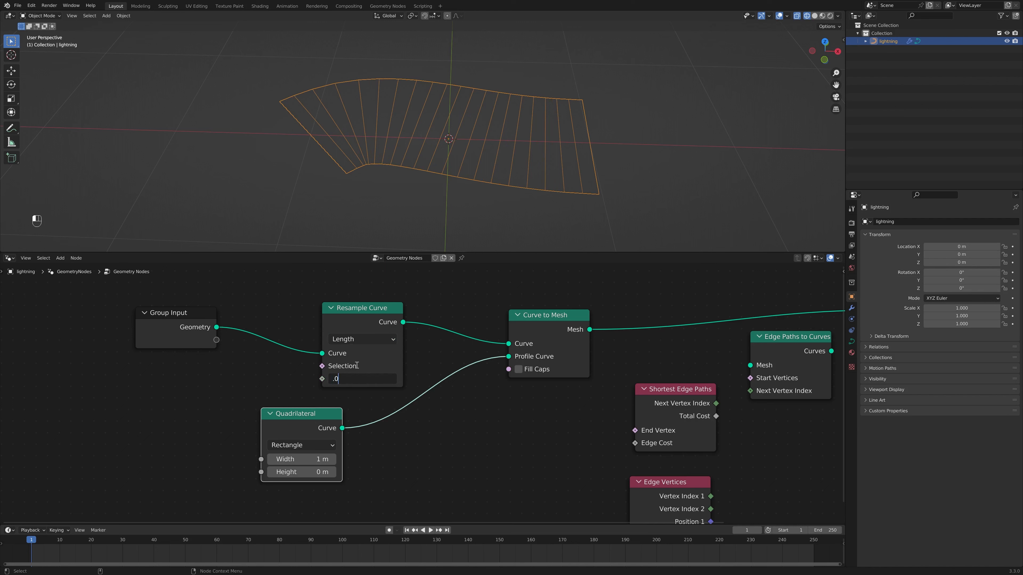
text(1)
key(Return)
Switch Resample Curve to Count mode and set the count to 30
click(381, 340)
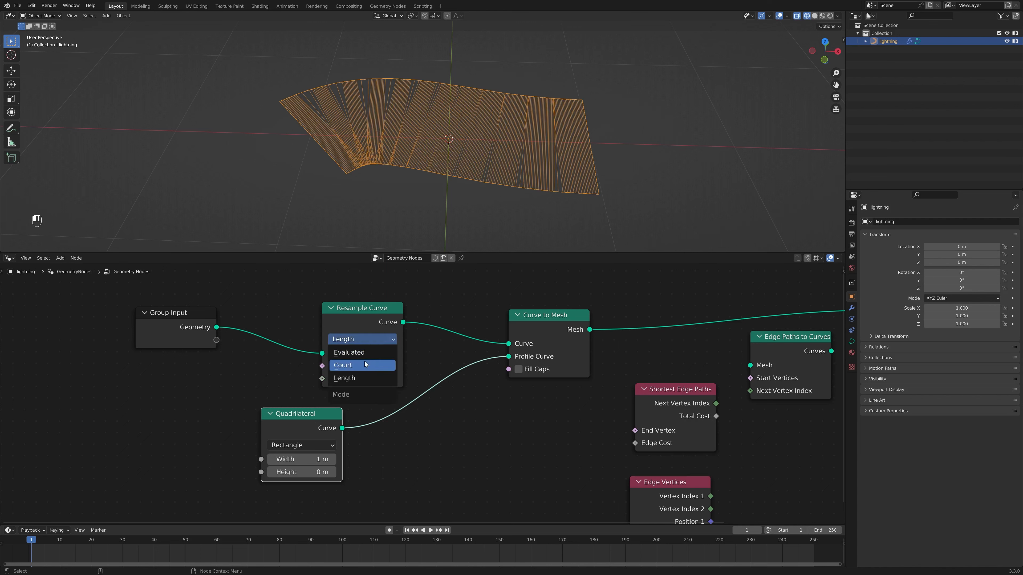
click(360, 360)
mouse_move(374, 378)
mouse_down()
mouse_move(428, 379)
mouse_move(367, 379)
mouse_move(378, 378)
mouse_up()
text(30)
key(Return)
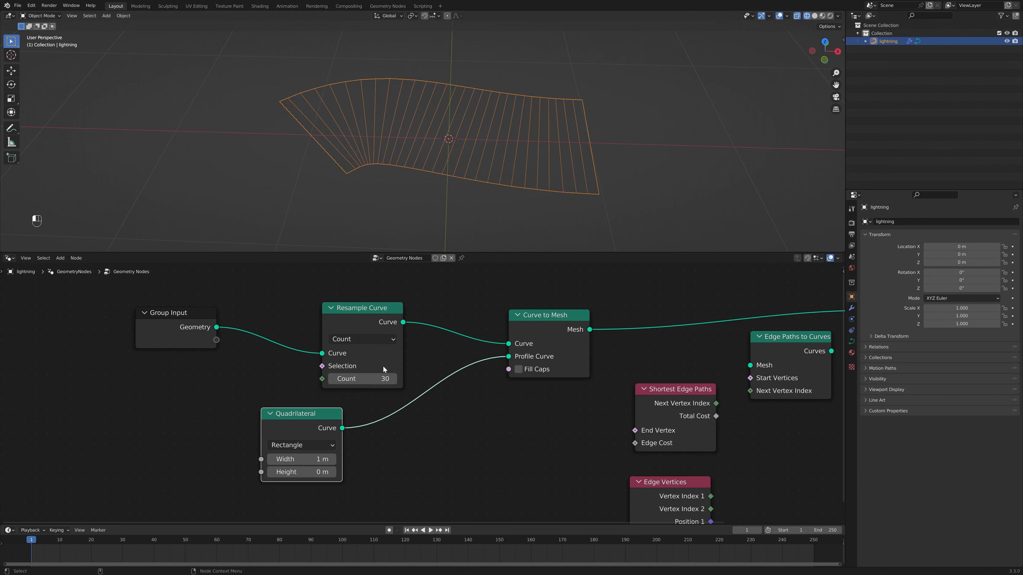
Inspect the resampled strip in solid shading and return the viewport to wireframe
mouse_move(344, 202)
middle_down()
mouse_move(447, 165)
mouse_move(365, 165)
mouse_move(379, 154)
mouse_move(404, 186)
mouse_move(398, 193)
mouse_move(413, 187)
middle_up()
click(814, 15)
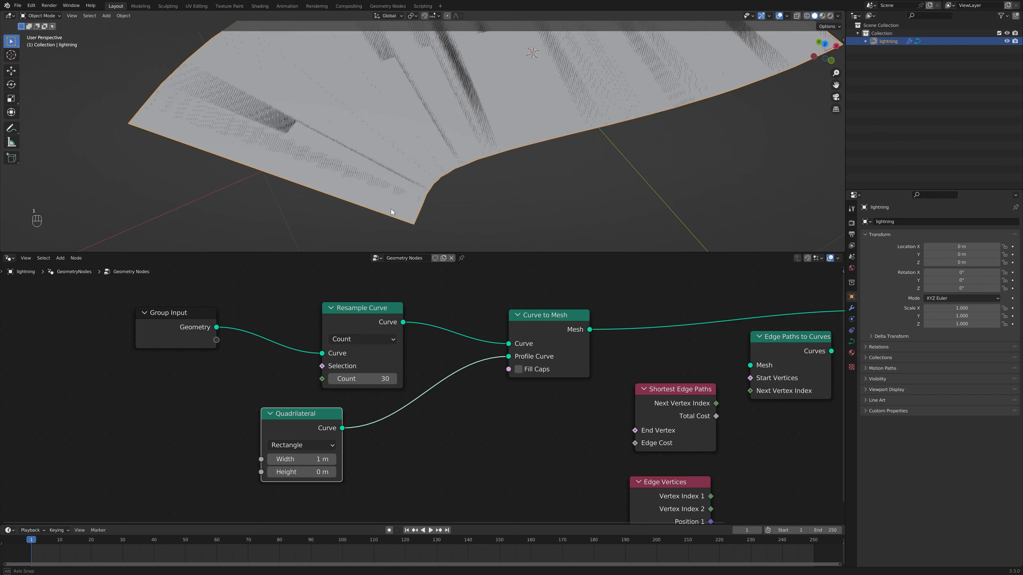
click(807, 17)
middle_drag(334, 230, 381, 174)
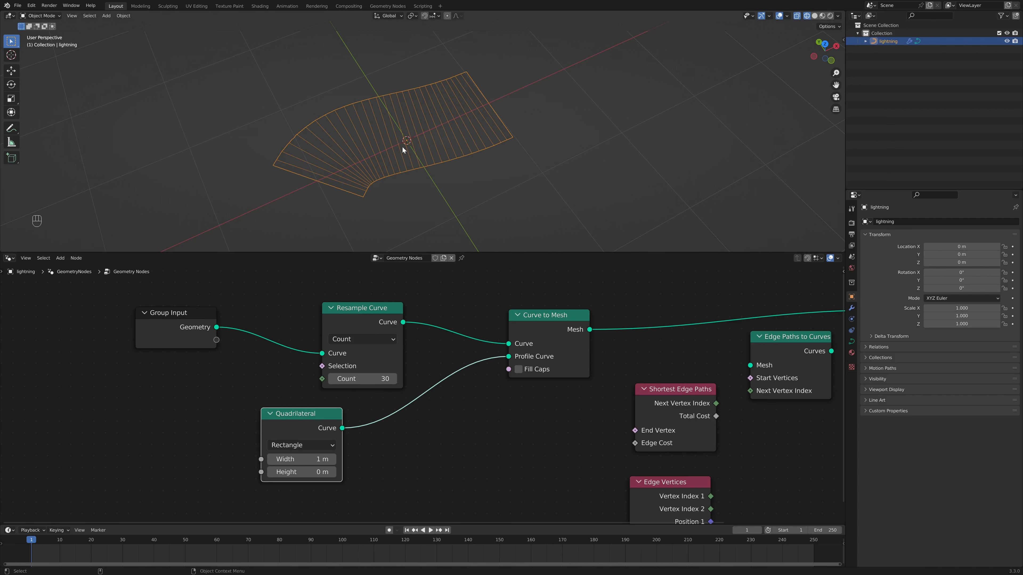
middle_drag(402, 150, 375, 98)
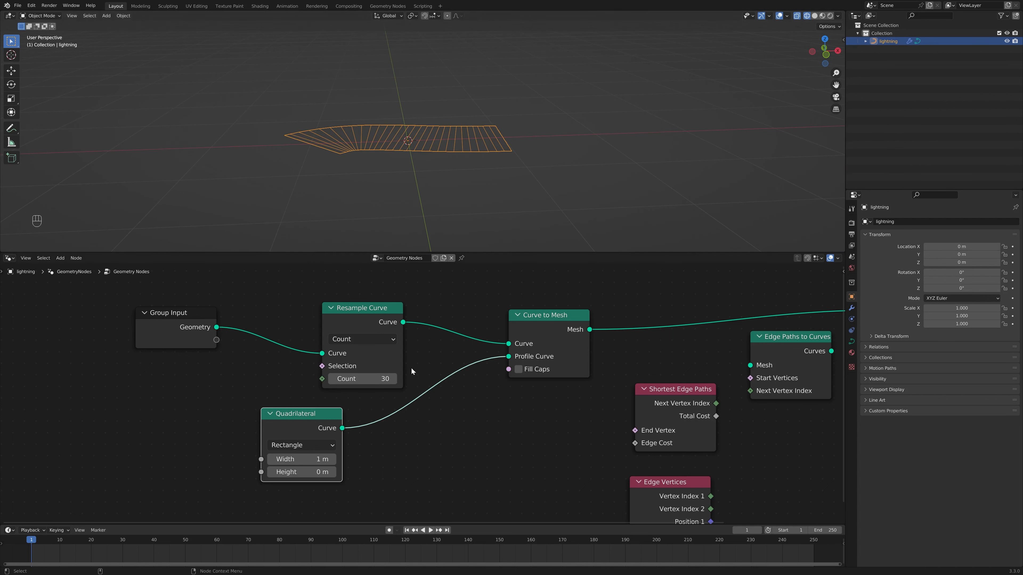
Insert a Subdivide Curve node between the Quadrilateral node and the Profile Curve input of Curve to Mesh
key(shift+a)
text(s)
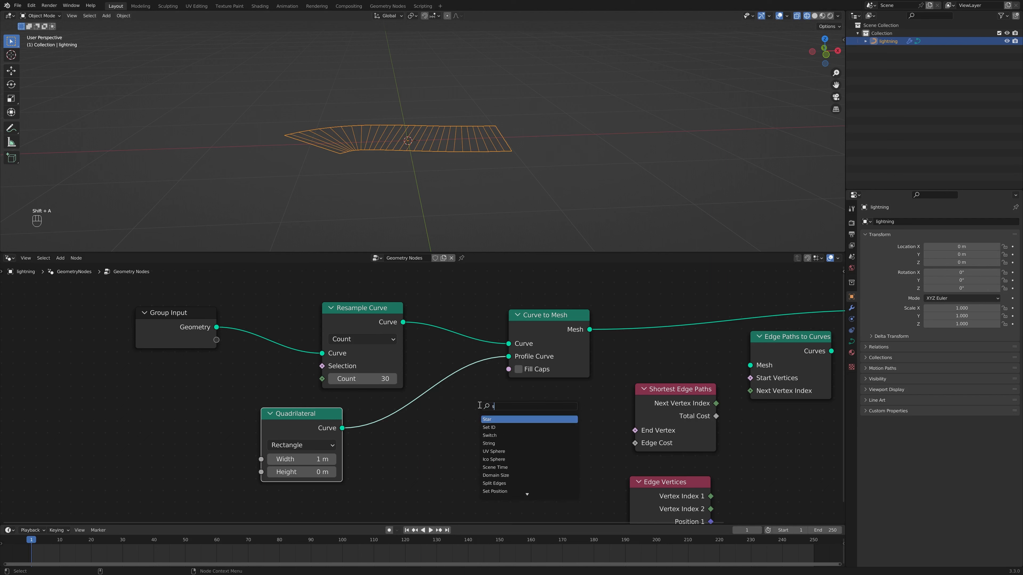
text(ub)
key(Down)
key(Return)
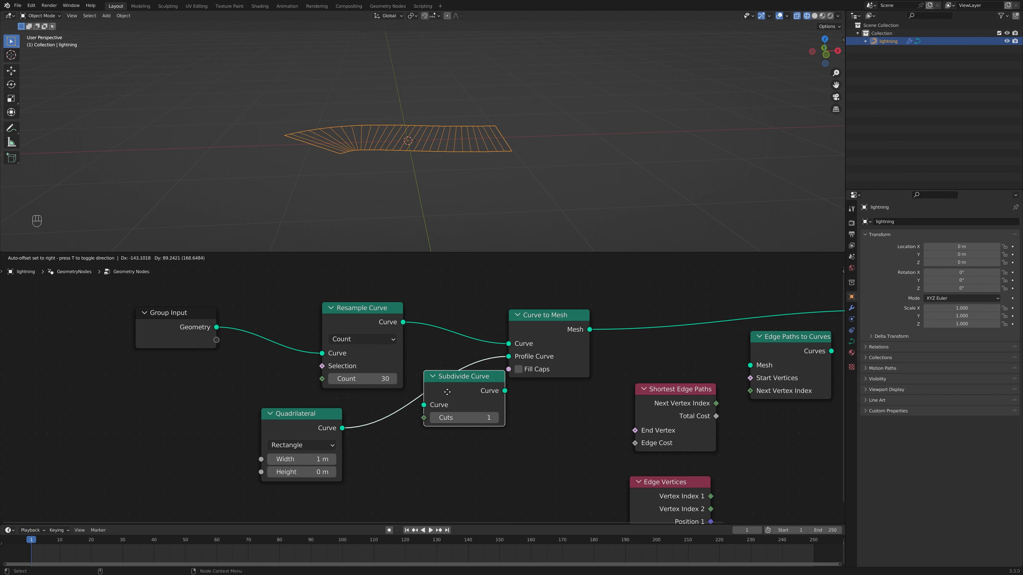
click(445, 390)
Set the Subdivide Curve cuts to 2
mouse_move(422, 164)
middle_down()
mouse_move(434, 167)
mouse_move(420, 146)
middle_up()
click(497, 419)
click(496, 419)
scroll(477, 151, up, 3)
click(433, 418)
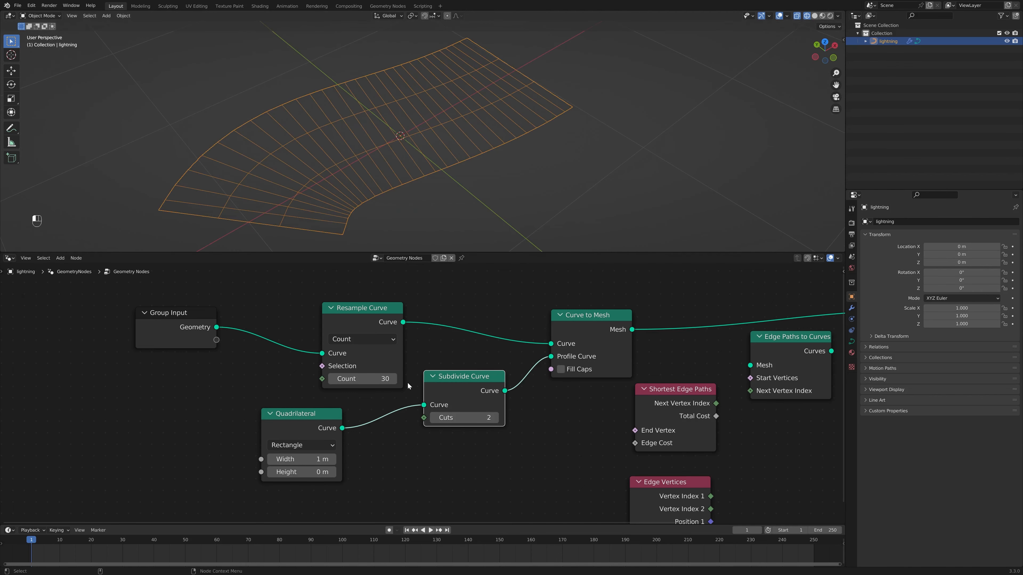
Set the Resample Curve count to 20
click(378, 377)
key(Return)
scroll(495, 157, down, 3)
middle_drag(500, 153, 459, 130)
Move Group Output farther from Curve to Mesh and insert the Edge Paths to Curves node on the link between them
middle_drag(627, 381, 298, 415)
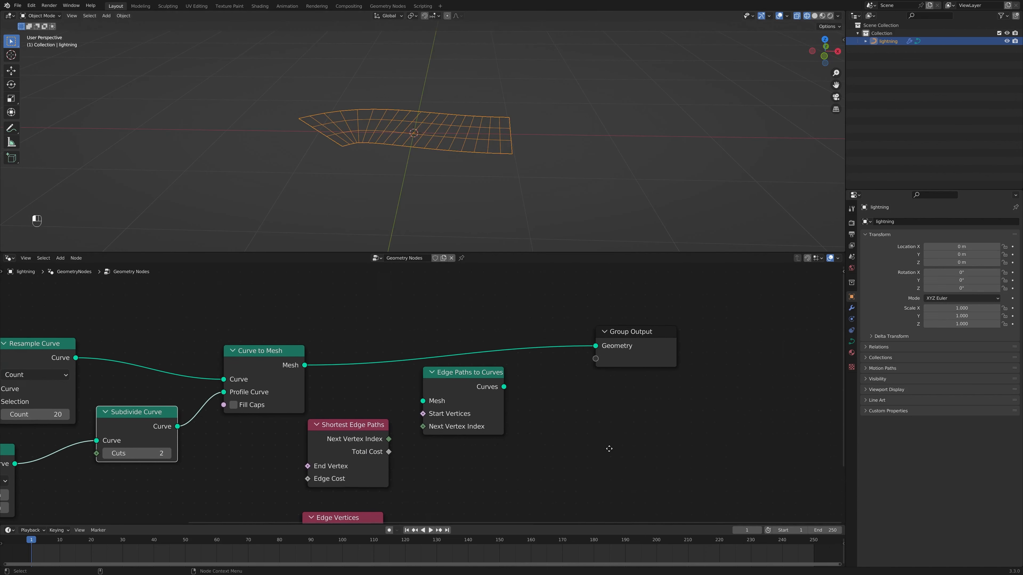
drag(655, 332, 770, 316)
middle_drag(516, 351, 524, 329)
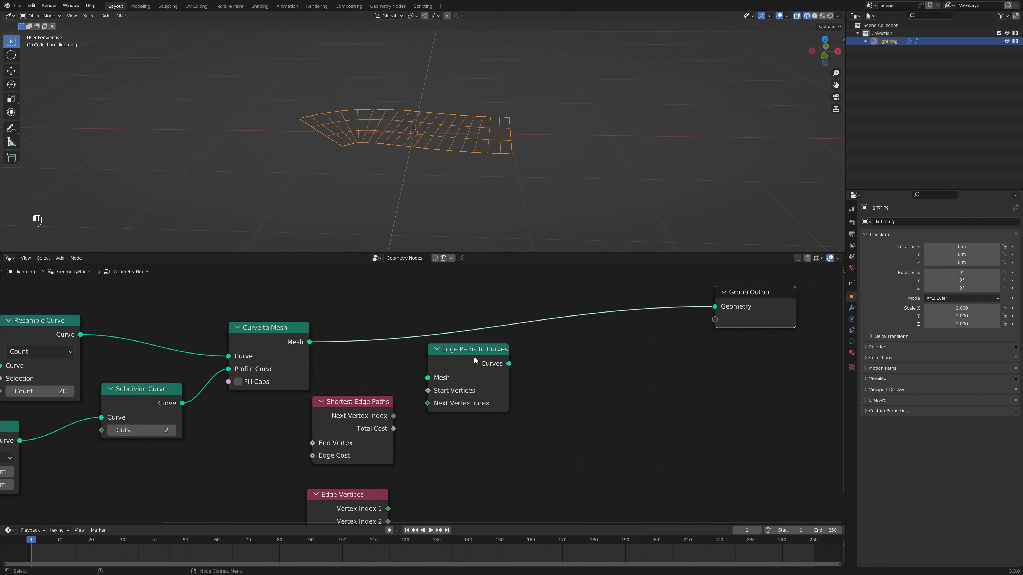
drag(474, 357, 599, 304)
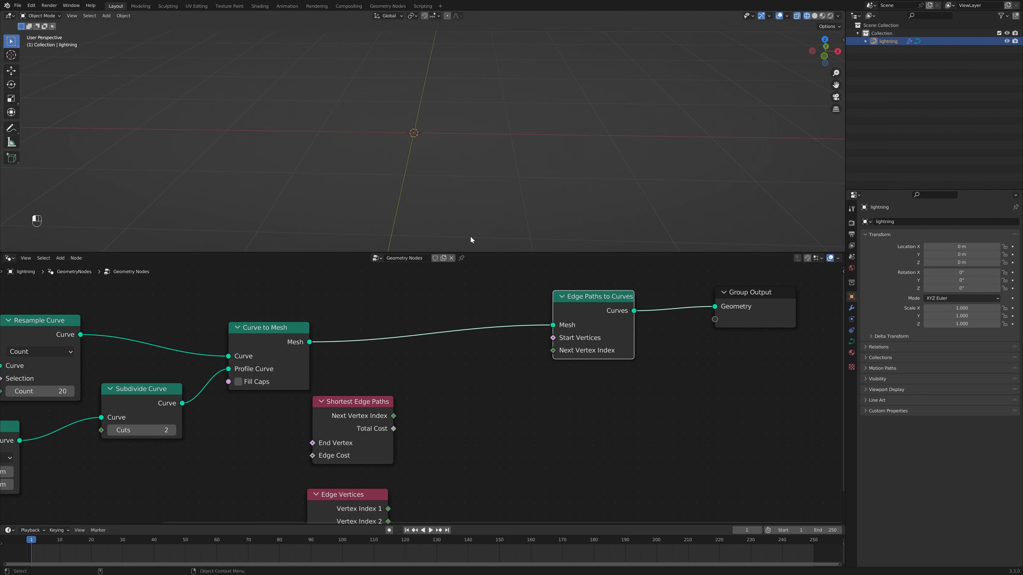
Connect Next Vertex Index from Shortest Edge Paths to Edge Paths to Curves, and place Shortest Edge Paths below the main chain
middle_drag(497, 131, 392, 111)
scroll(504, 380, up, 3)
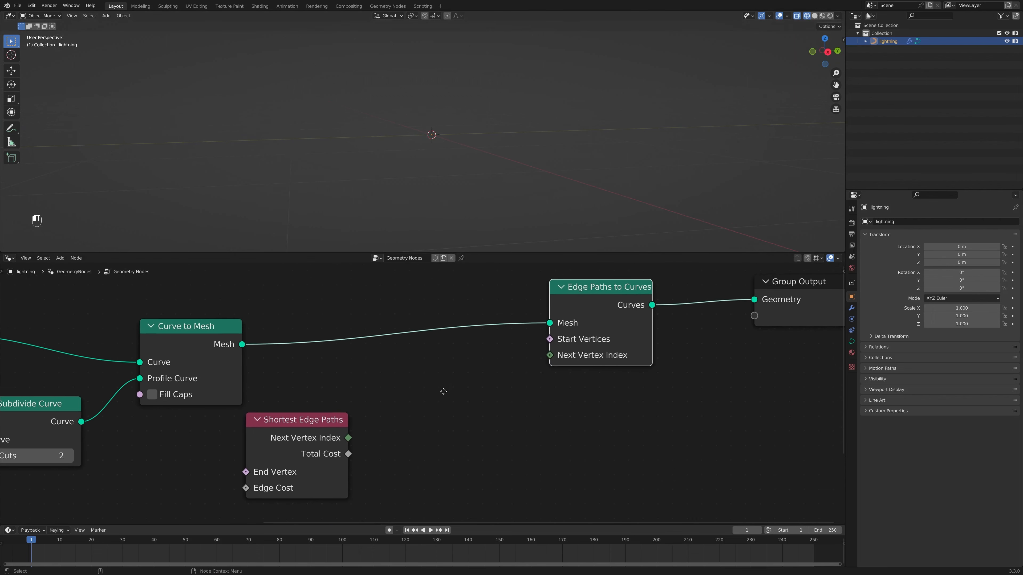
middle_drag(531, 354, 565, 336)
drag(346, 423, 428, 368)
scroll(430, 369, up, 3)
middle_drag(431, 368, 422, 408)
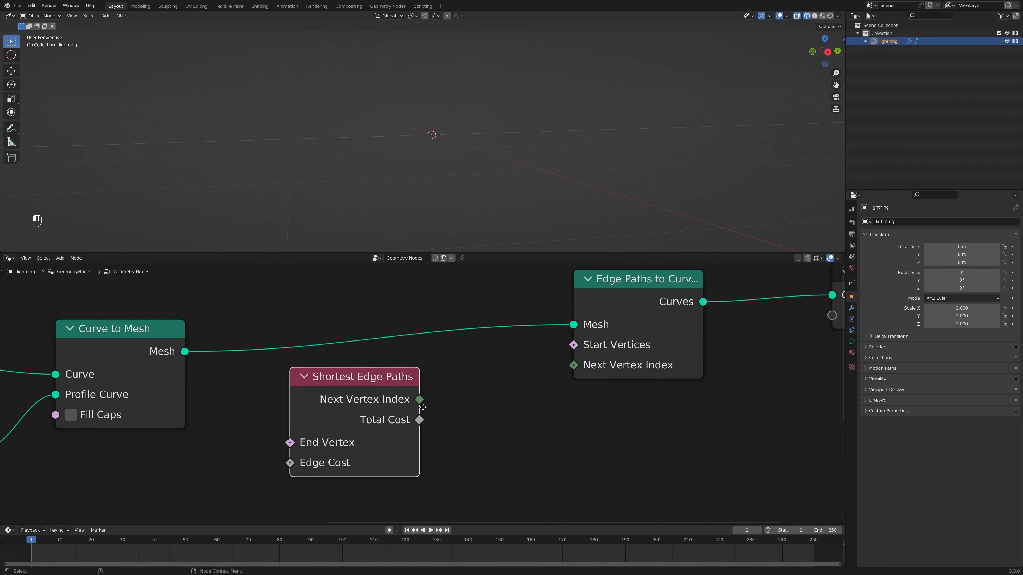
drag(379, 388, 343, 409)
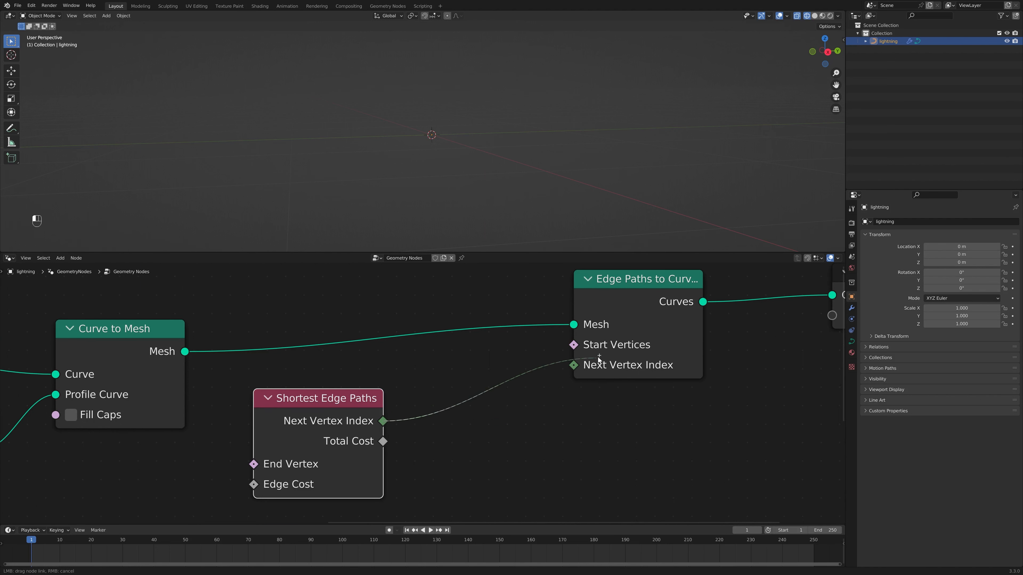
middle_drag(443, 185, 450, 167)
drag(367, 394, 398, 441)
scroll(398, 441, down, 1)
middle_drag(420, 349, 451, 363)
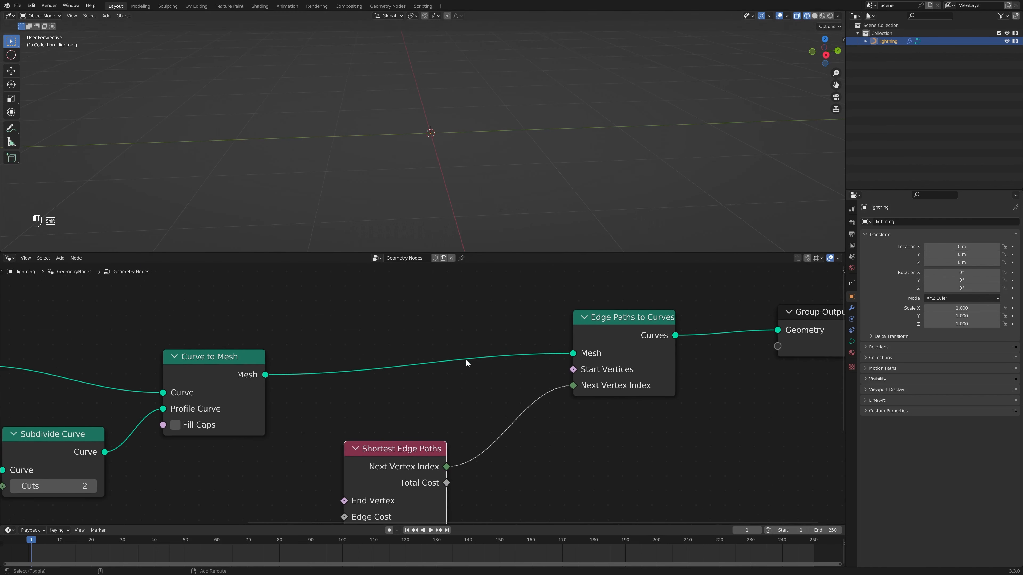
Insert a Set Position node between Curve to Mesh and Edge Paths to Curves
key(shift+a)
text(et)
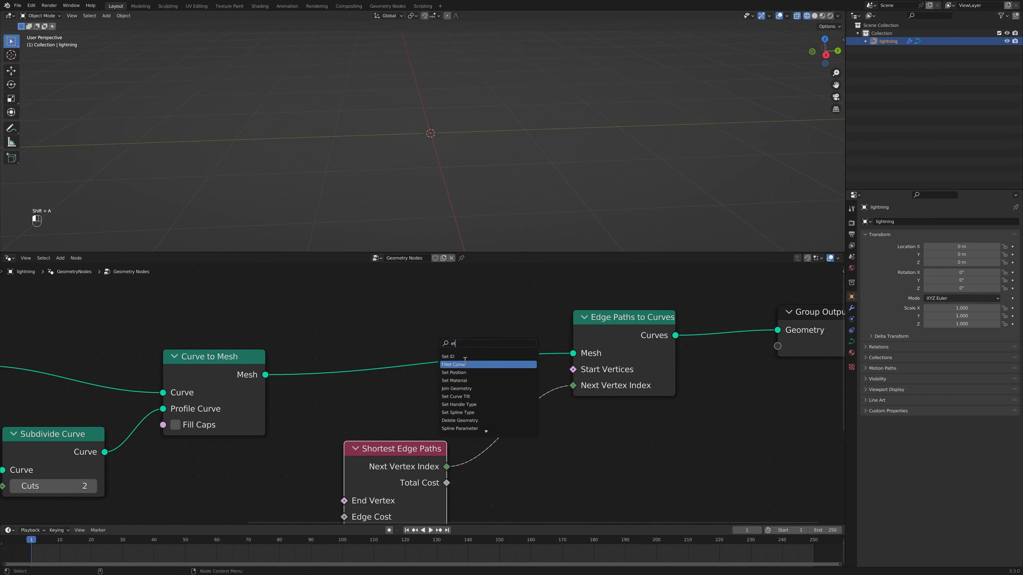
click(461, 373)
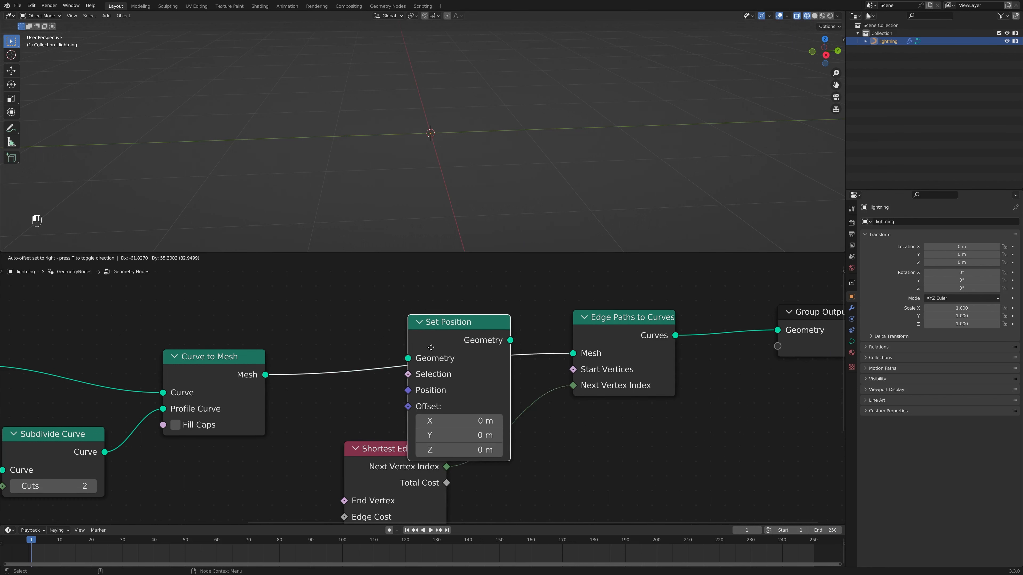
click(453, 389)
scroll(453, 389, down, 1)
scroll(422, 354, down, 1)
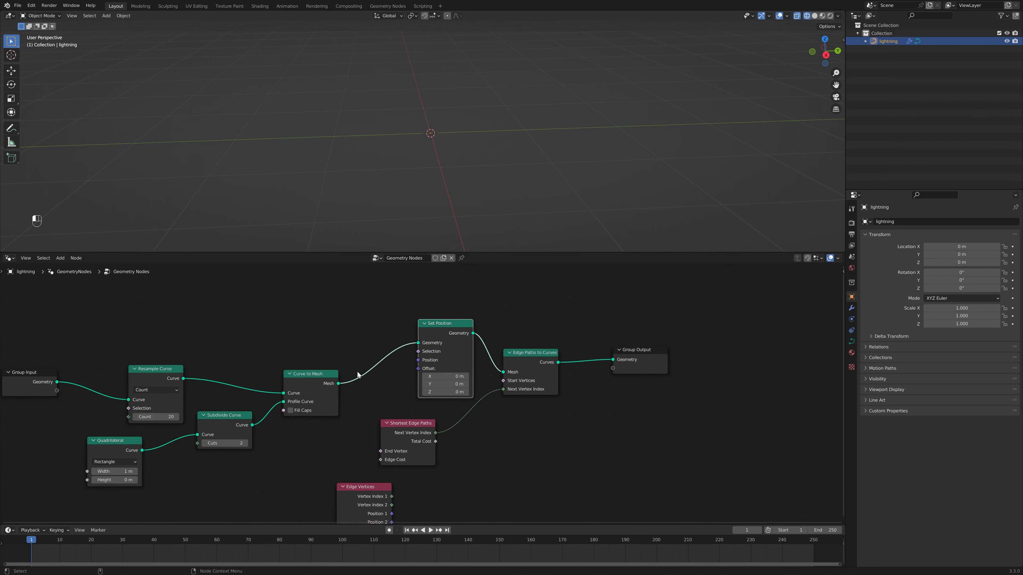
Add a Noise Texture node above the chain and connect its Fac output to the Set Position Offset
middle_drag(375, 308, 417, 334)
key(shift+a)
click(413, 334)
text(noise)
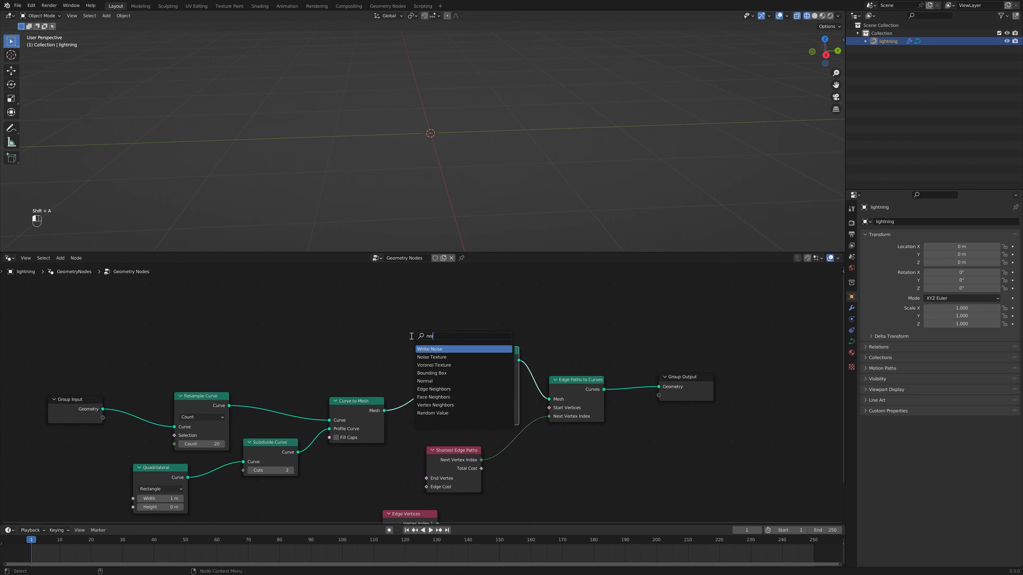
click(437, 357)
click(432, 297)
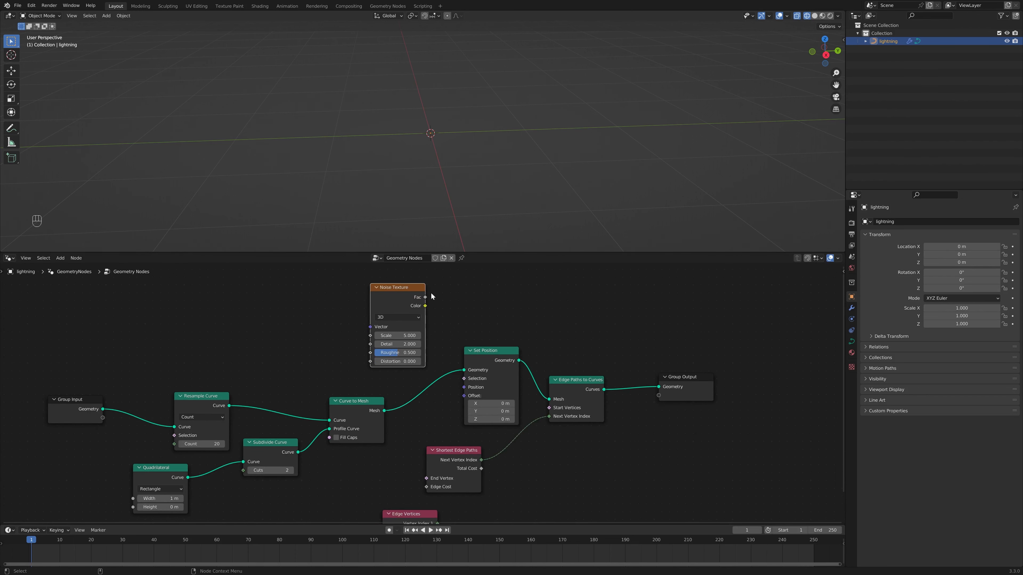
drag(467, 400, 467, 396)
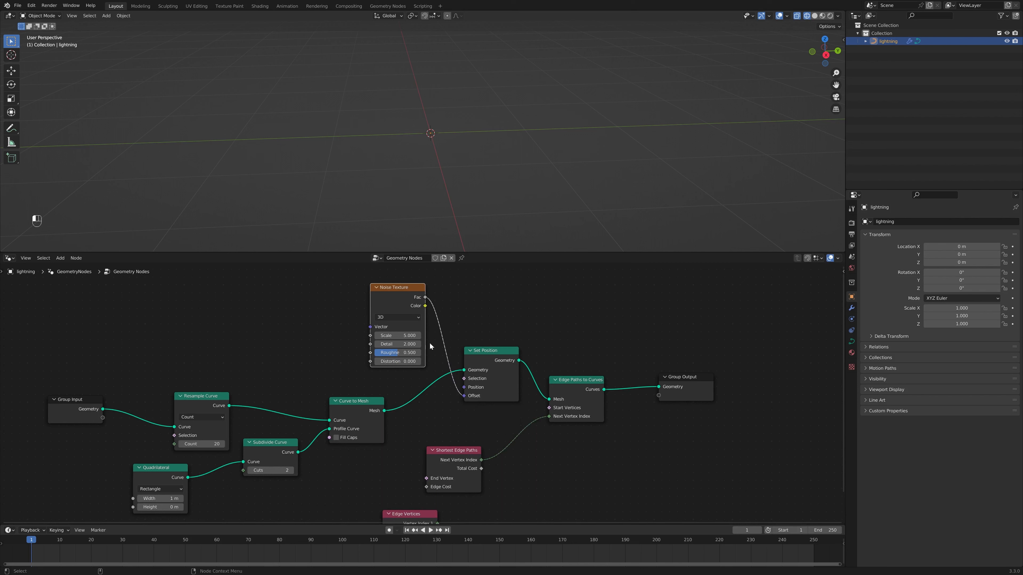
Move the Noise Texture aside and insert a Vector Math node between it and the Set Position Offset
drag(409, 326, 298, 315)
key(shift+a)
click(390, 305)
text(vec)
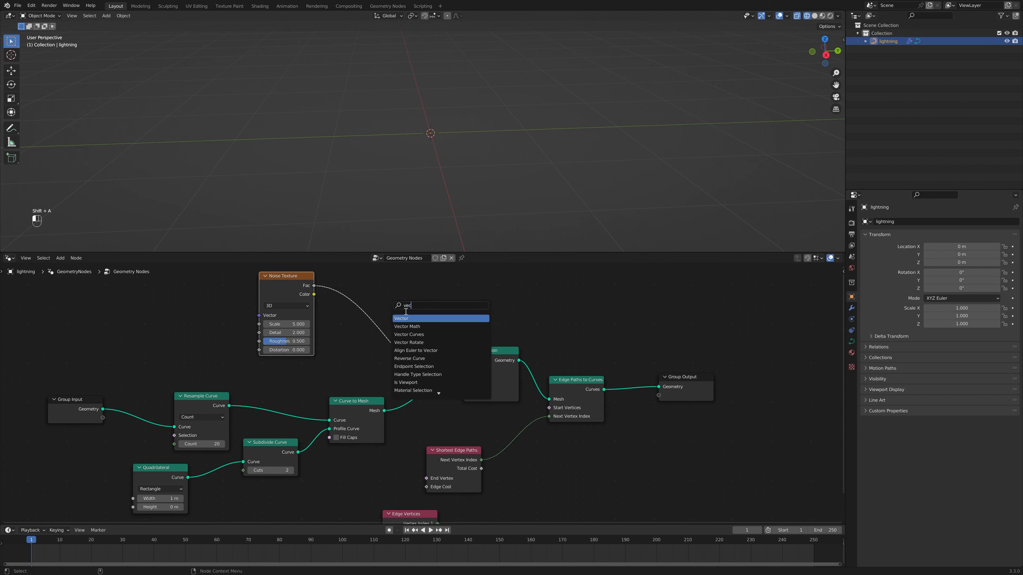
click(397, 327)
click(384, 321)
Switch the Vector Math node to Subtract and set all three components of its second vector to 0.5
click(384, 321)
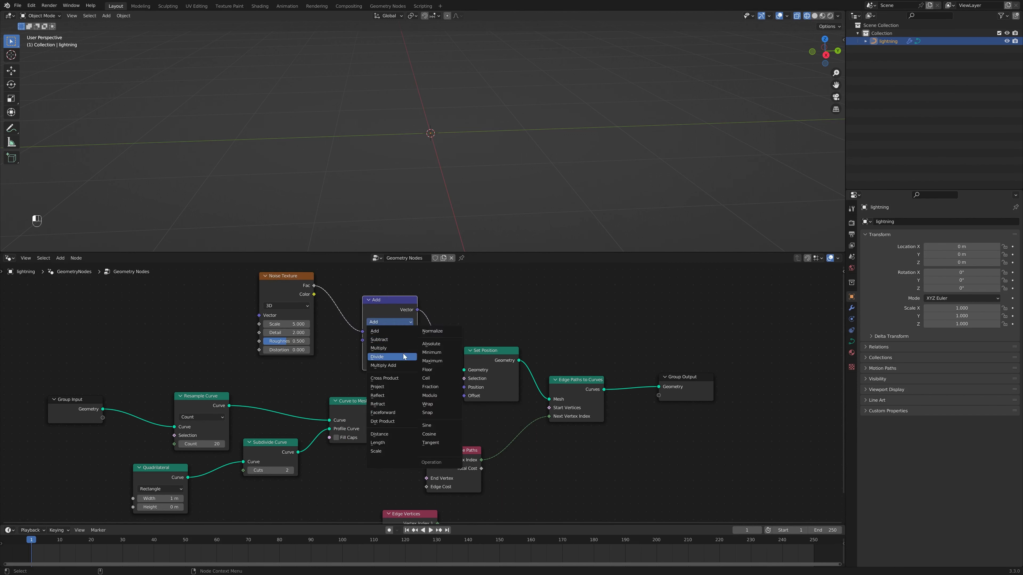
click(385, 338)
click(372, 348)
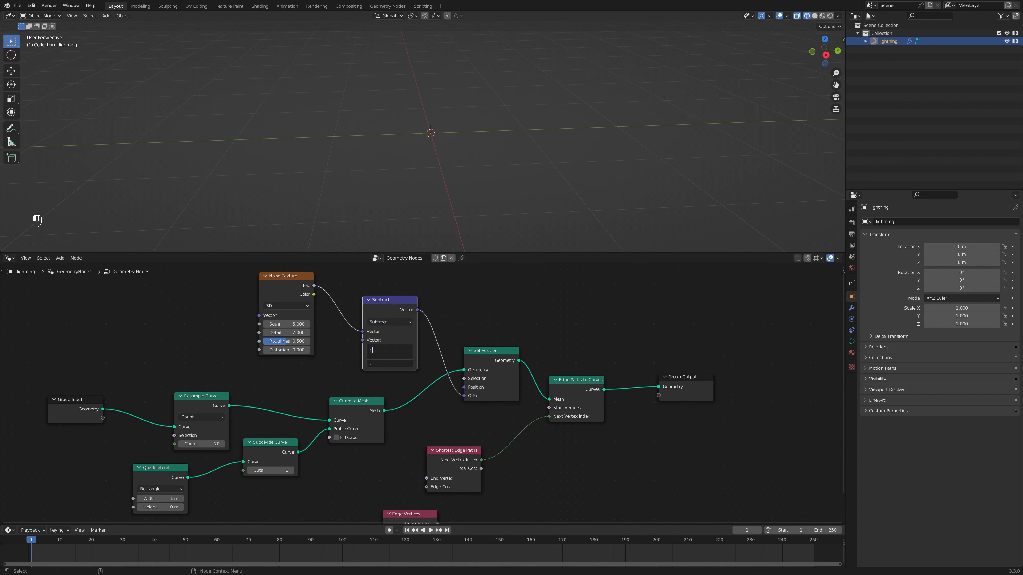
text(.5)
key(Return)
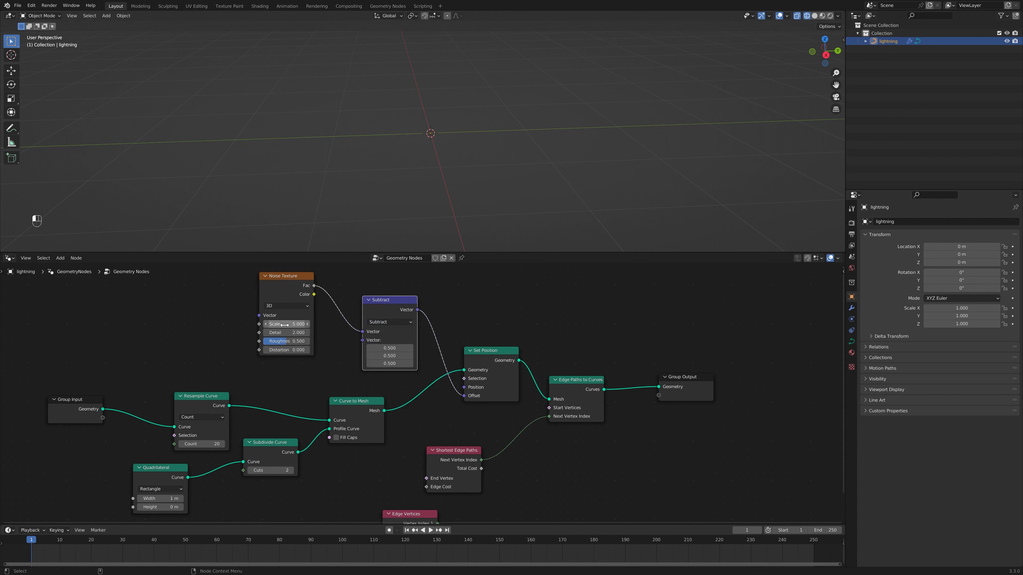
Rearrange the lower nodes, lowering Shortest Edge Paths and moving Edge Vertices to its right to free space before them
middle_drag(571, 131, 580, 134)
middle_drag(604, 437, 646, 345)
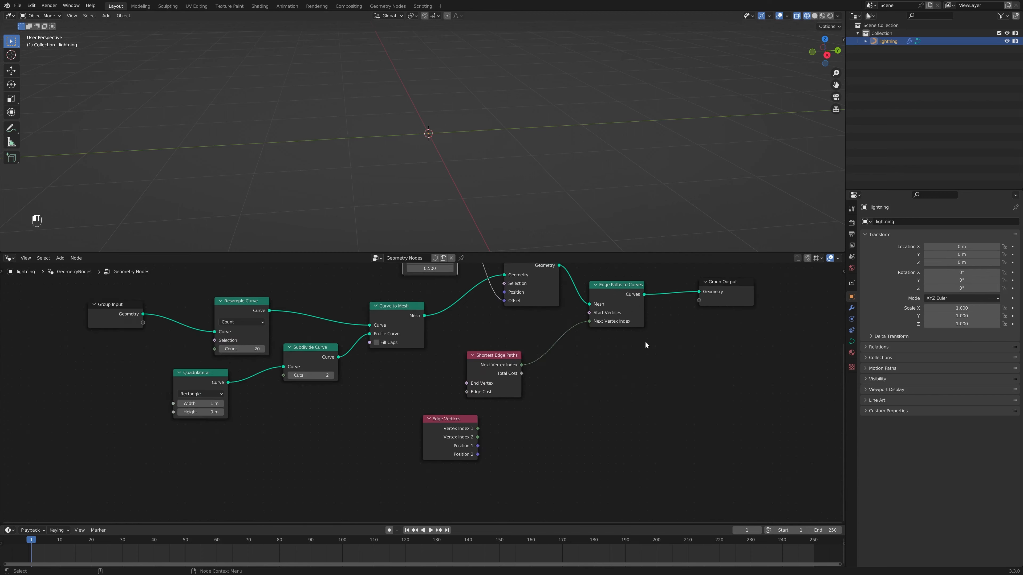
scroll(469, 420, up, 2)
drag(477, 424, 413, 466)
middle_drag(435, 91, 467, 165)
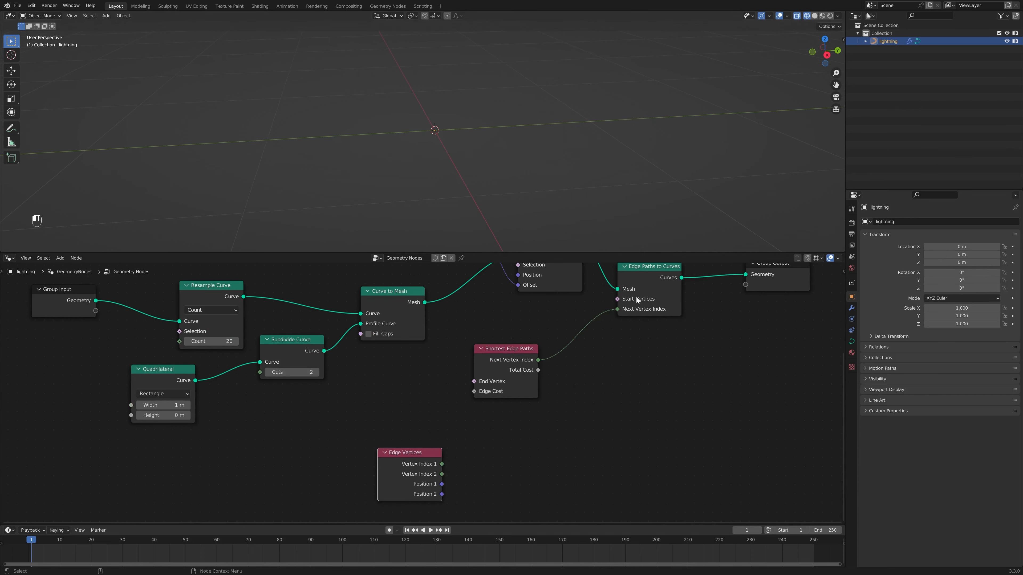
drag(509, 349, 454, 383)
middle_drag(504, 93, 526, 120)
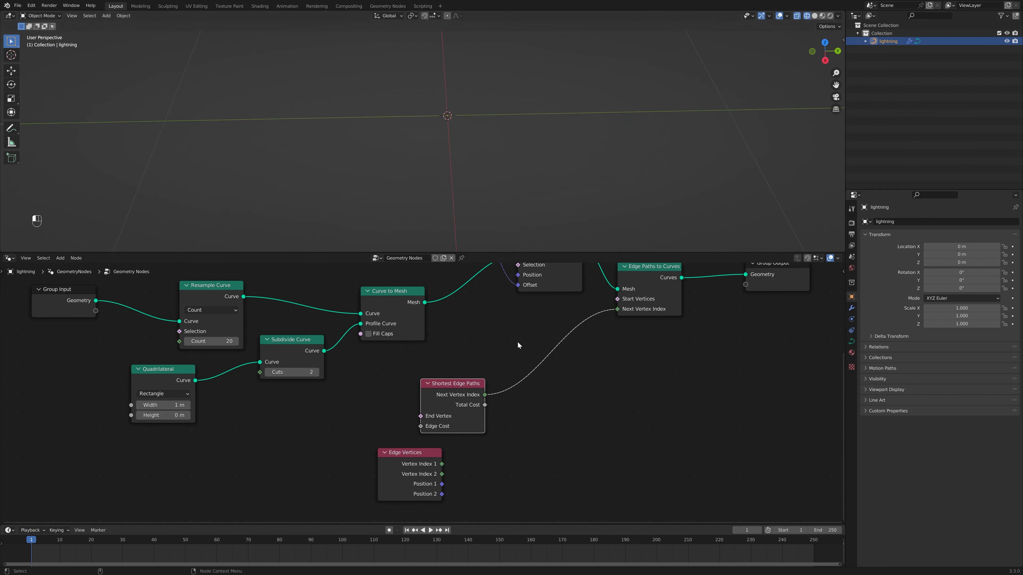
drag(439, 406, 466, 418)
drag(414, 463, 664, 450)
drag(474, 410, 479, 424)
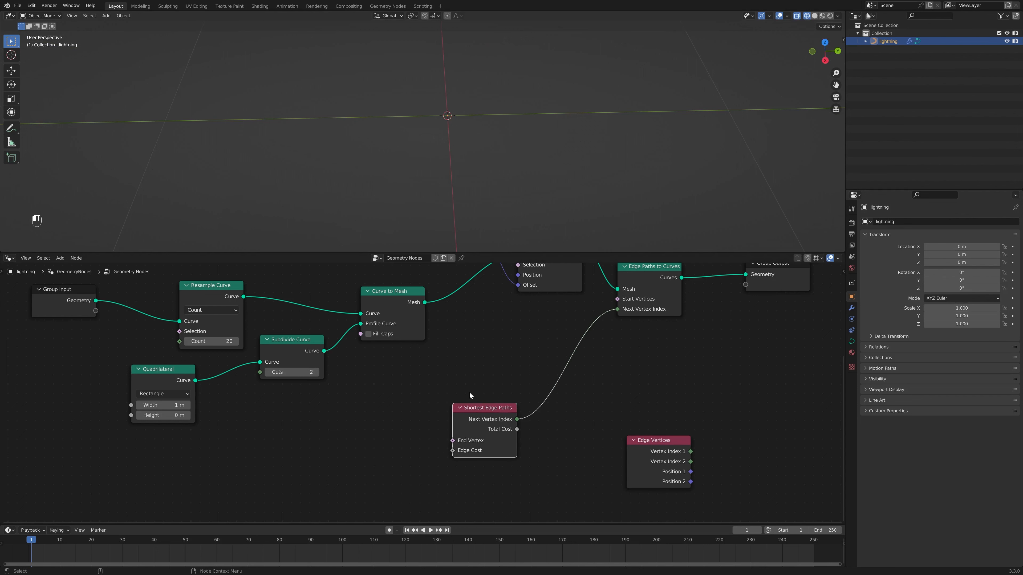
Add an Index node beneath the Subdivide Curve node
key(shift+a)
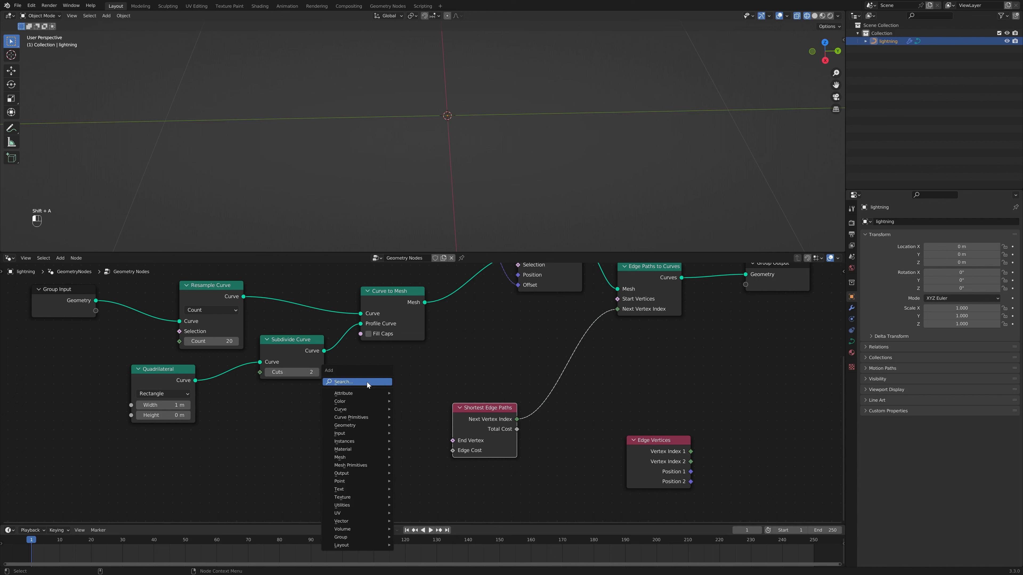
click(367, 383)
text(in)
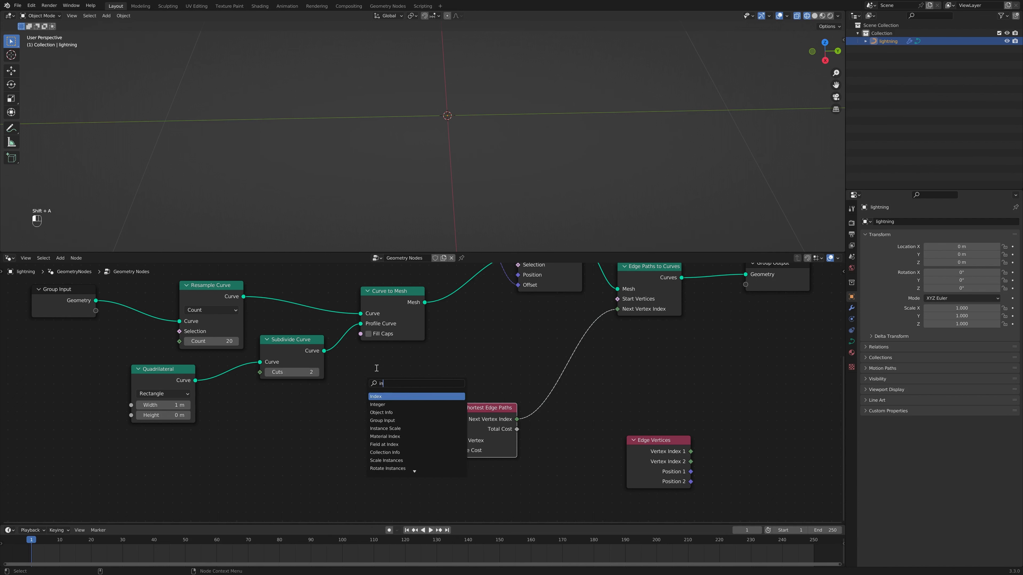
click(411, 396)
click(273, 430)
scroll(543, 151, down, 4)
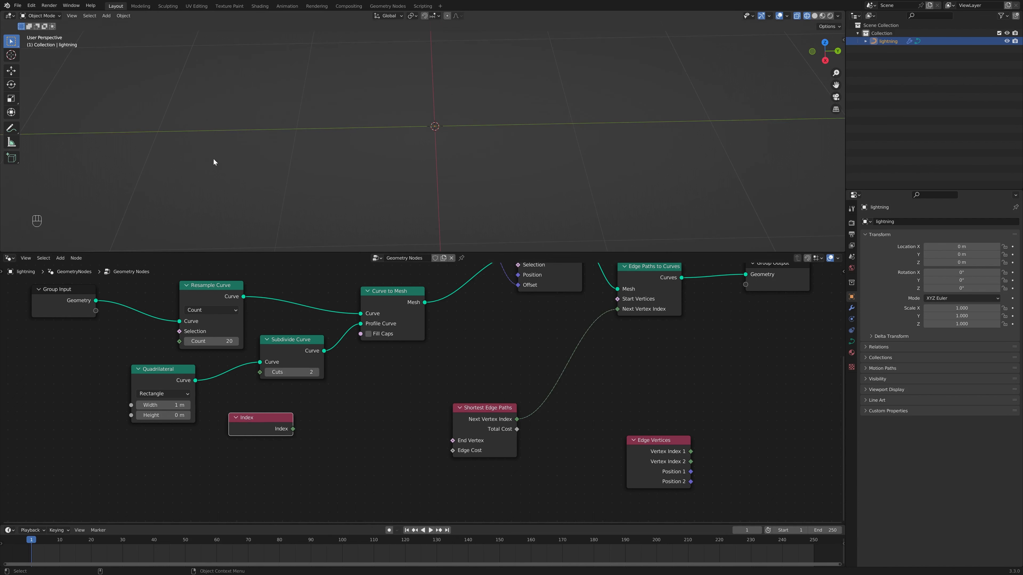
Add a Compare node between the Index and Shortest Edge Paths nodes
scroll(354, 443, up, 2)
key(shift+a)
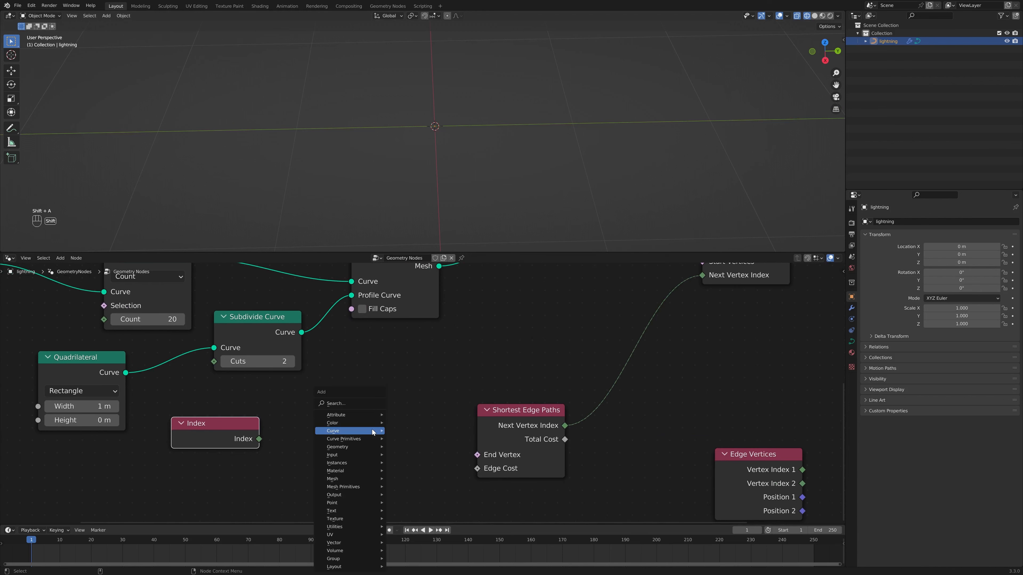
click(335, 403)
text(com)
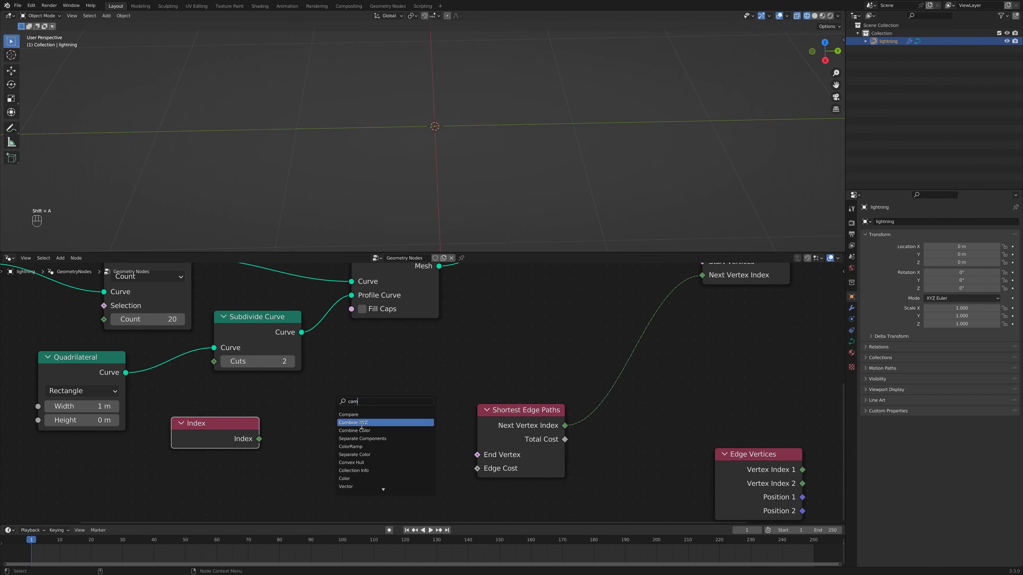
click(345, 415)
click(332, 402)
Switch the Compare node to Integer and Equal, and connect Index to its A input
click(342, 429)
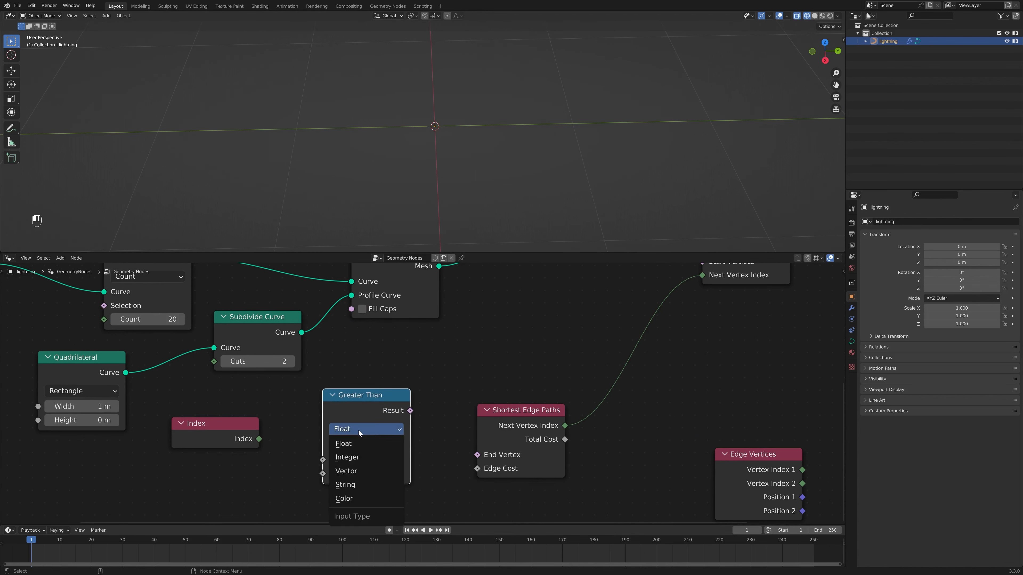
click(354, 454)
click(356, 444)
click(346, 513)
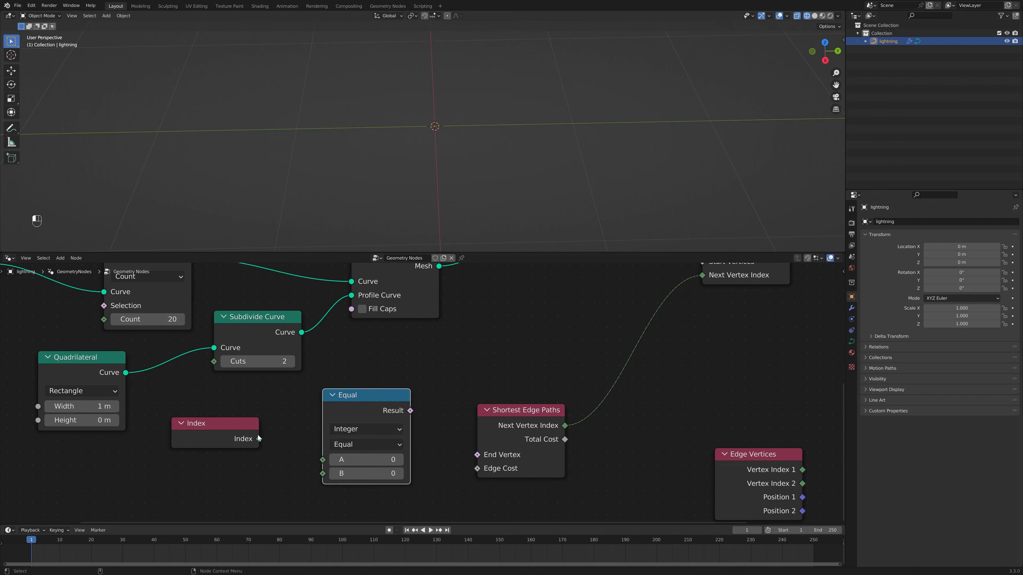
drag(258, 438, 327, 463)
scroll(327, 463, down, 2)
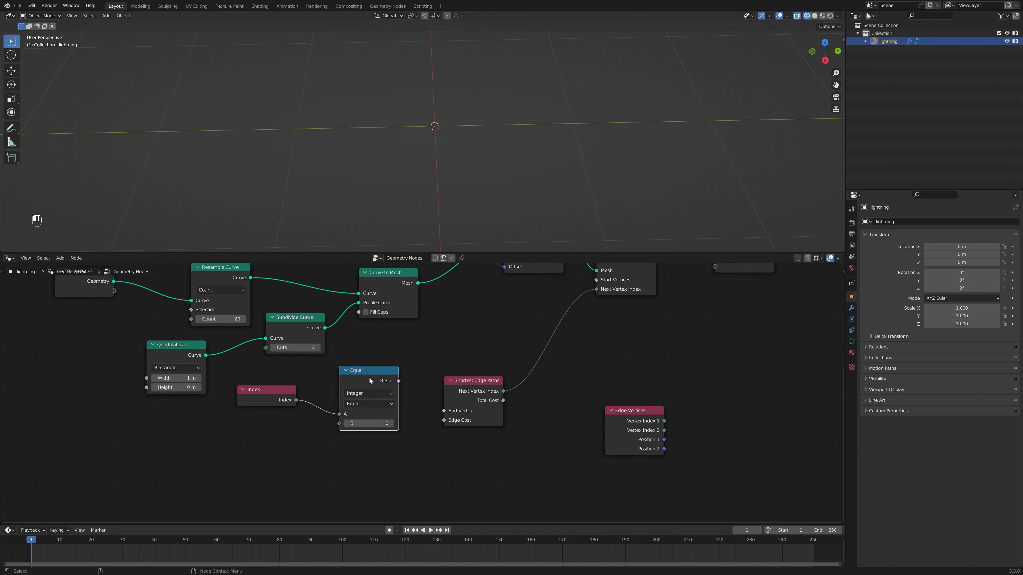
Duplicate the Equal node below the original and connect Index to the copy's A input
key(shift+d)
click(364, 450)
drag(296, 399, 338, 486)
Connect the upper Equal result to Start Vertices and the lower Equal result to End Vertex of Shortest Edge Paths
drag(399, 381, 608, 284)
drag(362, 372, 368, 355)
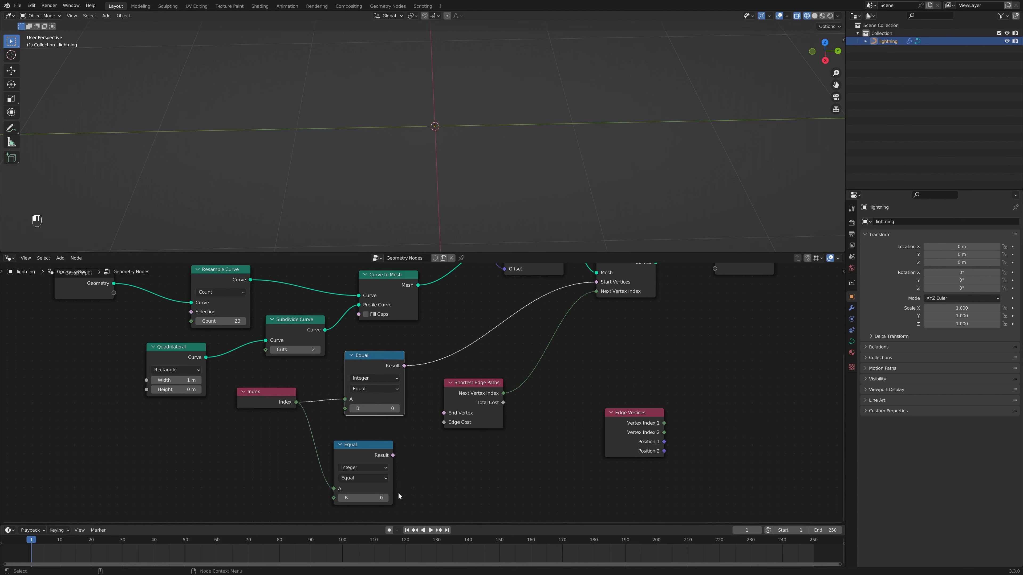
drag(392, 456, 441, 416)
Move Group Output and Edge Paths to Curves farther right to open space after Set Position
middle_drag(468, 132, 454, 134)
scroll(690, 355, down, 2)
middle_drag(643, 367, 498, 420)
scroll(499, 415, up, 2)
drag(524, 339, 640, 340)
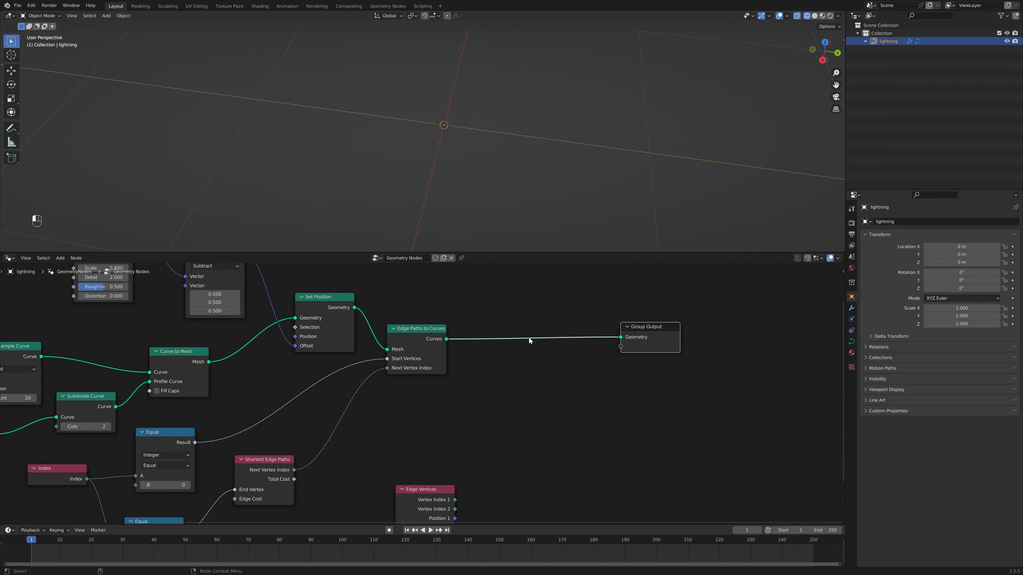
drag(422, 340, 538, 348)
Move the Index node left, beneath Quadrilateral, to leave room before the two Equal nodes
middle_drag(505, 473, 745, 420)
drag(323, 421, 223, 452)
middle_drag(474, 320, 328, 409)
middle_drag(368, 158, 379, 157)
middle_drag(229, 477, 200, 373)
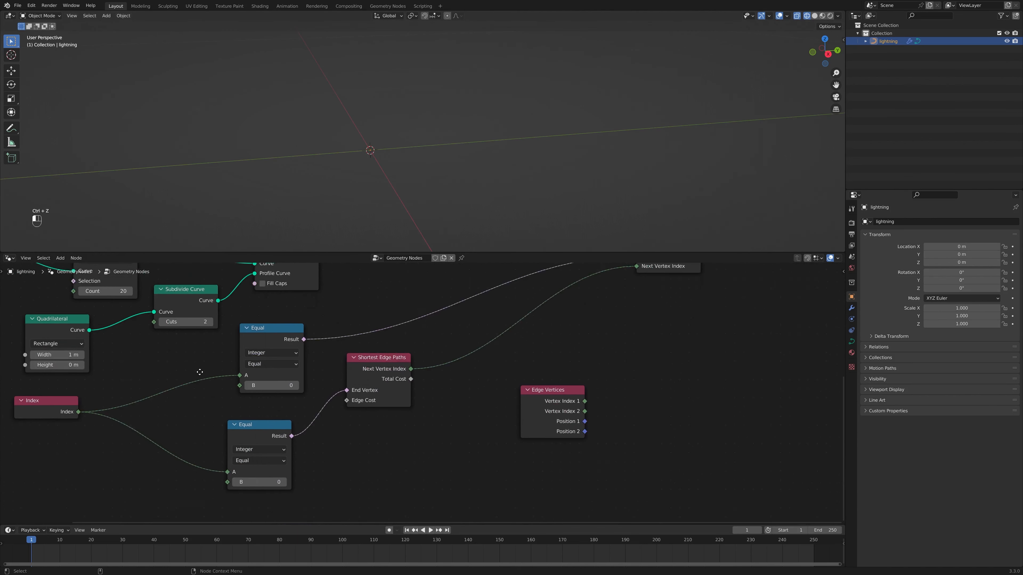
Set the B value of the lower Equal node to 181
scroll(313, 499, down, 2)
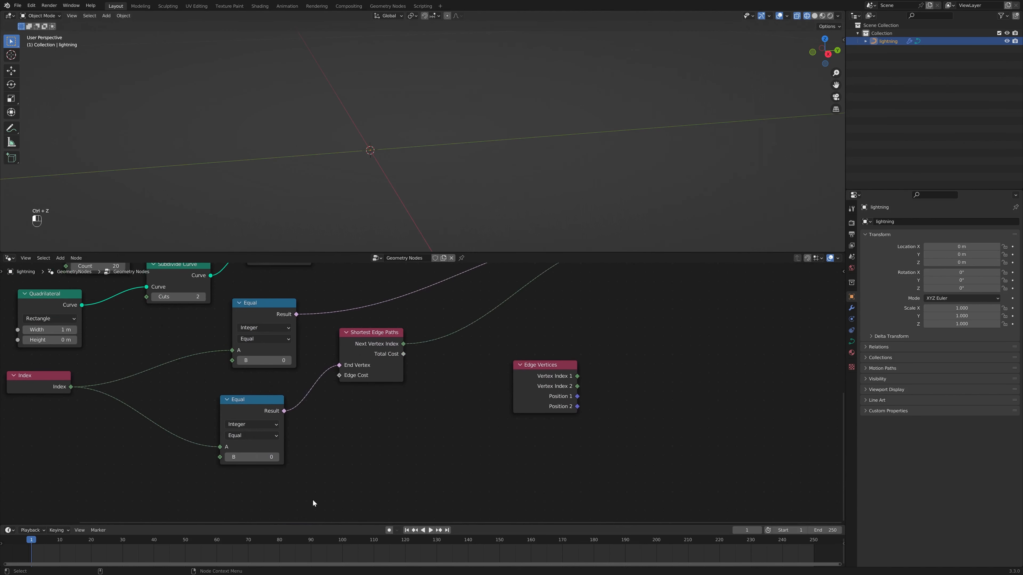
scroll(390, 489, left, 3)
scroll(246, 496, up, 2)
drag(281, 467, 355, 468)
scroll(361, 203, down, 4)
scroll(423, 215, up, 2)
scroll(423, 215, up, 1)
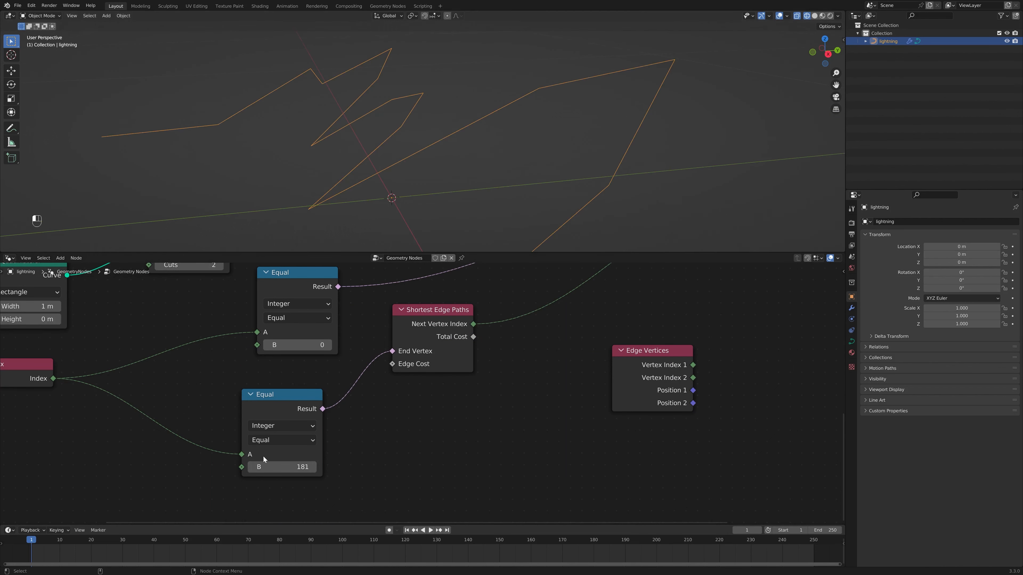
Stack the two Equal nodes one above the other and set the lower one's B value to 77
drag(269, 407, 281, 389)
scroll(290, 377, down, 2)
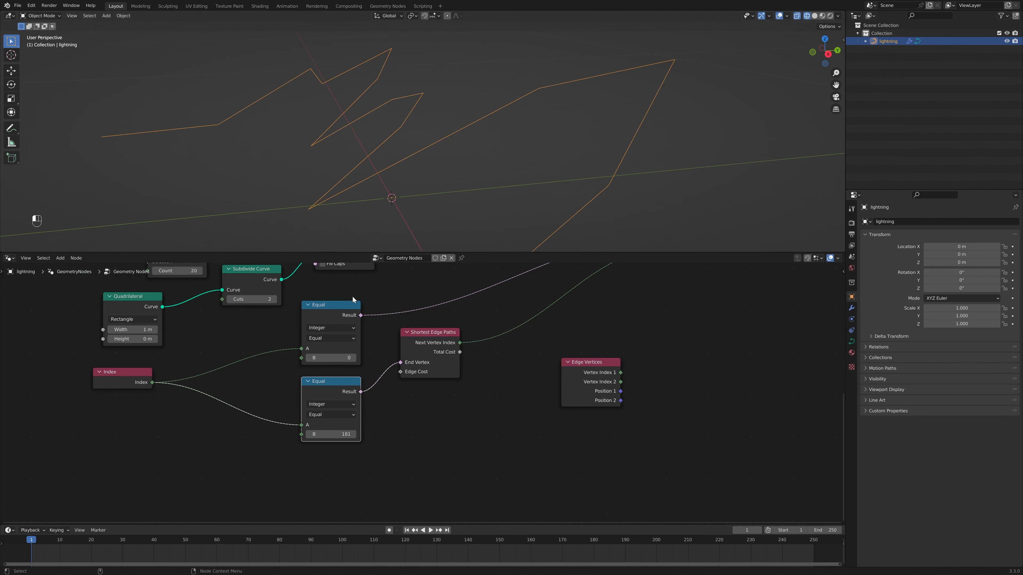
drag(335, 332, 333, 328)
drag(327, 435, 360, 434)
key(Return)
scroll(394, 156, down, 3)
middle_drag(453, 188, 449, 190)
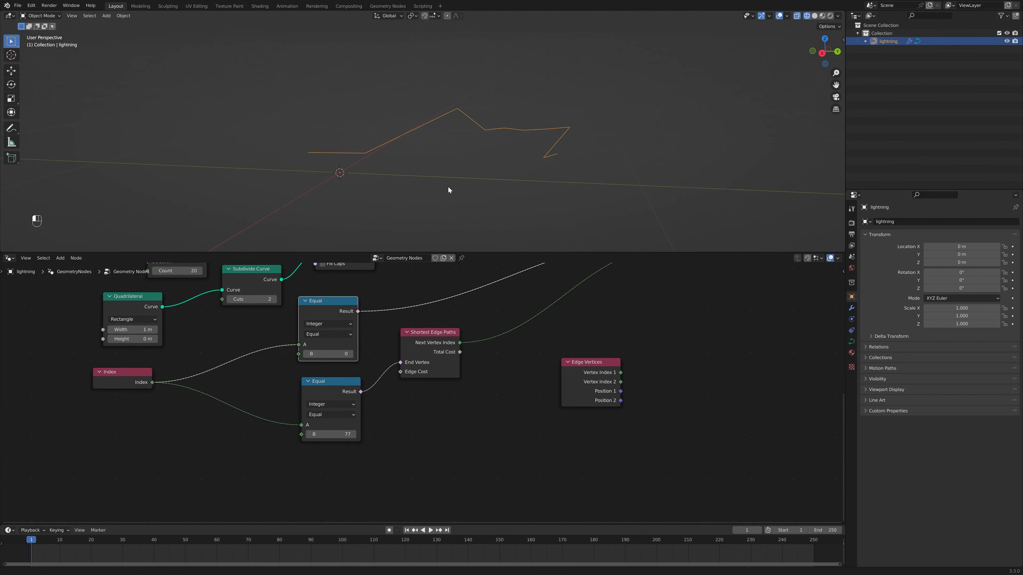
Add a Spline Parameter node, connect its Length to the lower Equal's B input, and place it below the Index node
key(shift+a)
click(217, 397)
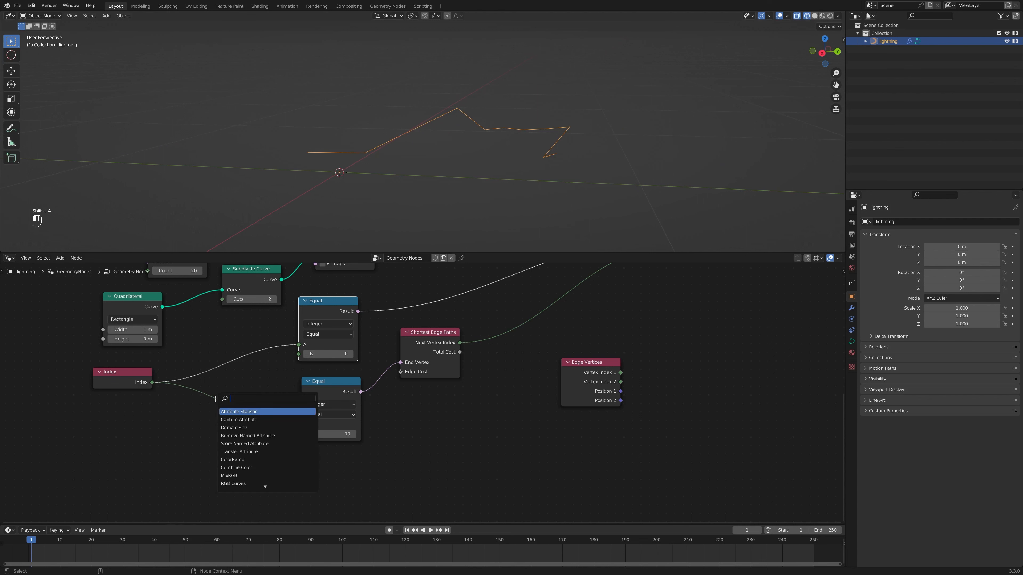
text(spli)
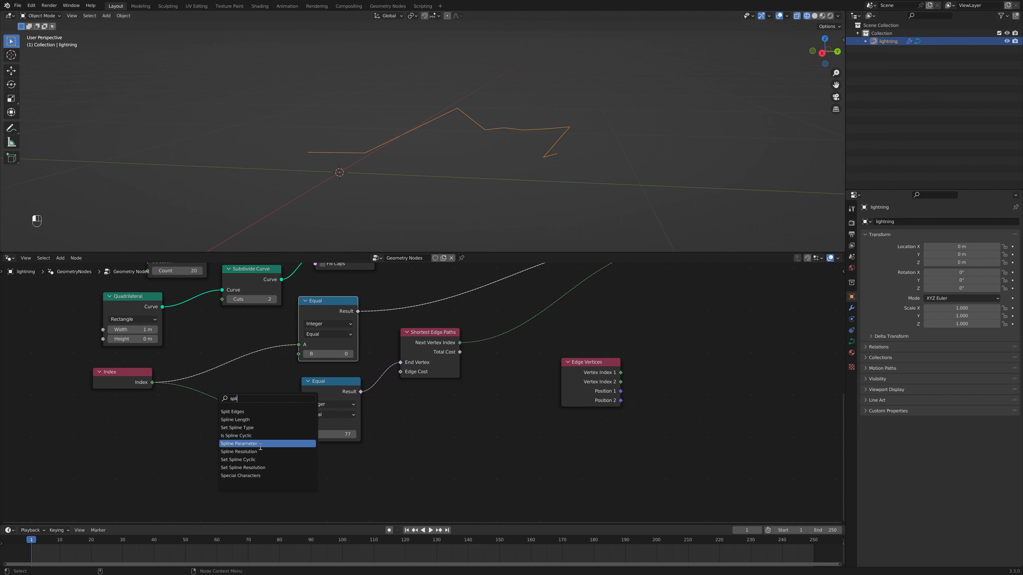
click(241, 444)
click(237, 459)
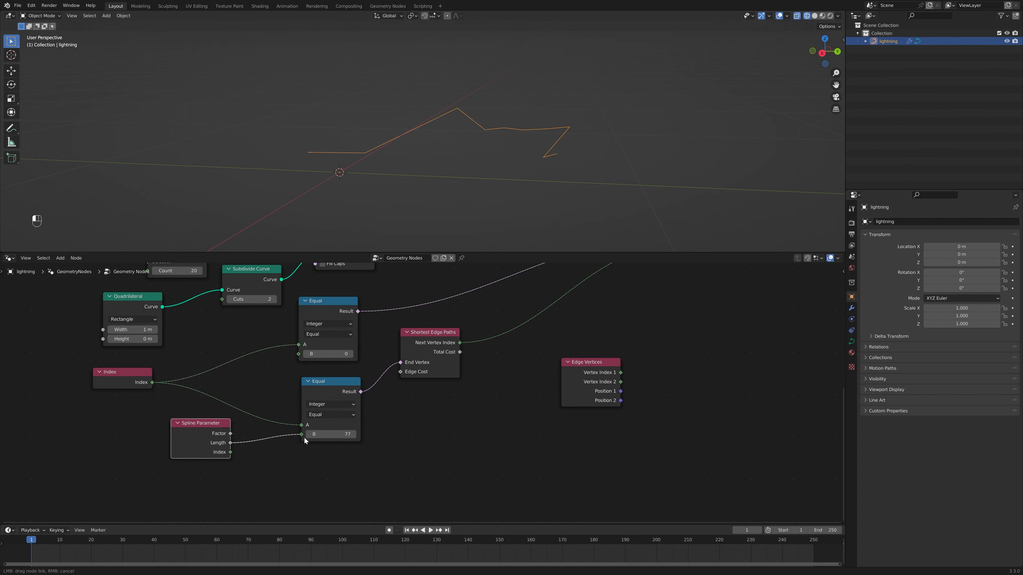
drag(305, 441, 303, 436)
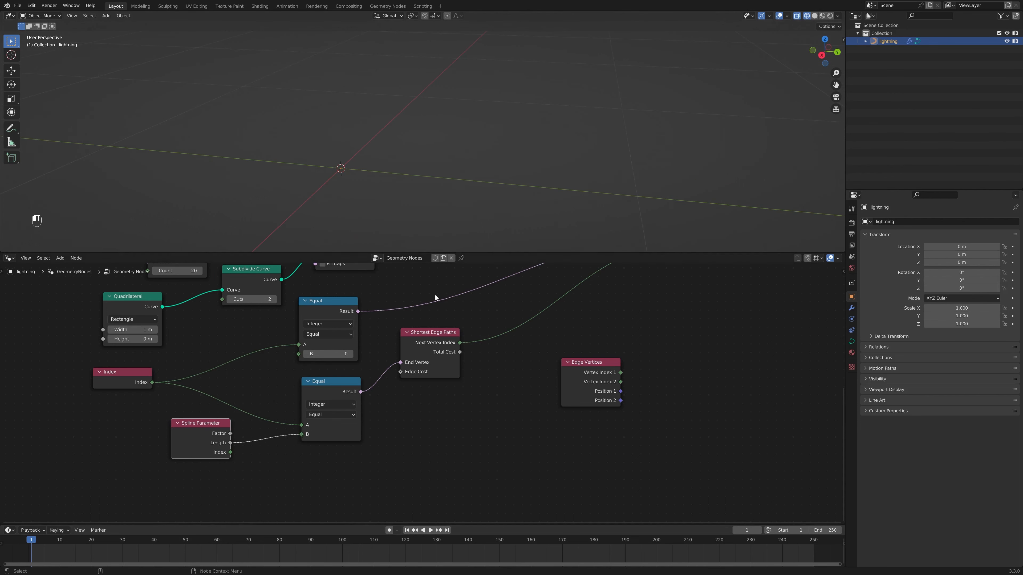
scroll(500, 62, up, 2)
scroll(495, 112, down, 3)
drag(196, 435, 145, 440)
key(Tab)
middle_drag(450, 130, 424, 144)
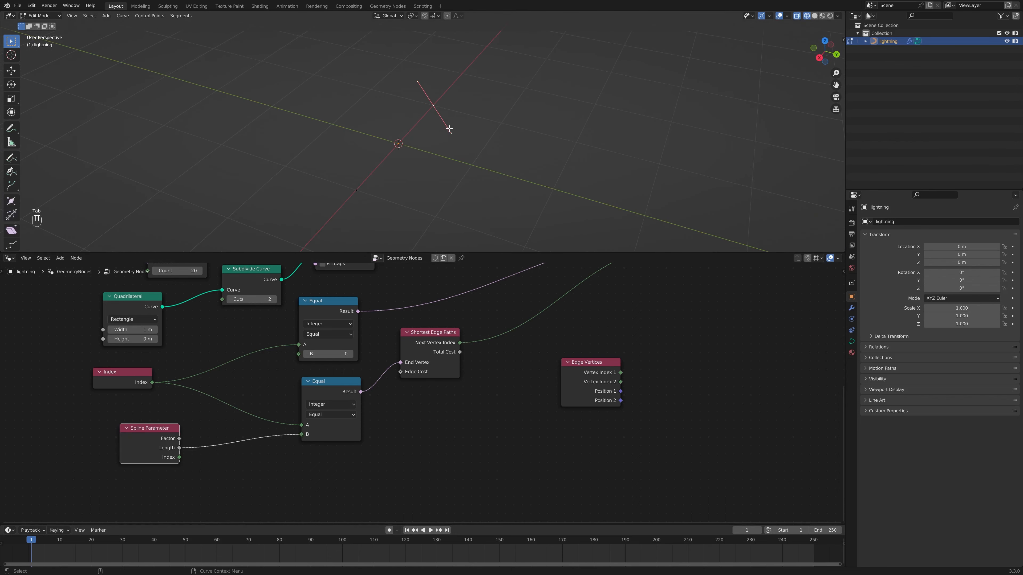
key(g)
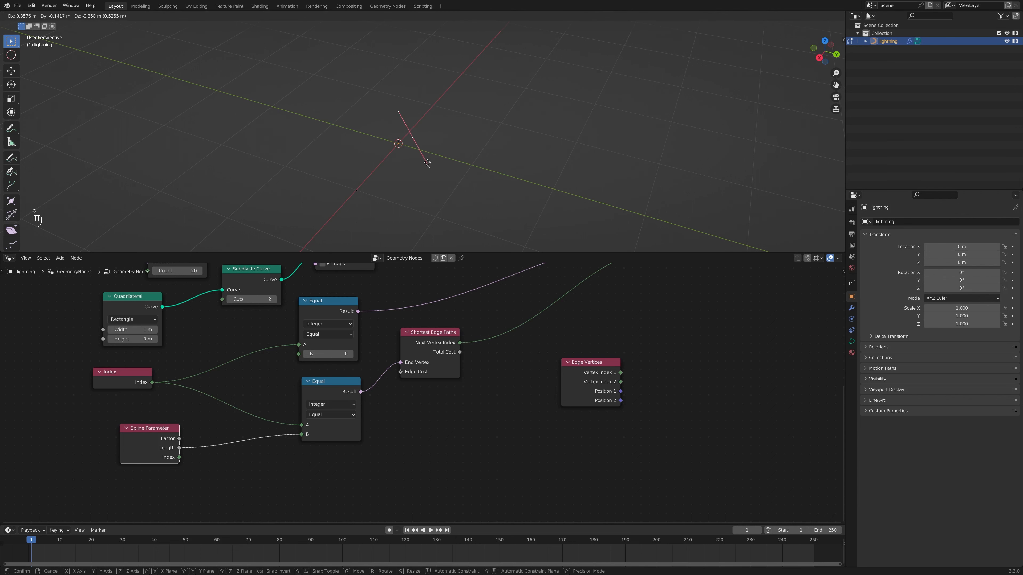
right_click(404, 226)
key(Tab)
scroll(508, 86, up, 2)
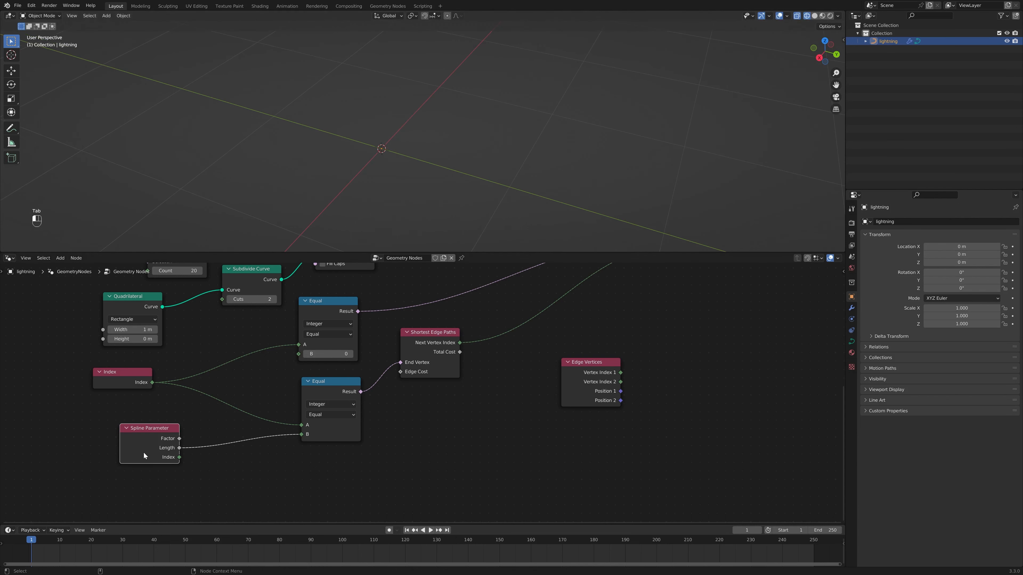
Mute the Spline Parameter node and view the lightning curve from a new angle
key(m)
middle_drag(229, 425, 258, 397)
middle_drag(501, 156, 519, 118)
scroll(315, 429, up, 1)
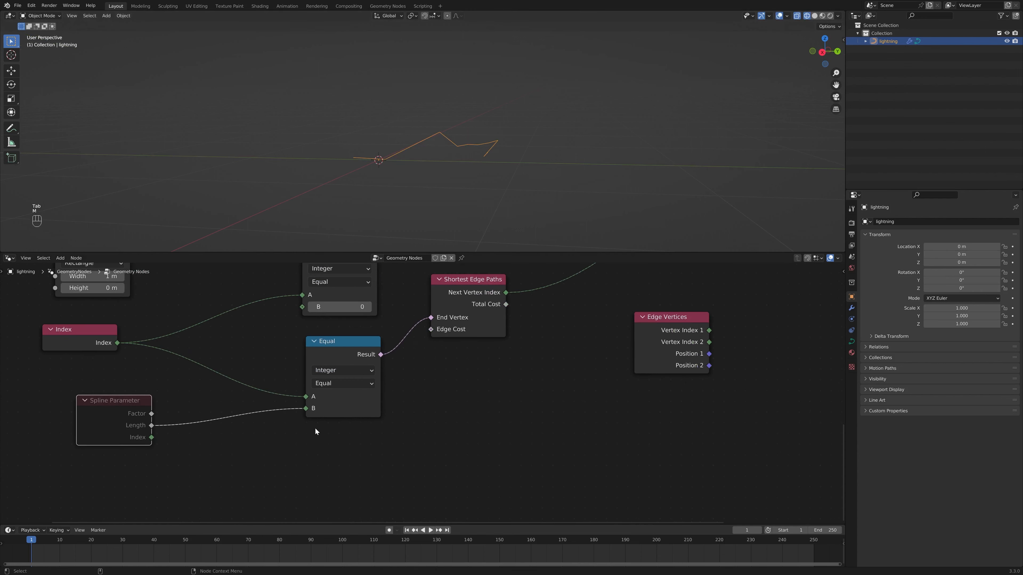
middle_drag(447, 201, 523, 129)
Unlink Spline Parameter to raise the lower Equal's B value, and reconnect its Length output to B
drag(307, 408, 431, 272)
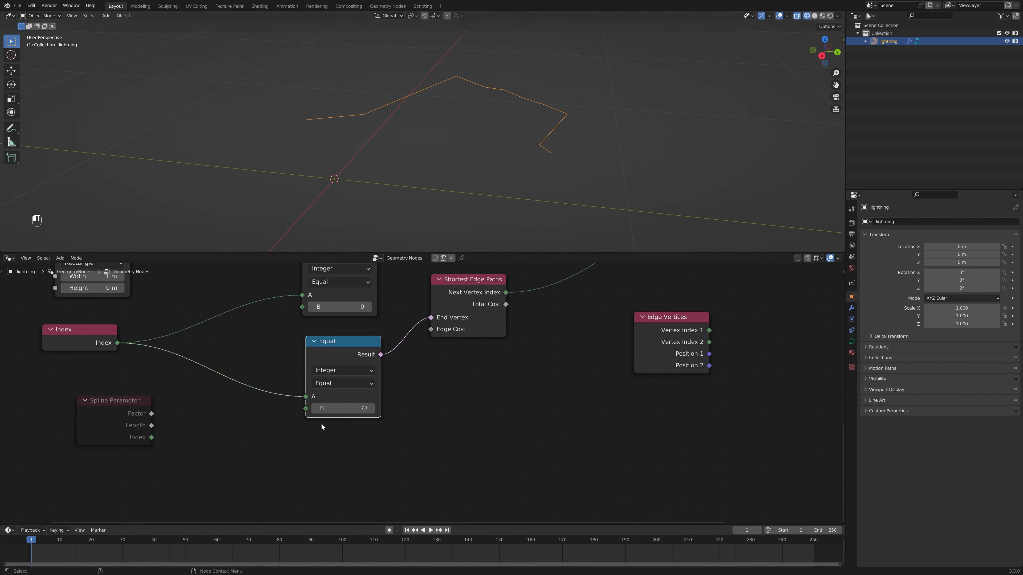
drag(342, 411, 369, 411)
drag(151, 426, 309, 410)
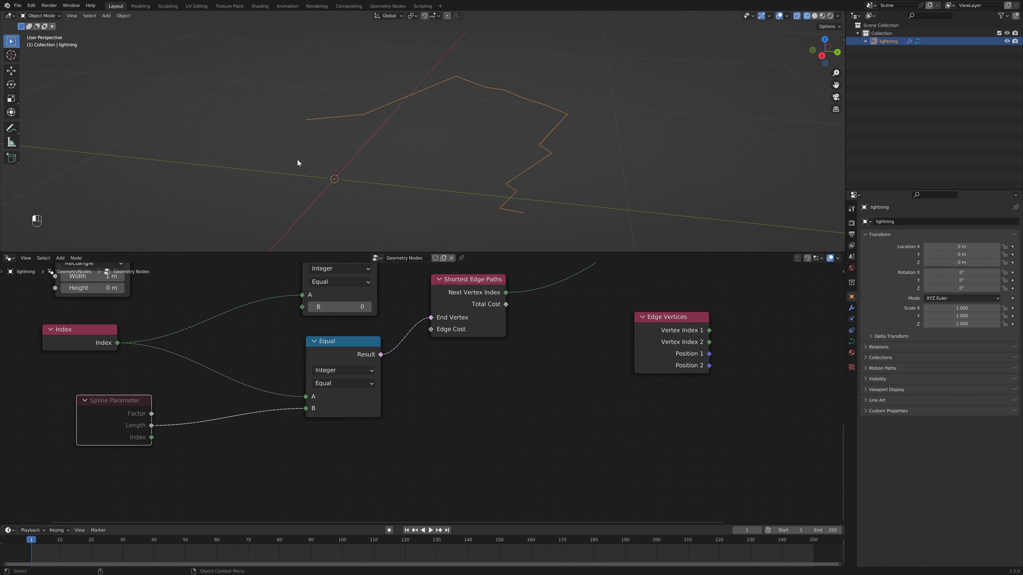
middle_drag(419, 129, 514, 196)
scroll(503, 314, down, 3)
middle_drag(477, 151, 464, 163)
Move Edge Paths to Curves slightly right and Group Output much farther right
scroll(514, 351, down, 5)
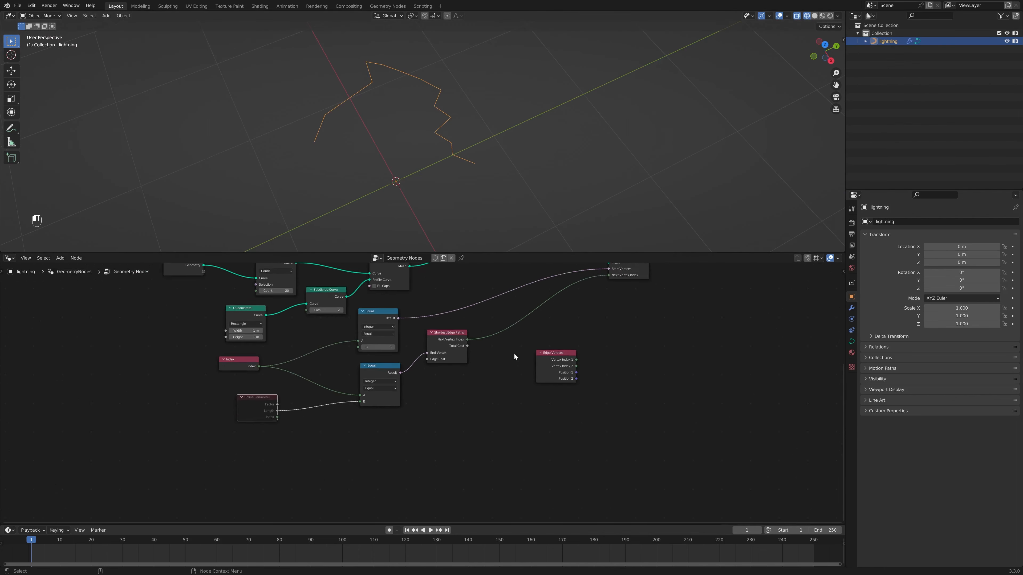
middle_drag(514, 356, 374, 433)
middle_drag(515, 413, 446, 437)
scroll(425, 391, up, 4)
drag(437, 351, 471, 354)
click(501, 355)
drag(560, 345, 804, 331)
scroll(162, 366, down, 1)
Set the Noise Texture's Scale to 23.4
middle_drag(161, 366, 316, 399)
scroll(316, 399, up, 2)
mouse_move(159, 297)
mouse_down()
mouse_move(133, 297)
mouse_move(183, 297)
mouse_move(141, 305)
mouse_up()
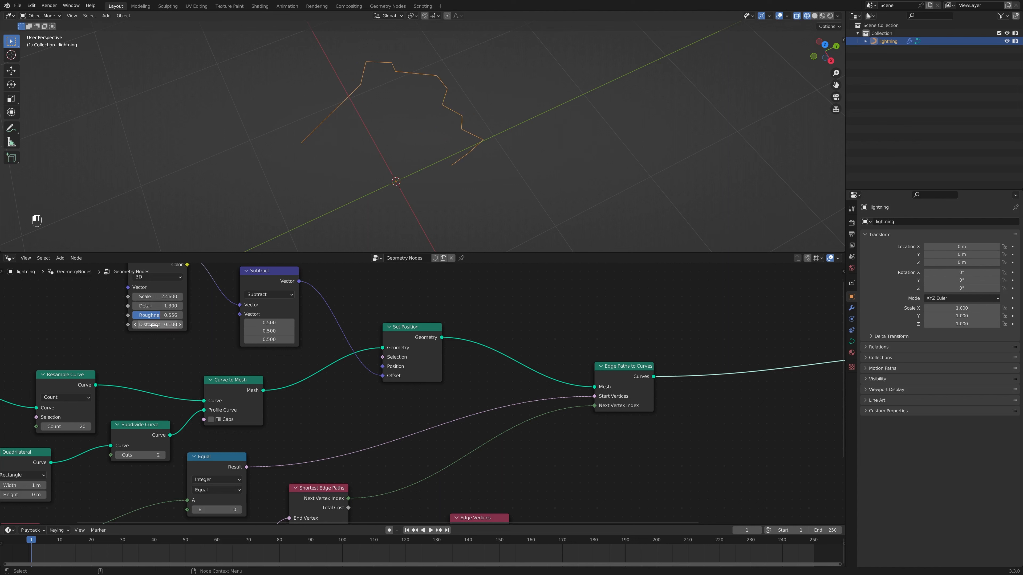
drag(159, 296, 162, 297)
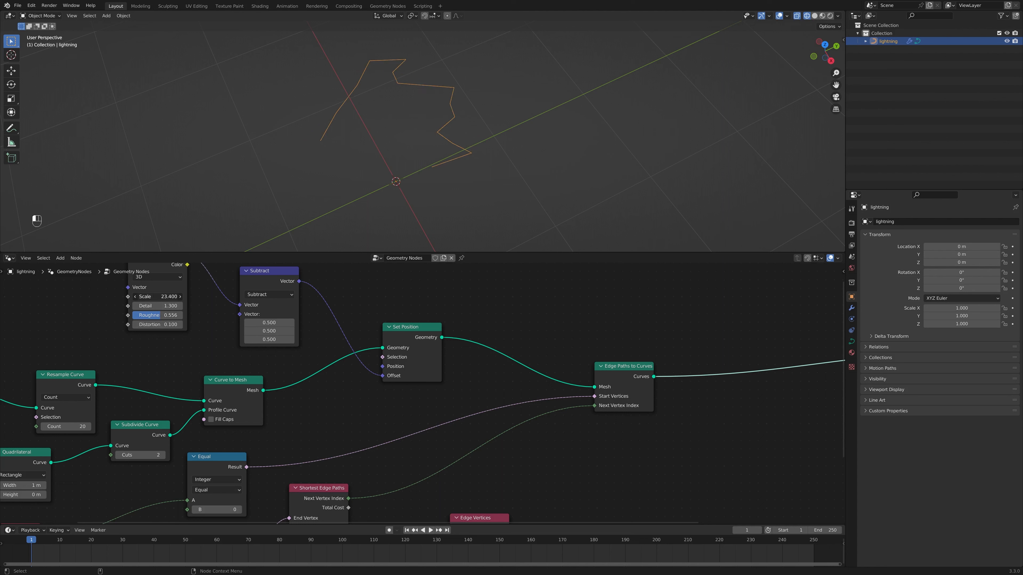
Switch the Noise Texture to 4D and set its Scale to 25.6
click(159, 277)
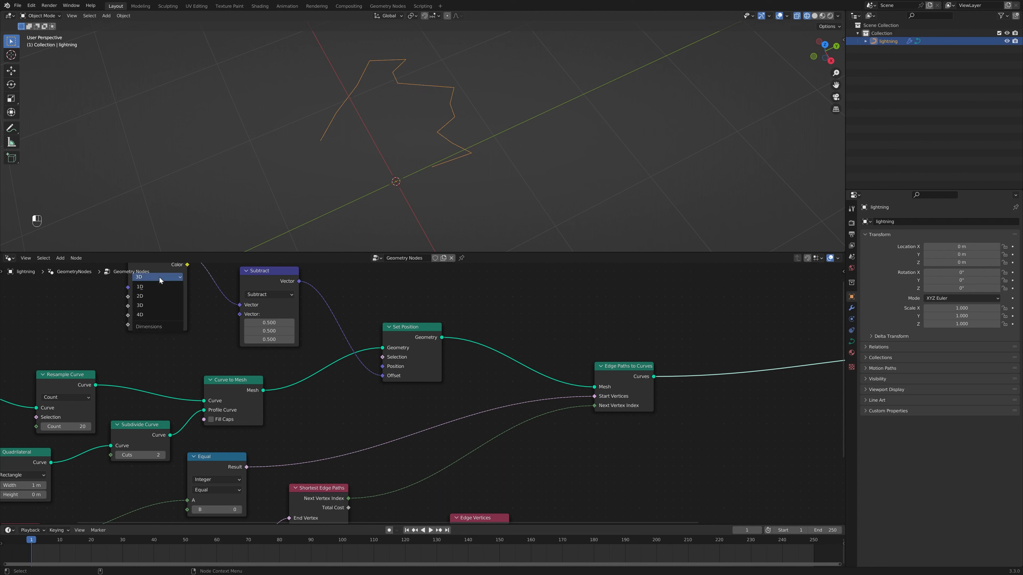
click(151, 315)
drag(158, 297, 167, 306)
key(ctrl+z)
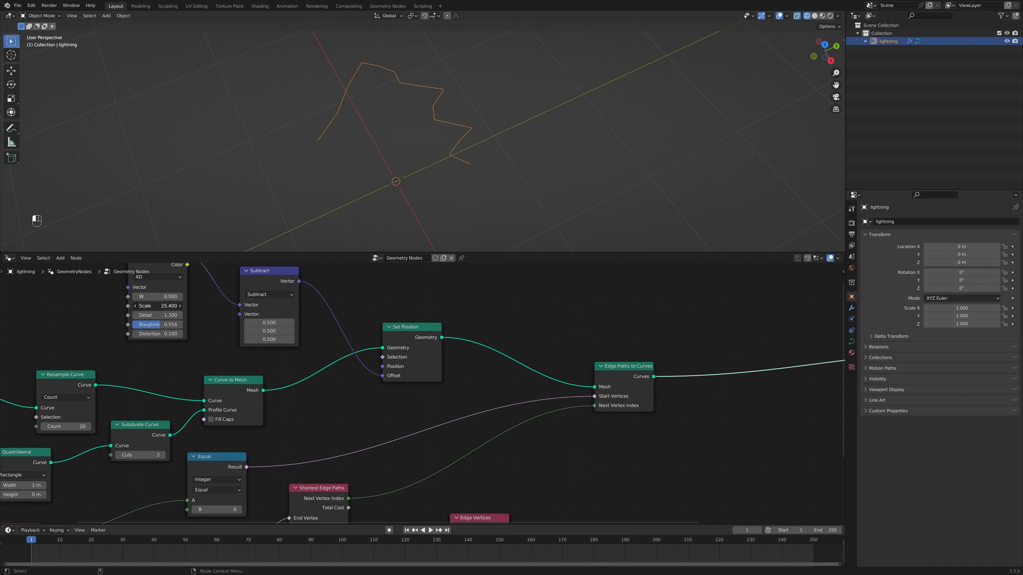
scroll(271, 386, down, 3)
middle_drag(371, 402, 419, 387)
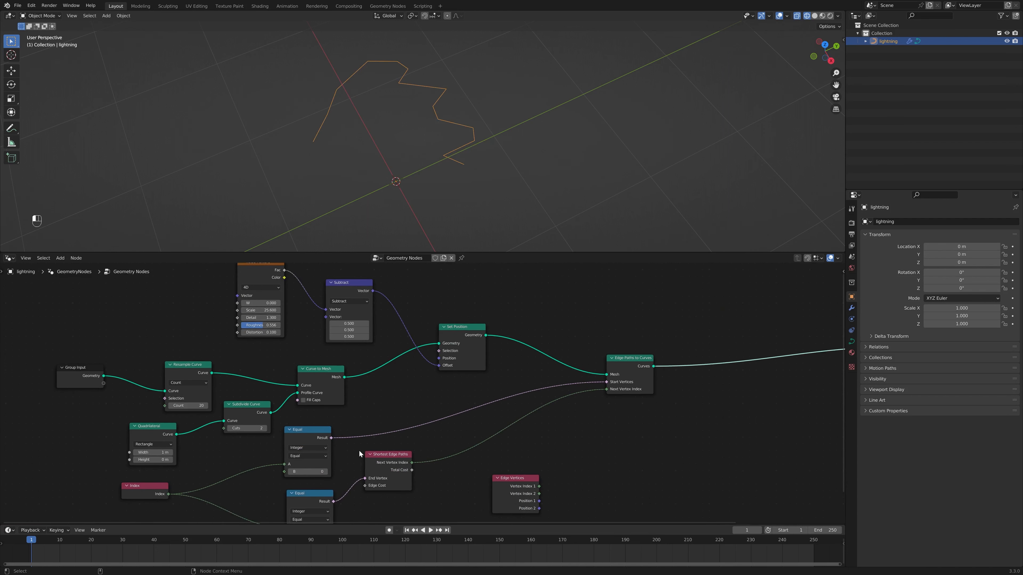
Shift Edge Paths to Curves and Set Position to the right to open space after Curve to Mesh
scroll(359, 451, down, 4)
middle_drag(441, 426, 478, 405)
scroll(454, 421, up, 5)
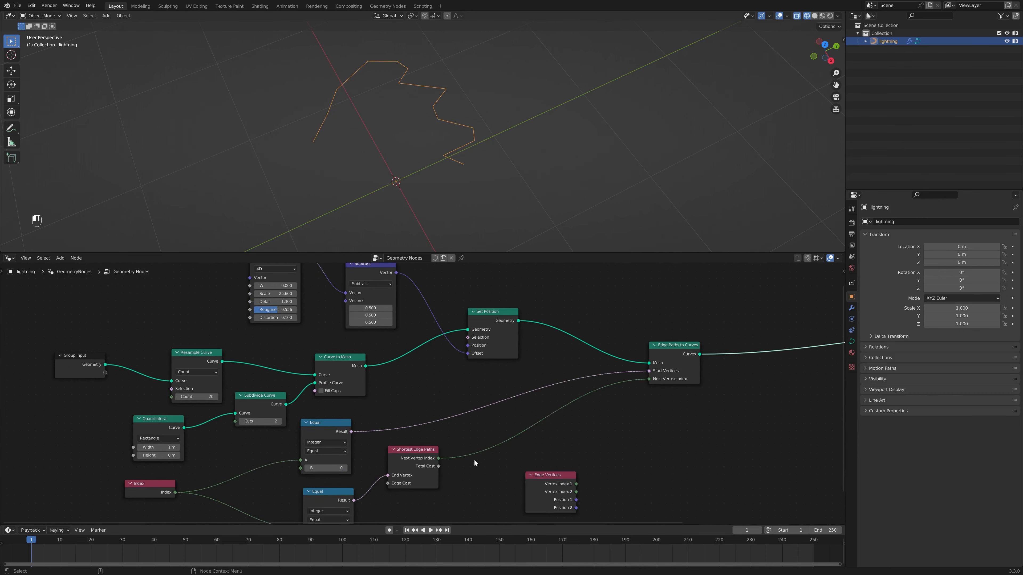
drag(652, 346, 749, 345)
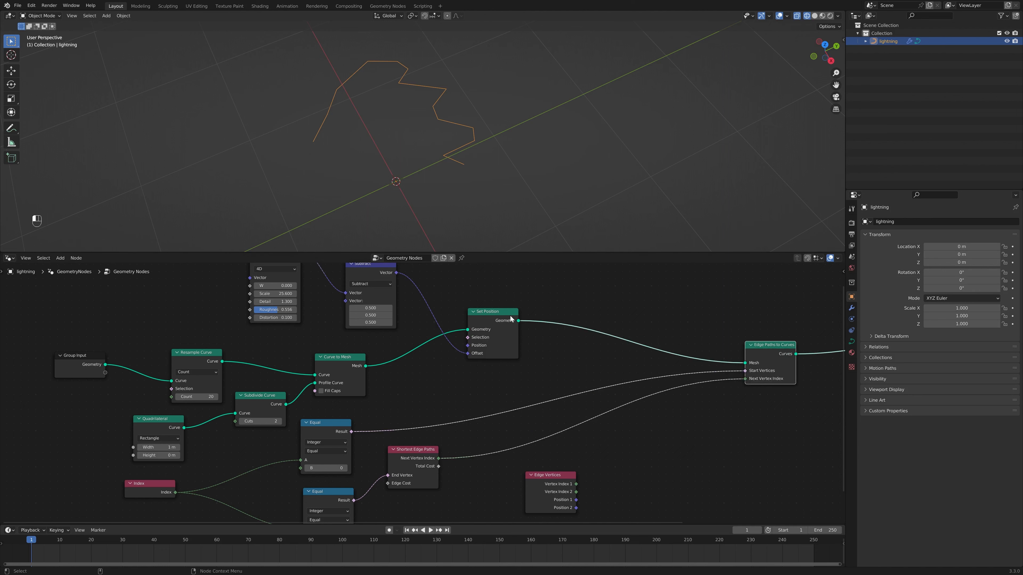
drag(505, 321, 671, 325)
Move the noise, Index, Equal and edge path nodes right, keeping Curve to Mesh beside the Resample Curve and Subdivide Curve nodes
middle_drag(420, 370, 456, 345)
scroll(456, 345, up, 2)
scroll(119, 339, down, 2)
drag(119, 318, 170, 384)
click(254, 318)
drag(173, 269, 328, 276)
drag(388, 376, 245, 377)
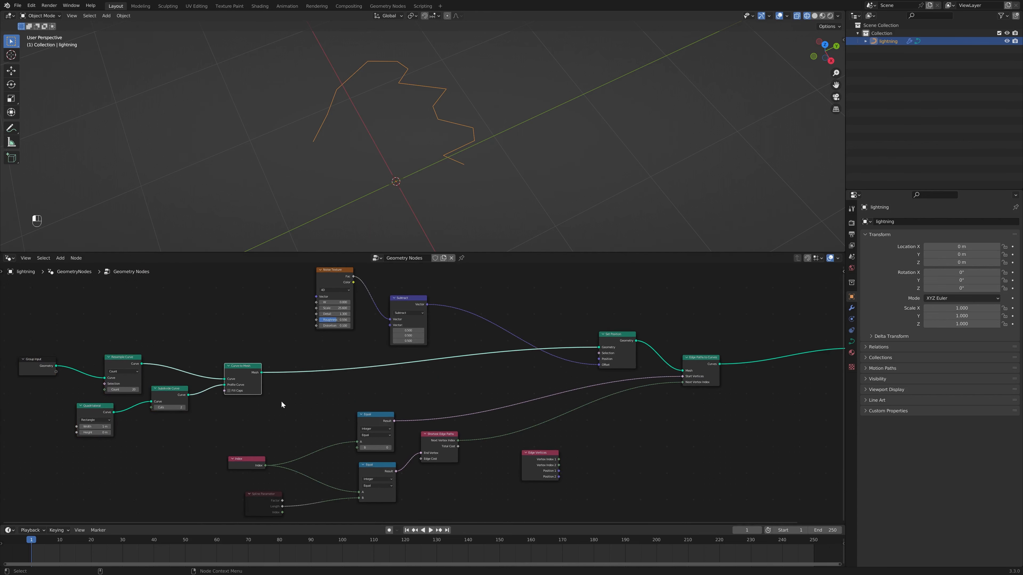
Move Group Input left and enclose Resample Curve, Quadrilateral, Subdivide Curve and Curve to Mesh in a frame
middle_drag(281, 400, 374, 390)
drag(130, 350, 38, 353)
middle_drag(176, 307, 155, 304)
drag(69, 292, 334, 425)
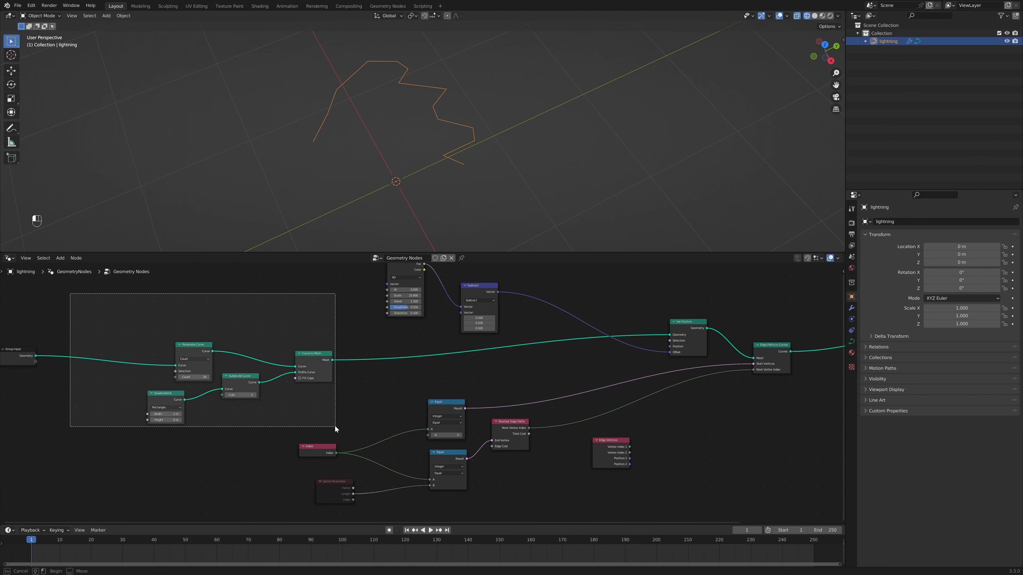
key(ctrl+j)
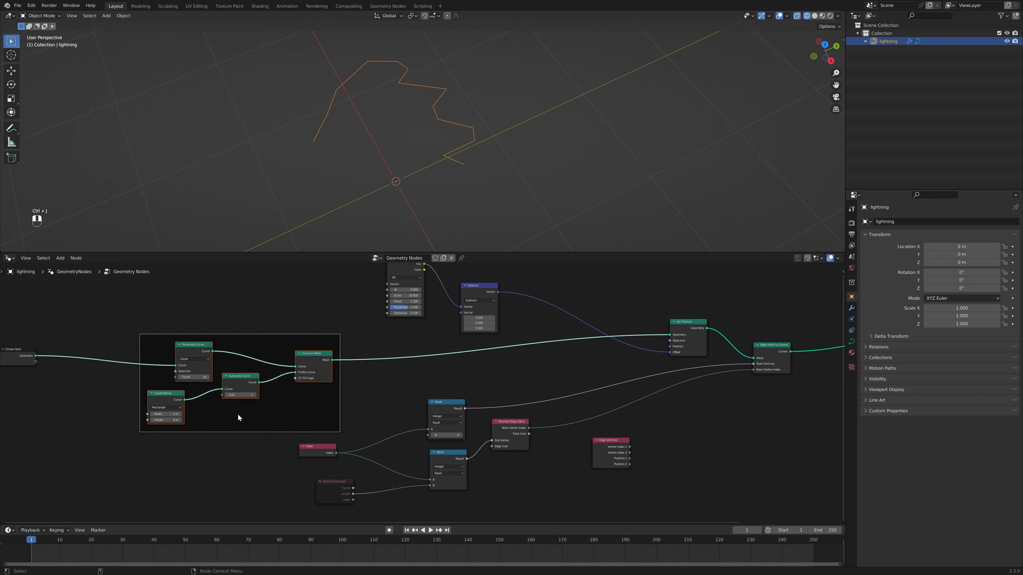
Label the new frame "intital mesh"
scroll(199, 374, up, 2)
middle_drag(198, 374, 244, 373)
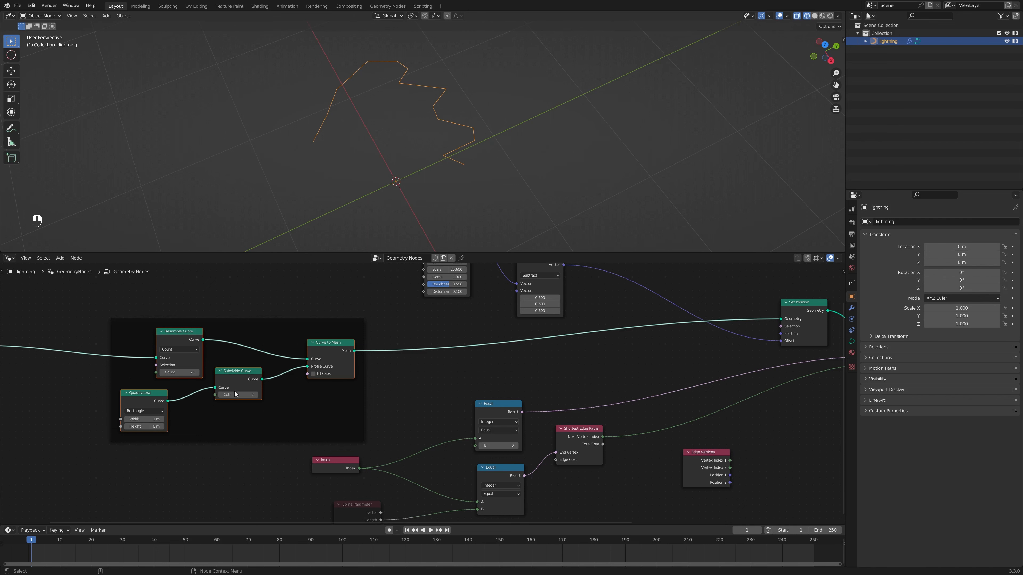
middle_drag(275, 373, 303, 382)
key(n)
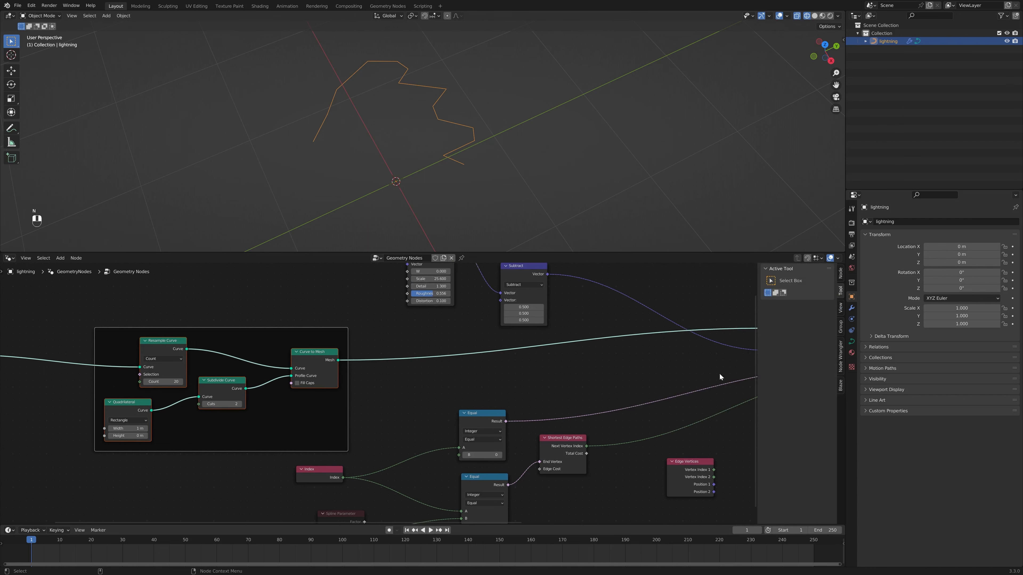
click(841, 327)
click(841, 275)
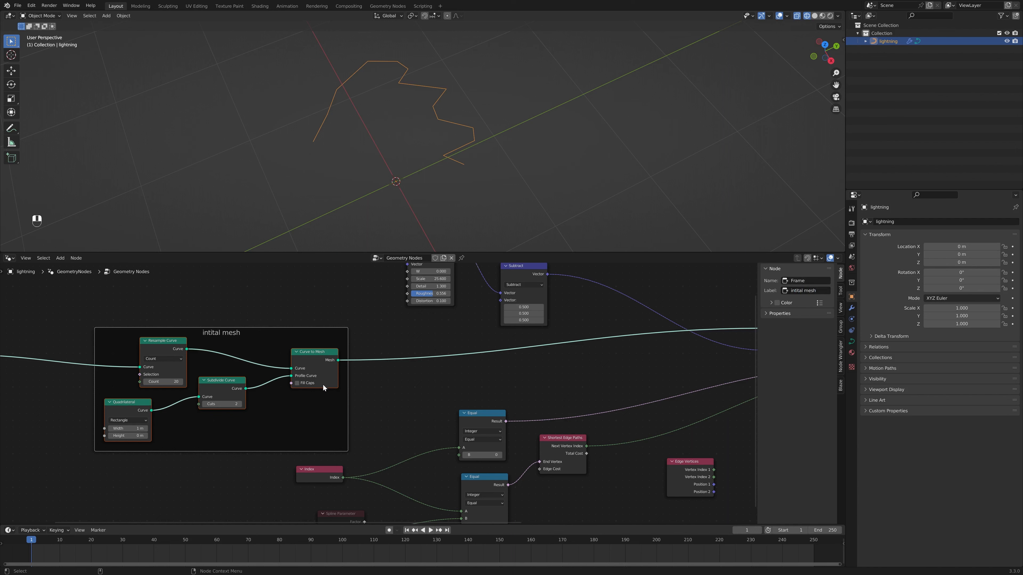
Move the Group Input node closer to the labelled frame
key(Home)
drag(109, 367, 127, 371)
middle_drag(350, 393, 260, 412)
scroll(327, 399, up, 3)
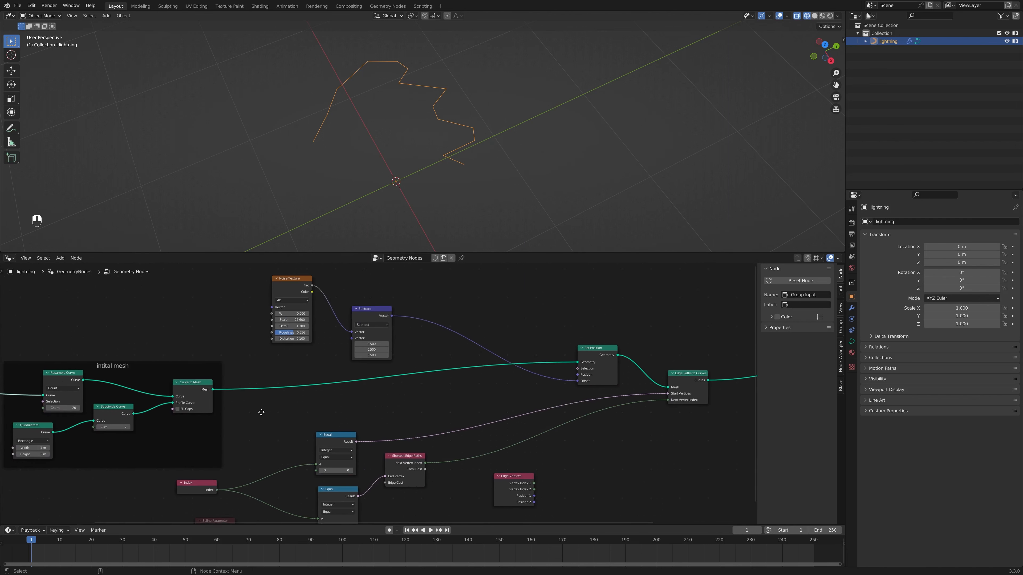
Mute the Edge Paths to Curves node and inspect the noise-displaced mesh
middle_drag(537, 431, 526, 430)
scroll(413, 362, down, 2)
right_click(473, 397)
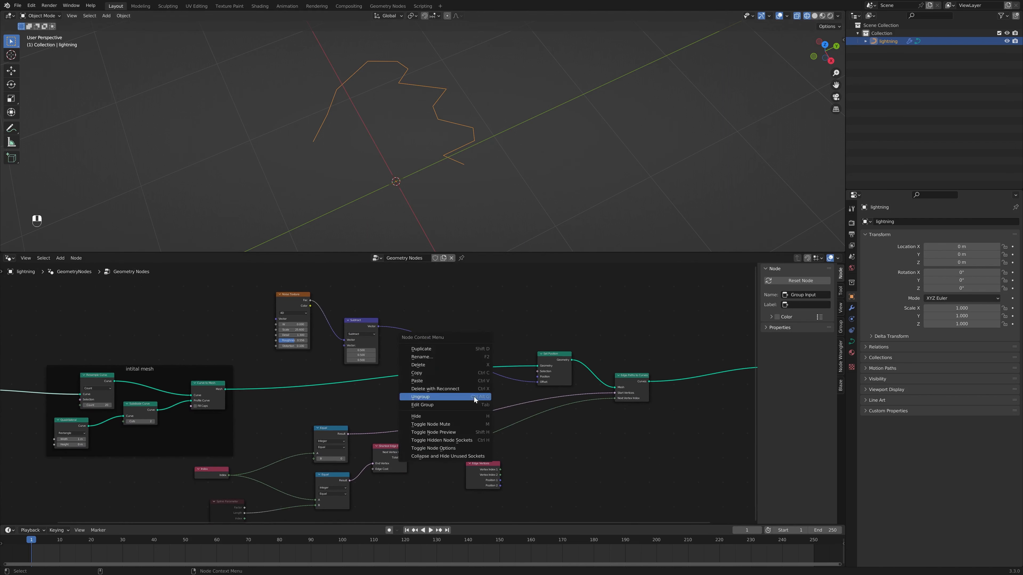
middle_drag(632, 431, 633, 428)
click(638, 382)
key(m)
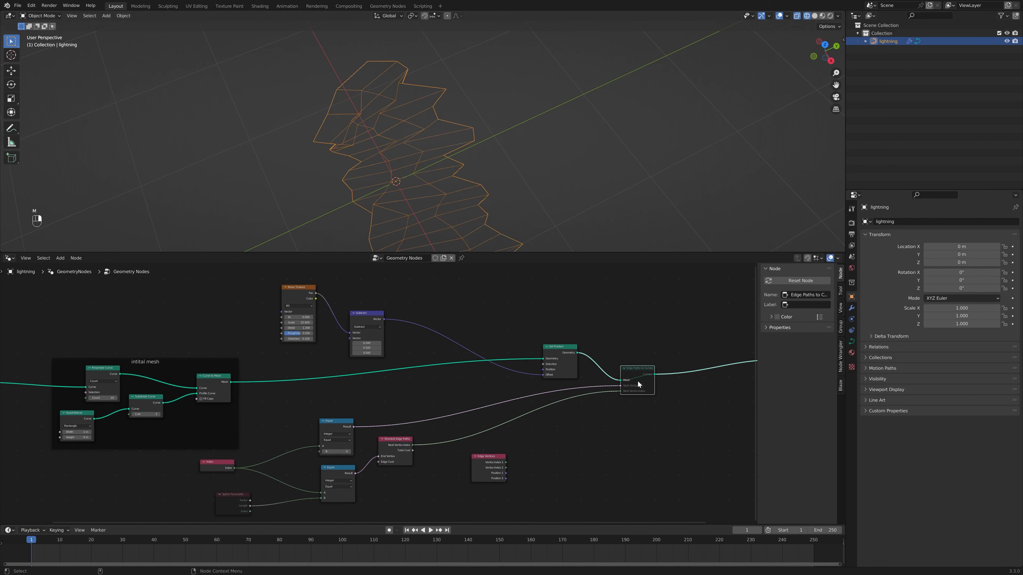
middle_drag(479, 172, 496, 153)
scroll(499, 138, up, 3)
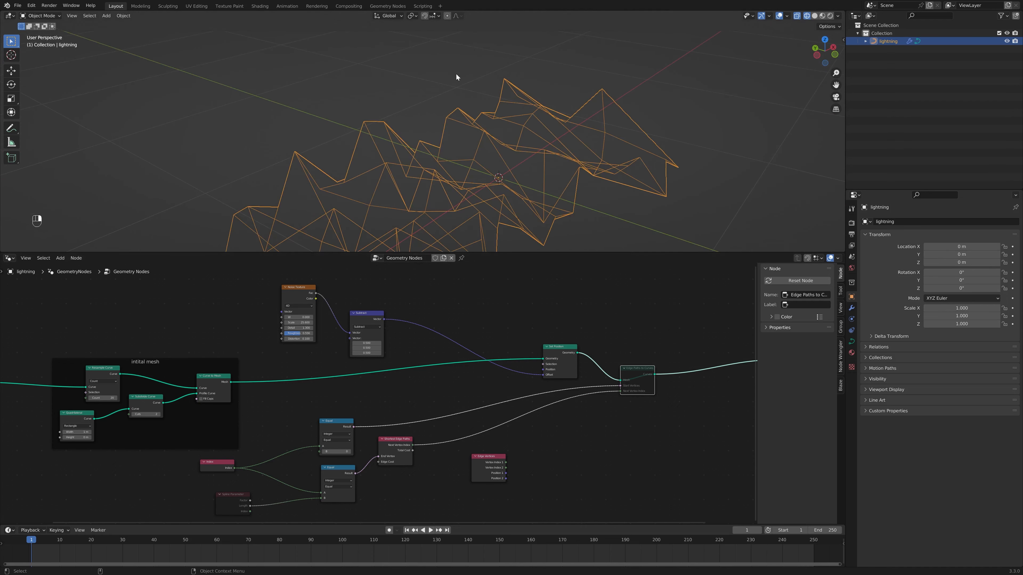
middle_drag(456, 73, 495, 182)
Insert a Subdivide Mesh node between Curve to Mesh and Set Position and raise its Level
key(shift+a)
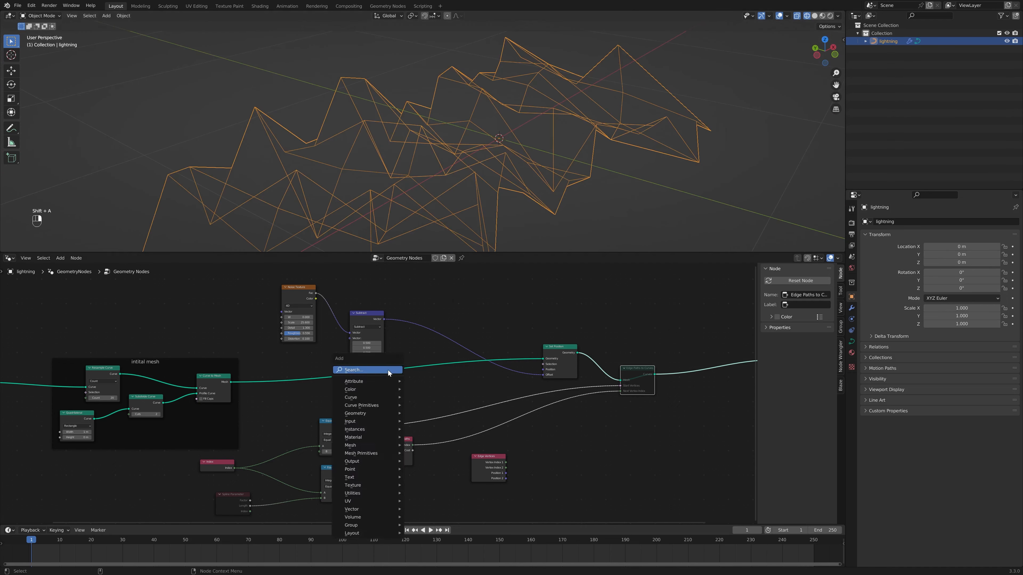
click(388, 370)
text(sub)
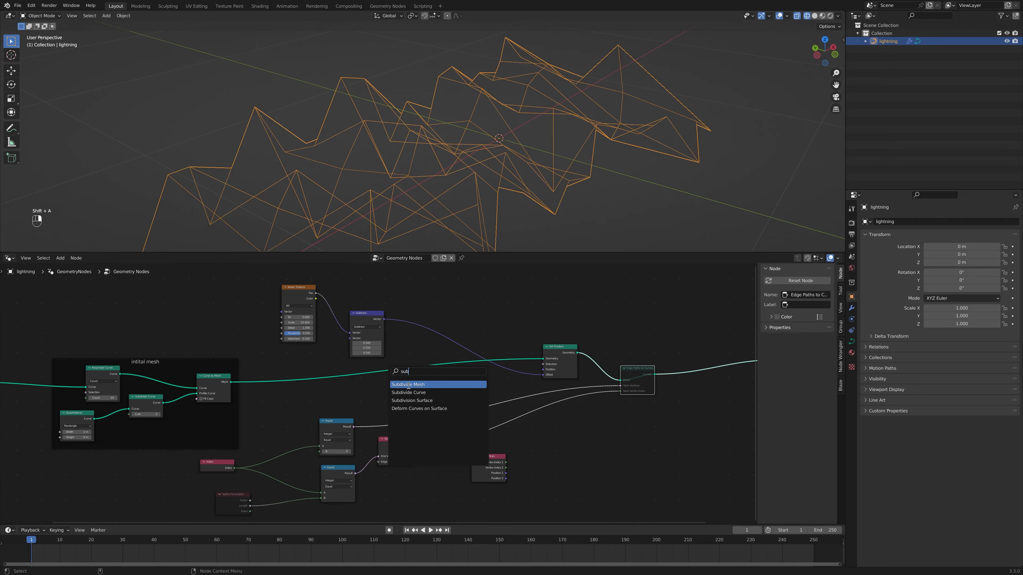
click(409, 384)
click(394, 390)
click(393, 387)
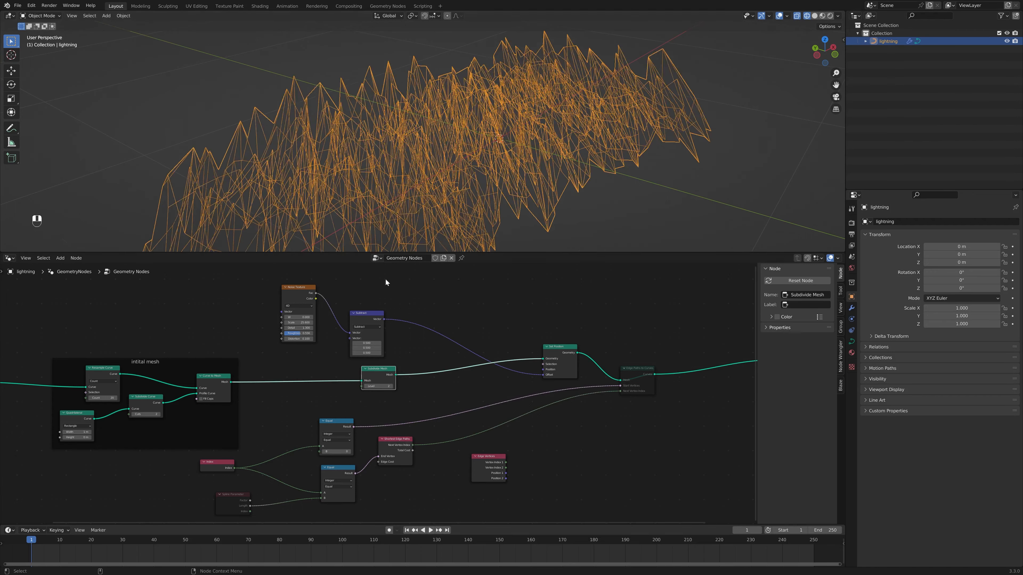
Insert a Dual Mesh node between Curve to Mesh and Subdivide Mesh, and place a duplicate of it after Subdivide Mesh
middle_drag(467, 97, 425, 123)
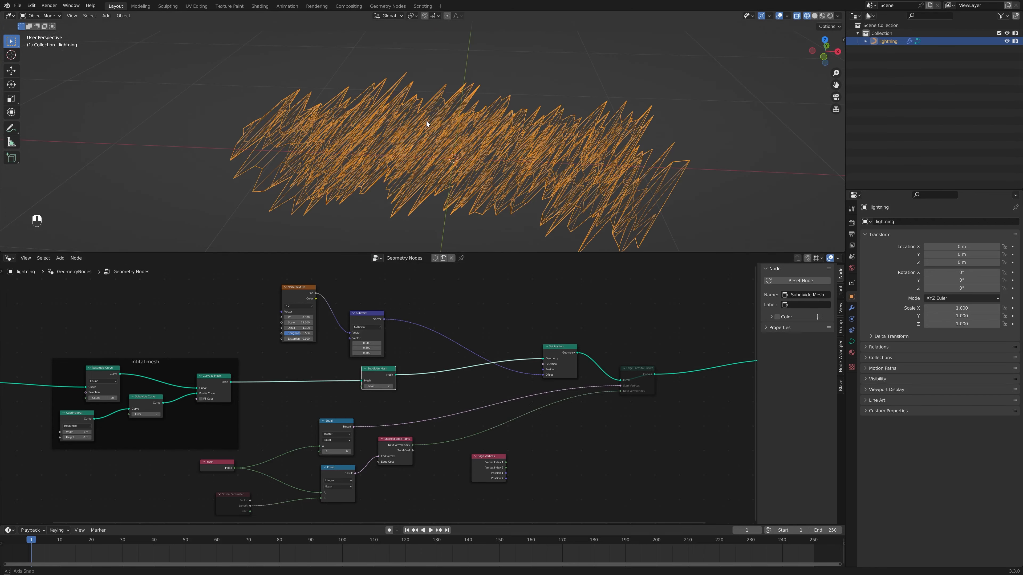
middle_drag(429, 385, 449, 378)
middle_drag(483, 226, 477, 173)
key(shift+a)
click(327, 394)
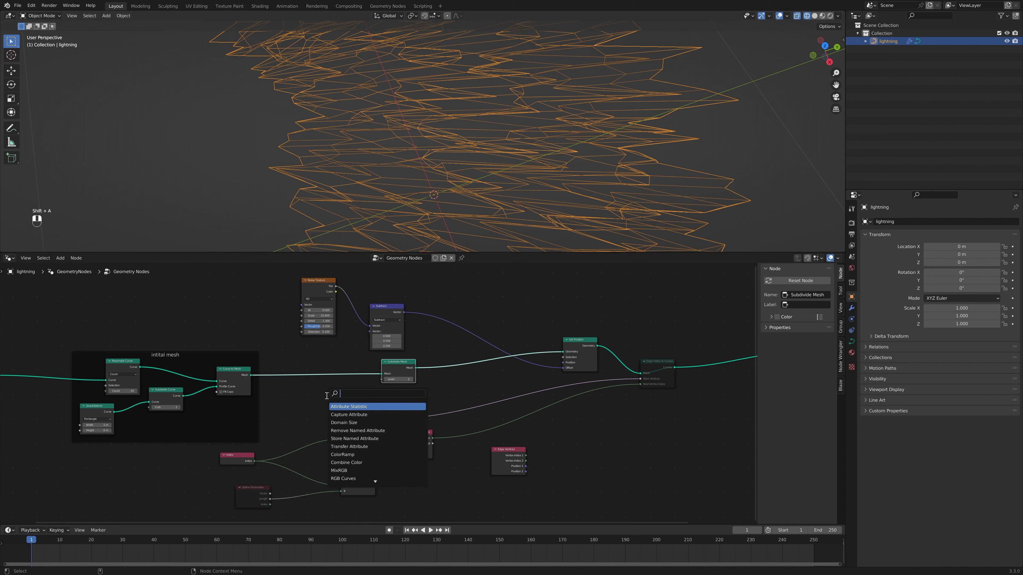
text(dual)
key(Return)
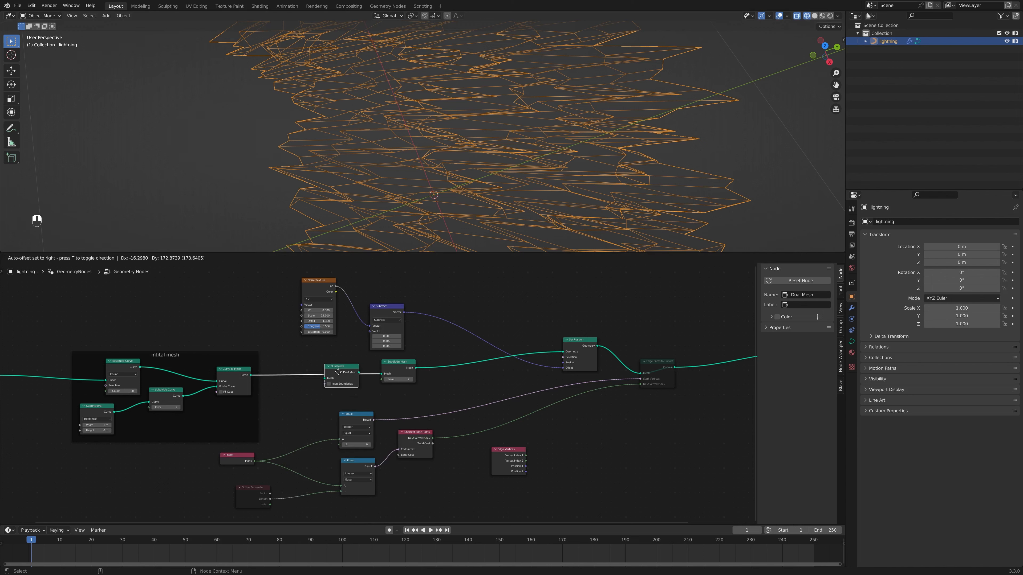
click(339, 372)
key(shift+d)
click(466, 368)
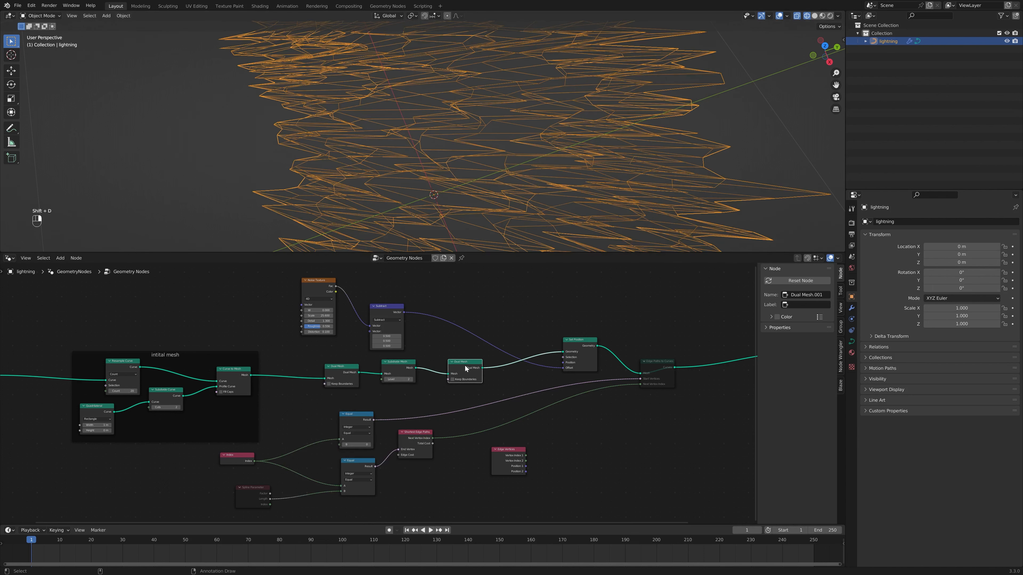
Insert a Triangulate node between the first Dual Mesh and Subdivide Mesh, and inspect the denser displaced mesh
key(shift+a)
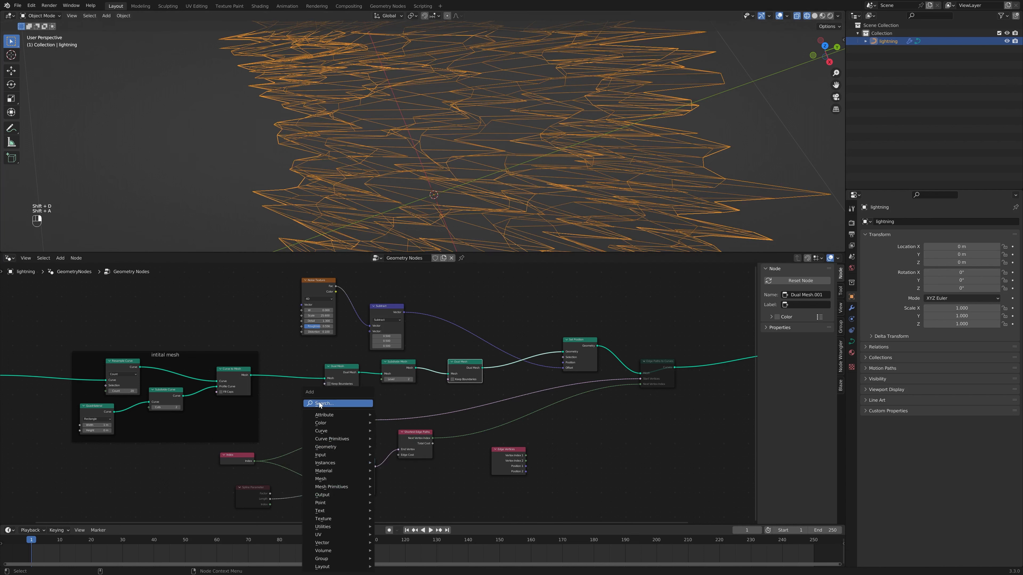
text(tr)
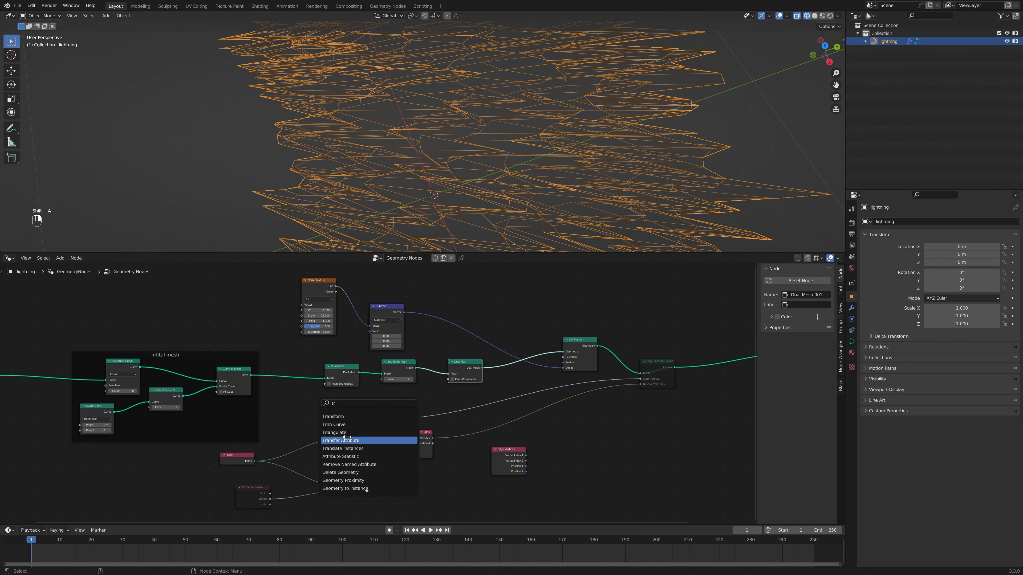
click(338, 449)
click(356, 361)
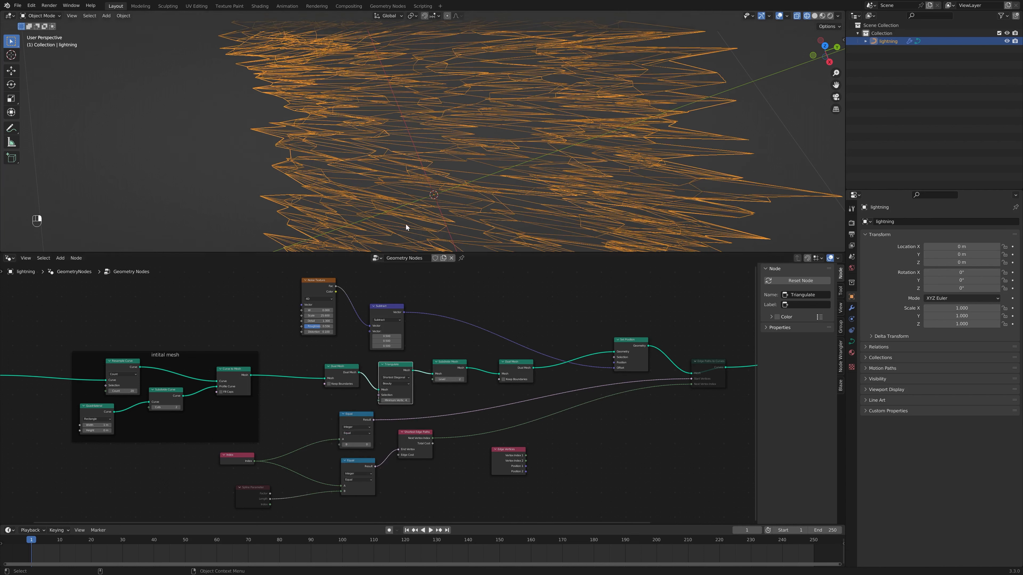
middle_drag(407, 226, 488, 246)
scroll(434, 92, down, 5)
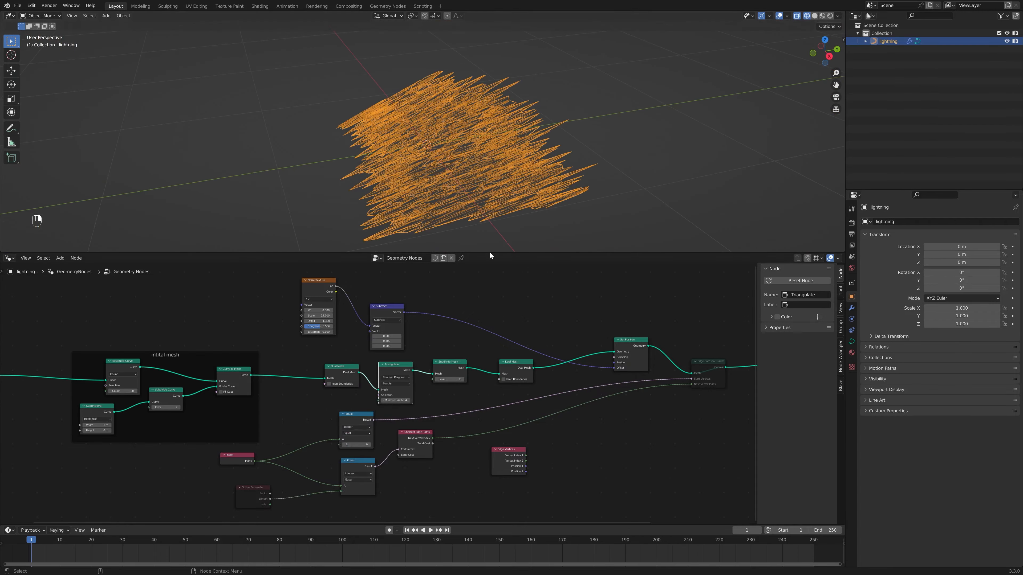
Unmute the Edge Paths to Curves node and disconnect Spline Parameter from the lower Equal node
click(701, 365)
key(m)
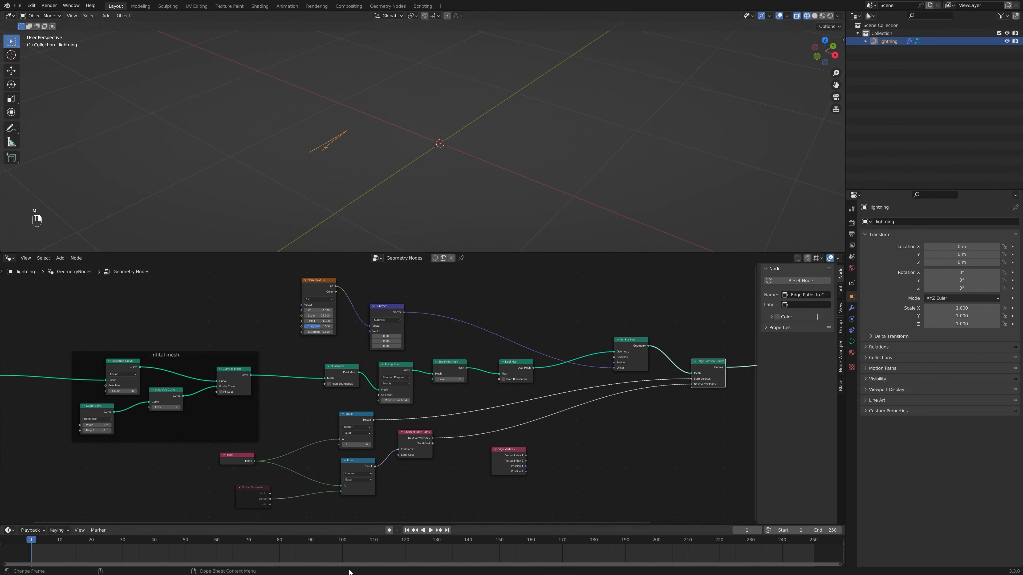
middle_drag(391, 504, 419, 465)
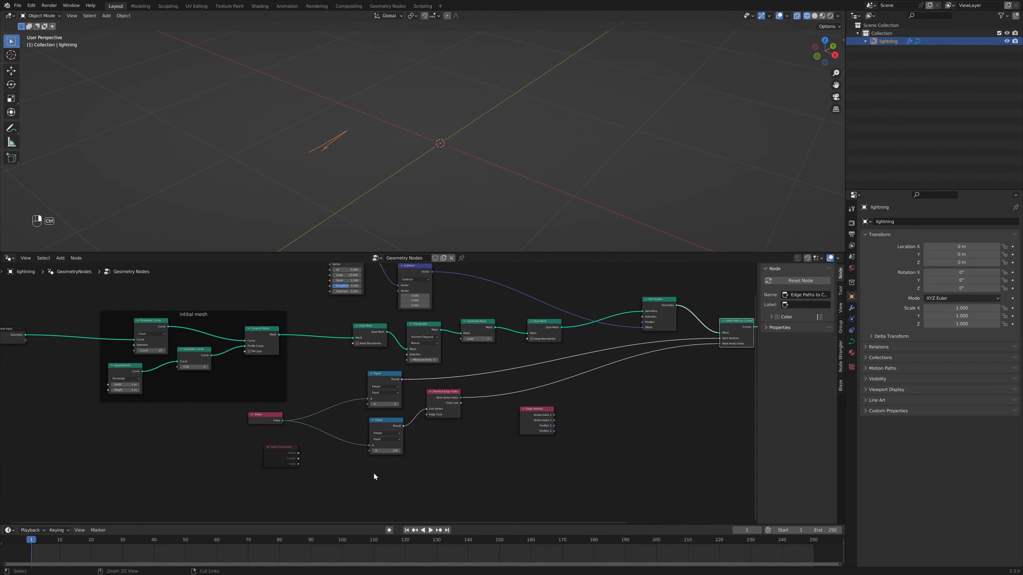
Raise the lower Equal node's B value to 1083 to extend the traced path
drag(385, 451, 483, 451)
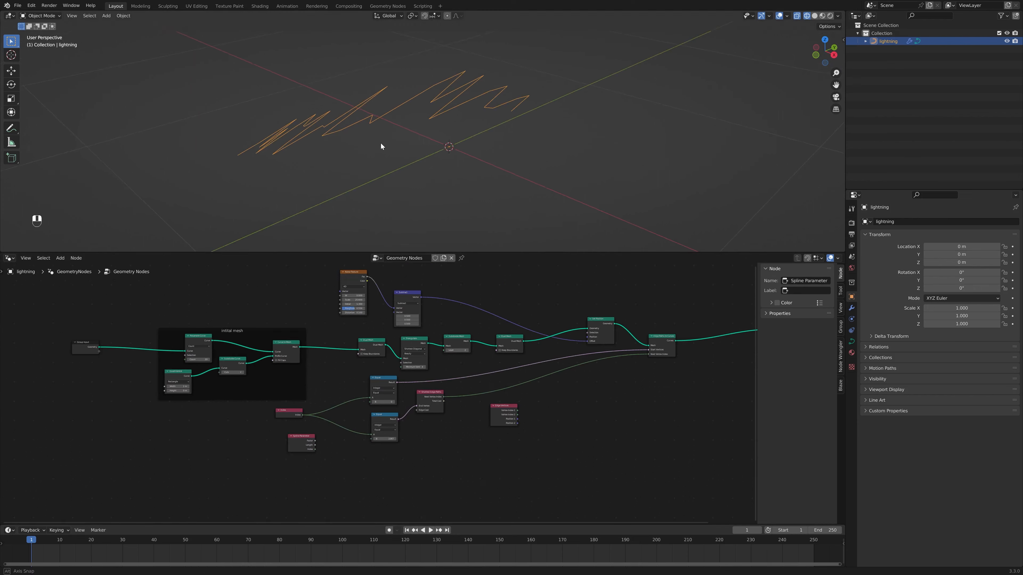
middle_drag(381, 146, 382, 150)
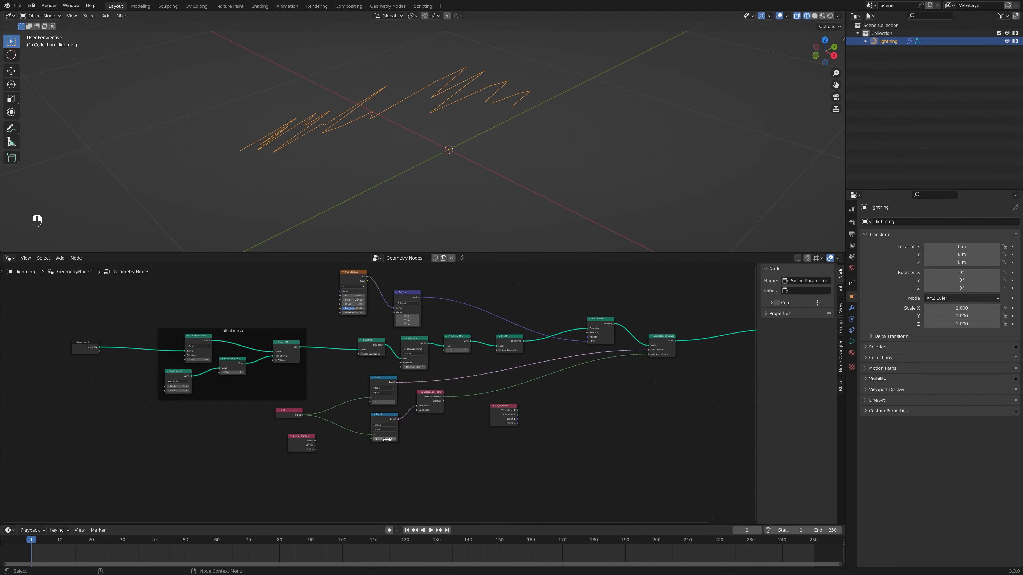
drag(386, 440, 399, 440)
middle_drag(404, 159, 446, 122)
middle_drag(603, 420, 184, 483)
scroll(575, 445, up, 2)
scroll(609, 432, up, 1)
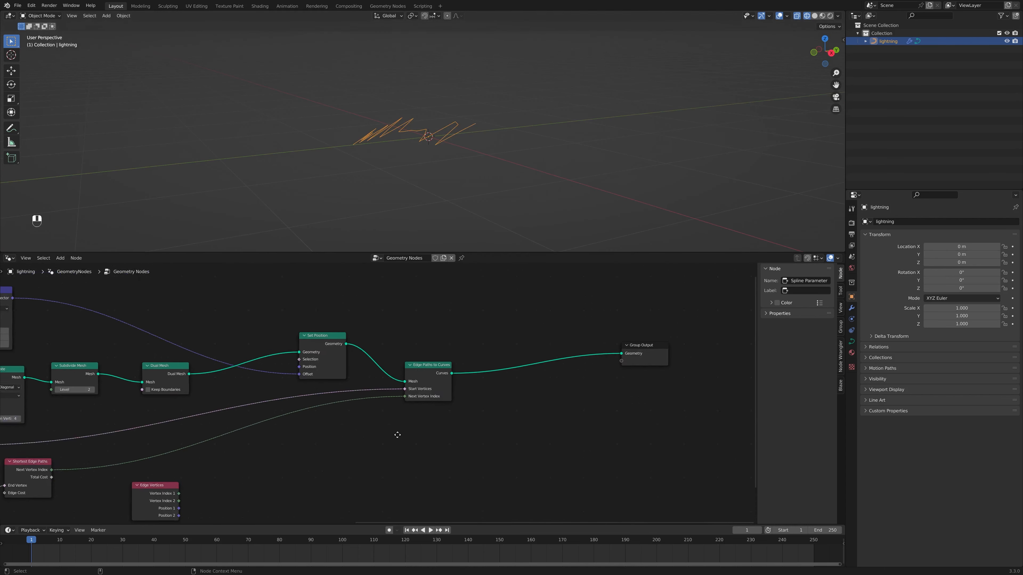
scroll(397, 434, down, 3)
middle_drag(397, 434, 602, 406)
scroll(603, 406, up, 1)
mouse_move(453, 160)
middle_down()
mouse_move(351, 158)
mouse_move(521, 137)
mouse_move(511, 124)
mouse_move(472, 163)
middle_up()
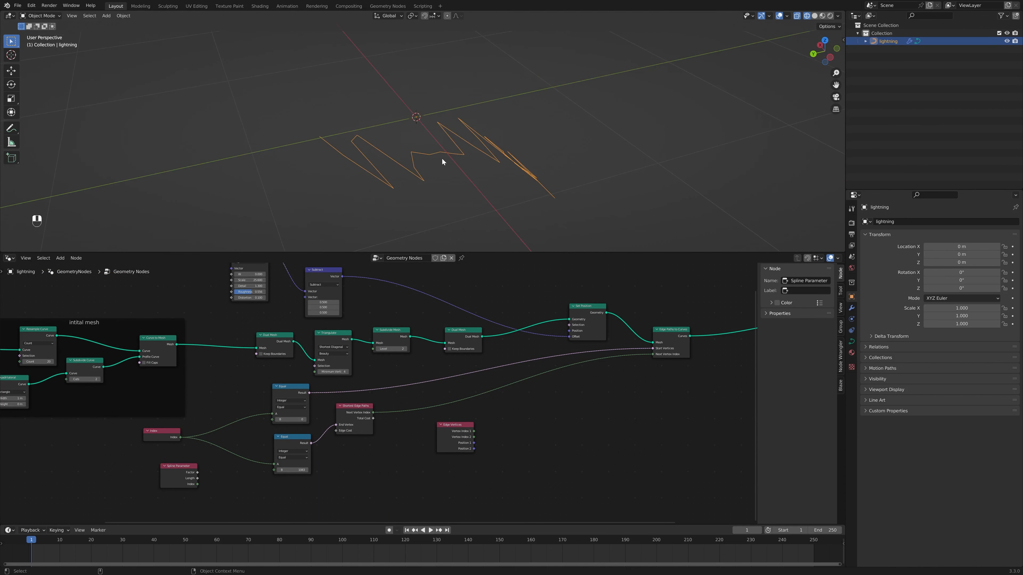
Move both Equal nodes, Shortest Edge Paths and Spline Parameter lower to free space beneath the mesh node chain
scroll(400, 425, down, 2)
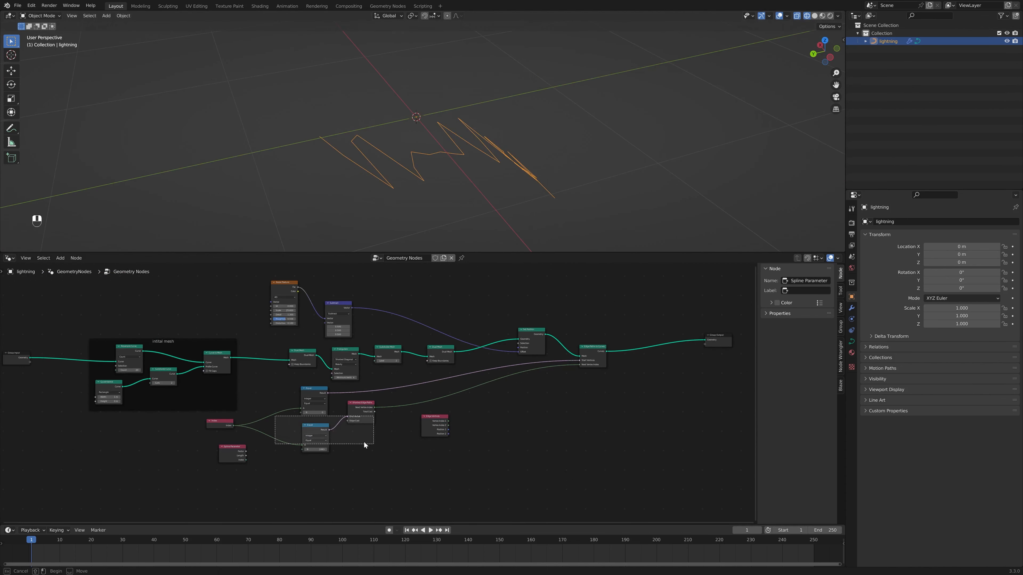
drag(364, 442, 366, 471)
drag(358, 403, 371, 437)
drag(233, 451, 238, 467)
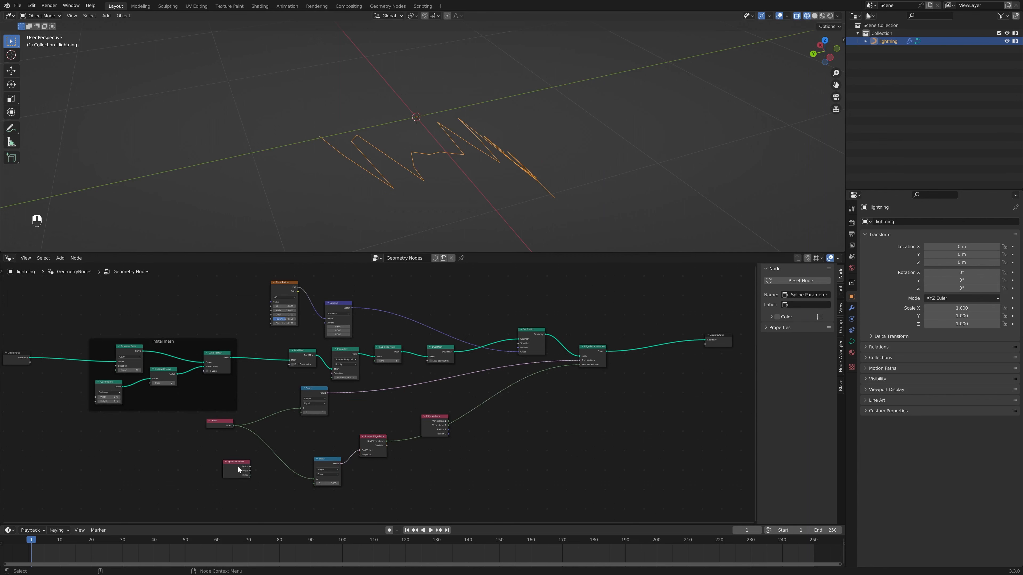
click(222, 424)
scroll(241, 431, up, 3)
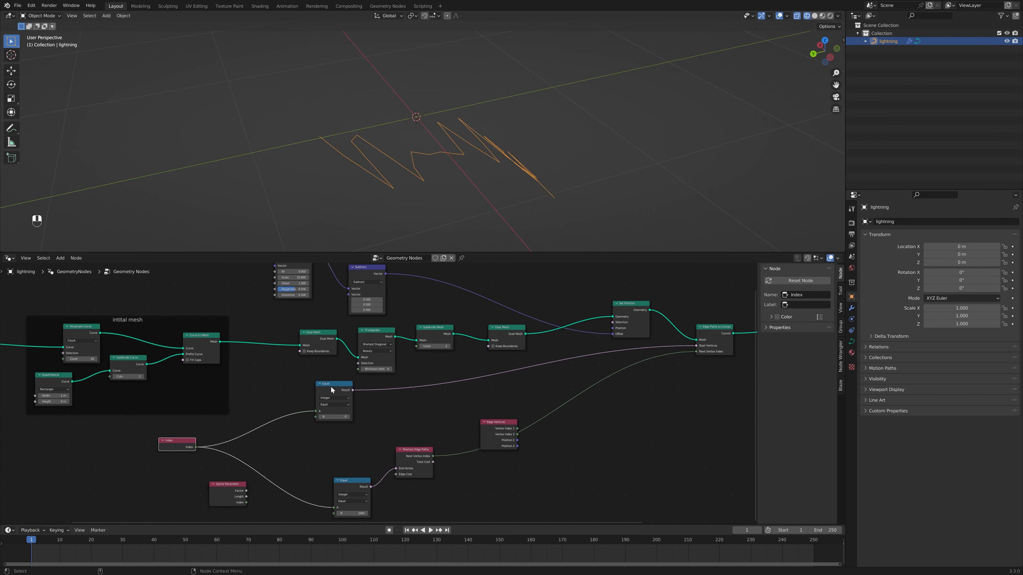
drag(331, 388, 344, 408)
middle_drag(343, 400, 366, 411)
drag(370, 426, 364, 435)
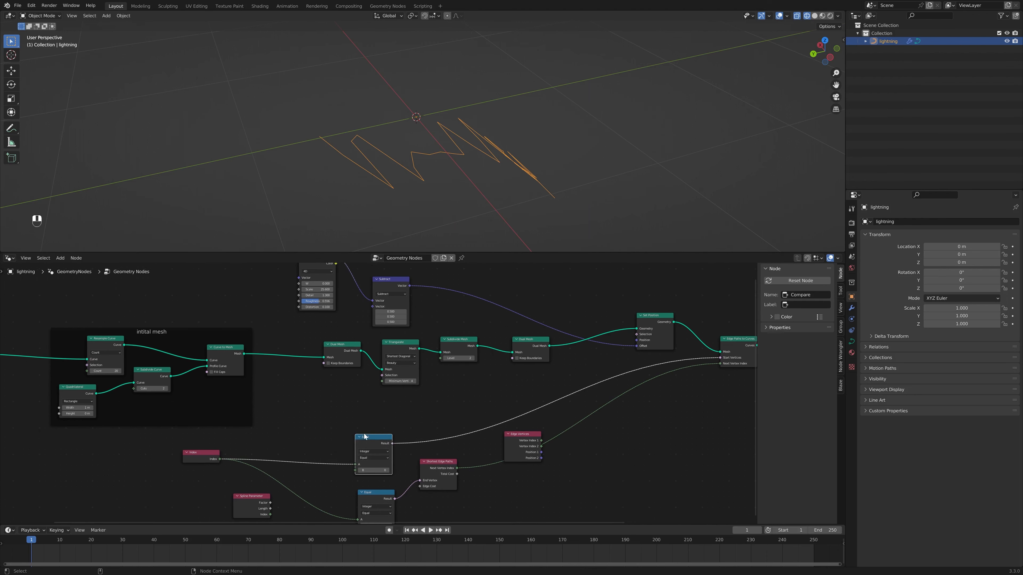
Add a Boolean Random Value node and connect its Value to the Start Vertices input of Edge Paths to Curves
key(shift+a)
text(rand)
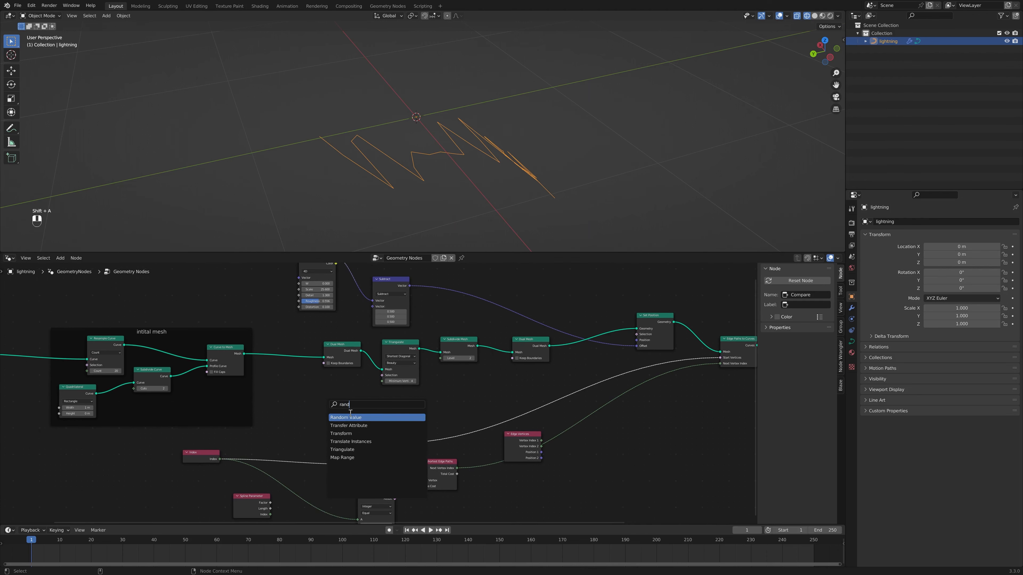
key(Return)
click(343, 402)
scroll(342, 403, up, 2)
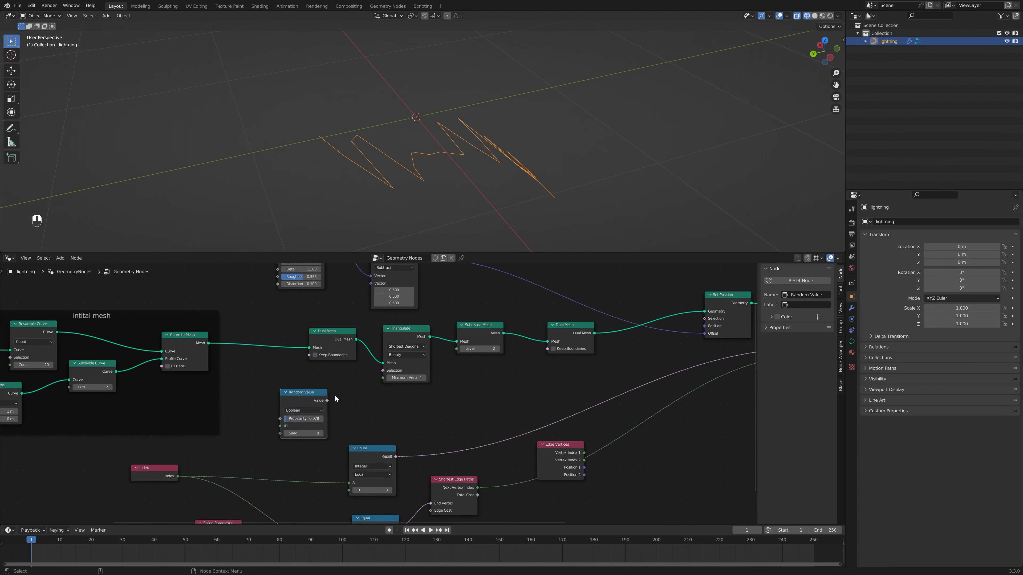
drag(373, 410, 718, 347)
Set the Random Value node's Probability to 0.020 and inspect the resulting paths
middle_drag(447, 111, 481, 137)
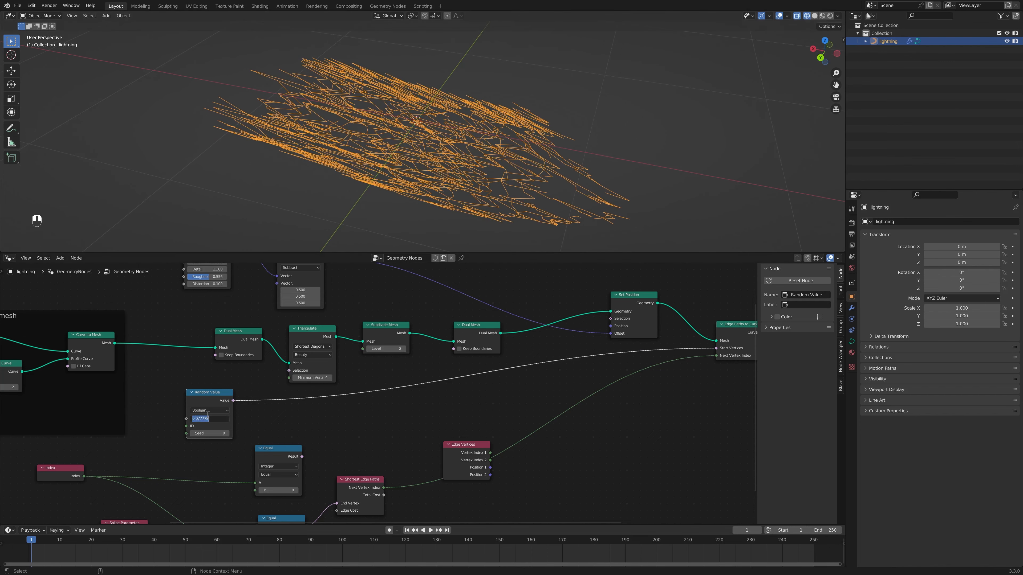
key(Return)
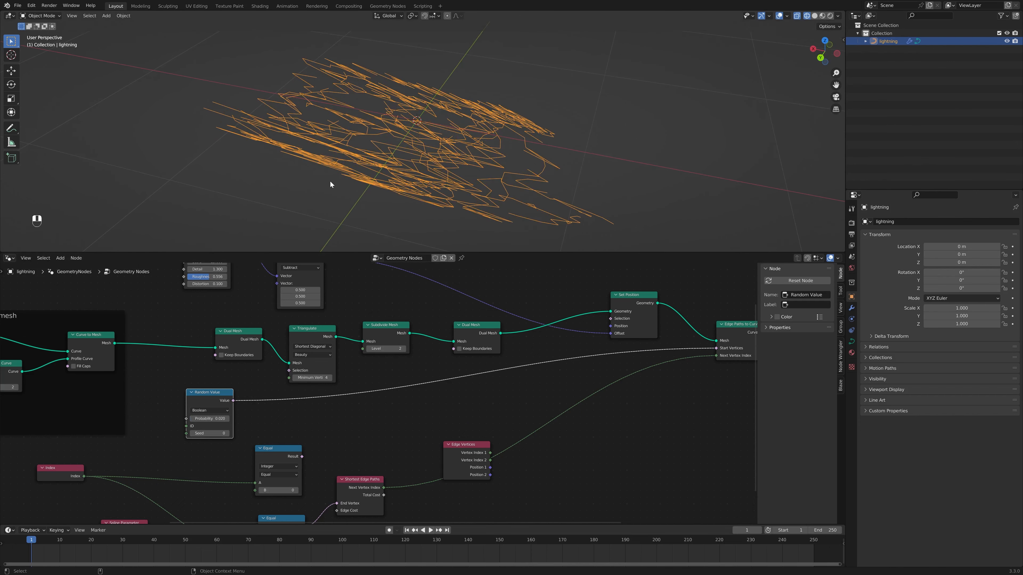
middle_drag(330, 185, 491, 267)
Move the Edge Vertices node lower and bring Shortest Edge Paths close to Edge Paths to Curves
middle_drag(560, 427, 552, 361)
drag(461, 379, 488, 430)
drag(348, 427, 385, 376)
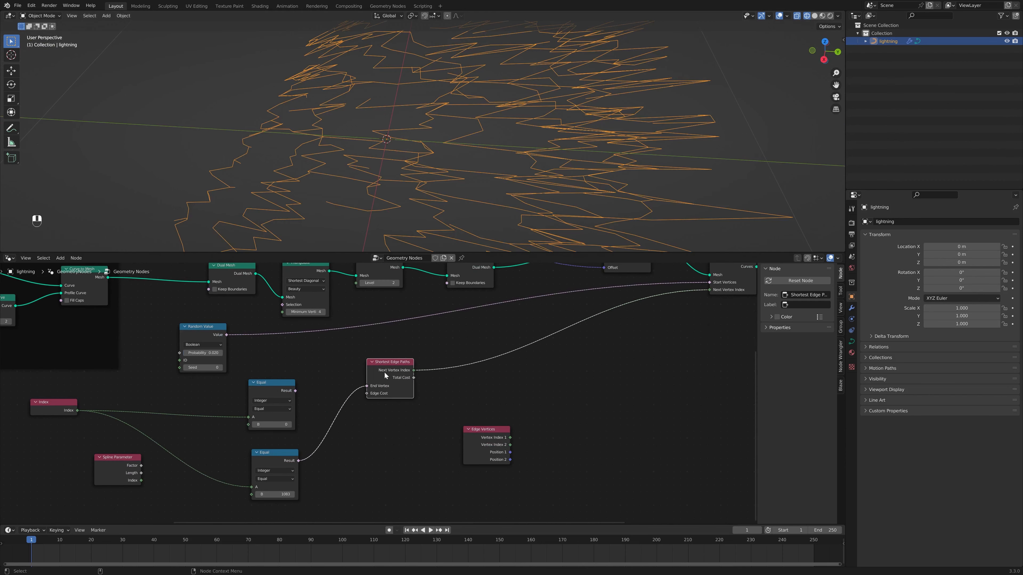
middle_drag(385, 375, 349, 393)
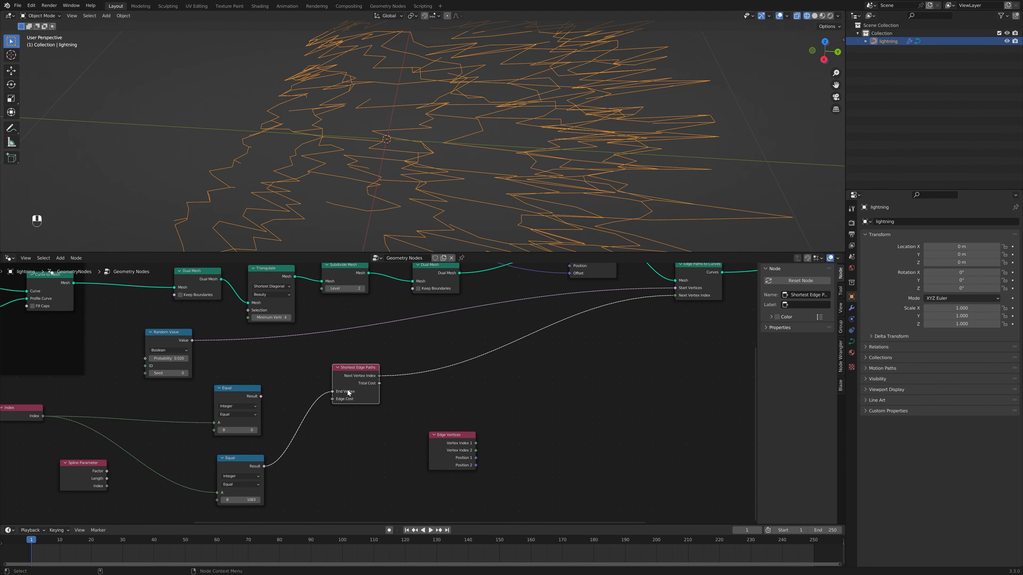
drag(348, 393, 571, 355)
scroll(571, 355, up, 2)
middle_drag(427, 173, 433, 144)
scroll(402, 146, down, 6)
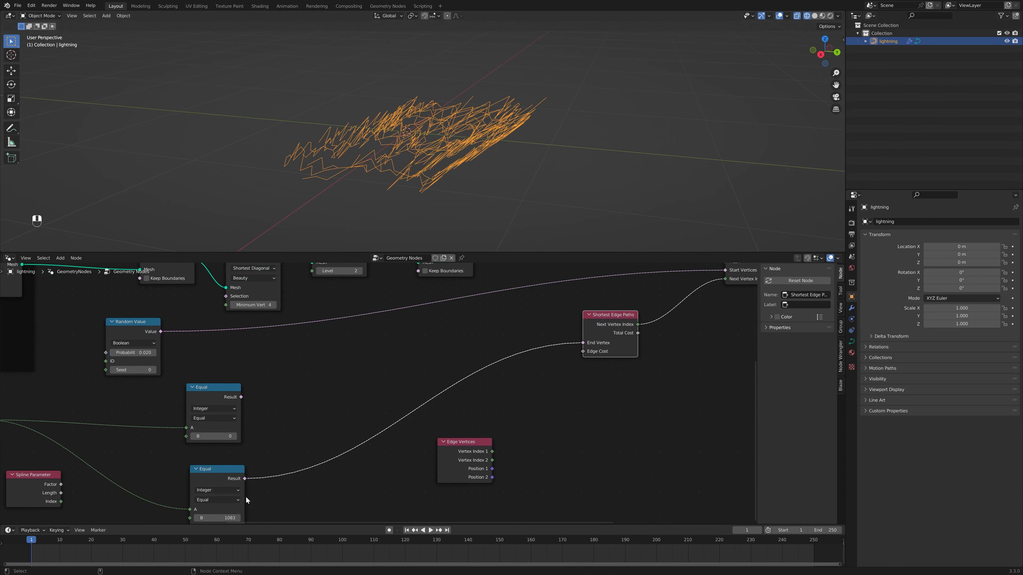
Place the Edge Vertices node beside the lower Equal node
middle_drag(246, 499, 345, 475)
drag(434, 450, 329, 487)
middle_drag(330, 487, 326, 438)
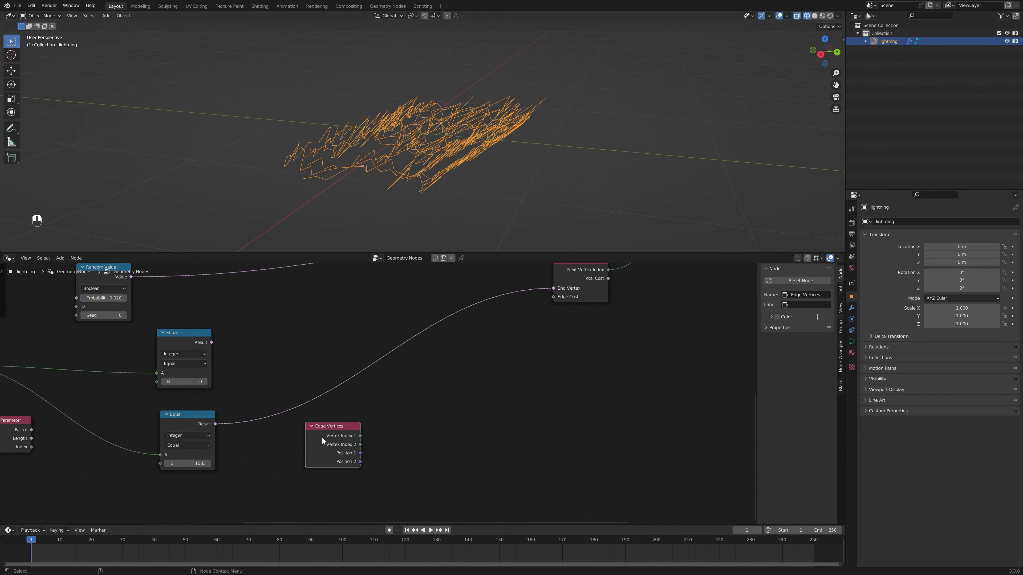
Add a Vector Math node set to Distance and feed it Position 1 and Position 2 from Edge Vertices
key(shift+a)
click(374, 401)
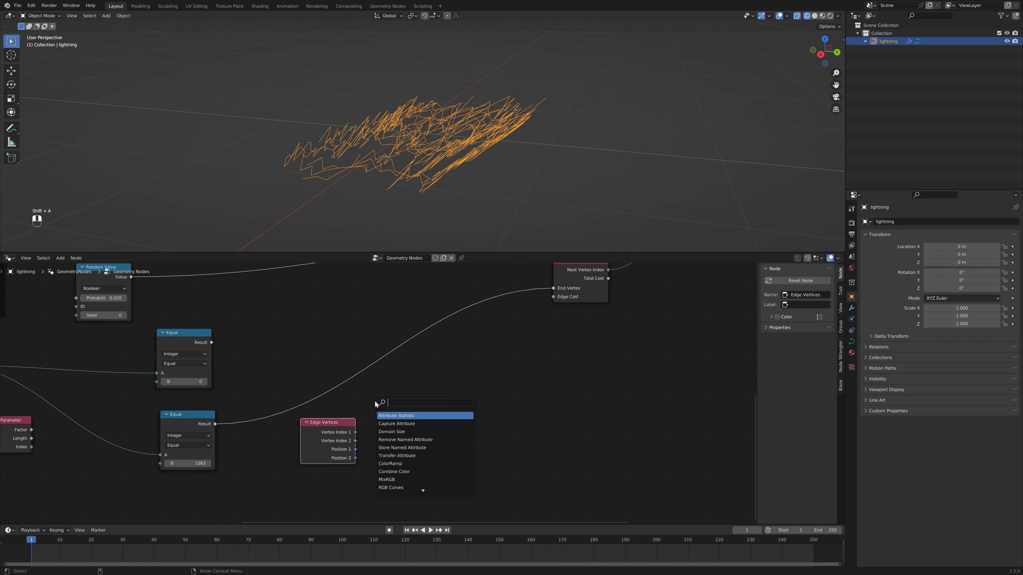
text(vec)
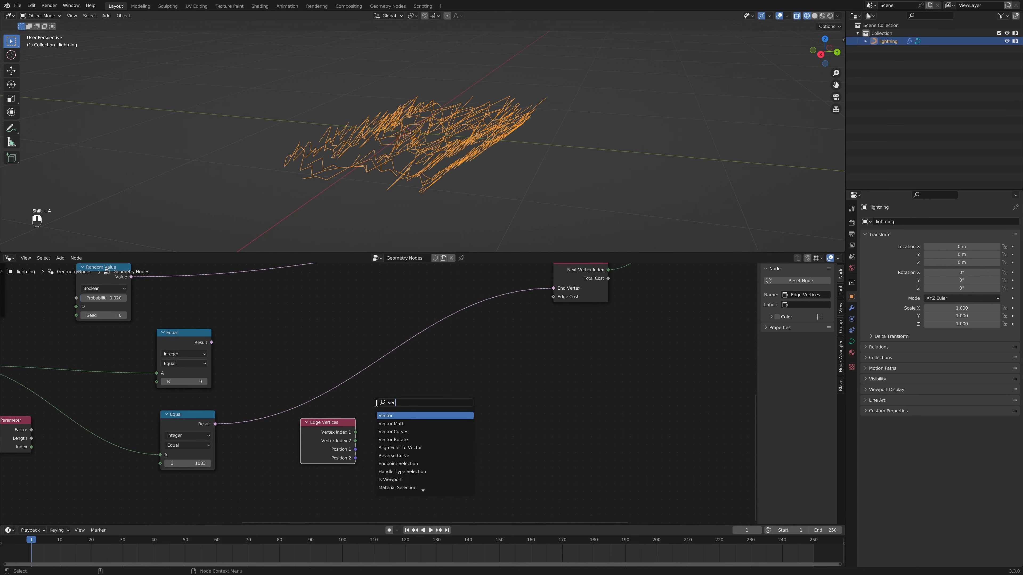
click(397, 424)
click(405, 422)
click(407, 427)
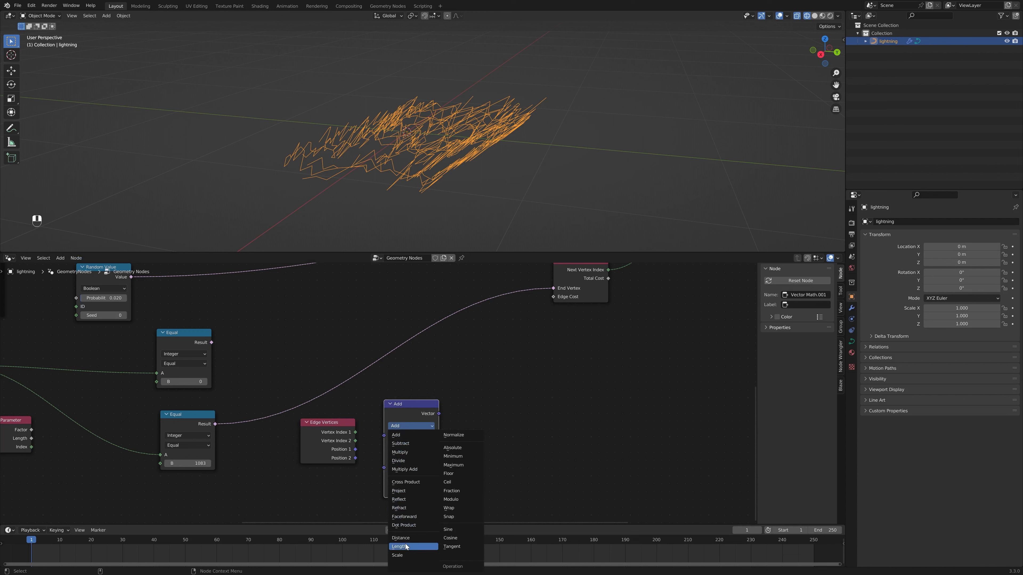
click(401, 538)
drag(356, 449, 383, 443)
scroll(362, 437, up, 1)
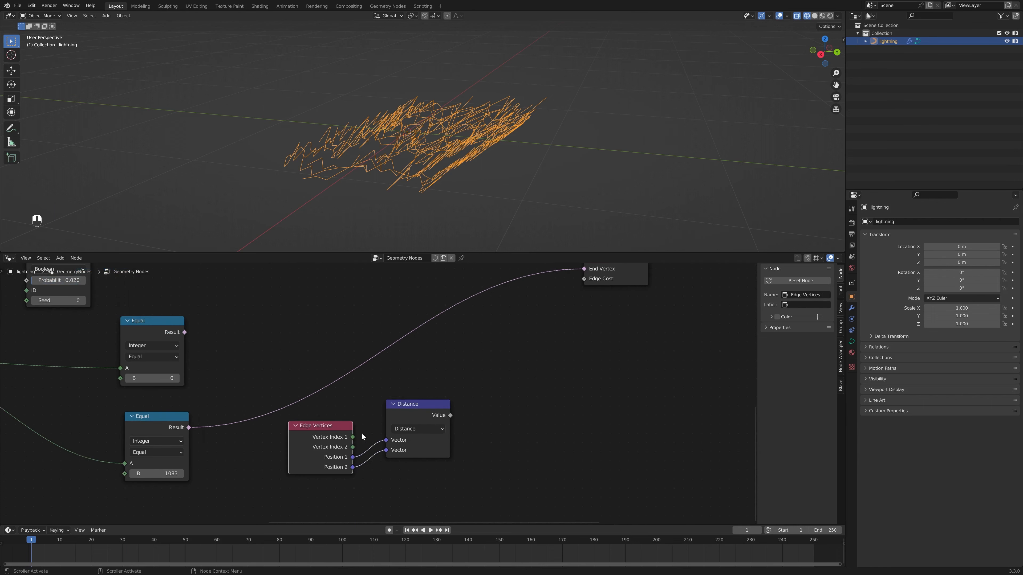
Connect the Distance node's Value to the Edge Cost input of Shortest Edge Paths and inspect the branching paths
scroll(362, 211, down, 3)
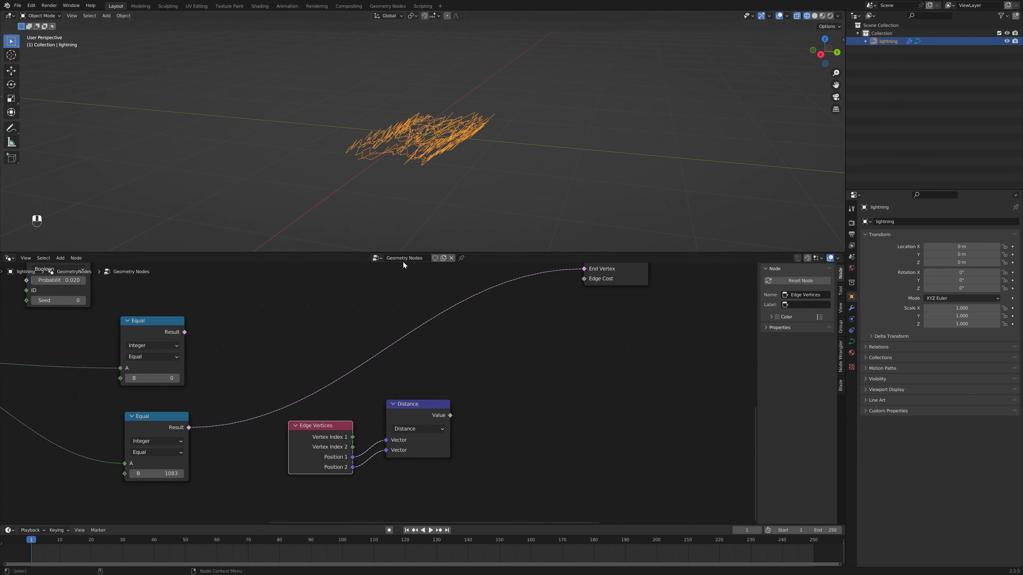
scroll(421, 171, up, 3)
middle_drag(425, 167, 405, 178)
drag(444, 397, 439, 402)
middle_drag(489, 406, 460, 429)
drag(422, 438, 556, 302)
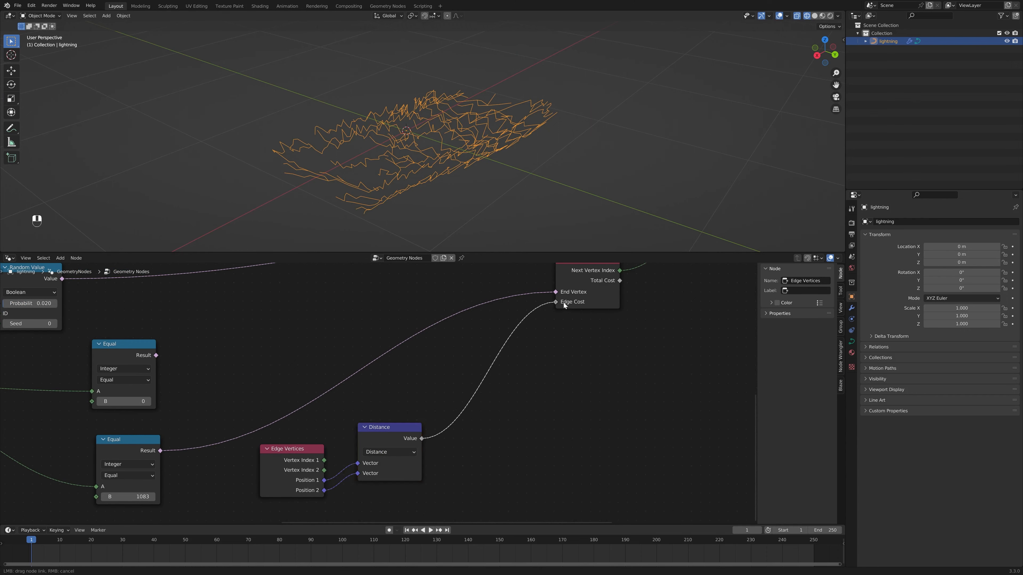
middle_drag(539, 246, 382, 226)
Connect the Length output of Spline Parameter to the B input of the lower Equal node
middle_drag(217, 448, 446, 382)
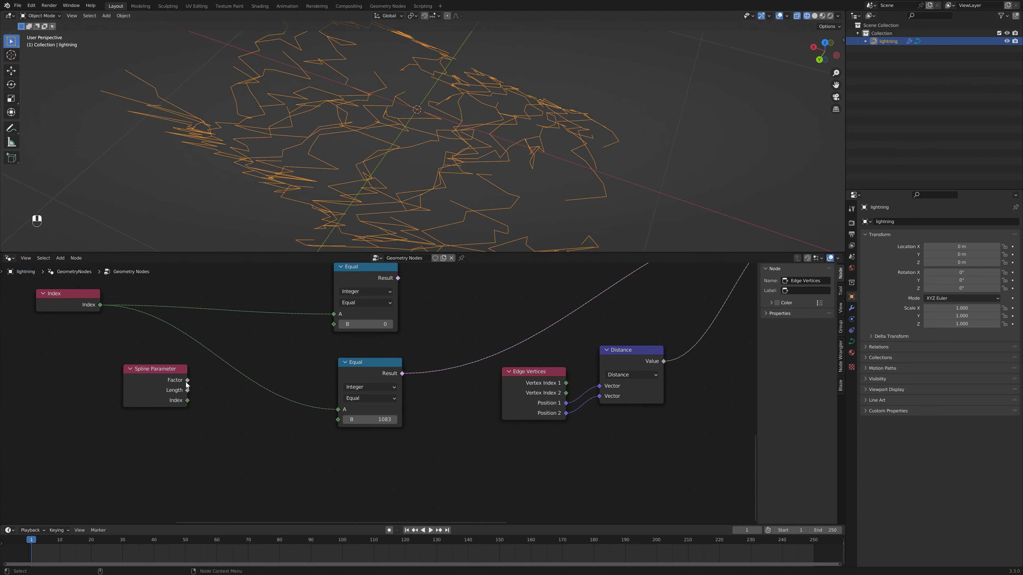
drag(187, 390, 338, 419)
Move the whole Bezier curve a short distance in Edit Mode to test how the branching responds
middle_drag(451, 226, 483, 147)
key(Tab)
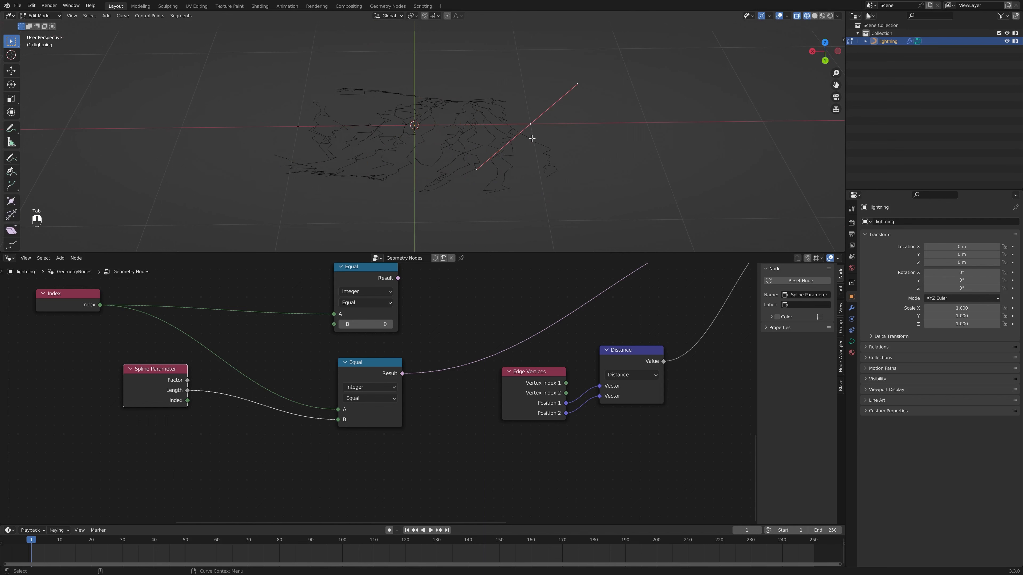
key(g)
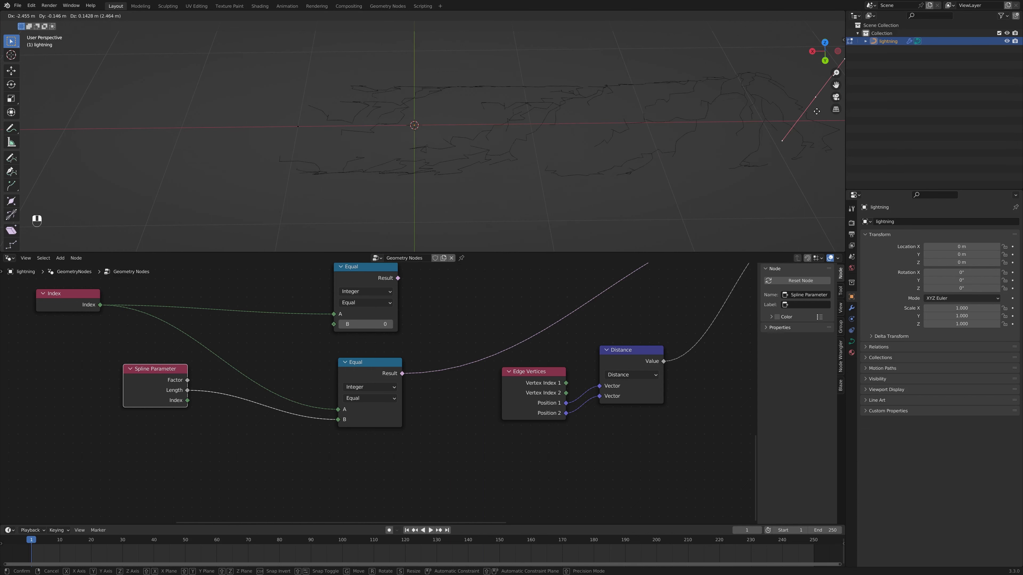
click(572, 138)
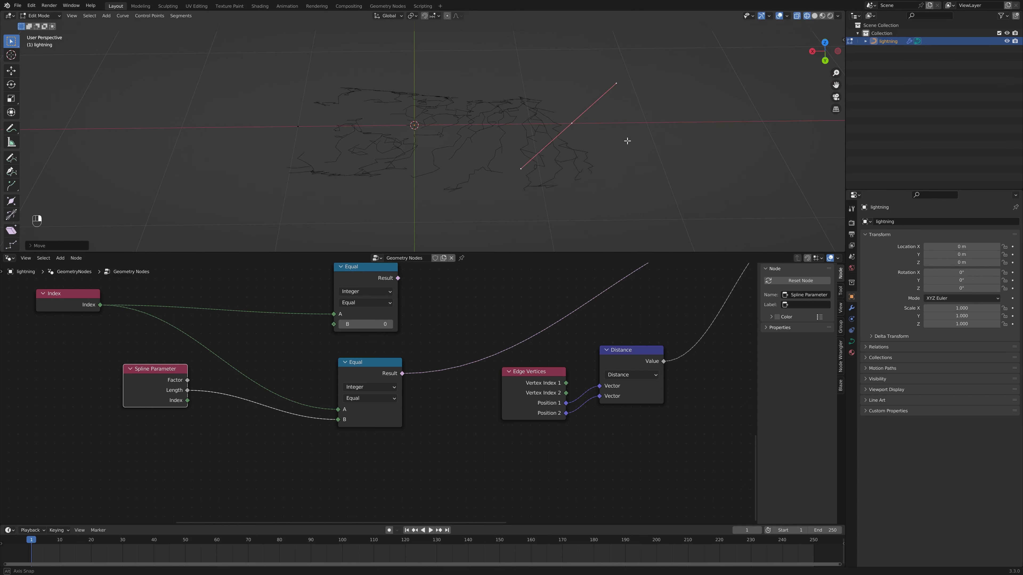
middle_drag(627, 141, 600, 163)
key(Tab)
Examine the branching paths from several angles with the object deselected, and look over the complete node tree
middle_drag(619, 350, 423, 429)
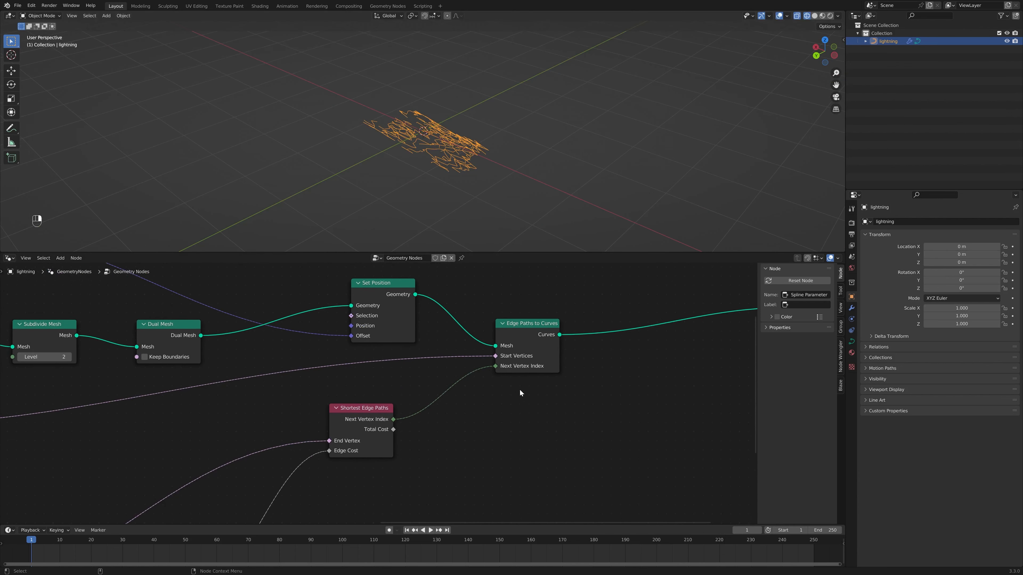
middle_drag(497, 217, 498, 173)
scroll(550, 388, down, 5)
scroll(452, 144, up, 4)
click(793, 128)
scroll(564, 139, down, 6)
middle_drag(470, 139, 510, 148)
middle_drag(570, 380, 652, 352)
scroll(510, 403, up, 4)
scroll(464, 359, down, 4)
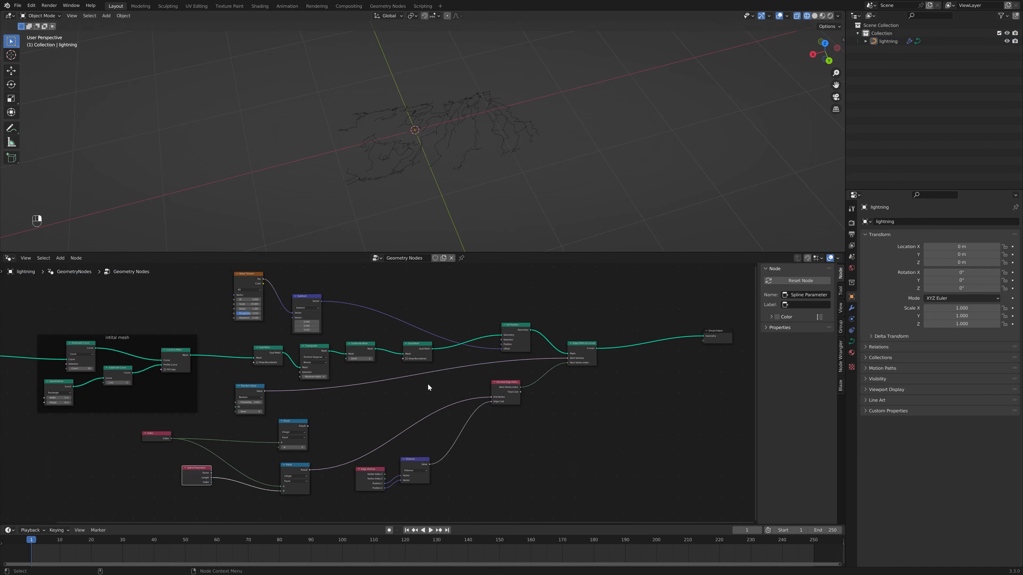
Move the Noise Texture and Subtract nodes higher above the main mesh node chain
click(322, 325)
drag(321, 322, 309, 290)
drag(338, 298, 339, 293)
middle_drag(403, 366, 421, 358)
scroll(418, 359, up, 2)
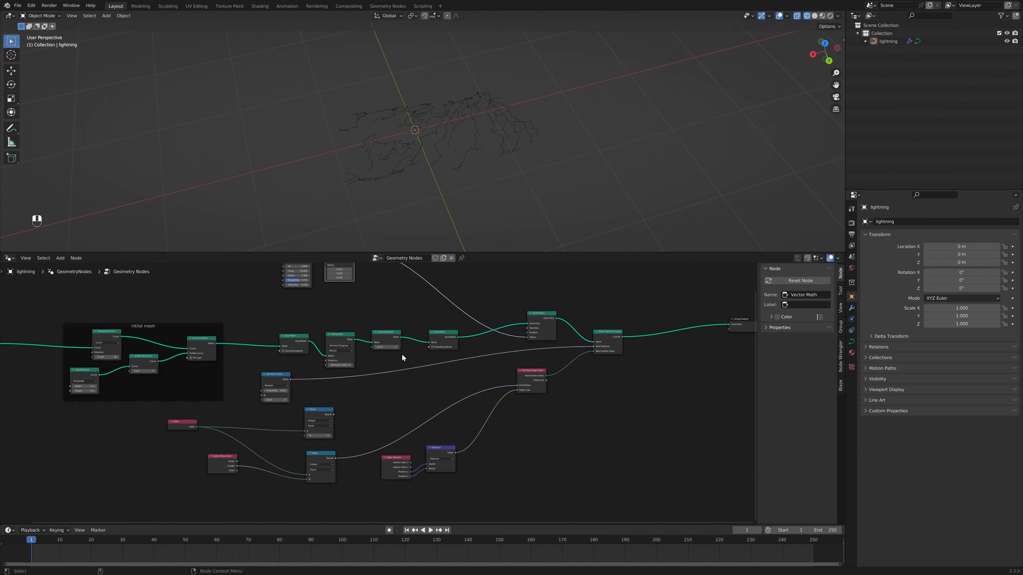
Frame the nodes from the first Dual Mesh through Edge Paths to Curves and label the frame "lighting"
drag(274, 322, 607, 339)
scroll(606, 337, up, 2)
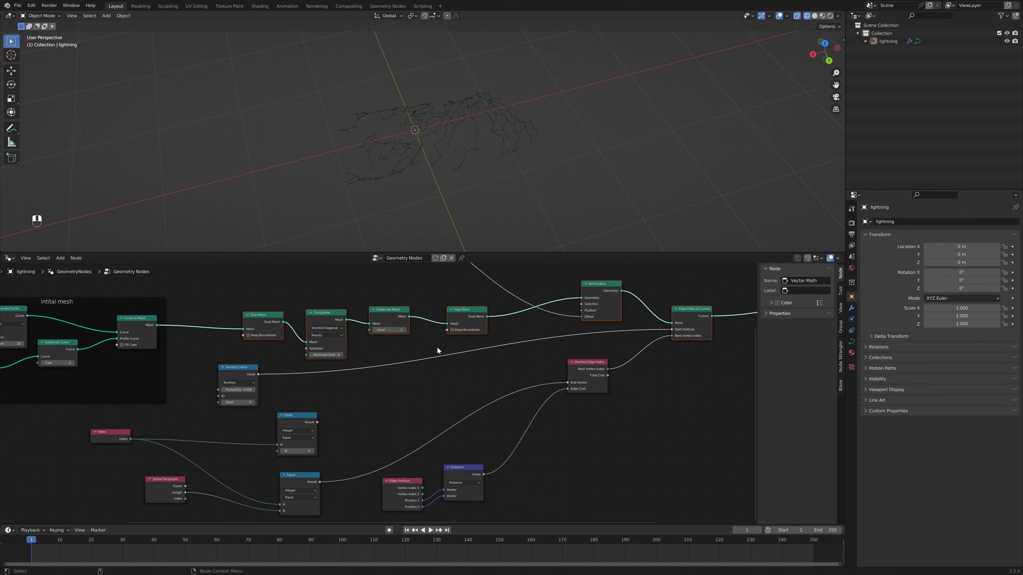
key(ctrl+j)
scroll(519, 349, down, 2)
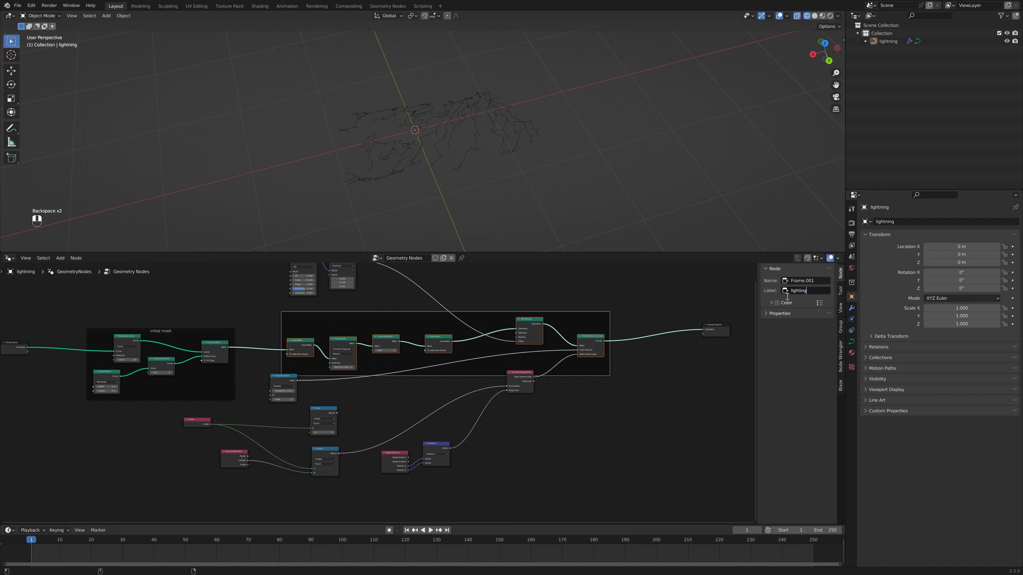
Tidy the path nodes by moving Random Value, Shortest Edge Paths and Index, and delete the unused upper Equal node
drag(280, 376, 363, 392)
drag(513, 379, 496, 397)
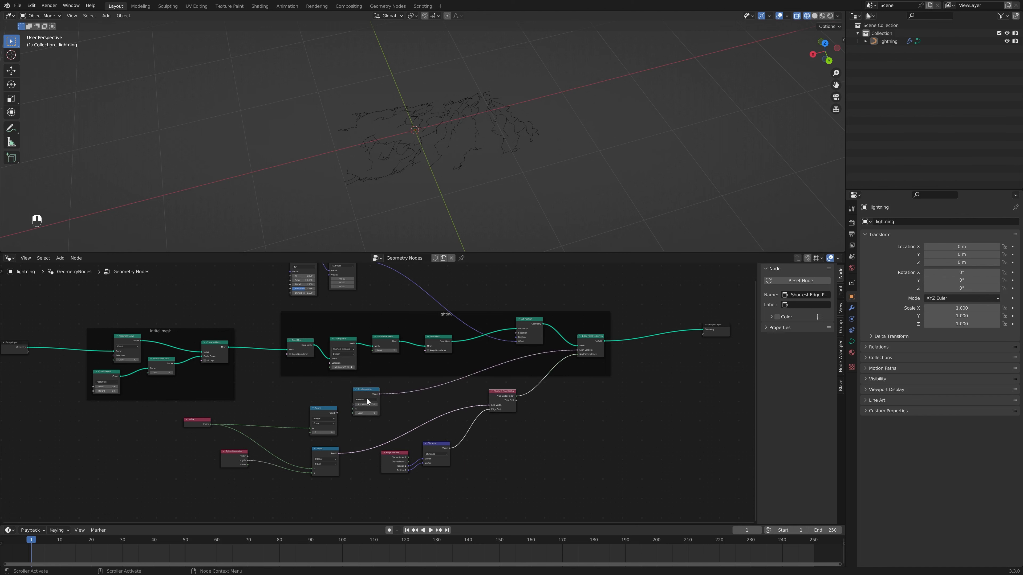
click(320, 413)
key(ctrl+x)
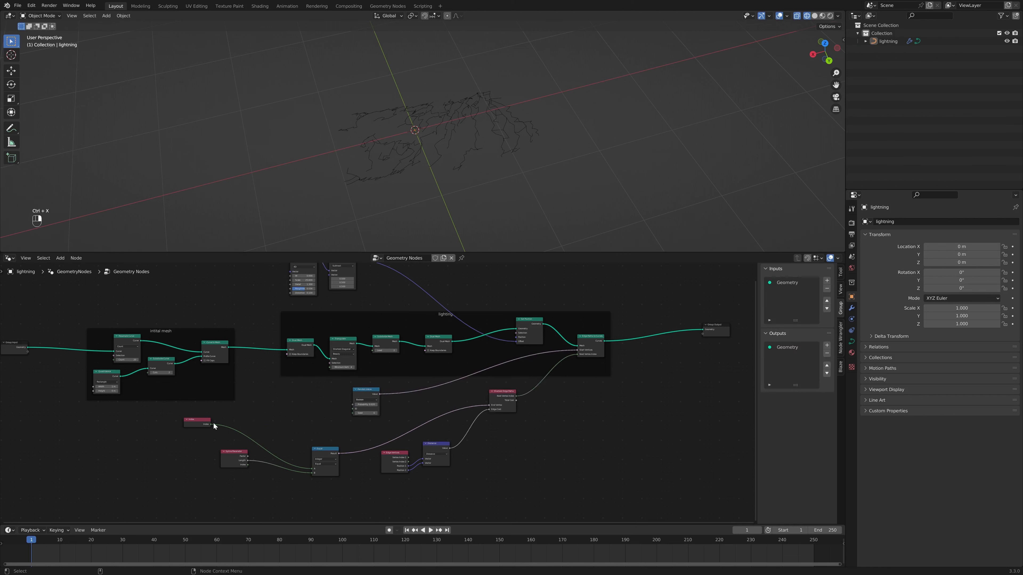
drag(202, 421, 280, 426)
Frame the path-related nodes with the label "shortest path" and align the frame beneath the lighting frame
mouse_move(199, 394)
mouse_down()
mouse_move(450, 477)
mouse_move(189, 391)
mouse_move(548, 501)
mouse_up()
shift+click(239, 460)
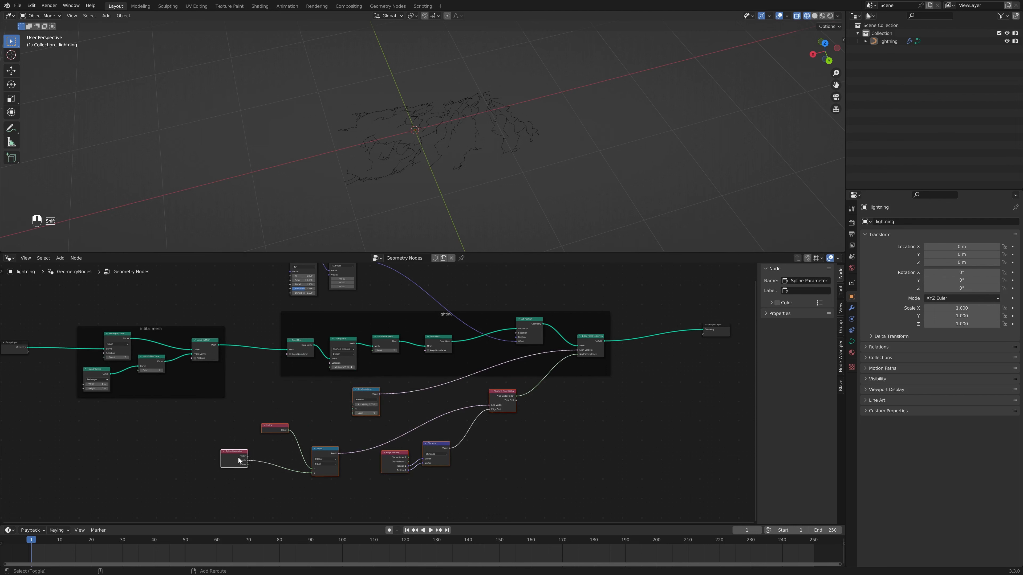
key(ctrl+j)
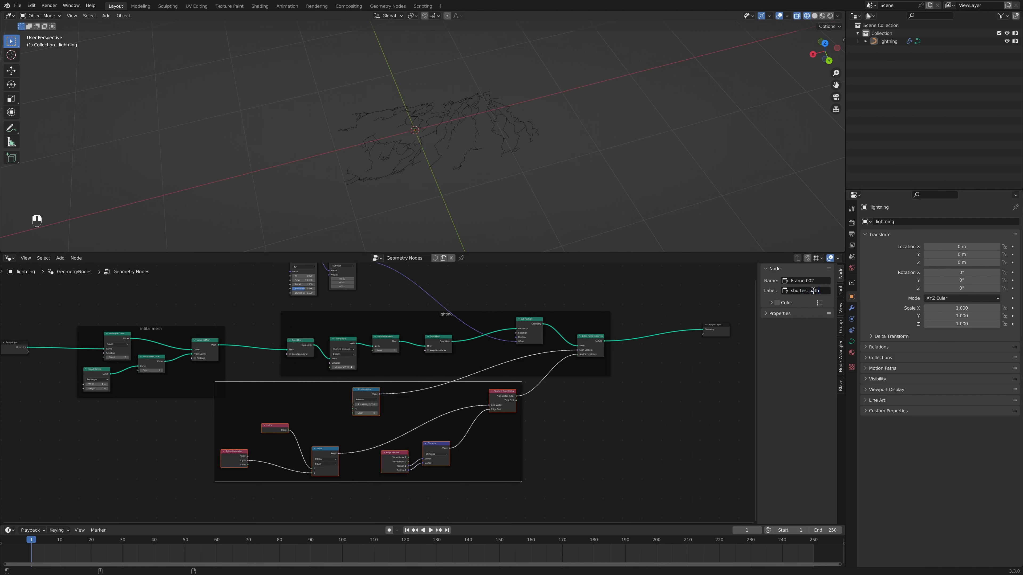
drag(315, 385, 383, 391)
scroll(381, 393, up, 1)
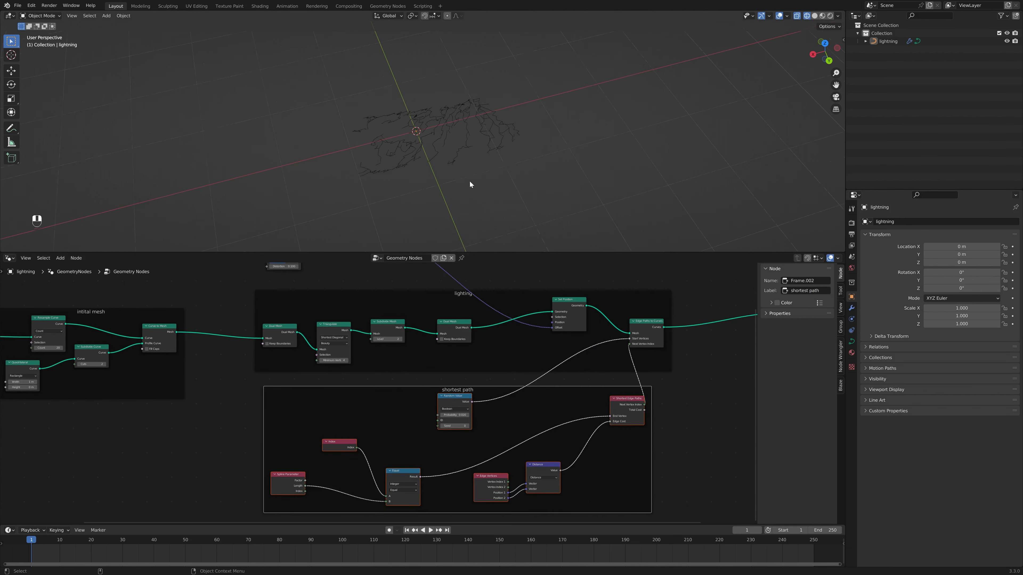
Frame the Noise Texture and Subtract nodes together and label the frame "noise"
middle_drag(469, 181, 492, 167)
scroll(437, 121, up, 5)
middle_drag(430, 115, 435, 153)
scroll(386, 455, up, 2)
scroll(338, 443, down, 2)
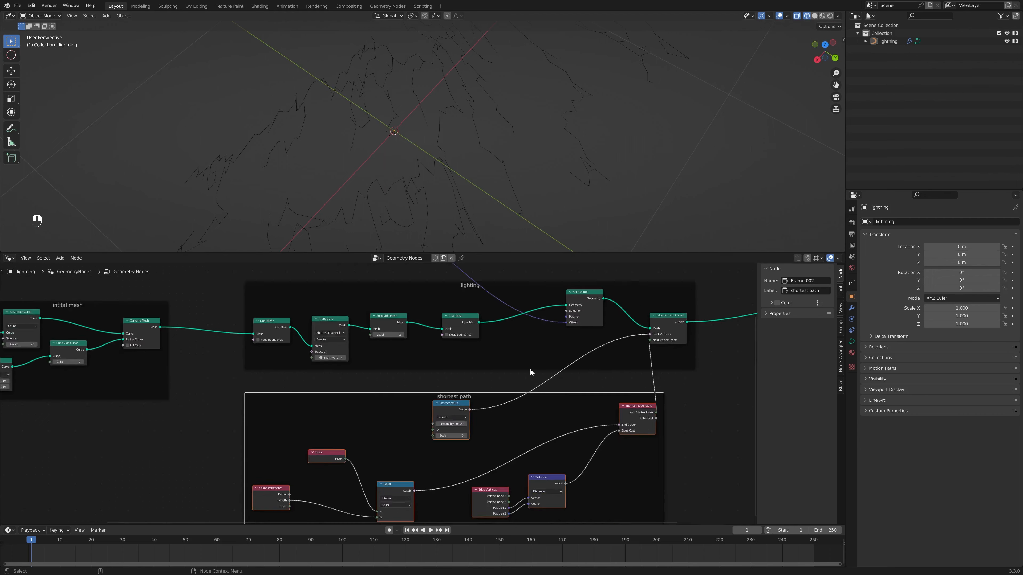
scroll(512, 380, down, 1)
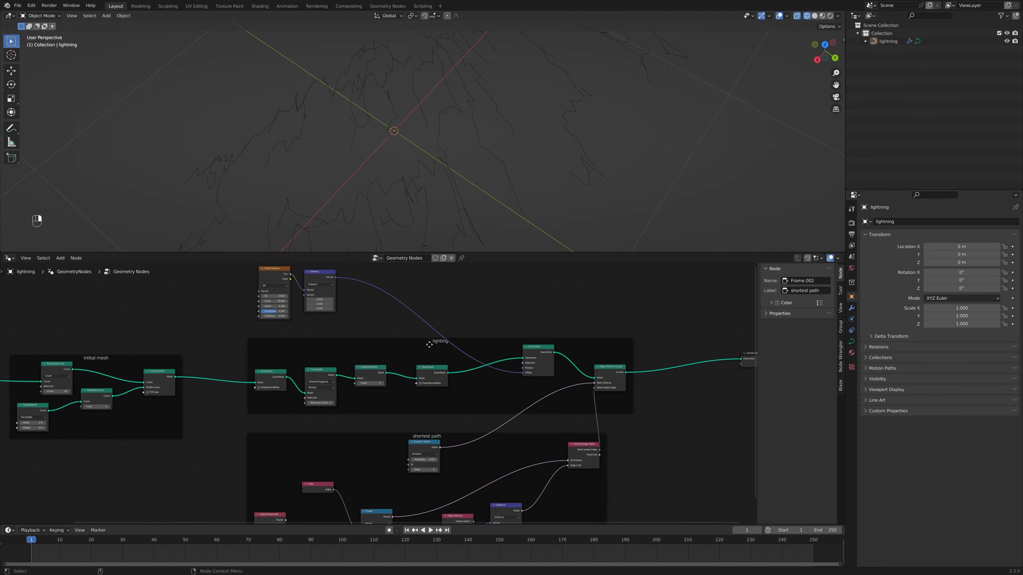
middle_drag(479, 161, 456, 105)
middle_drag(247, 261, 258, 267)
drag(224, 272, 339, 311)
key(ctrl+j)
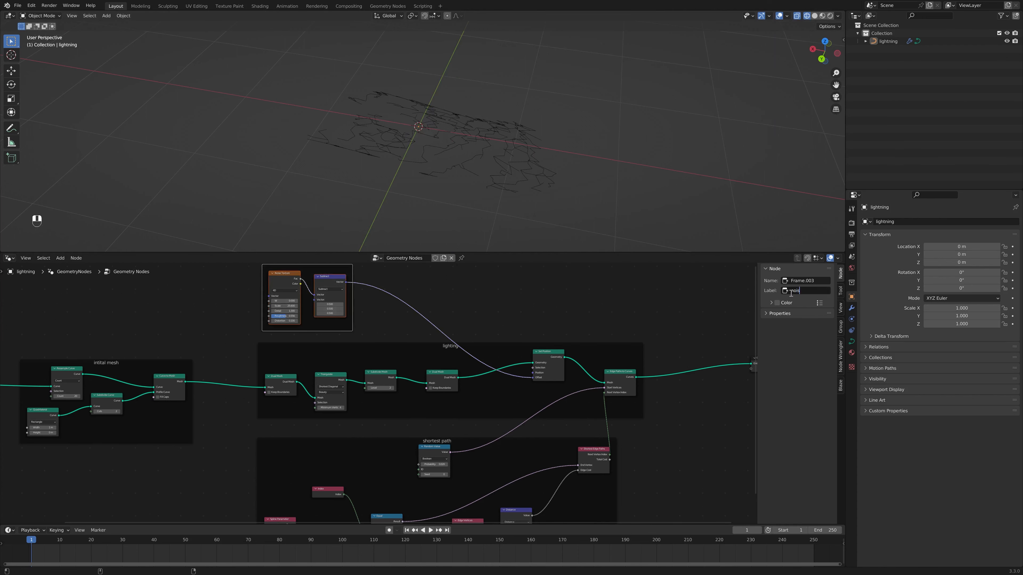
Move Group Output far from Edge Paths to Curves to make room, and switch the viewport to Solid shading
scroll(688, 446, down, 3)
middle_drag(687, 446, 334, 444)
scroll(304, 444, up, 4)
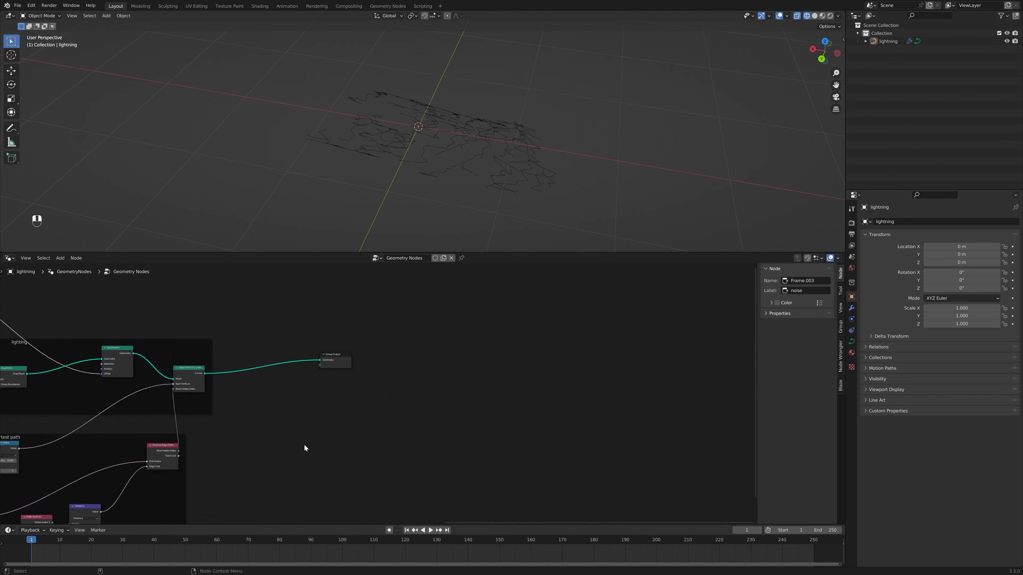
drag(343, 362, 657, 370)
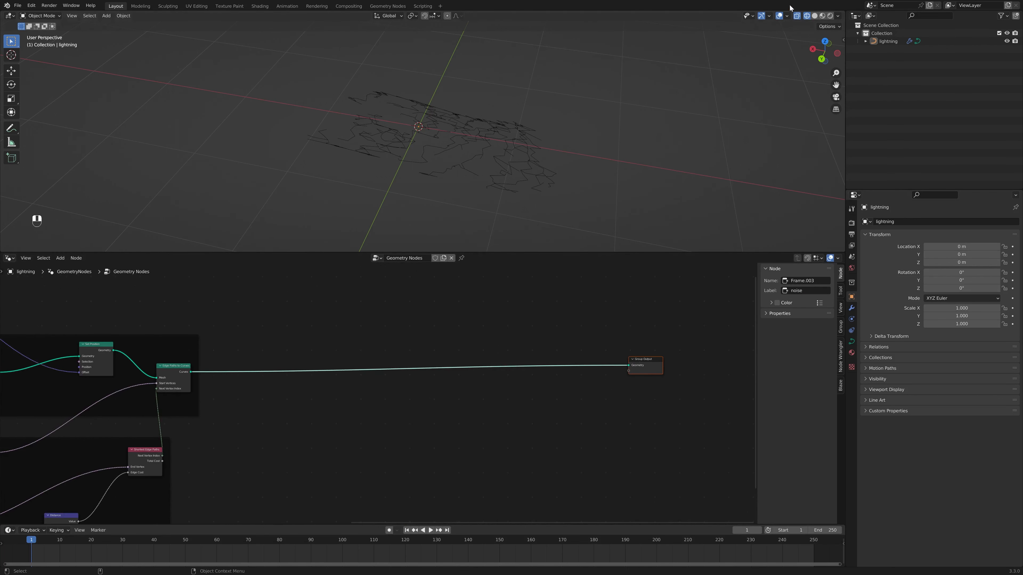
middle_drag(558, 167, 566, 173)
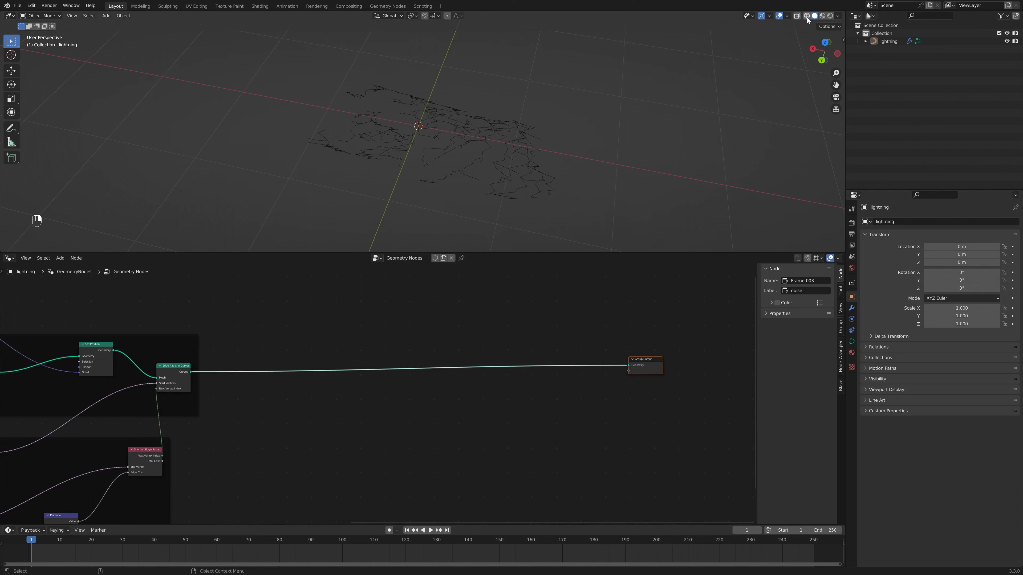
Insert a Resample Curve node between Edge Paths to Curves and Group Output
middle_drag(447, 238, 467, 127)
scroll(391, 453, up, 1)
key(shift+a)
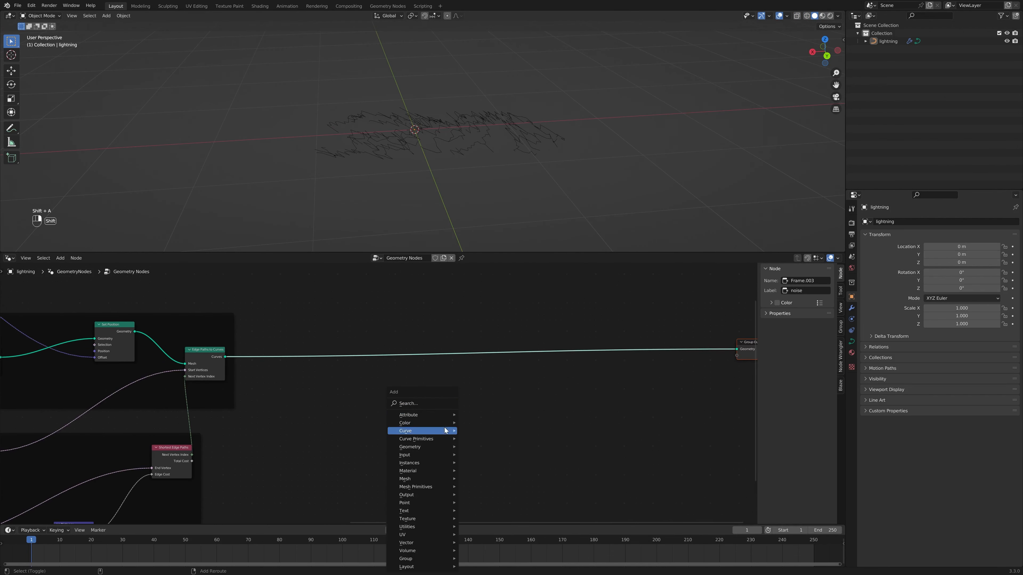
click(405, 403)
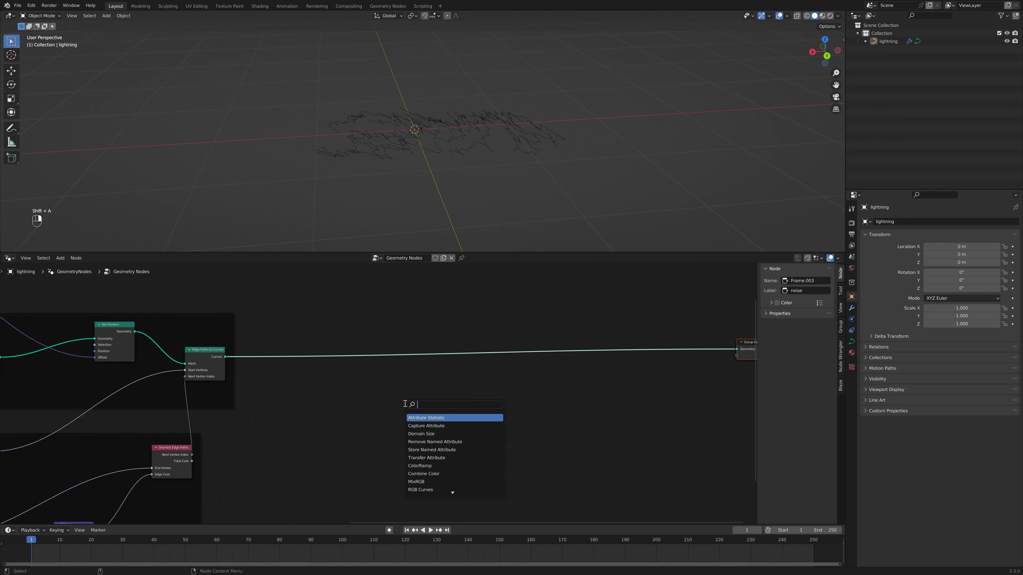
text(res)
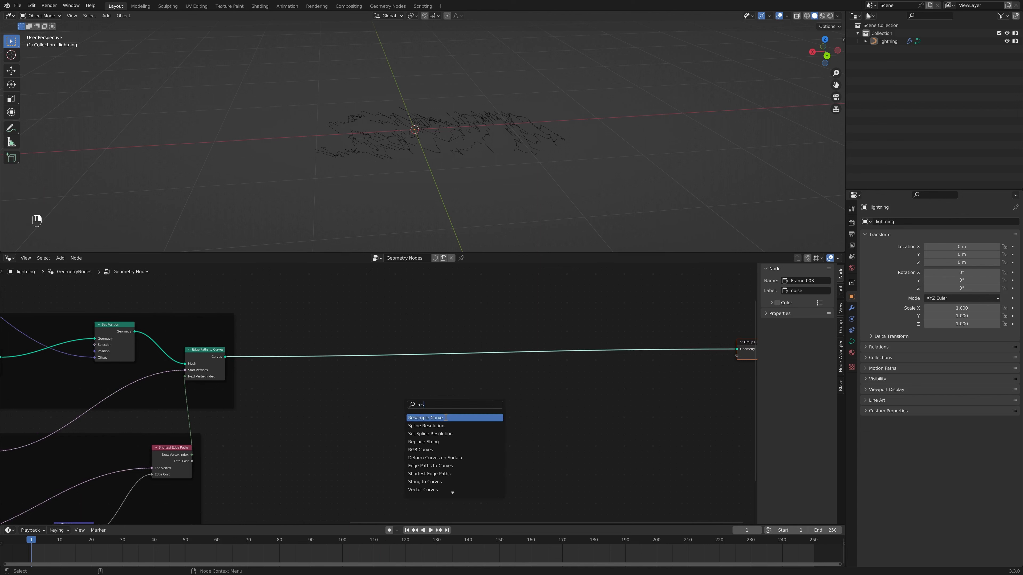
click(445, 418)
click(300, 356)
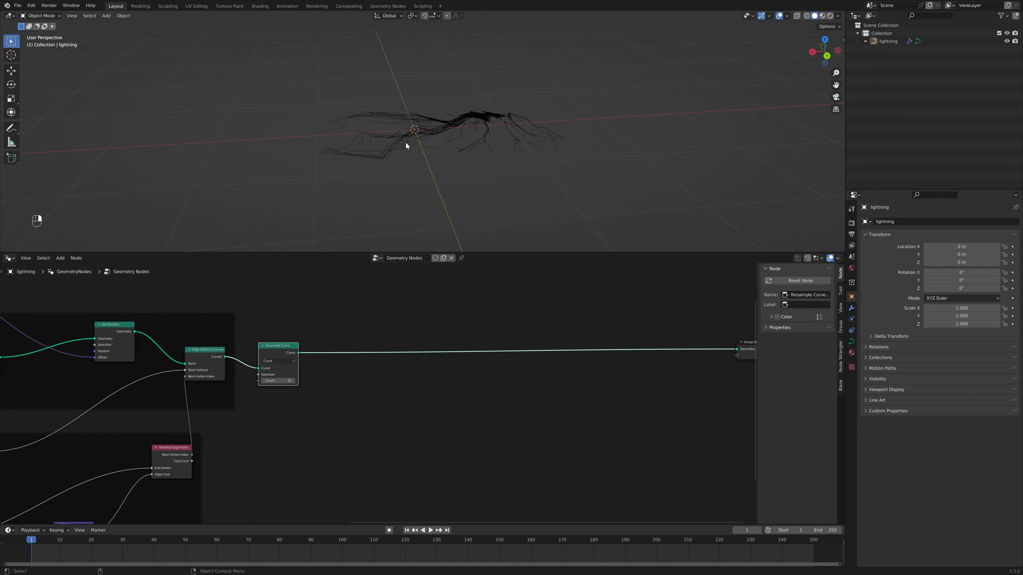
Switch Resample Curve to Length mode and set its length to 0.02 m
middle_drag(406, 145, 480, 171)
scroll(479, 172, up, 4)
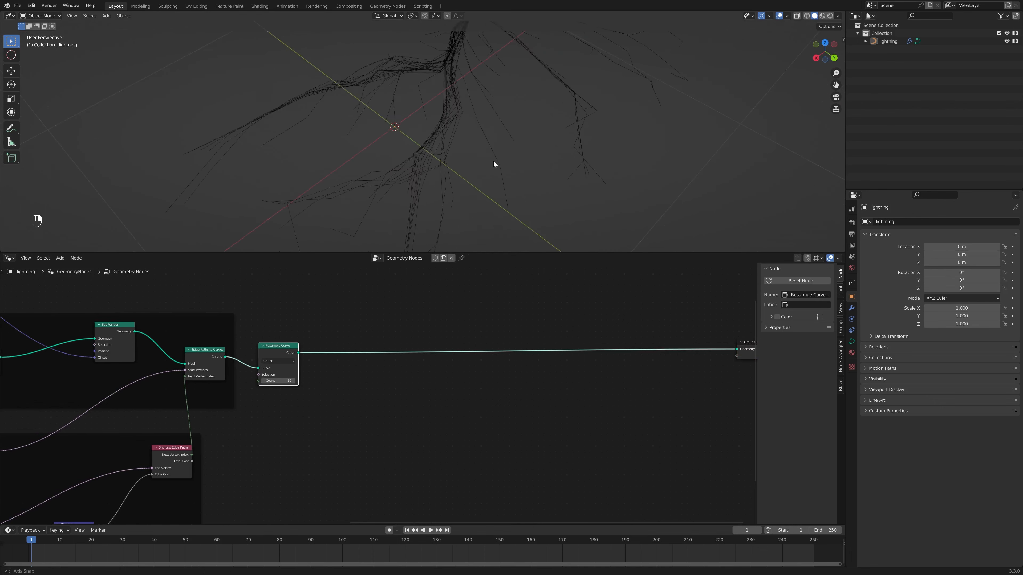
click(273, 361)
click(275, 378)
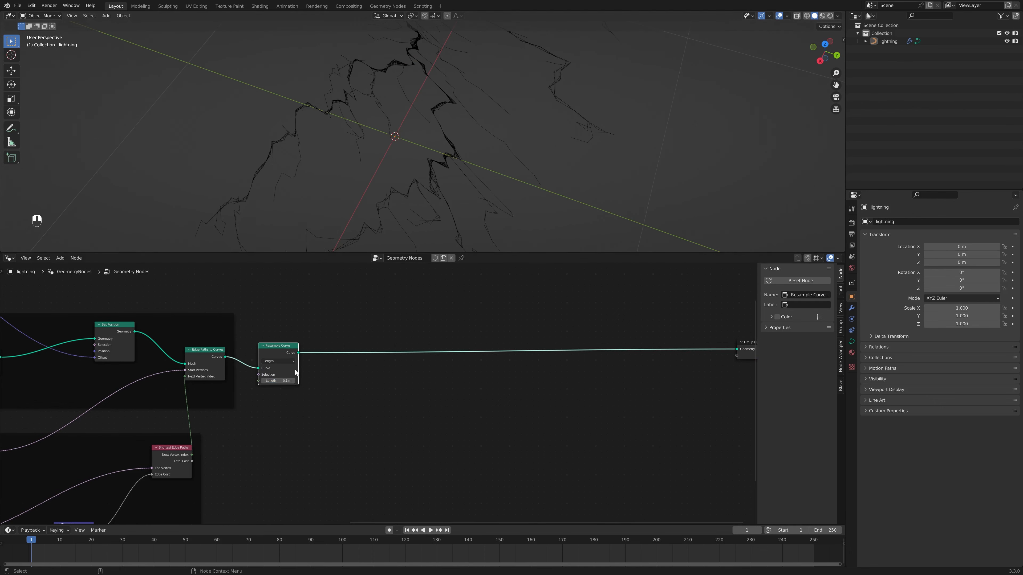
key(Return)
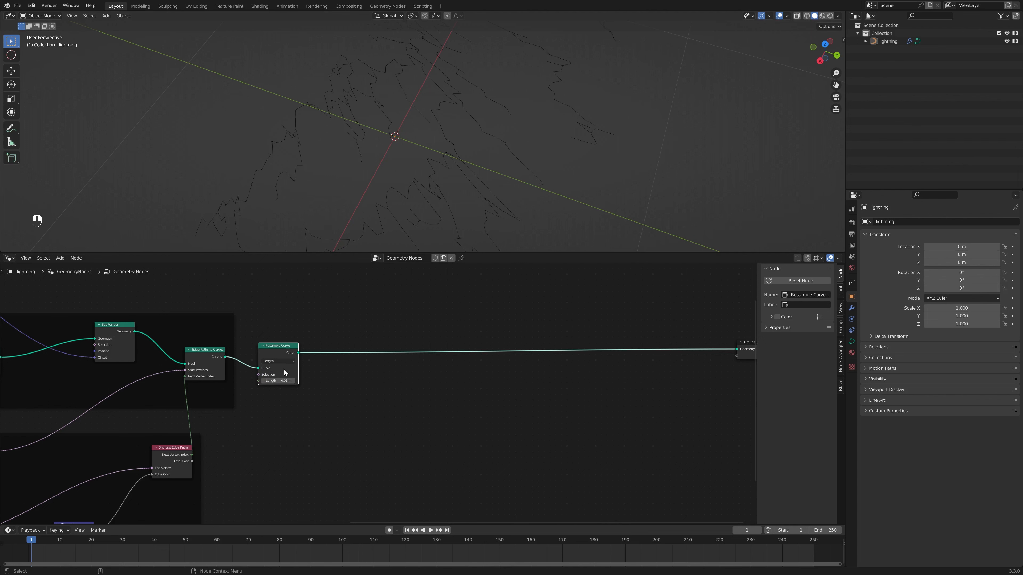
Compare the branches with Resample Curve muted and unmuted from several angles, leaving the node enabled
middle_drag(416, 179, 392, 229)
key(m)
key(m)
key(m)
key(m)
key(m)
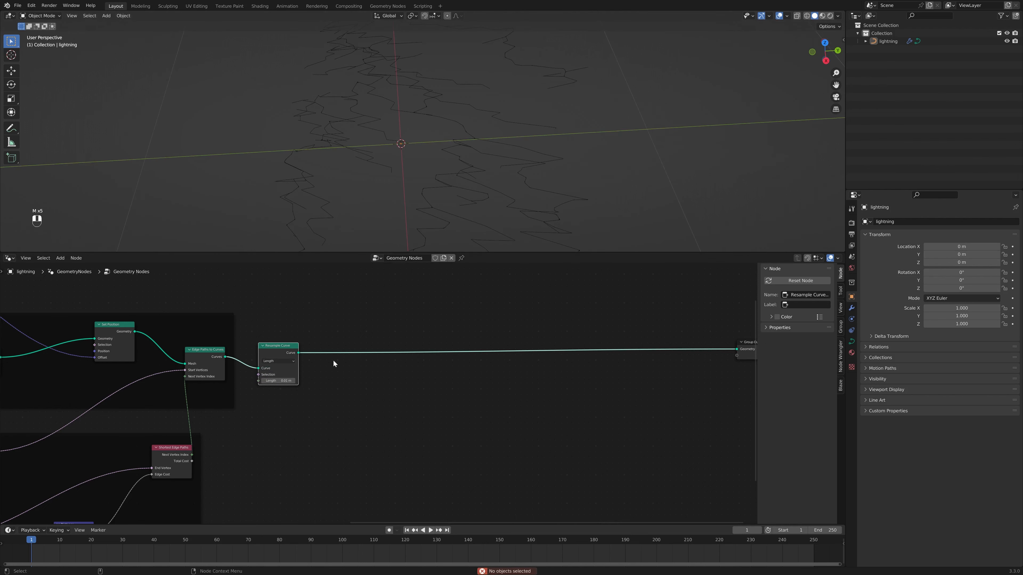
key(m)
key(m)
middle_drag(475, 161, 443, 226)
middle_drag(347, 194, 322, 133)
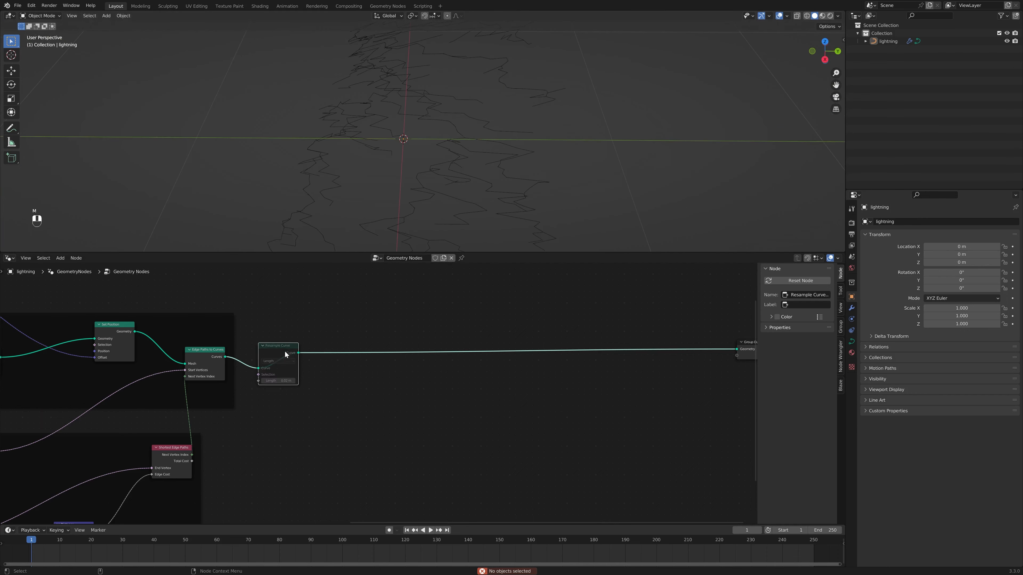
key(m)
key(m)
key(m)
key(m)
Insert a Set Curve Radius node between Resample Curve and Group Output
key(shift+a)
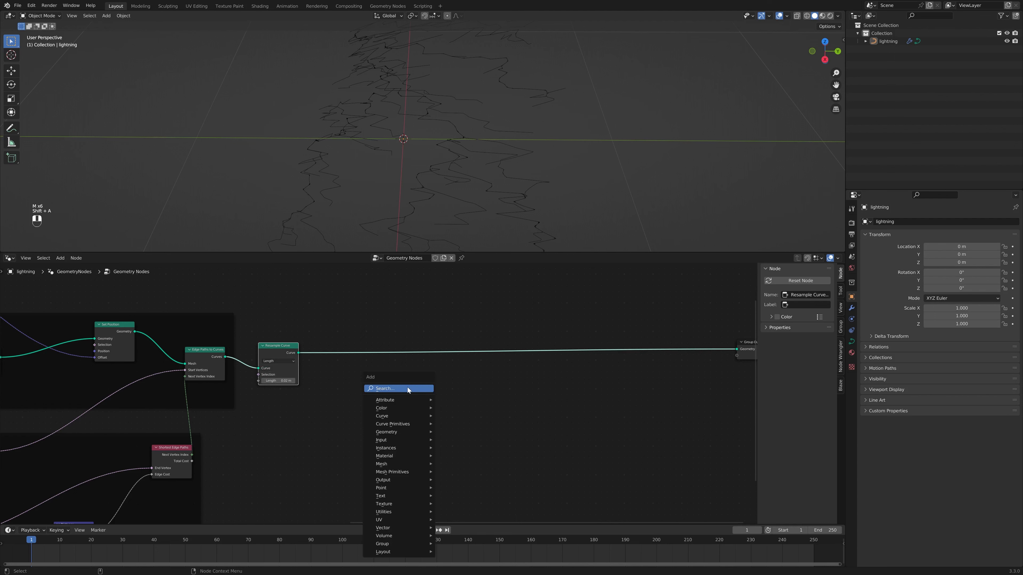
click(407, 387)
text(set)
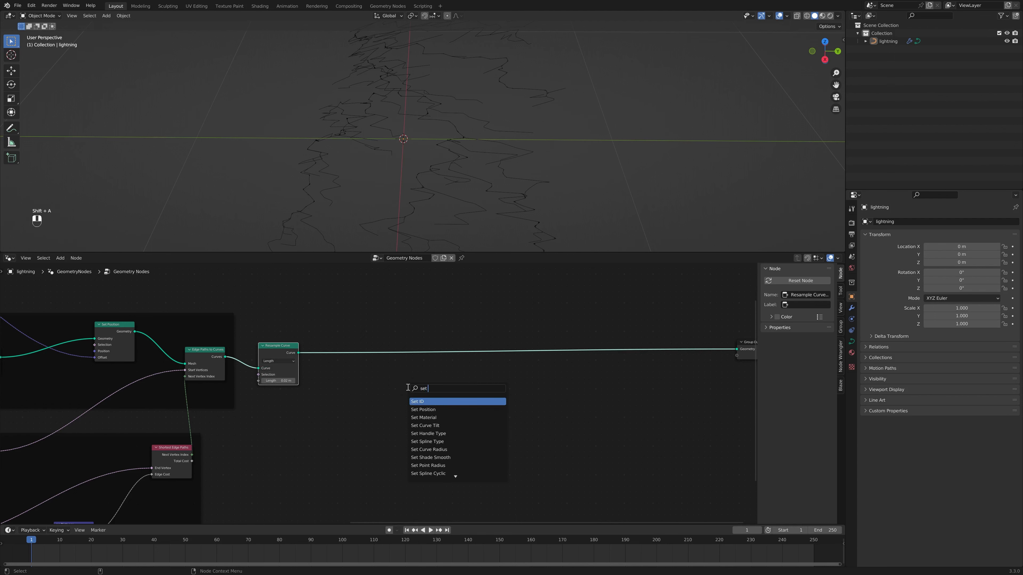
text( cur)
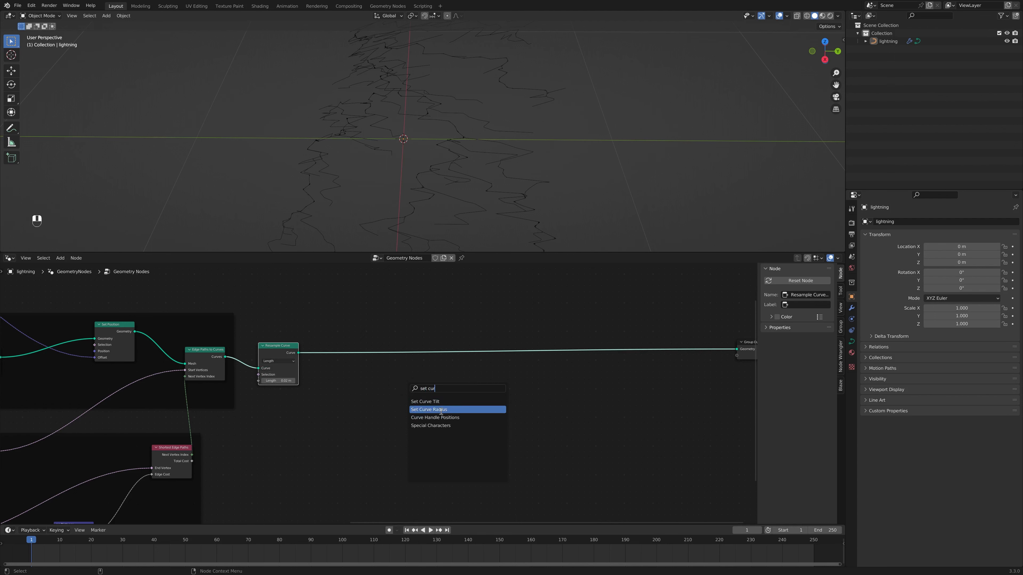
click(440, 410)
click(394, 363)
Insert a Curve to Mesh node between Set Curve Radius and Group Output
middle_drag(421, 388, 436, 385)
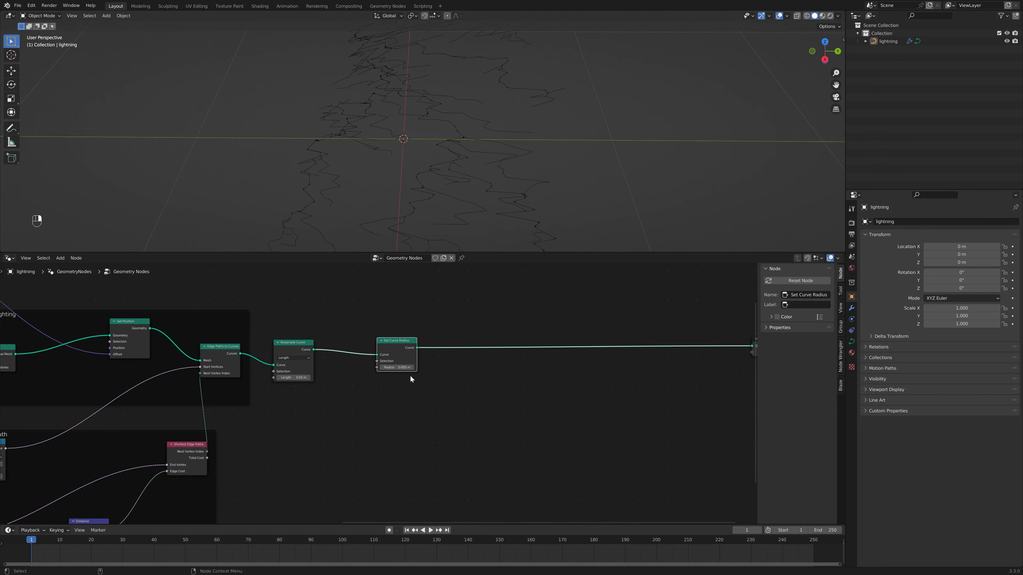
key(shift+a)
text(cu)
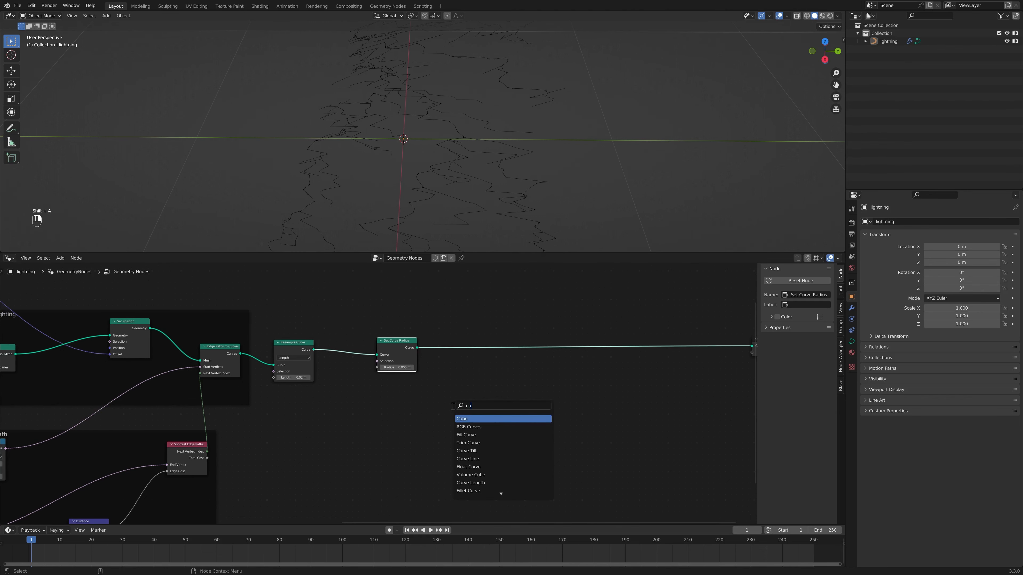
text(rve to)
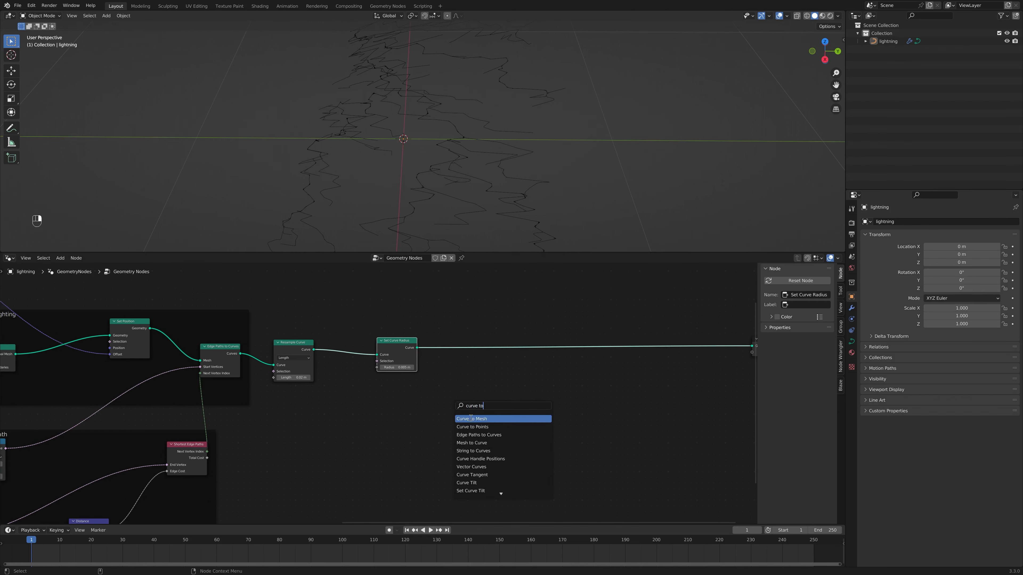
click(470, 419)
click(485, 350)
scroll(458, 434, down, 3)
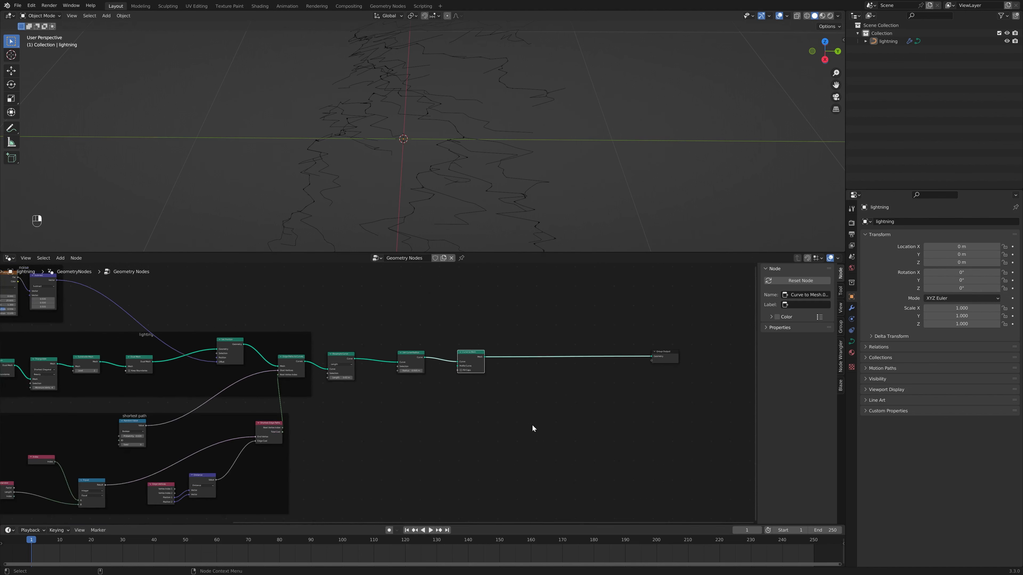
scroll(532, 426, up, 2)
key(shift+s)
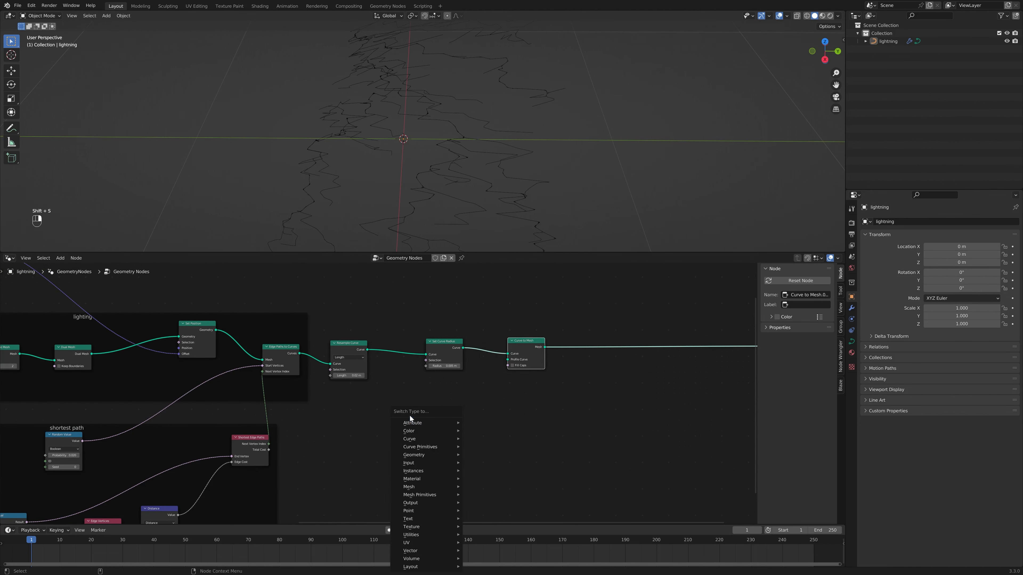
mouse_move(427, 447)
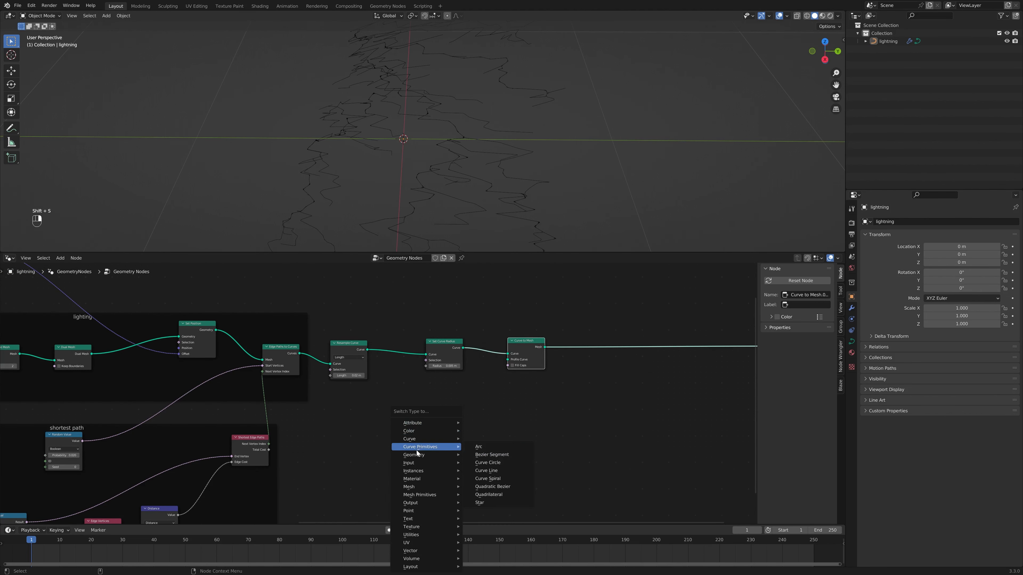
click(498, 463)
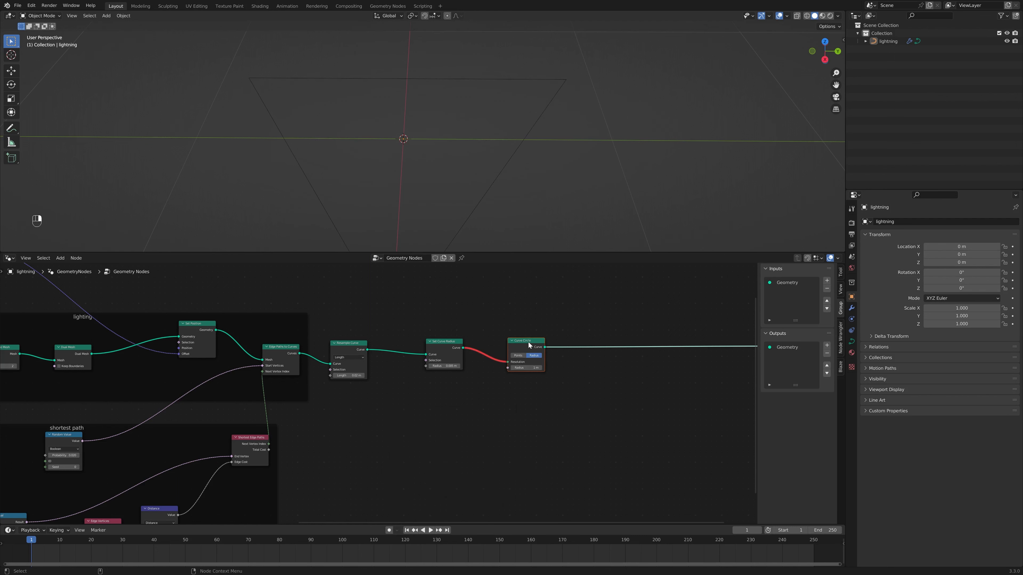
key(ctrl+z)
Add a Curve Circle node and connect its curve to the Profile Curve input of Curve to Mesh
key(shift+a)
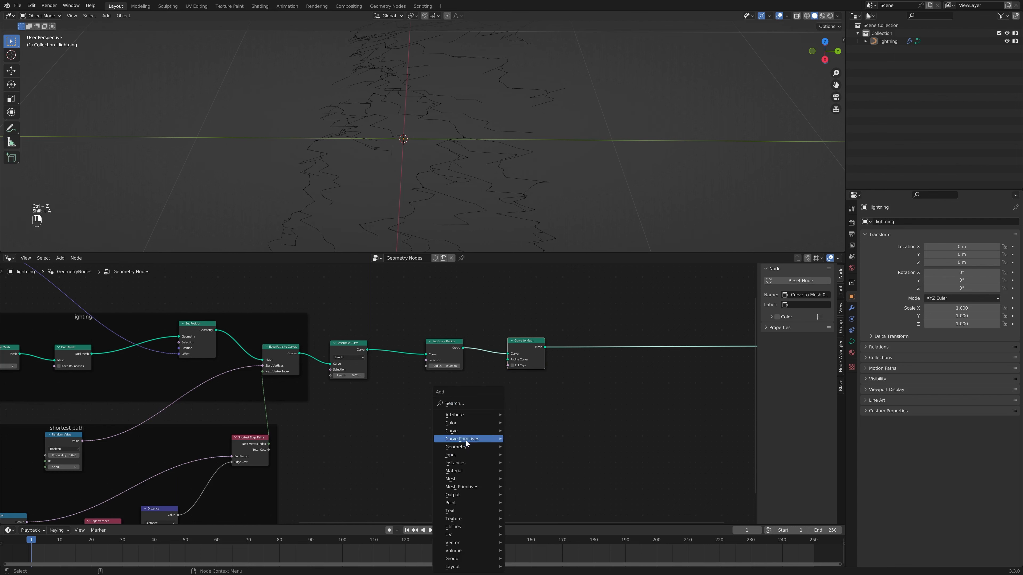
mouse_move(465, 439)
click(536, 455)
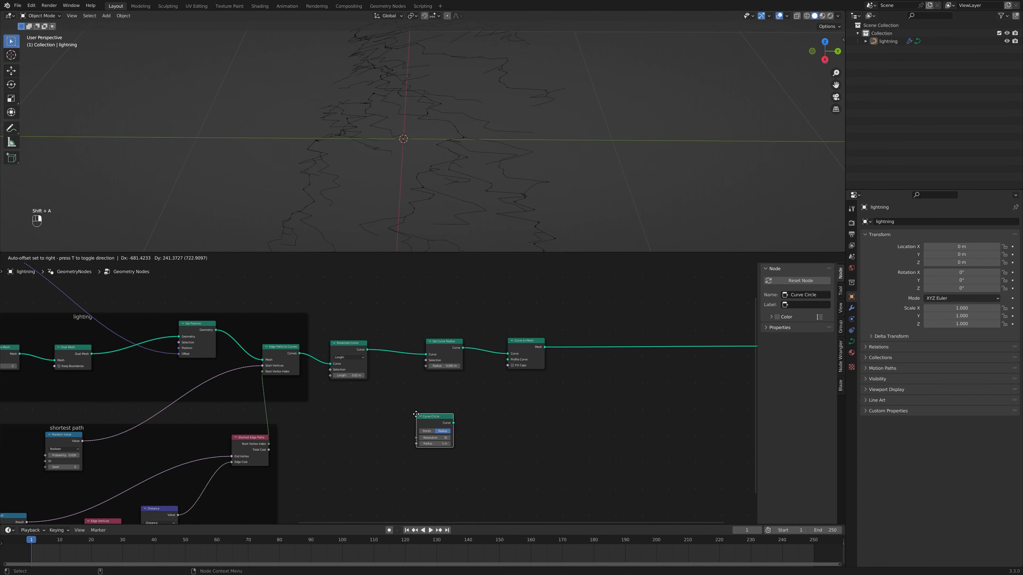
click(436, 424)
scroll(478, 373, up, 3)
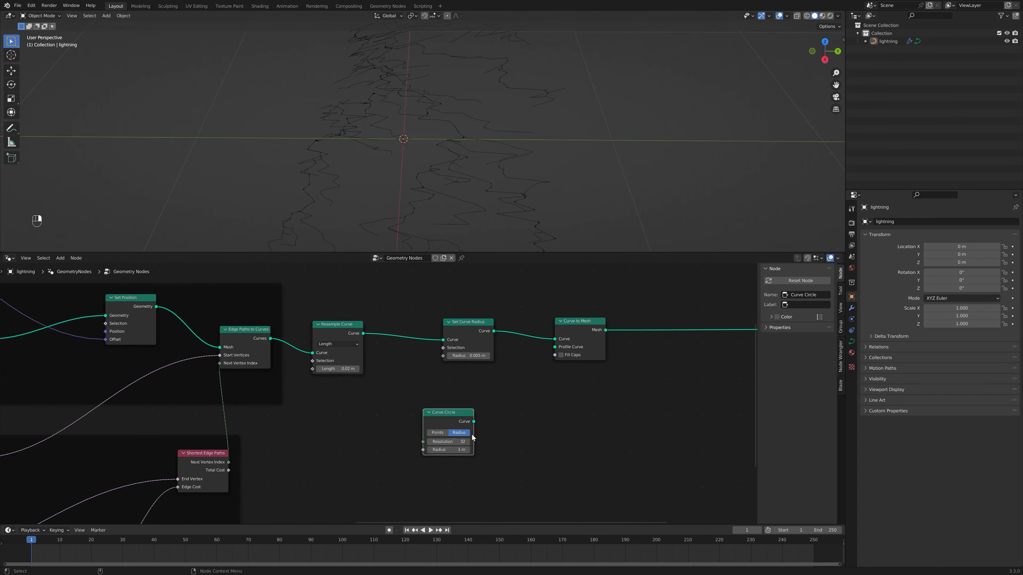
drag(474, 422, 561, 345)
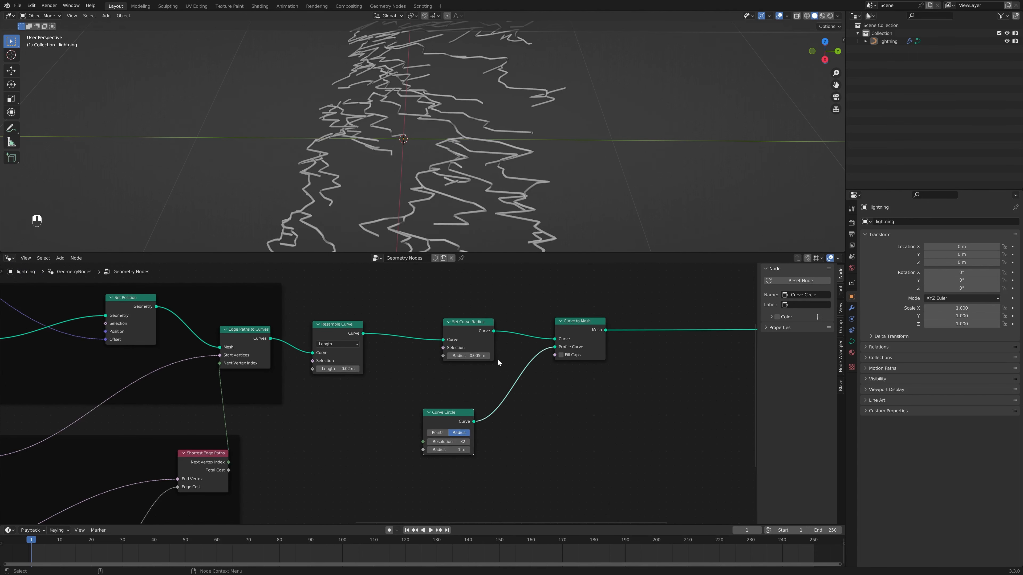
middle_drag(503, 136, 443, 121)
scroll(429, 125, up, 5)
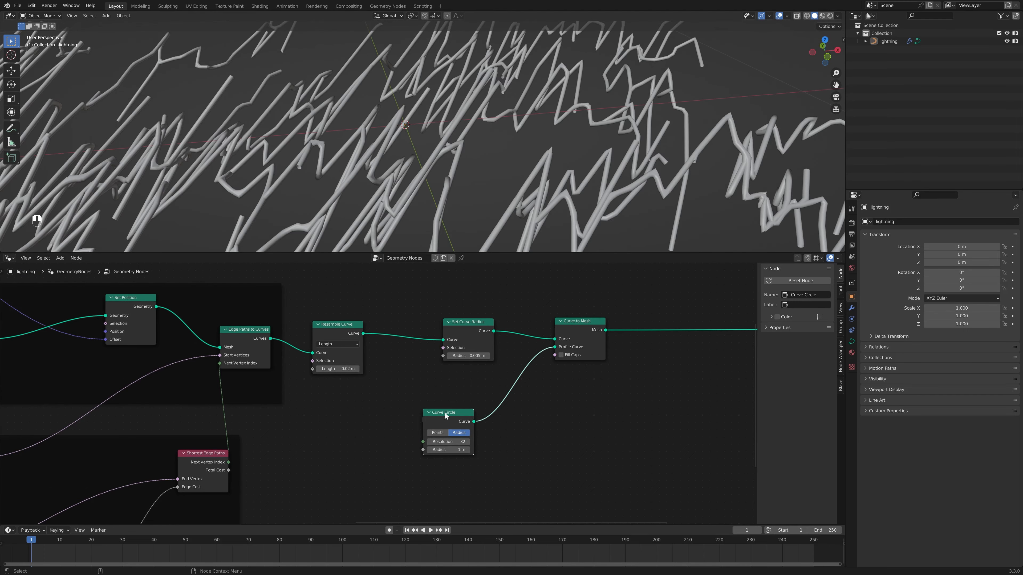
Lower the Noise Texture scale to 3.3 in the noise frame
scroll(350, 205, down, 6)
scroll(258, 298, down, 6)
middle_drag(258, 299, 524, 360)
scroll(314, 348, up, 5)
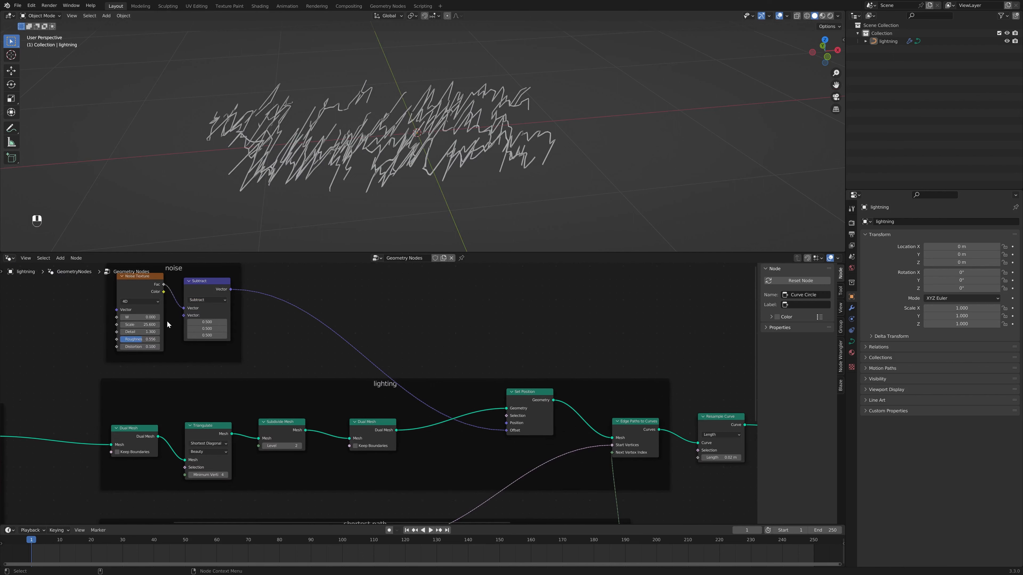
drag(140, 325, 122, 324)
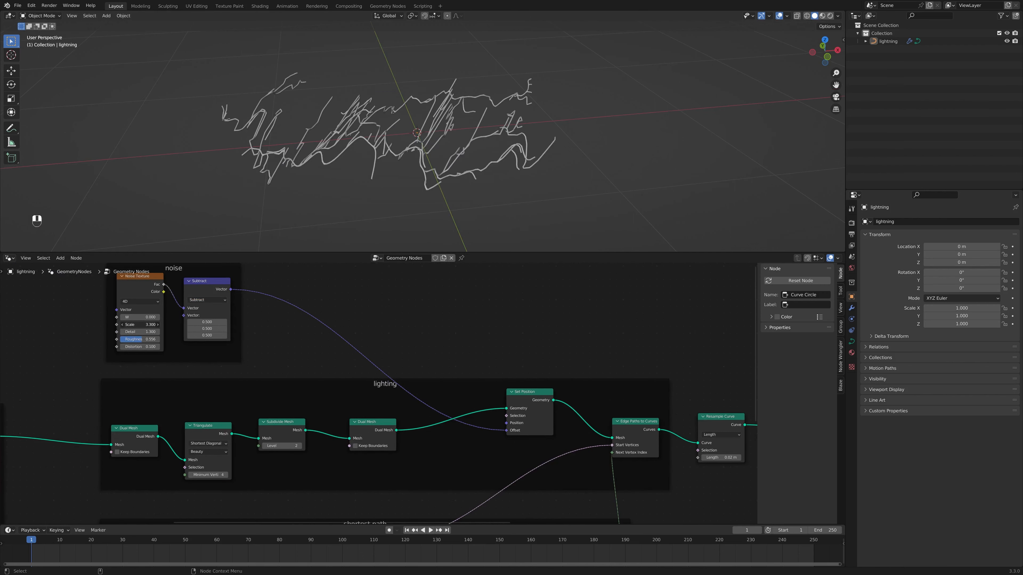
middle_drag(452, 142, 362, 181)
Enter a new resampling value in the Resample Curve node of the initial mesh frame
scroll(599, 334, down, 2)
middle_drag(598, 334, 728, 288)
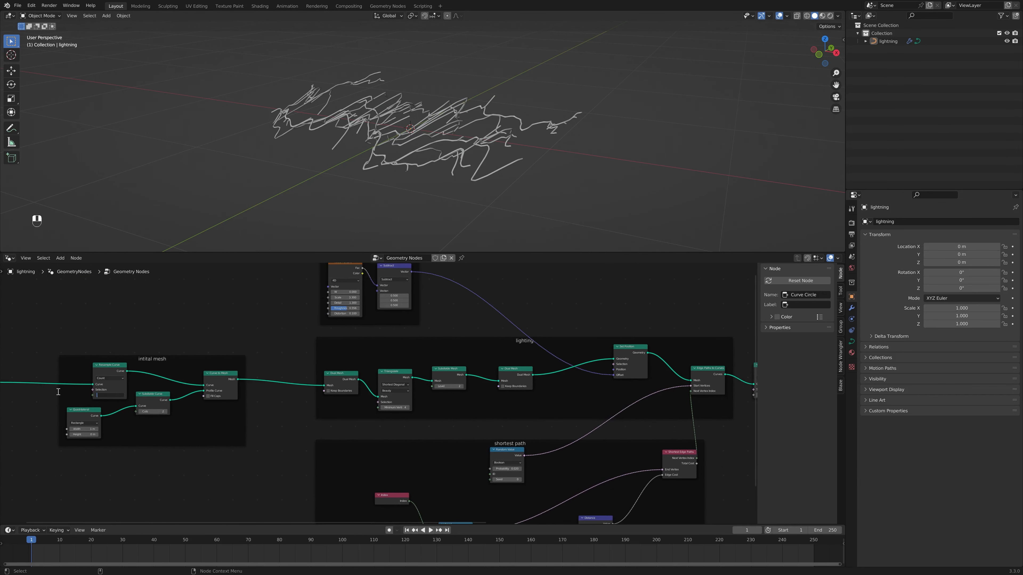
key(Return)
middle_drag(483, 80, 514, 217)
Set the Curve Circle's resolution to 4
middle_drag(562, 451, 408, 434)
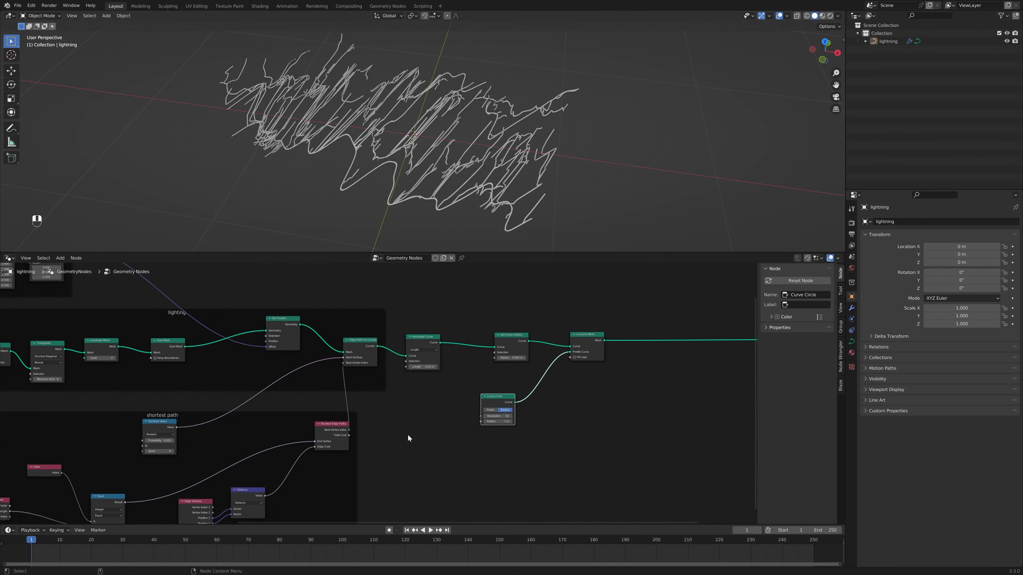
scroll(452, 434, up, 5)
drag(516, 407, 501, 401)
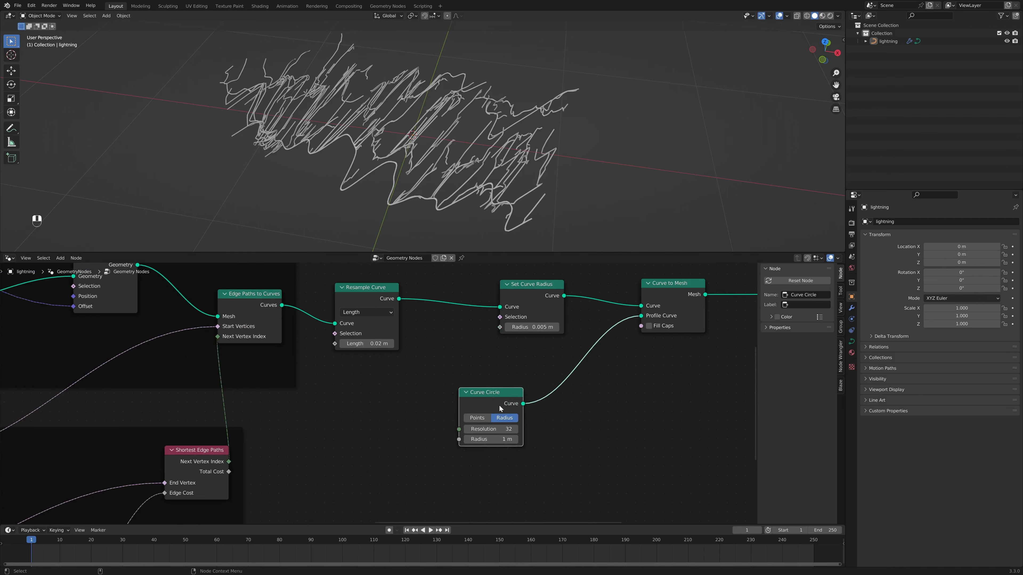
scroll(379, 394, up, 4)
middle_drag(439, 112, 366, 161)
scroll(494, 103, up, 5)
scroll(499, 134, up, 5)
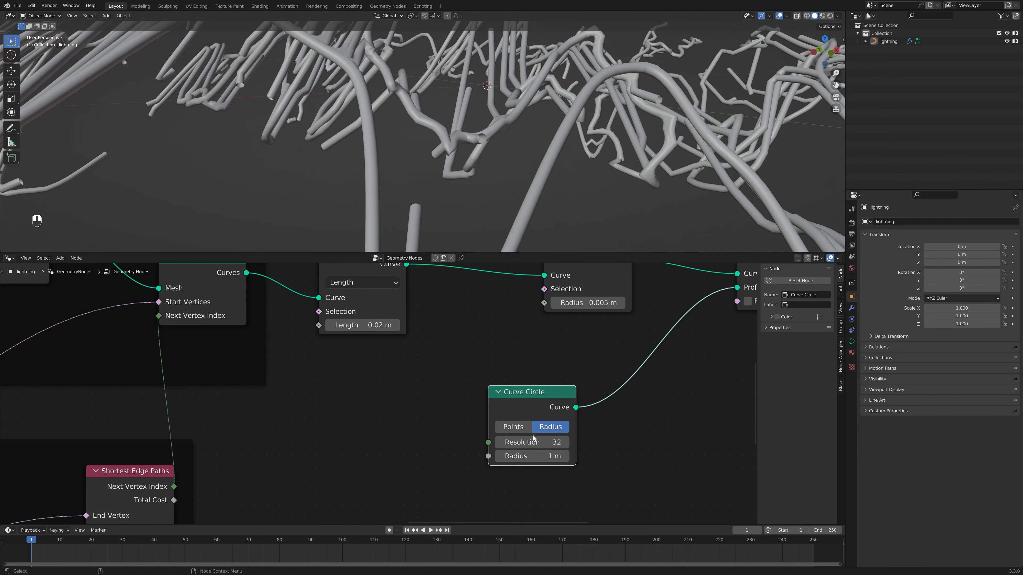
click(537, 442)
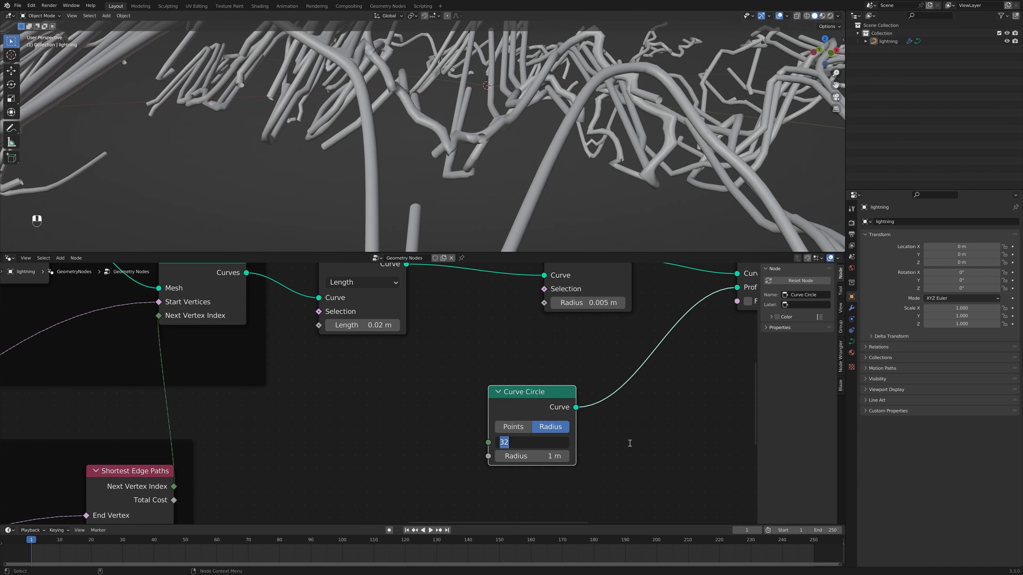
text(4)
key(Return)
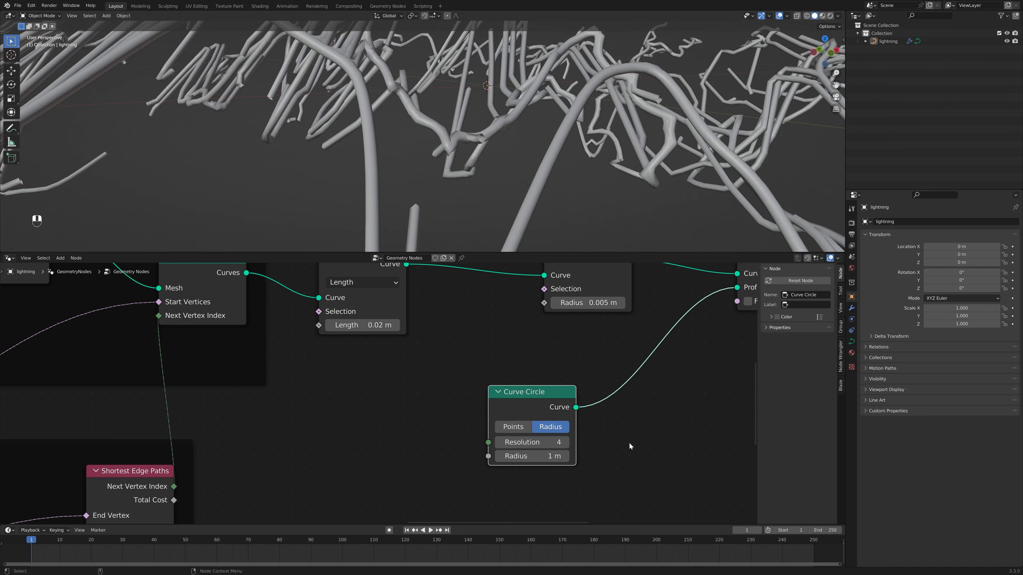
Compare the lightning mesh with Curve Circle resolutions of 3 and 4, leaving the resolution at 3
click(498, 442)
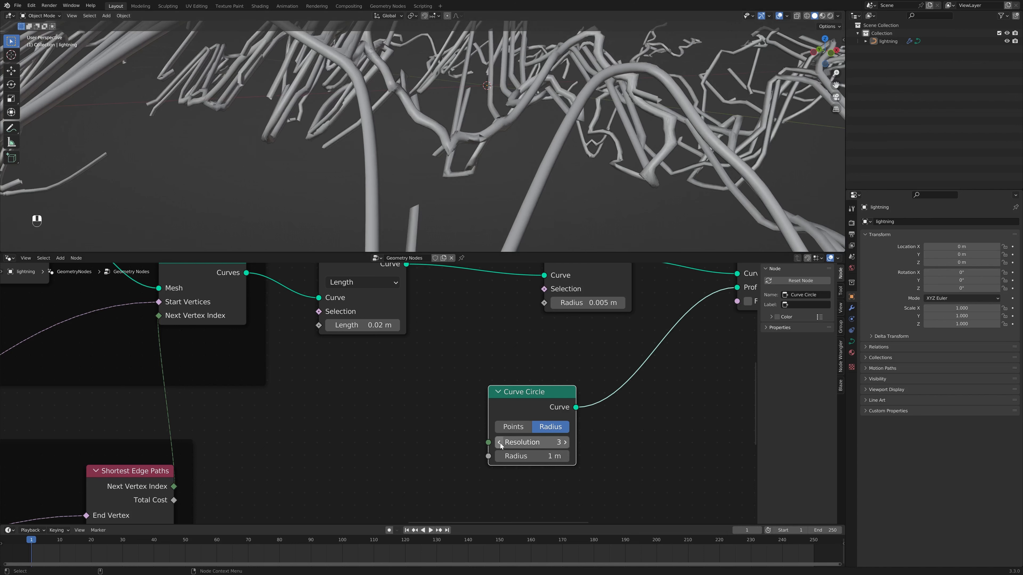
middle_drag(423, 225, 446, 200)
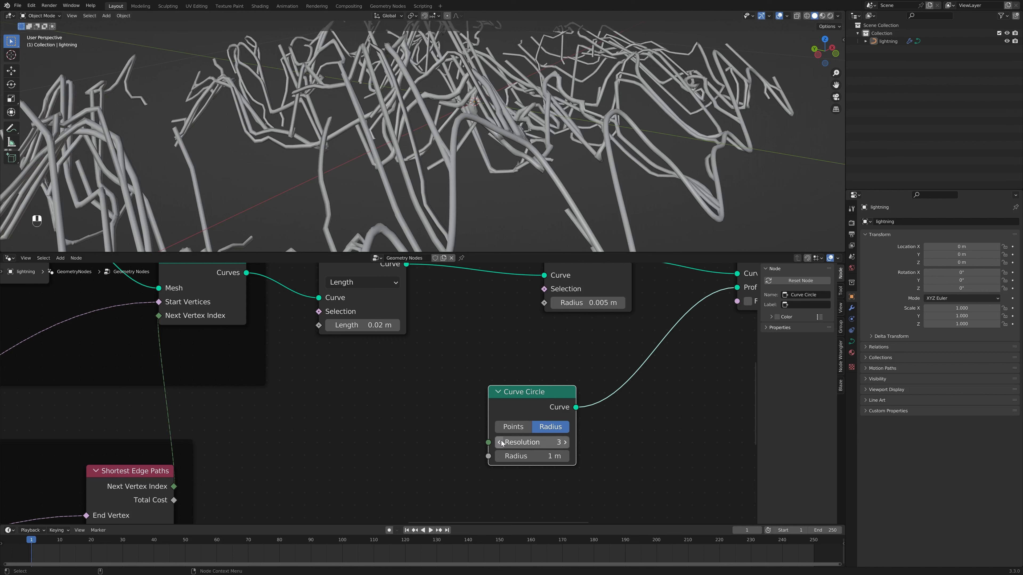
click(565, 442)
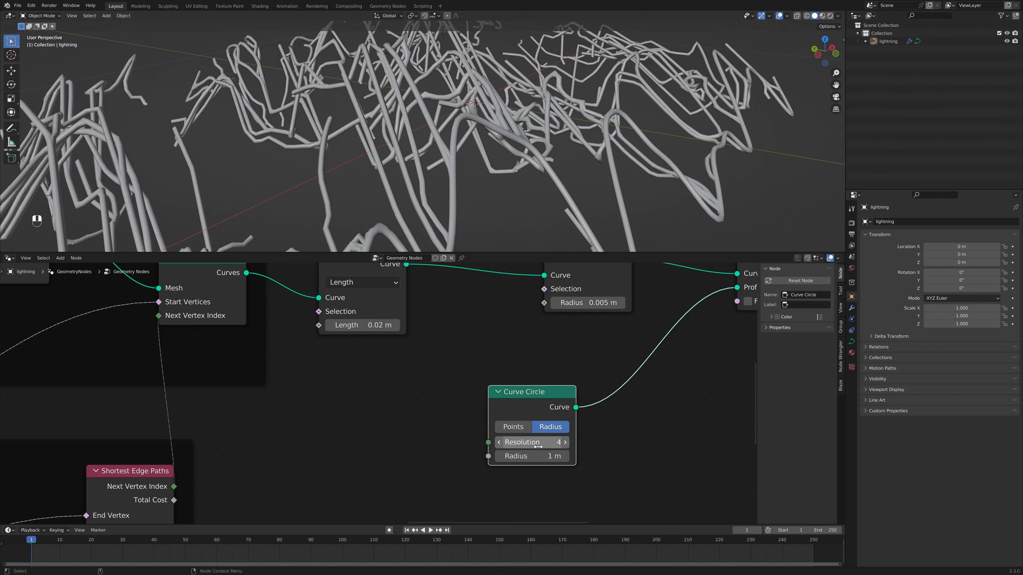
click(498, 442)
middle_drag(496, 196, 410, 182)
scroll(452, 189, down, 8)
Add a Spline Parameter node and connect its Length output to the Radius input of Set Curve Radius
middle_drag(530, 338, 527, 410)
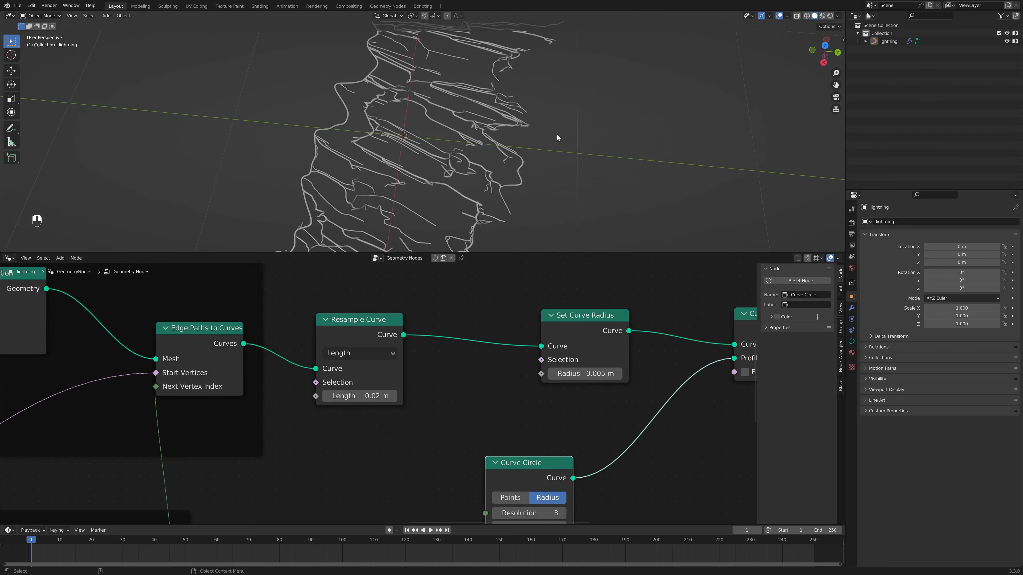
middle_drag(556, 136, 567, 197)
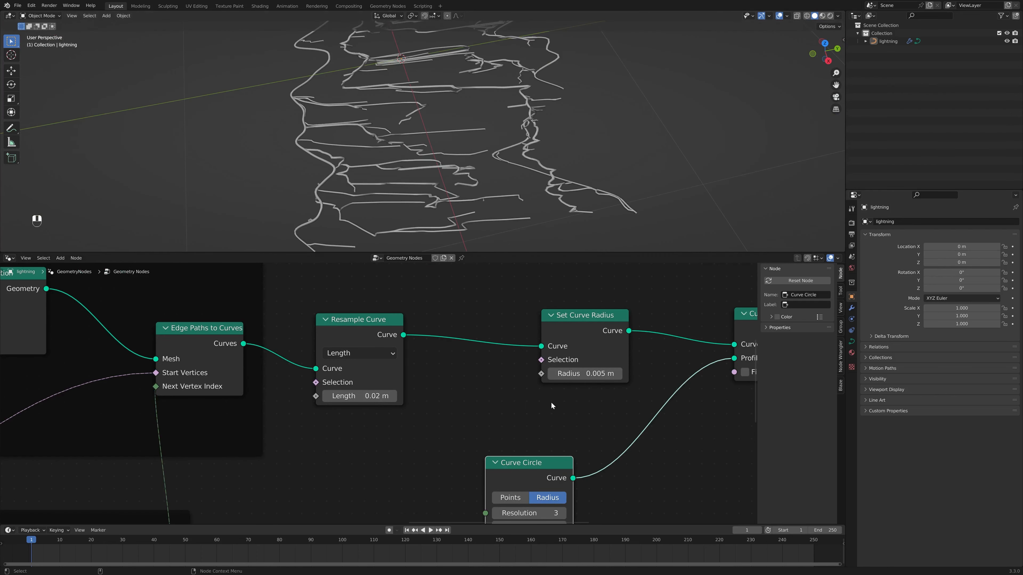
middle_drag(539, 422, 547, 417)
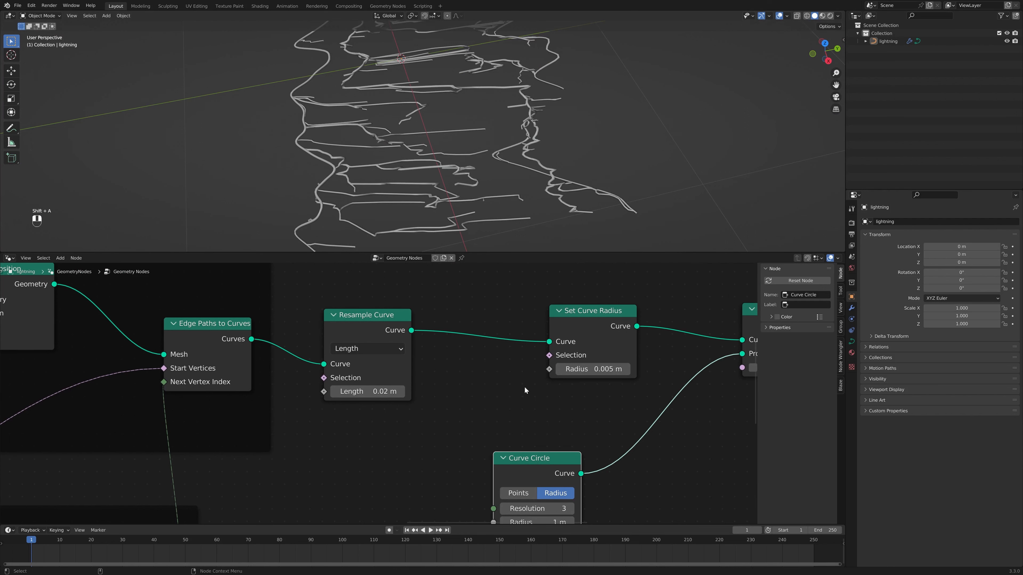
key(shift+a)
text(spli)
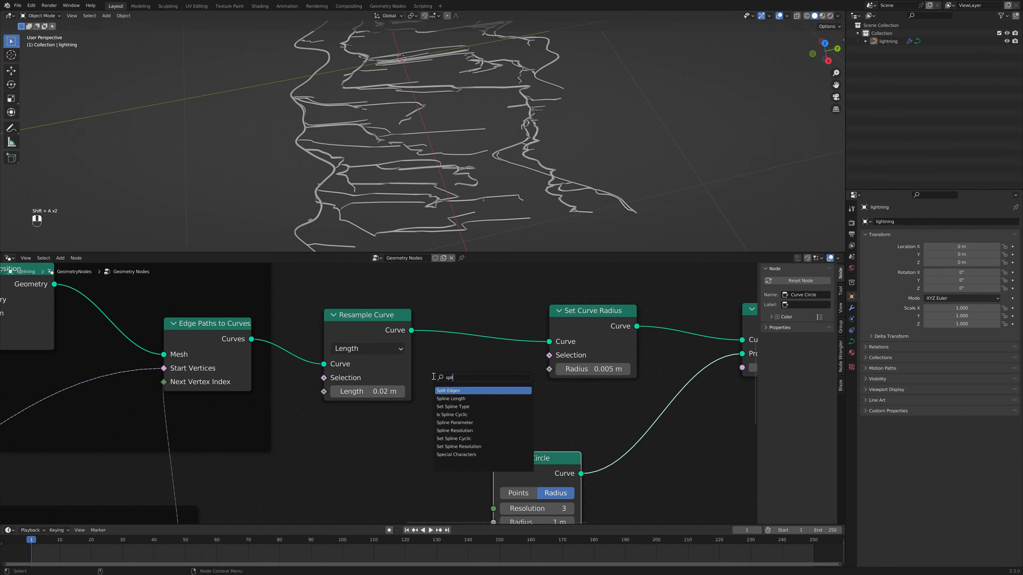
click(455, 422)
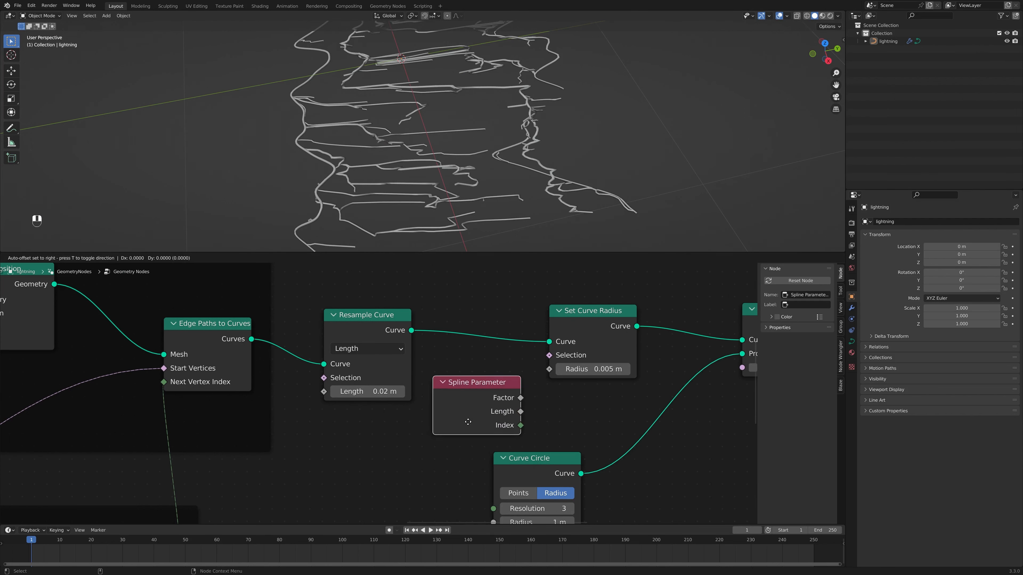
click(393, 478)
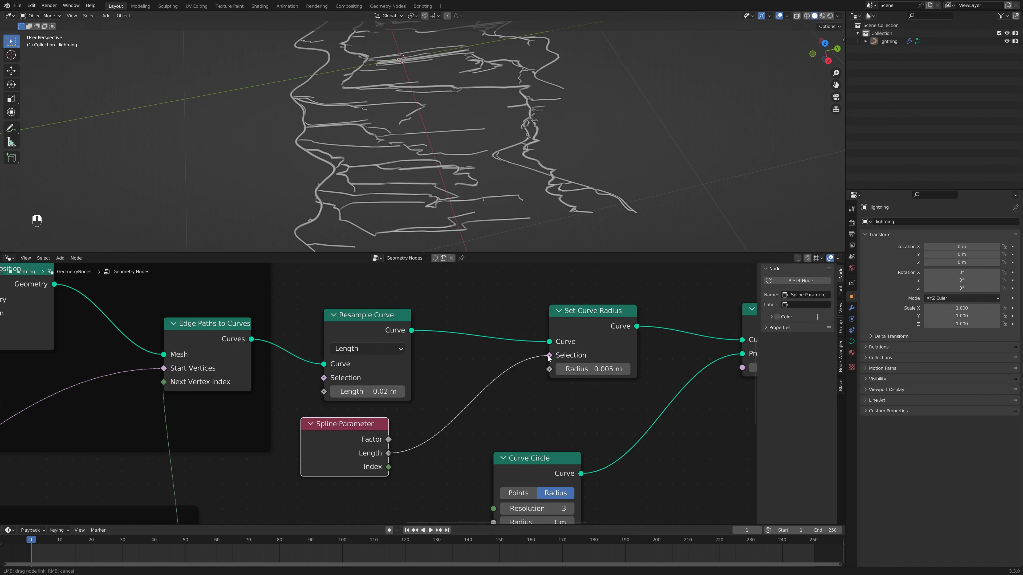
drag(551, 370, 551, 370)
scroll(442, 161, down, 6)
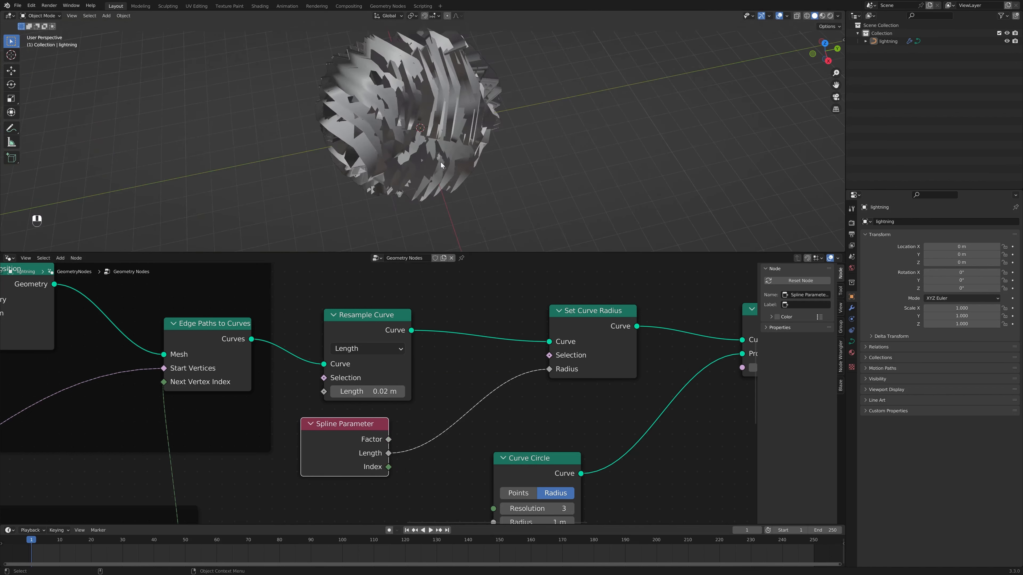
middle_drag(441, 161, 550, 121)
Move the Curve Circle node aside and insert a Math node between Spline Parameter and Set Curve Radius
scroll(517, 433, down, 2)
drag(511, 438, 572, 440)
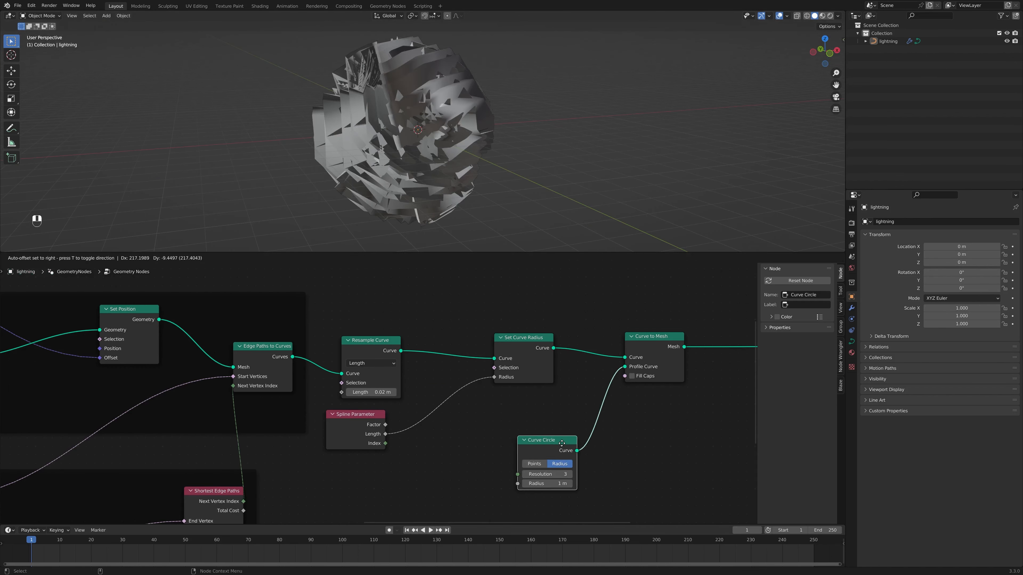
key(shift+a)
click(437, 404)
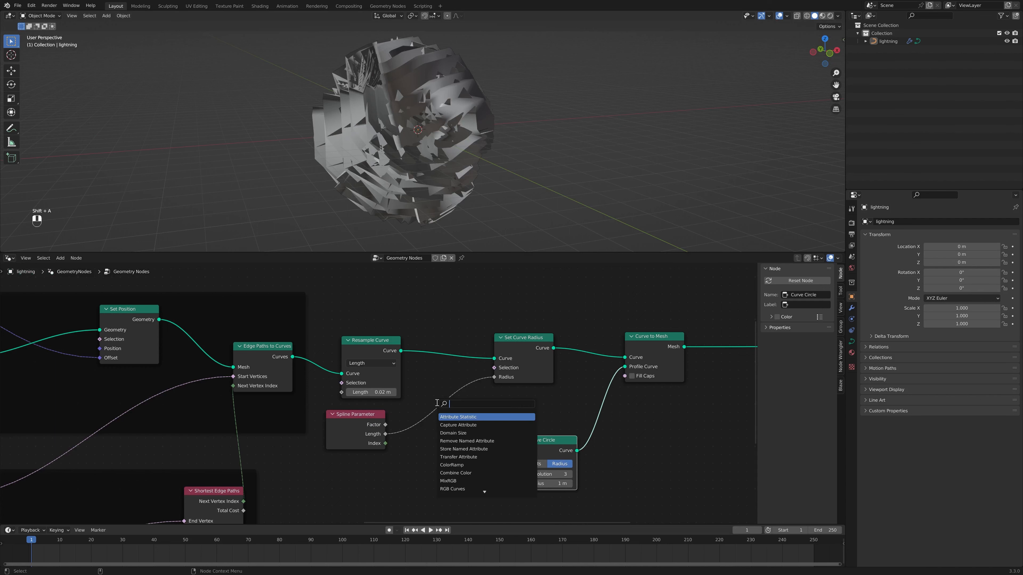
click(465, 418)
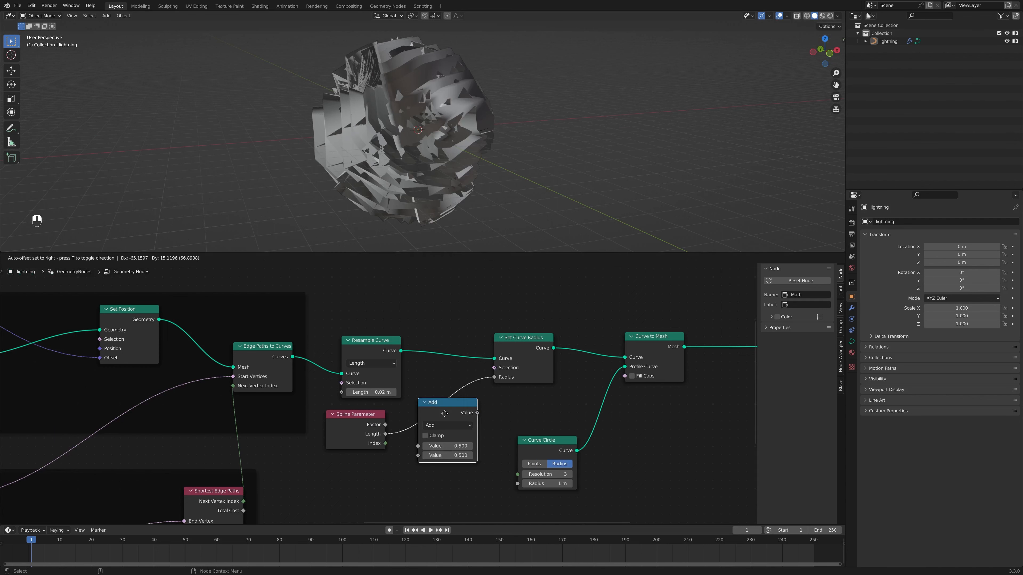
click(455, 423)
Switch the Math node to Divide and set its second value to 33.4
click(454, 424)
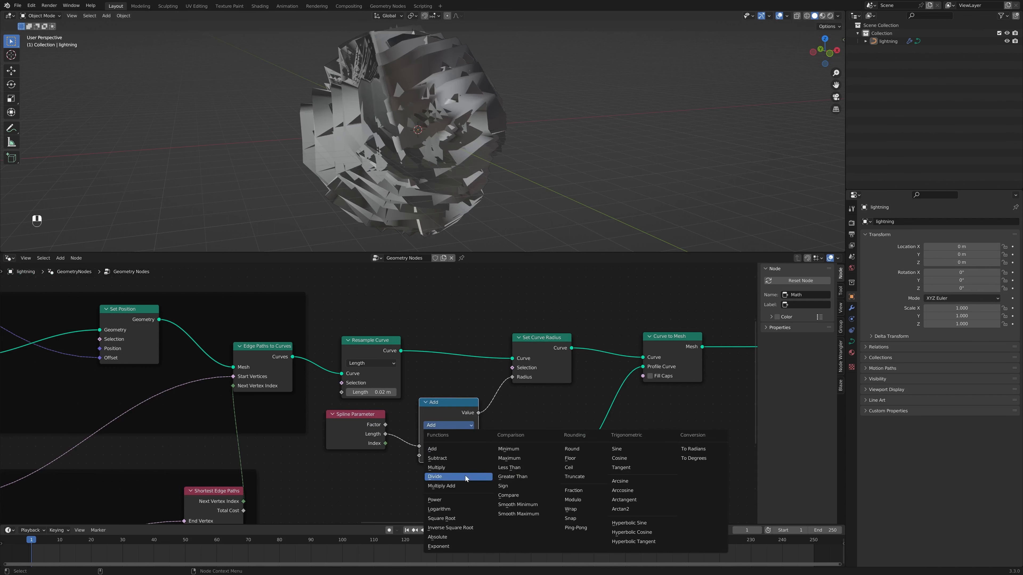
click(441, 475)
drag(443, 455, 467, 455)
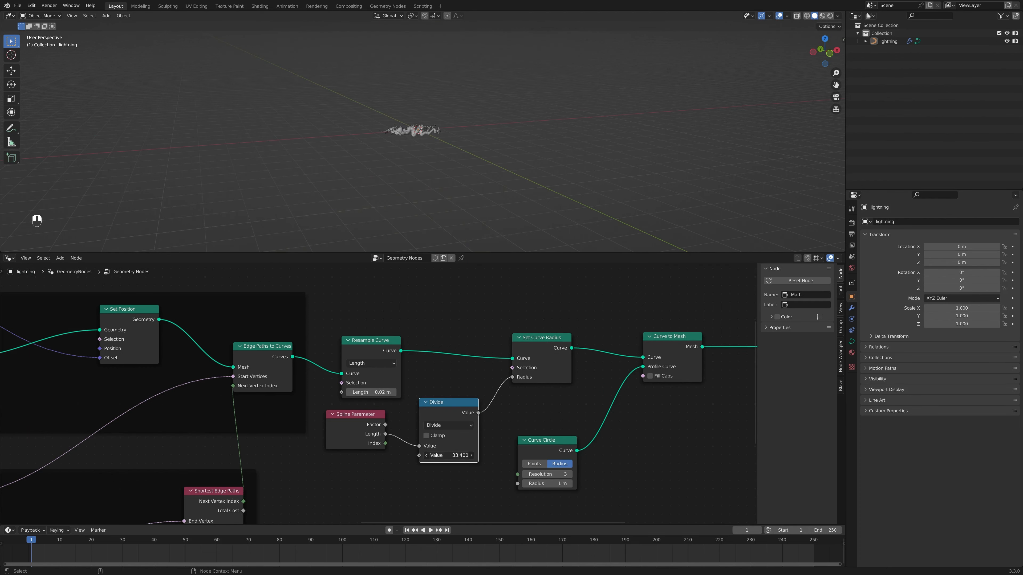
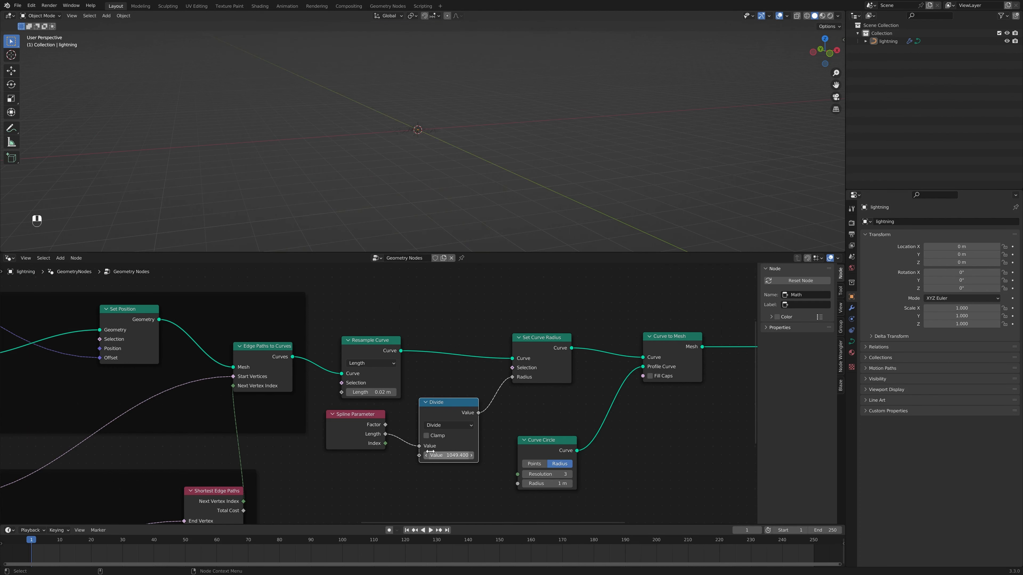
Set the Noise Texture's Roughness to 1.0 and its Detail to 3.4 to make the lightning more jagged
scroll(456, 110, up, 5)
middle_drag(421, 168, 508, 141)
scroll(510, 142, up, 4)
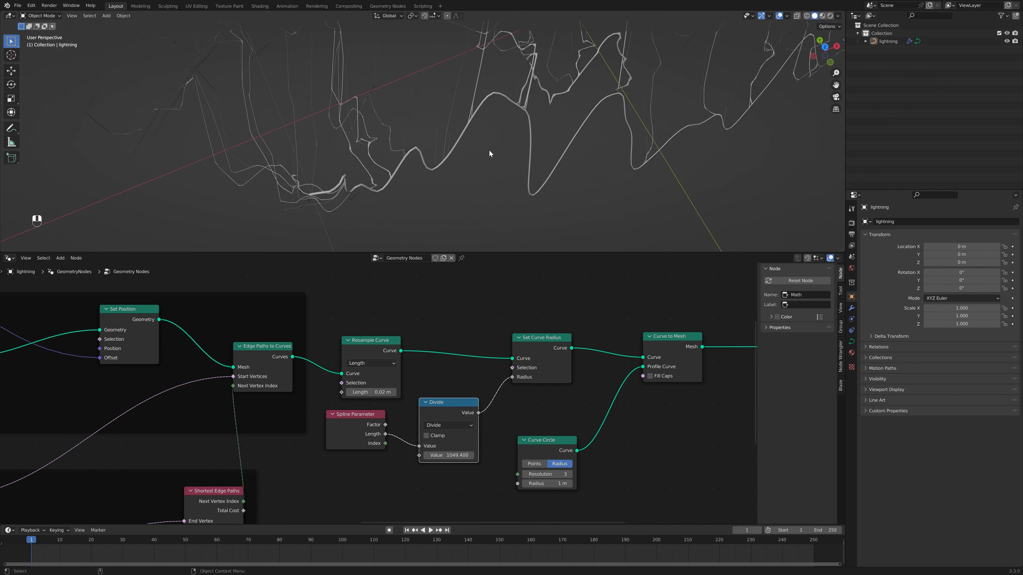
middle_drag(51, 344, 547, 427)
middle_drag(277, 362, 414, 410)
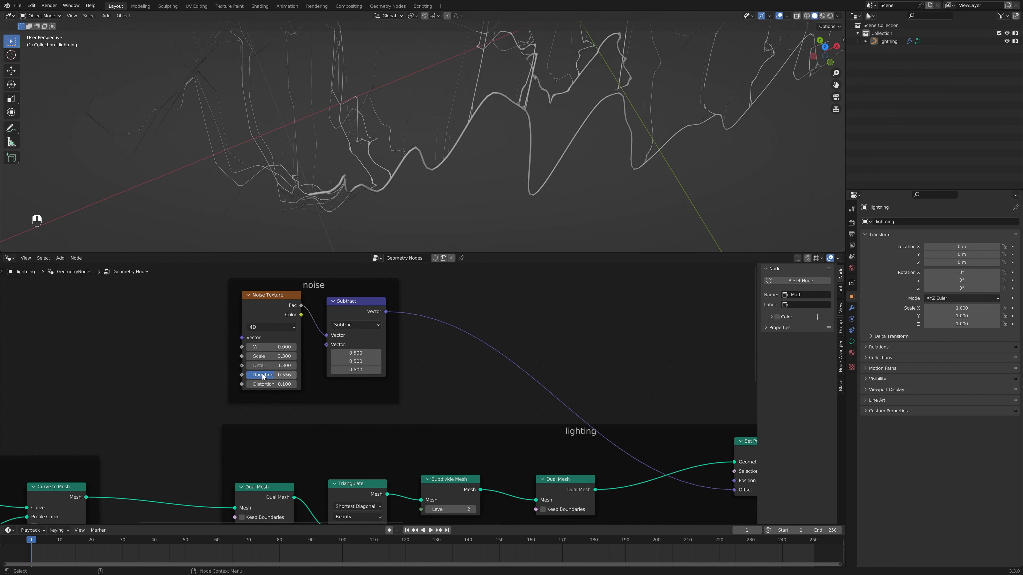
drag(262, 376, 289, 366)
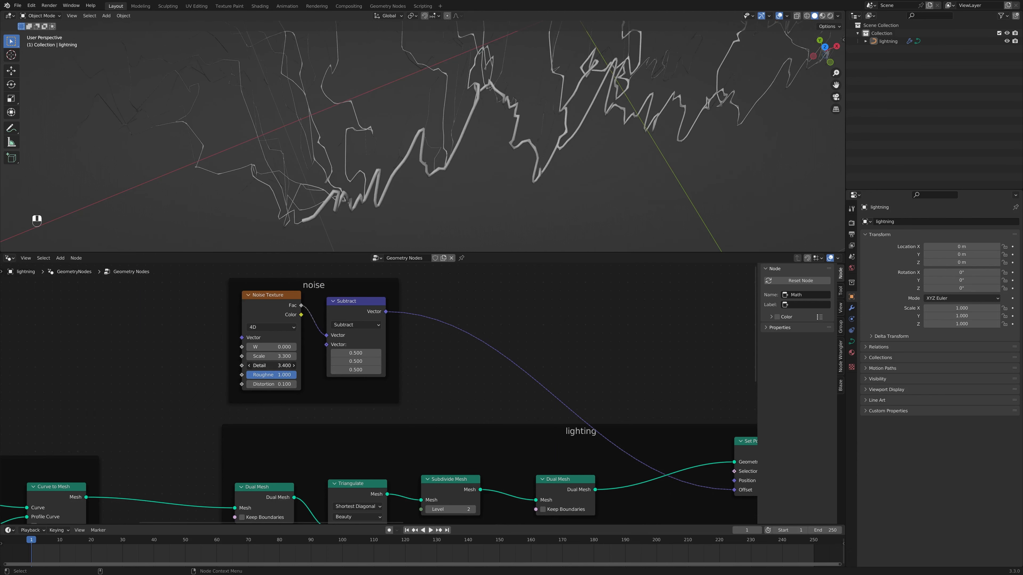
Shift the Noise Texture's W value to get a different lightning shape
mouse_move(435, 133)
middle_down()
mouse_move(450, 116)
mouse_move(424, 105)
mouse_move(445, 150)
middle_up()
middle_drag(400, 344, 584, 319)
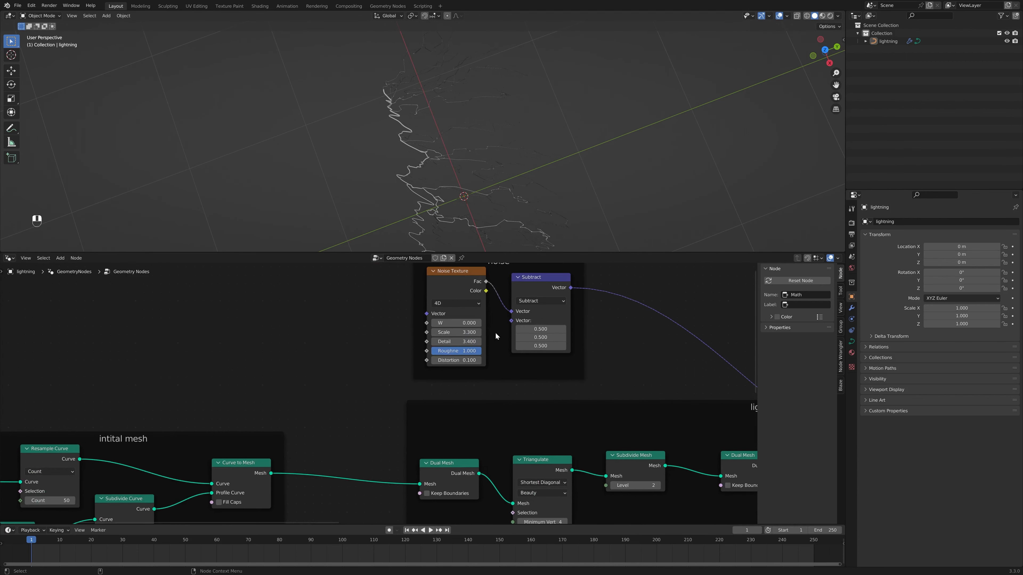
drag(457, 324, 475, 324)
Raise the Subdivide Curve node's Cuts to 4 in the initial mesh frame and mute the node
middle_drag(158, 412, 386, 324)
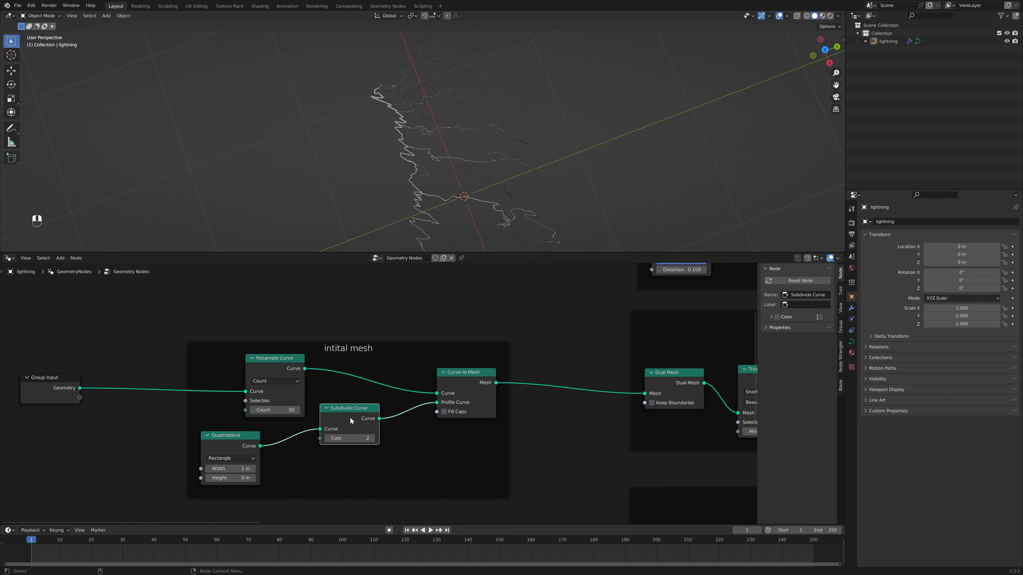
key(m)
key(m)
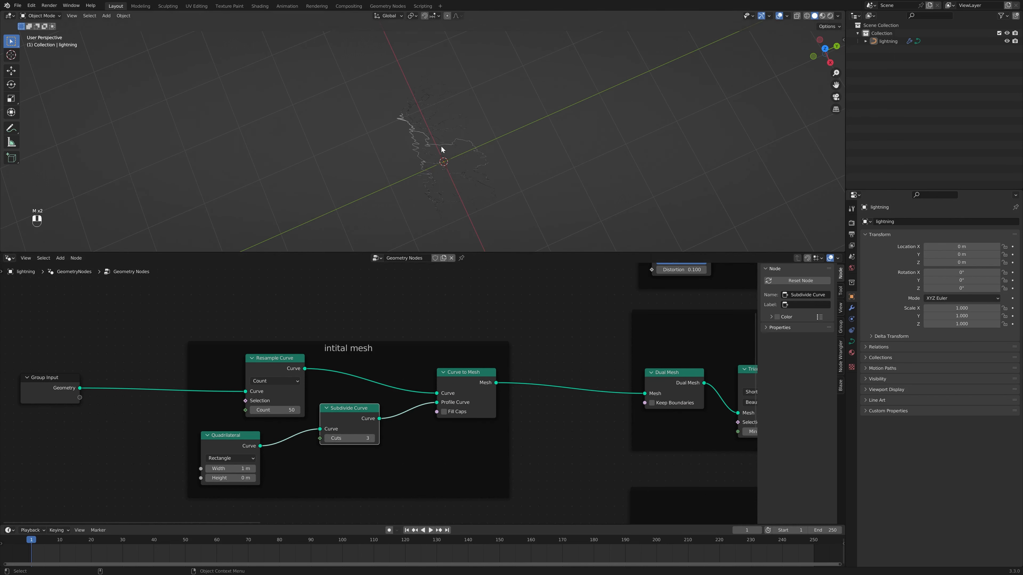
scroll(441, 149, up, 3)
click(372, 439)
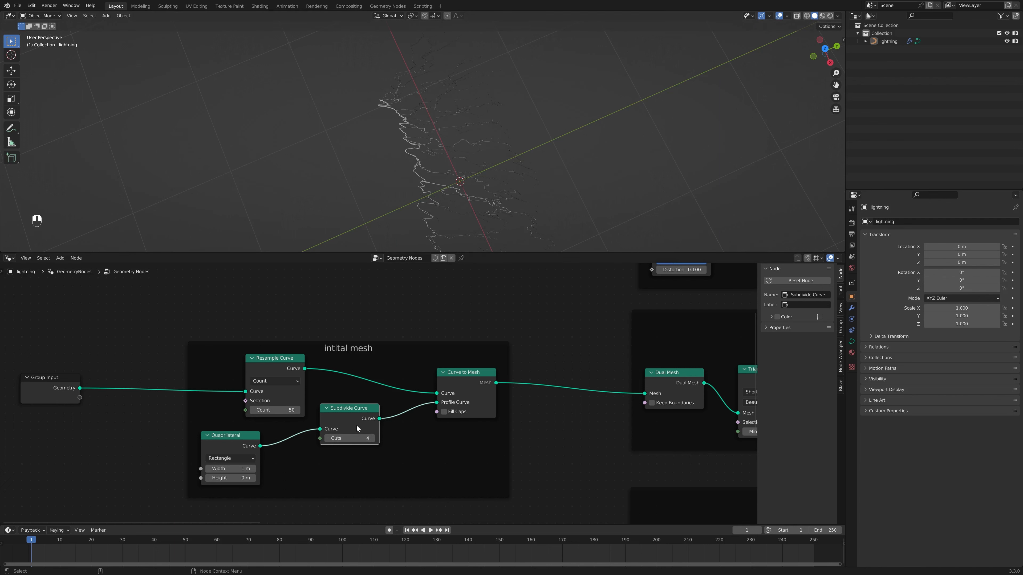
key(m)
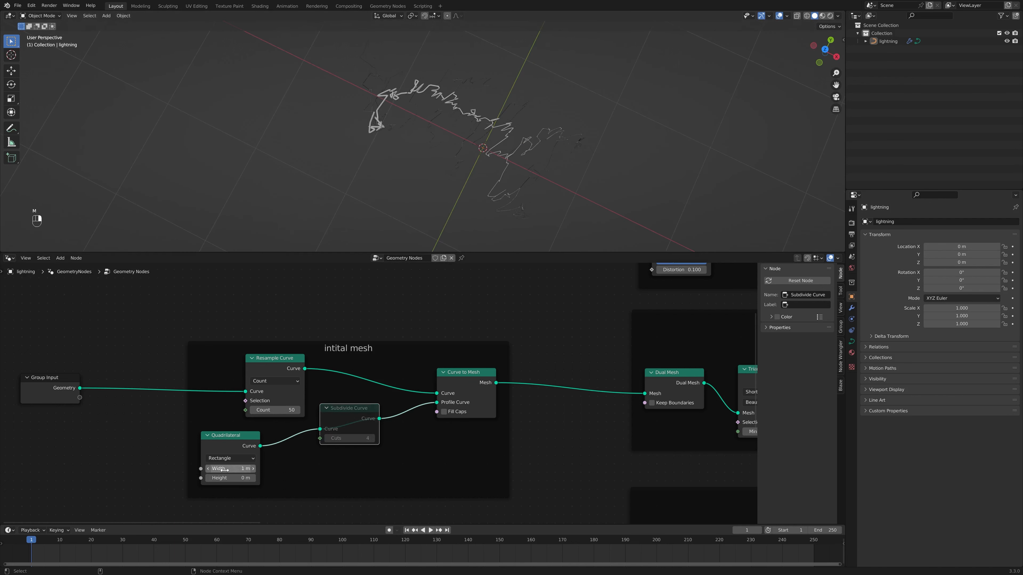
Try a Count of 80 on the initial mesh's Resample Curve node and return it to 50
mouse_move(277, 410)
mouse_down()
mouse_move(242, 410)
mouse_move(278, 412)
mouse_up()
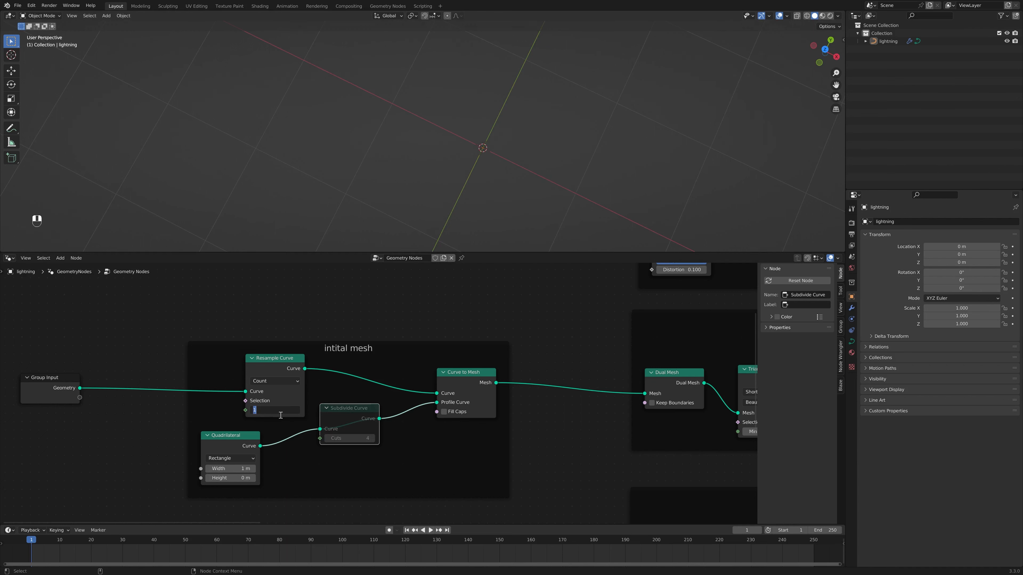
click(280, 413)
text(80)
key(Return)
scroll(543, 113, down, 2)
scroll(533, 118, up, 7)
middle_drag(543, 114, 484, 178)
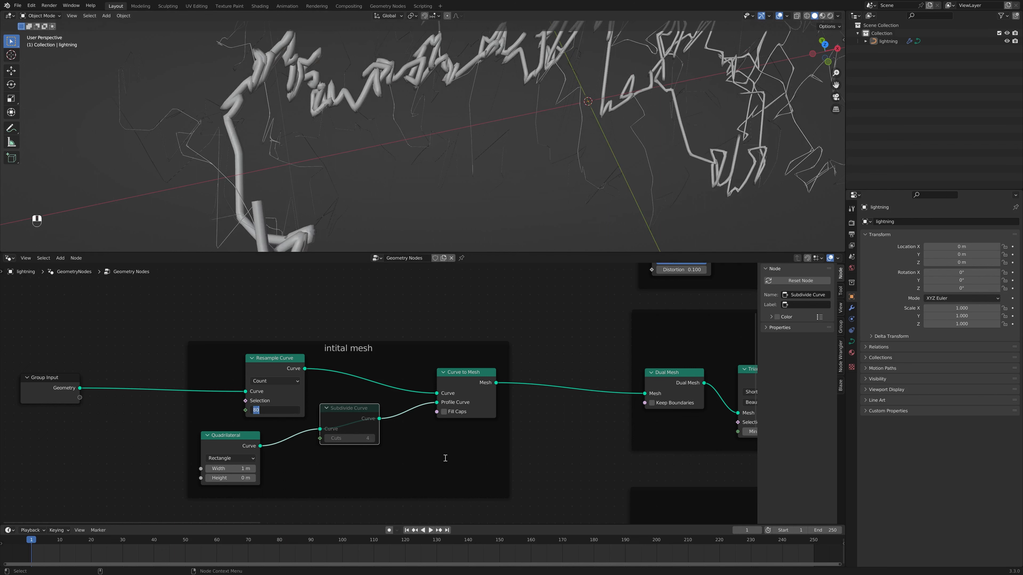
text(50)
key(Return)
scroll(595, 193, down, 4)
scroll(656, 360, down, 3)
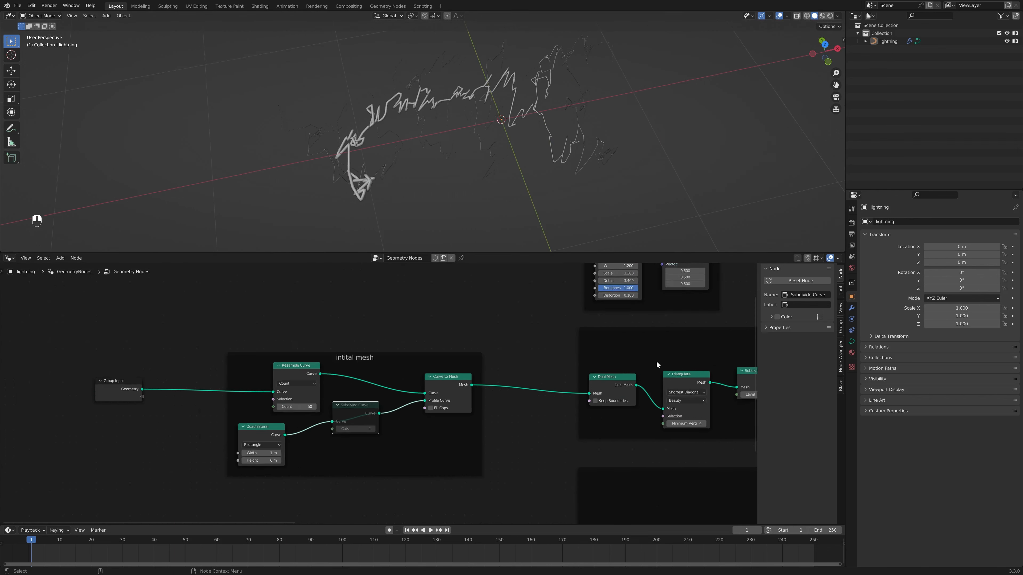
Compare the lightning mesh up close with the Resample Curve node after Edge Paths to Curves muted and enabled
middle_drag(656, 361, 224, 336)
middle_drag(692, 365, 355, 362)
scroll(467, 376, up, 4)
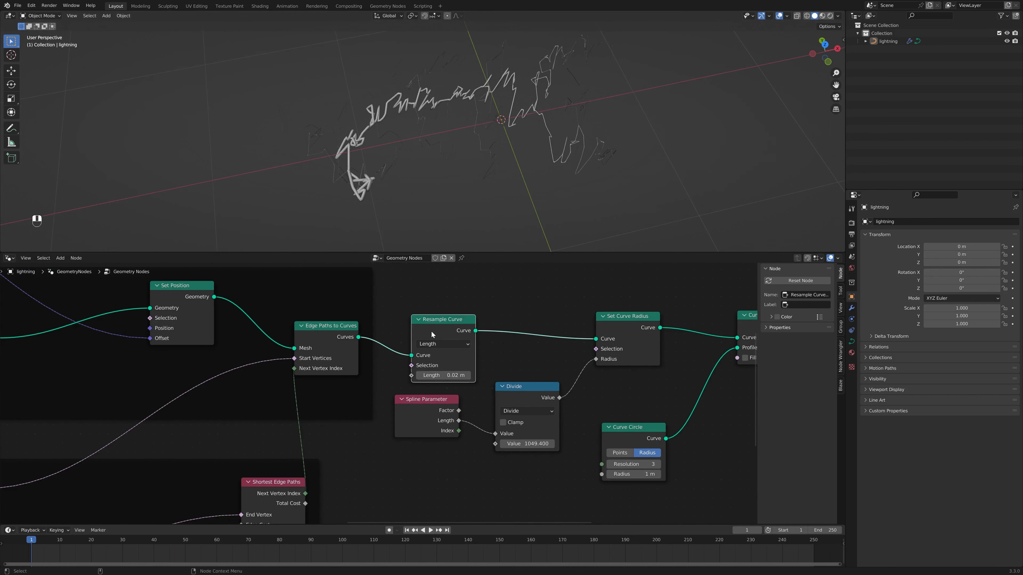
key(m)
key(m)
scroll(464, 166, up, 5)
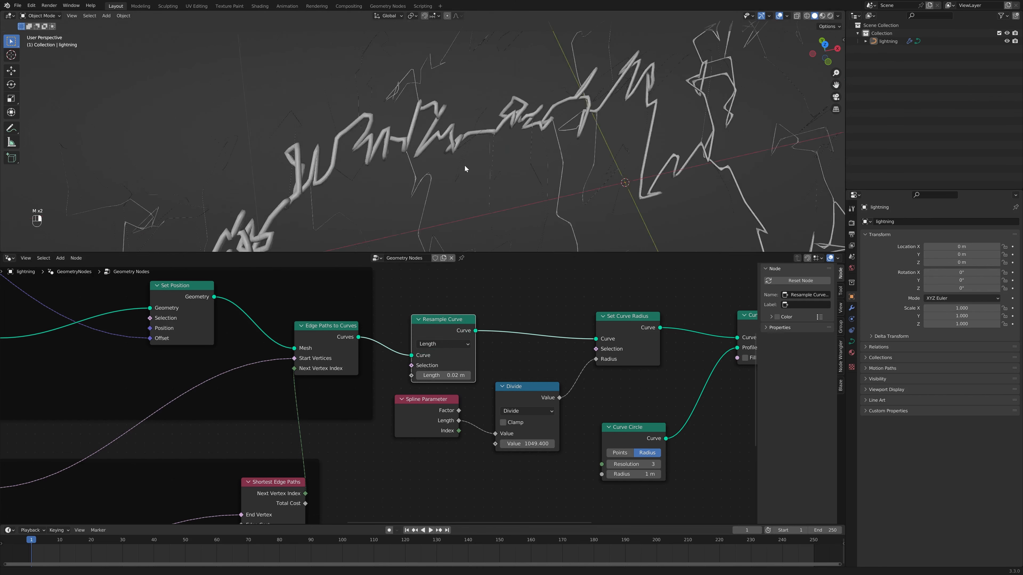
scroll(464, 166, up, 6)
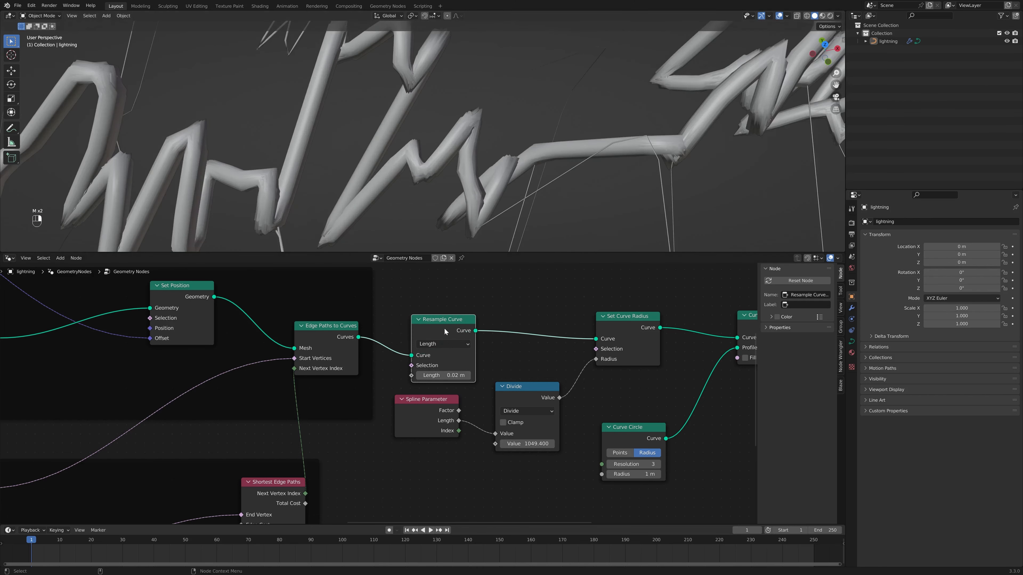
key(m)
key(m)
Set the Length of the Resample Curve node after Edge Paths to Curves to 0.01 m
click(458, 375)
key(Return)
scroll(499, 149, down, 4)
middle_drag(500, 149, 539, 109)
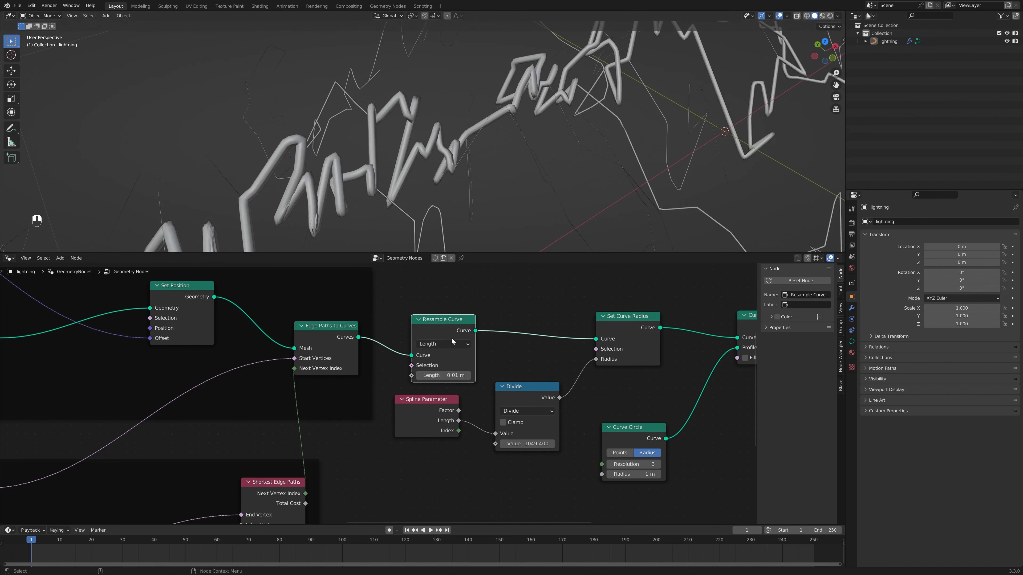
Compare the thick bends of the lightning mesh with the 0.01 m Resample Curve muted and enabled, leaving it enabled
key(m)
key(m)
key(m)
middle_drag(432, 185, 426, 99)
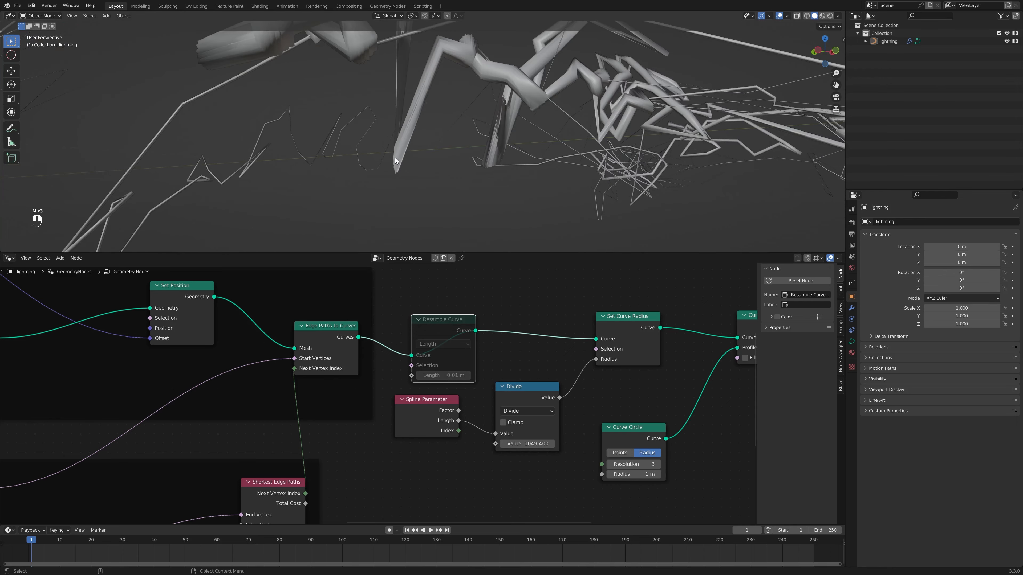
key(m)
key(m)
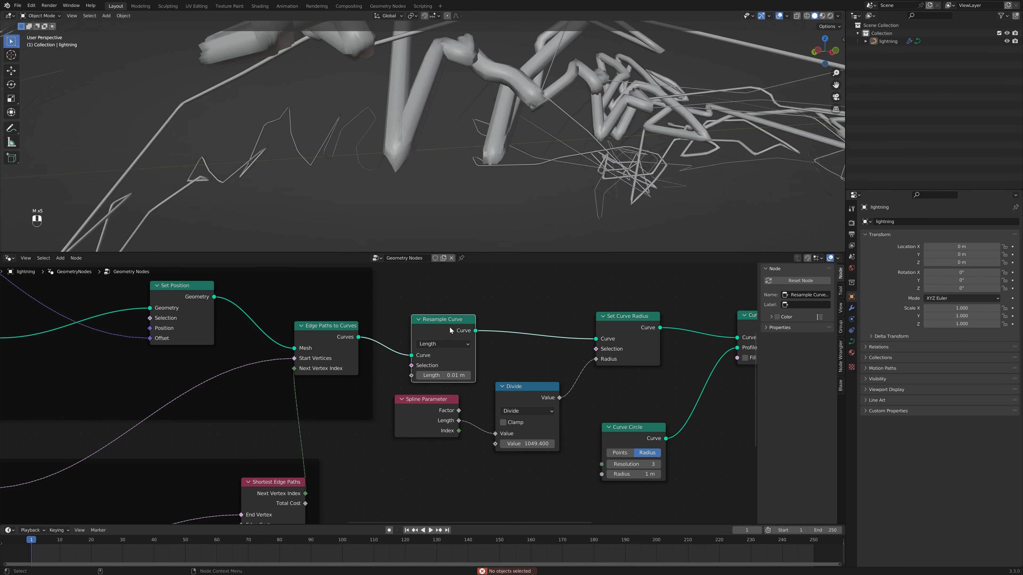
middle_drag(452, 181, 551, 194)
scroll(558, 141, down, 5)
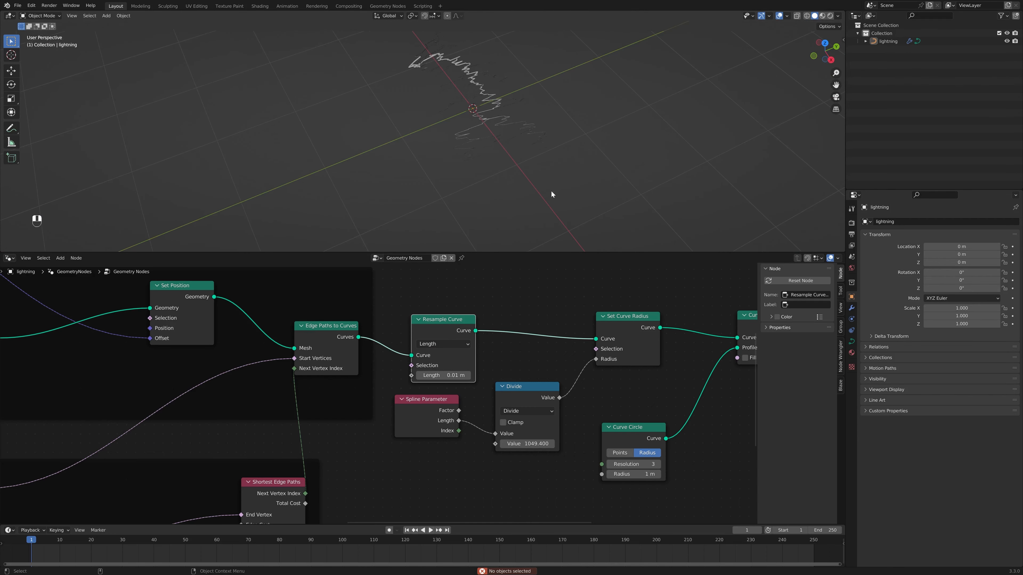
Add a Set Material node after Curve to Mesh and assign the existing material named Material
middle_drag(699, 386, 420, 397)
middle_drag(650, 409, 500, 405)
key(shift+a)
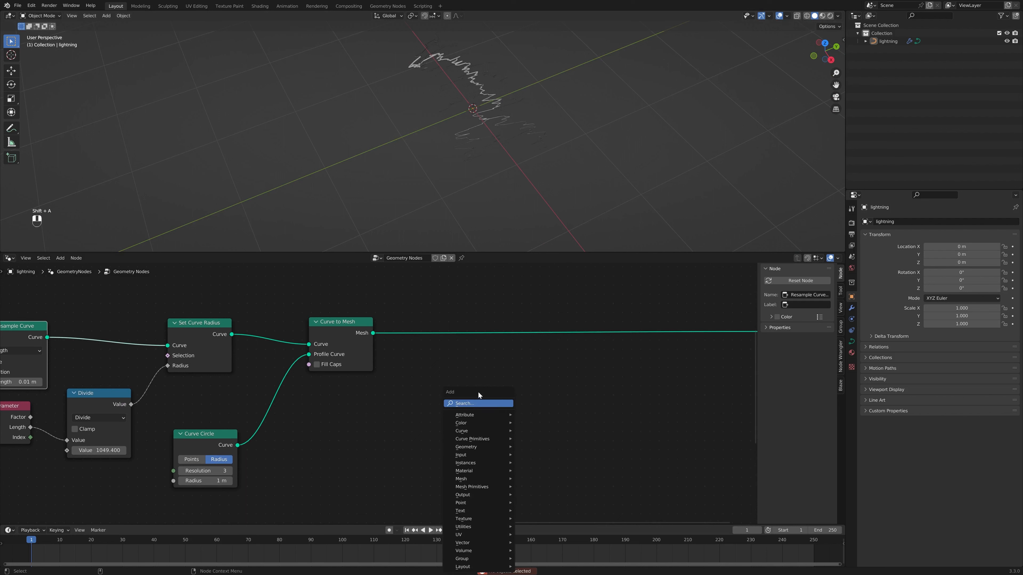
click(478, 403)
text(set ma)
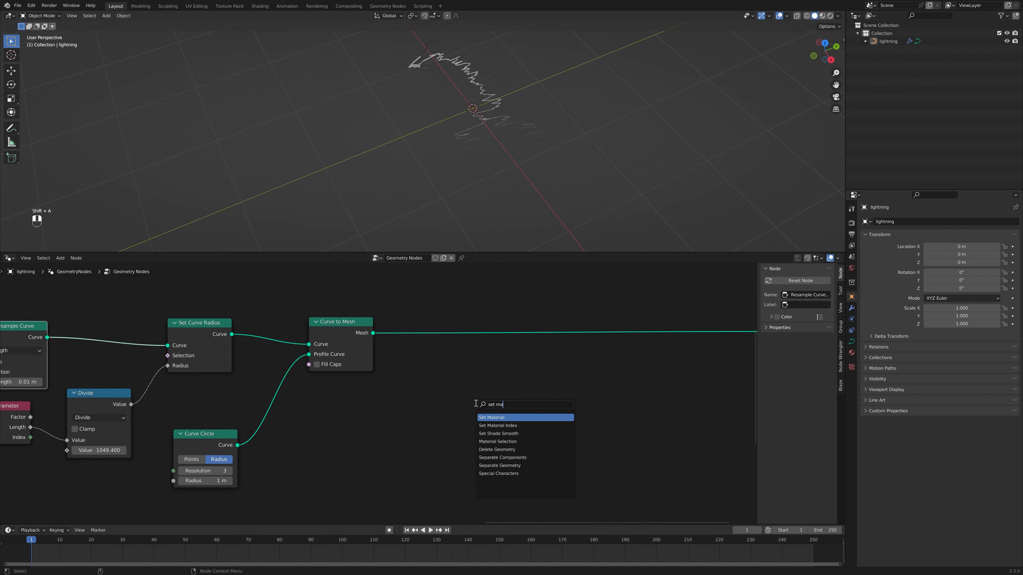
text(t)
click(504, 418)
click(519, 326)
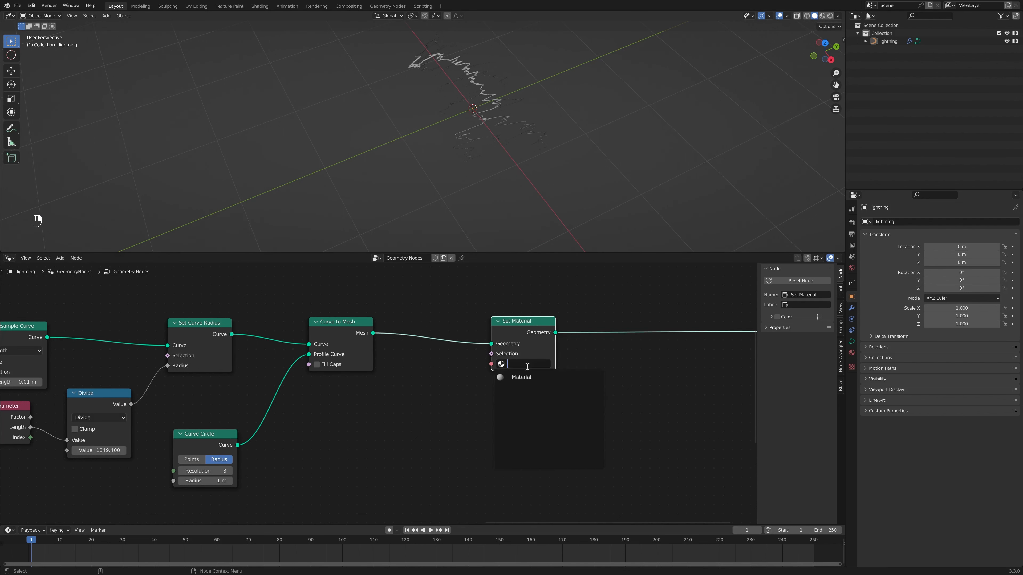
click(521, 377)
Split the node editor into two areas, hide their sidebars, and change the wider area to the Shader Editor
drag(843, 256, 376, 296)
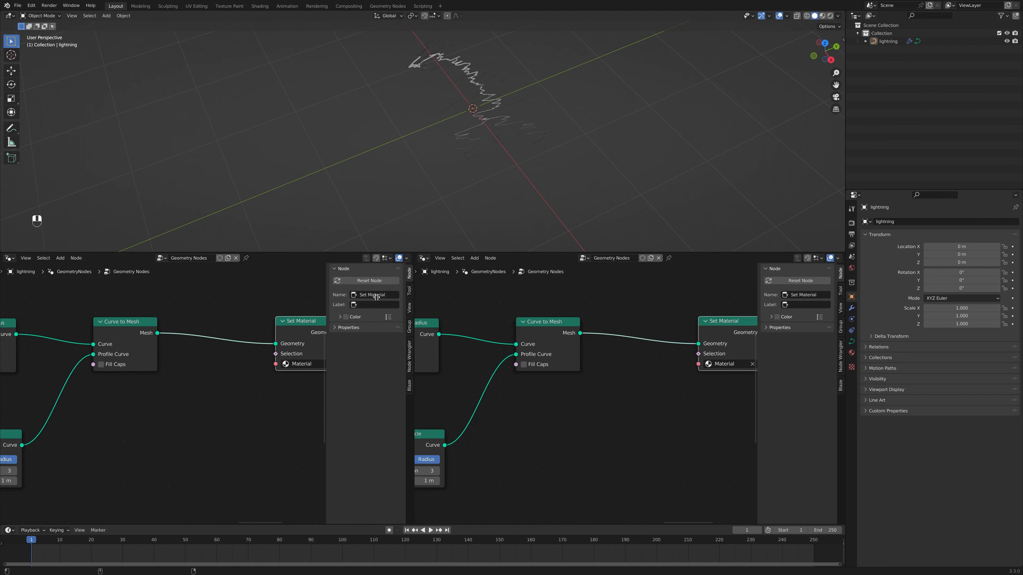
drag(335, 346, 272, 343)
key(n)
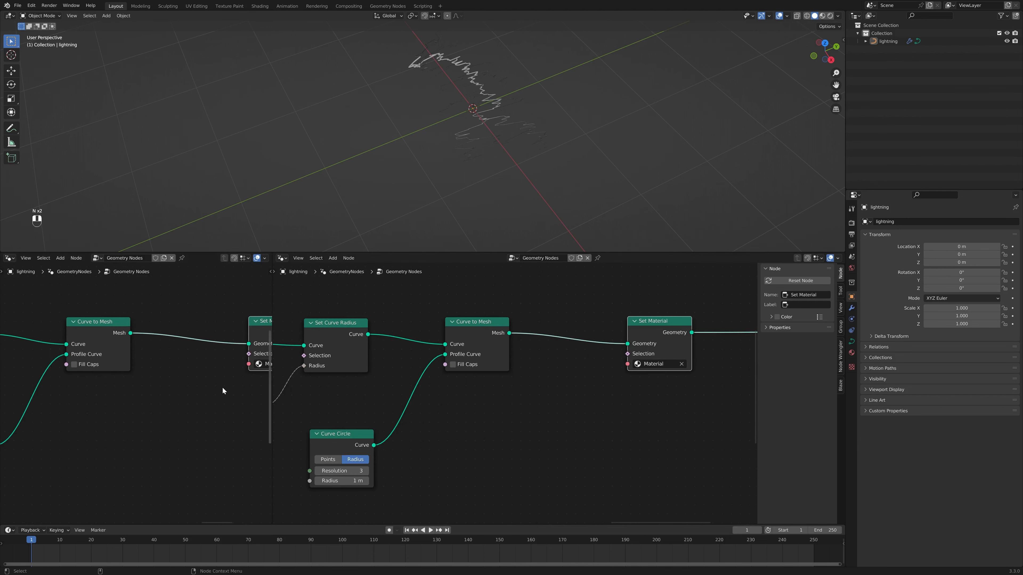
key(n)
click(282, 258)
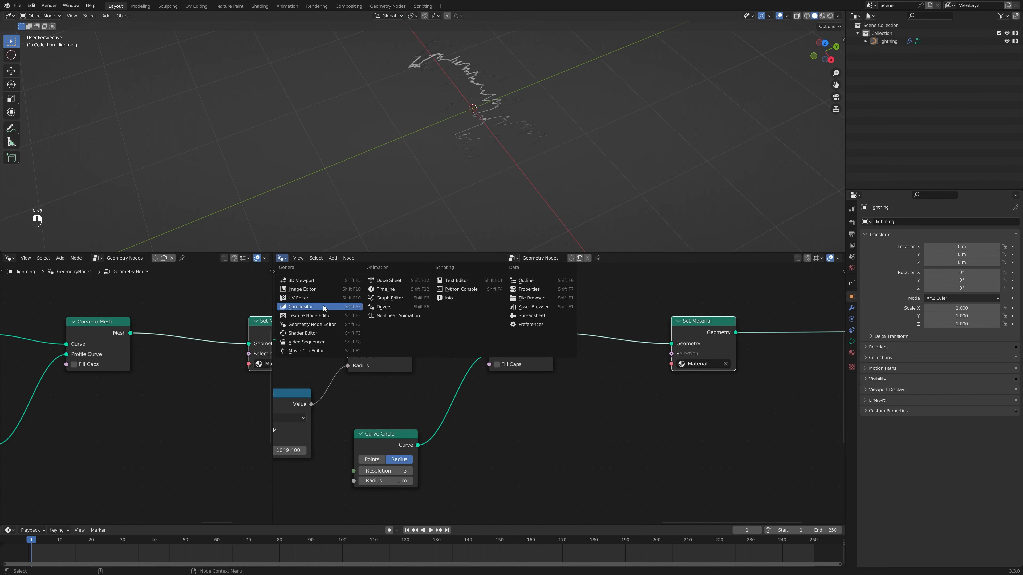
click(309, 334)
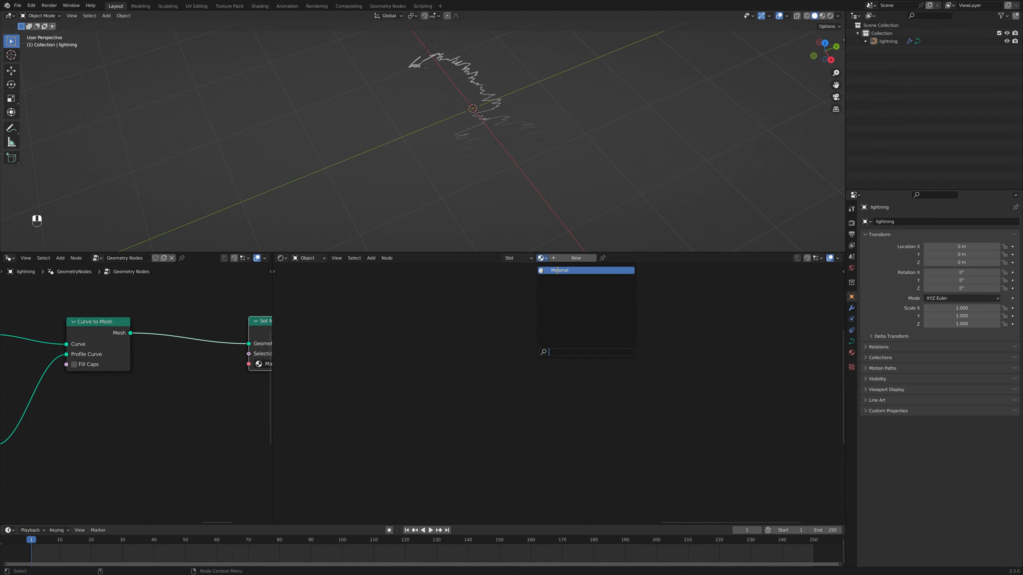
Assign Material to the lightning object's material slot and show the viewport in Material Preview shading
click(557, 270)
click(822, 17)
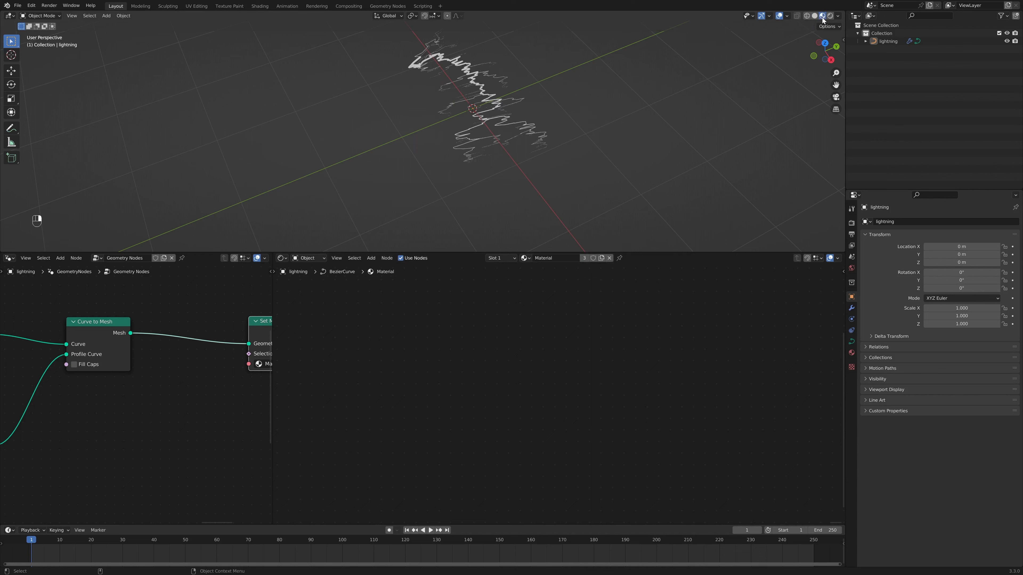
middle_drag(548, 144, 662, 128)
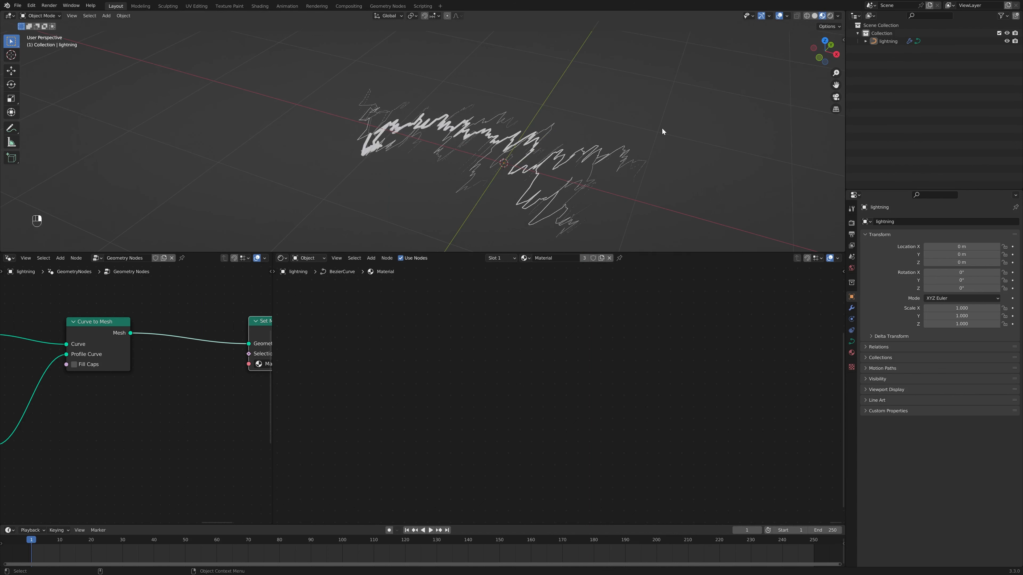
click(814, 16)
click(824, 17)
Move the Material Output node away from the Principled BSDF and add an Emission shader on the link between them
key(Home)
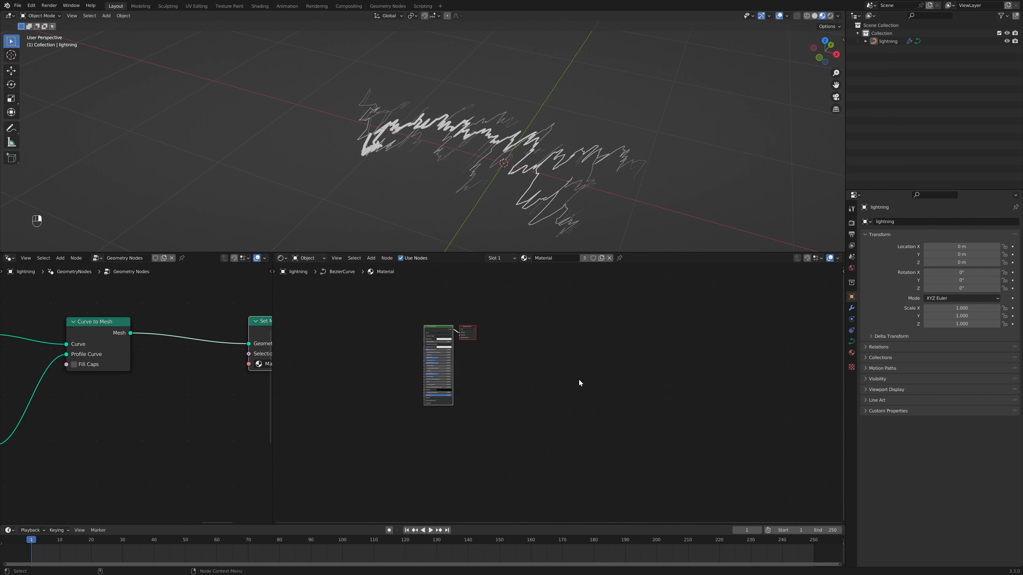
drag(508, 325, 656, 334)
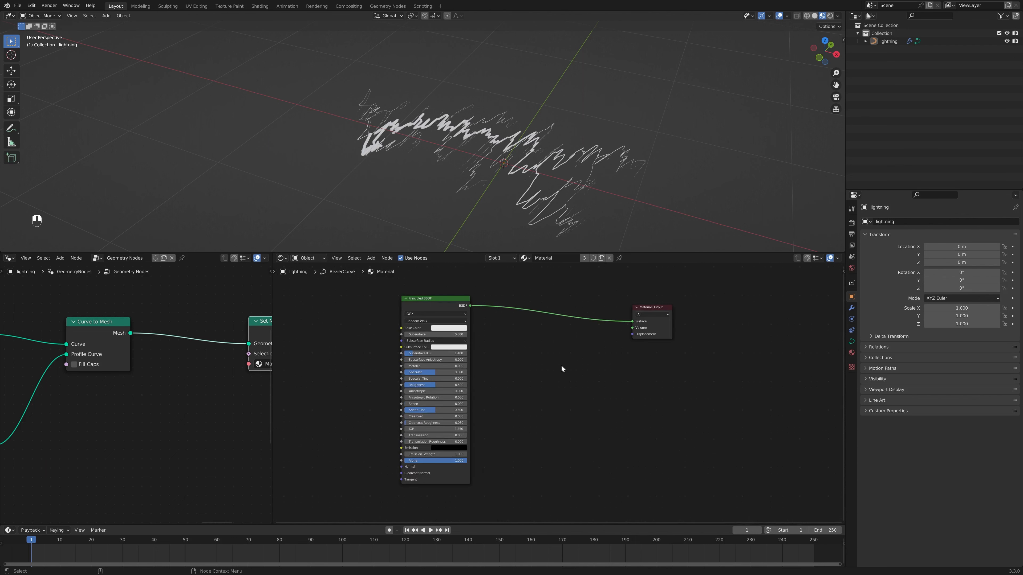
key(shift+a)
text(e)
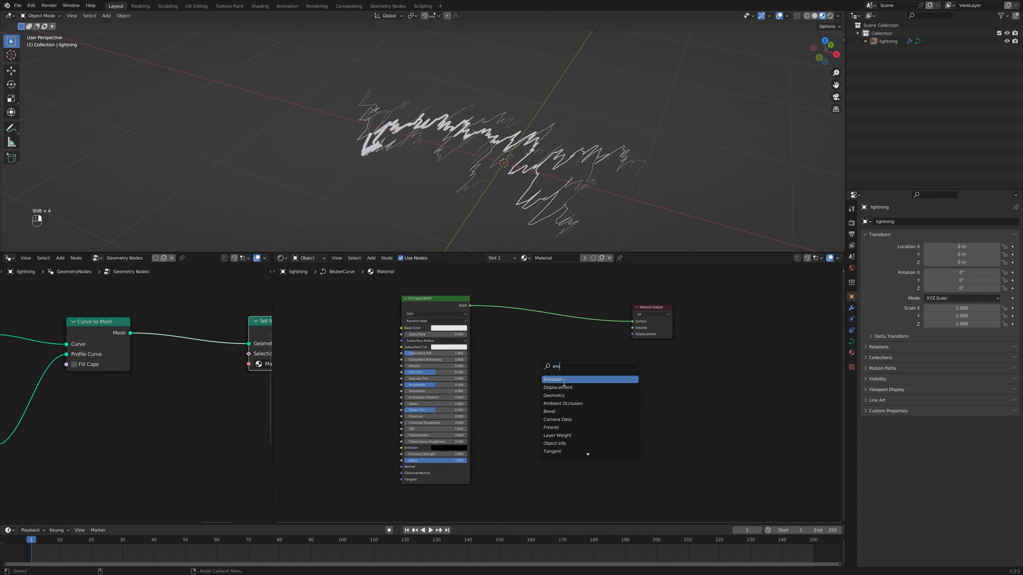
text(m)
key(Return)
click(566, 348)
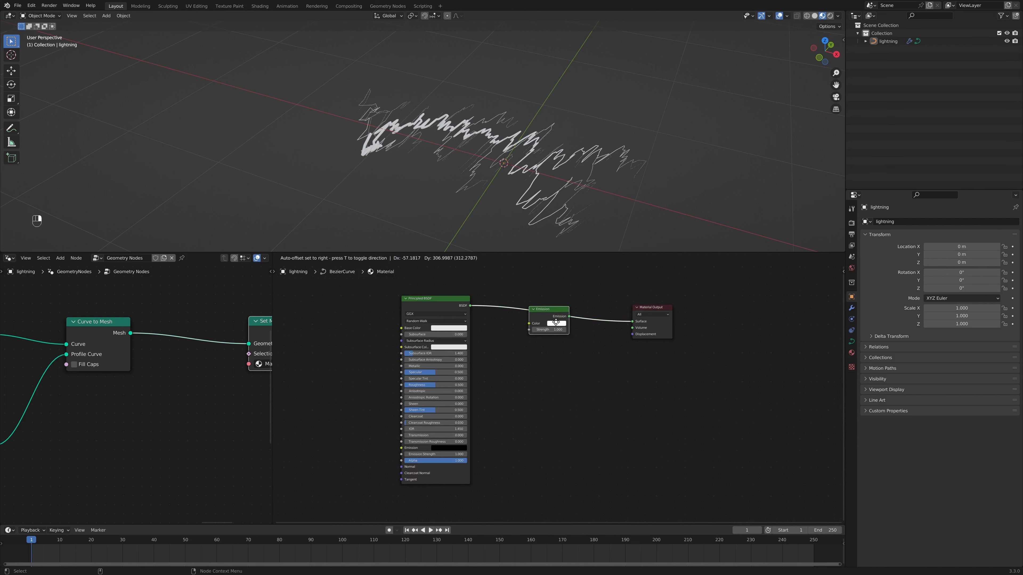
Set the Emission shader's color to a light blue-violet and its Strength to 42.4
click(557, 323)
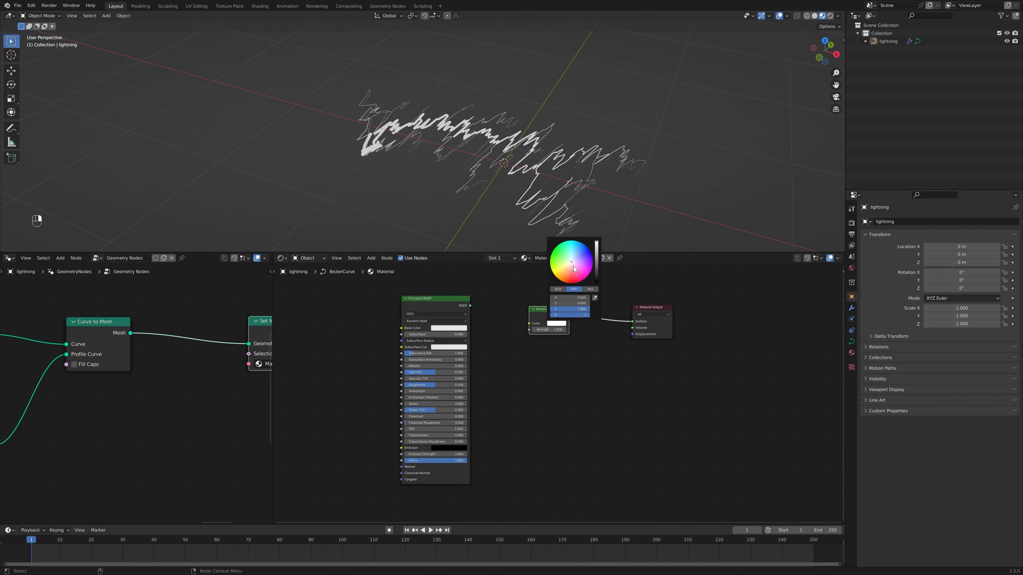
mouse_move(574, 269)
mouse_down()
mouse_move(586, 251)
mouse_move(578, 256)
mouse_up()
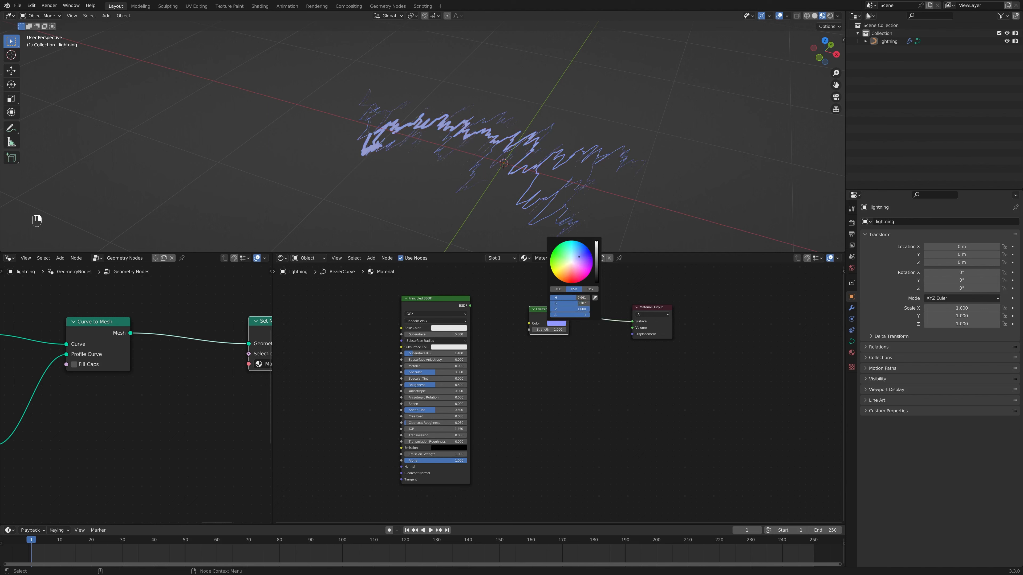
drag(545, 329, 630, 329)
scroll(530, 166, up, 3)
middle_drag(529, 166, 564, 169)
Enable Bloom in the scene's Eevee render settings
click(851, 222)
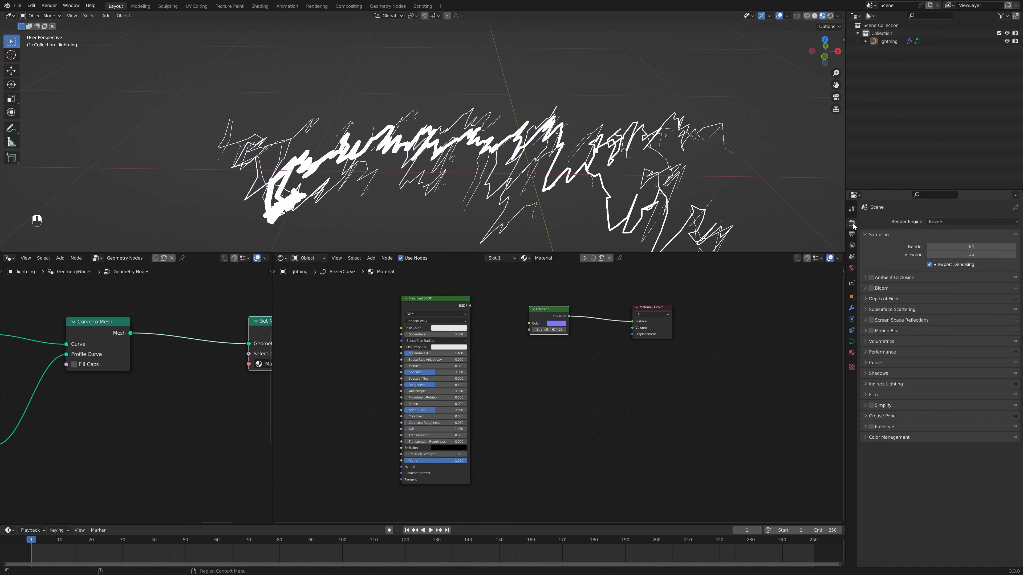
click(871, 288)
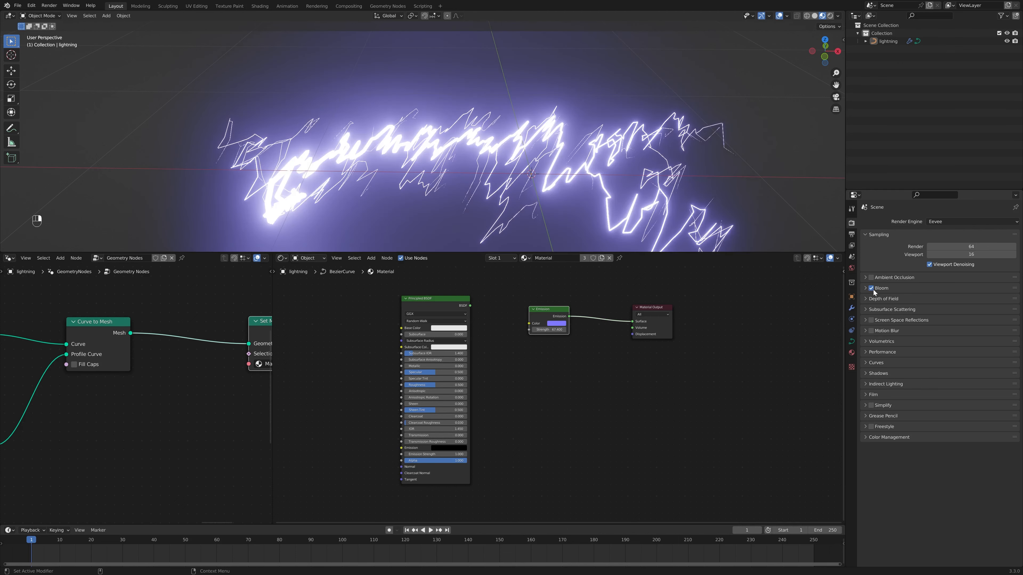
scroll(443, 161, up, 2)
Change the Emission shader's color to a sky blue and set its Strength to 50
click(556, 324)
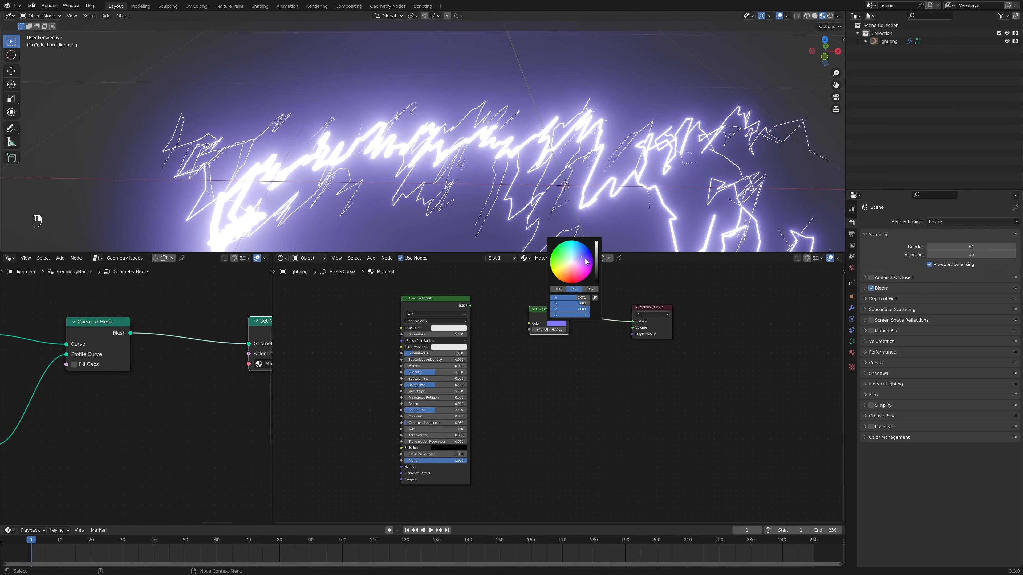
mouse_move(581, 259)
mouse_down()
mouse_move(558, 253)
mouse_move(552, 266)
mouse_move(579, 249)
mouse_up()
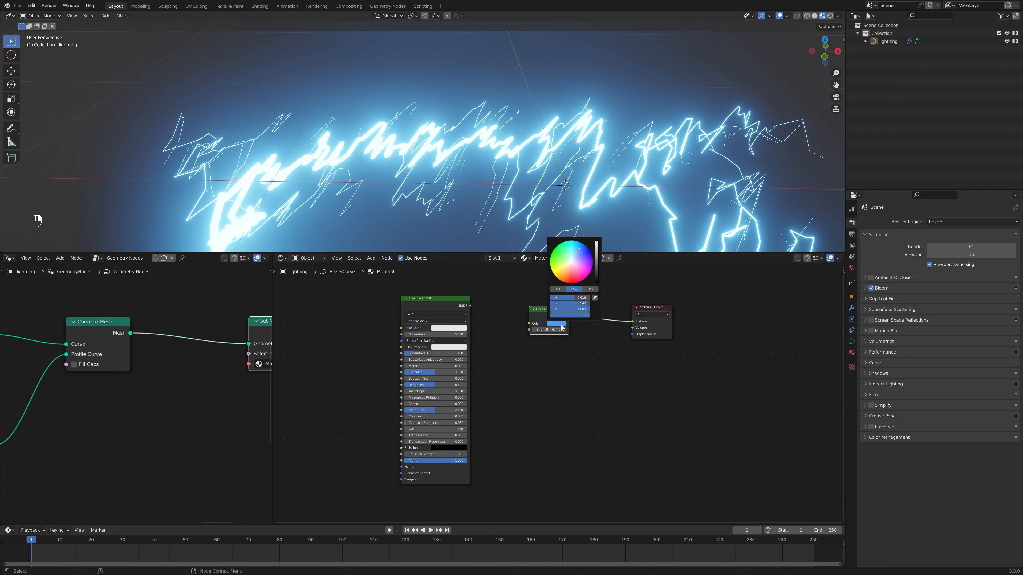
mouse_move(558, 329)
mouse_down()
mouse_move(451, 329)
mouse_move(540, 329)
mouse_up()
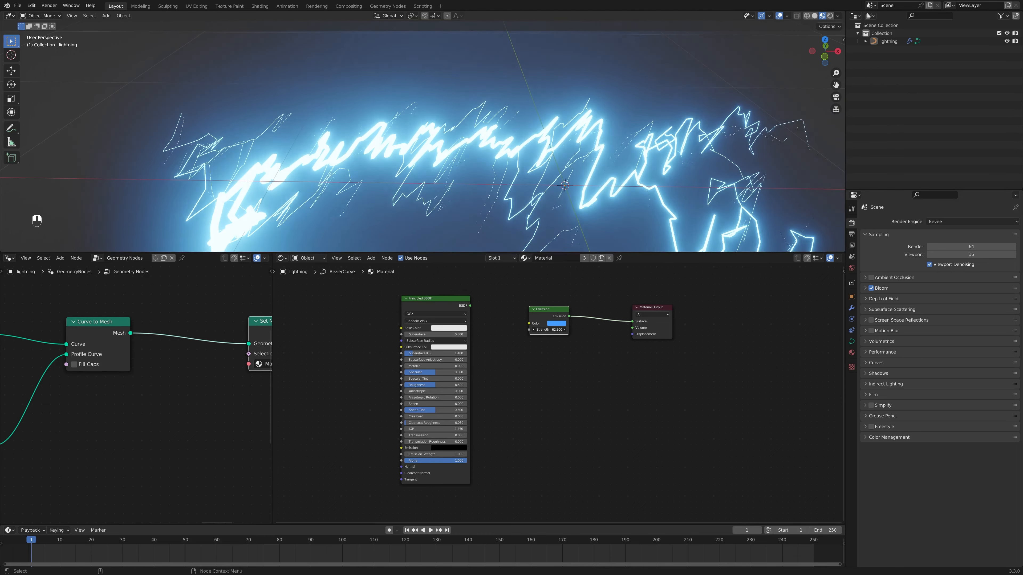
click(556, 329)
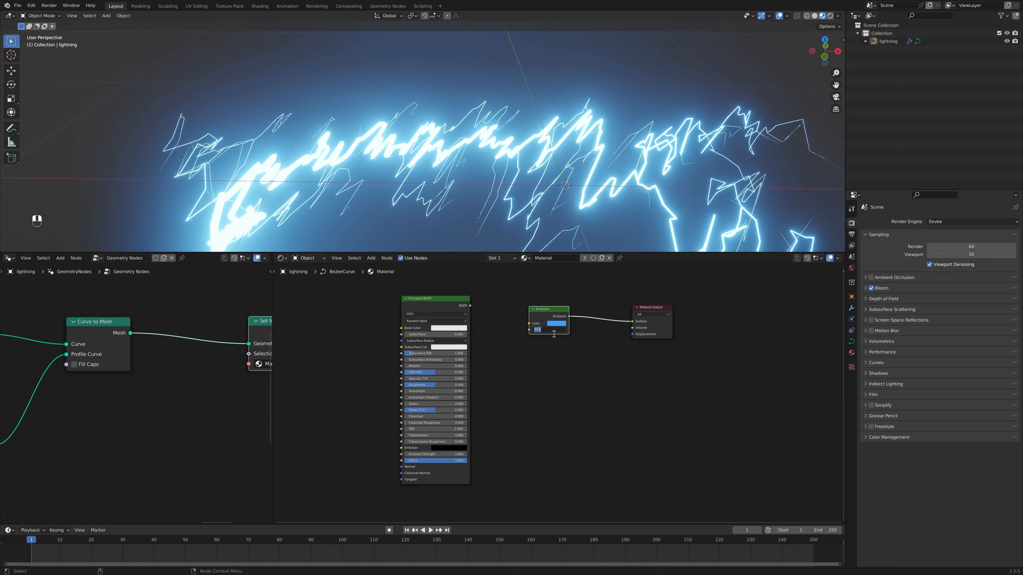
text(50)
key(Return)
Select the lightning object, enter Edit Mode and try moving one end point of its curve
middle_drag(577, 97, 570, 148)
scroll(549, 185, up, 5)
scroll(554, 174, down, 5)
scroll(562, 171, up, 4)
click(523, 177)
scroll(520, 181, down, 3)
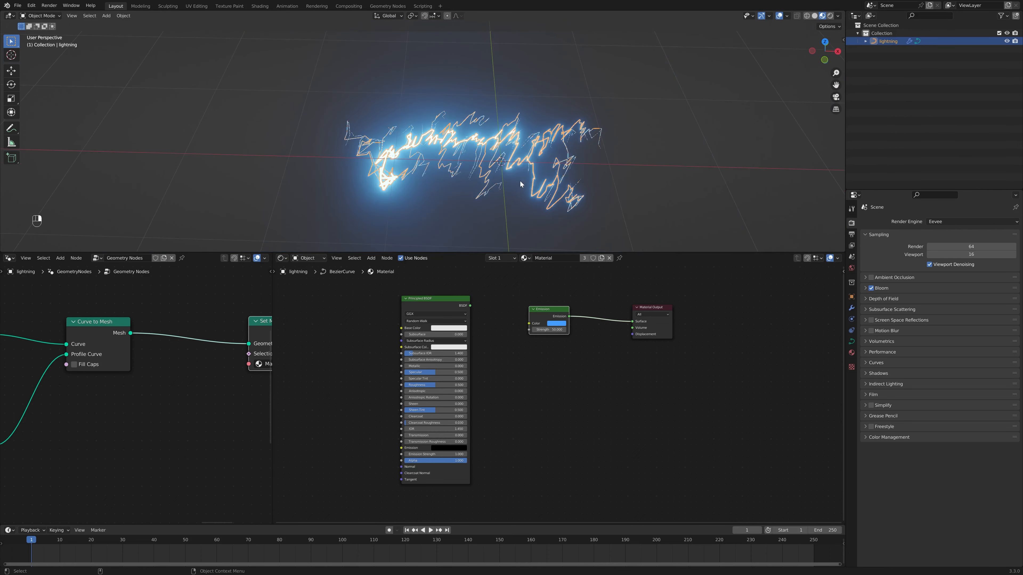
key(Tab)
key(g)
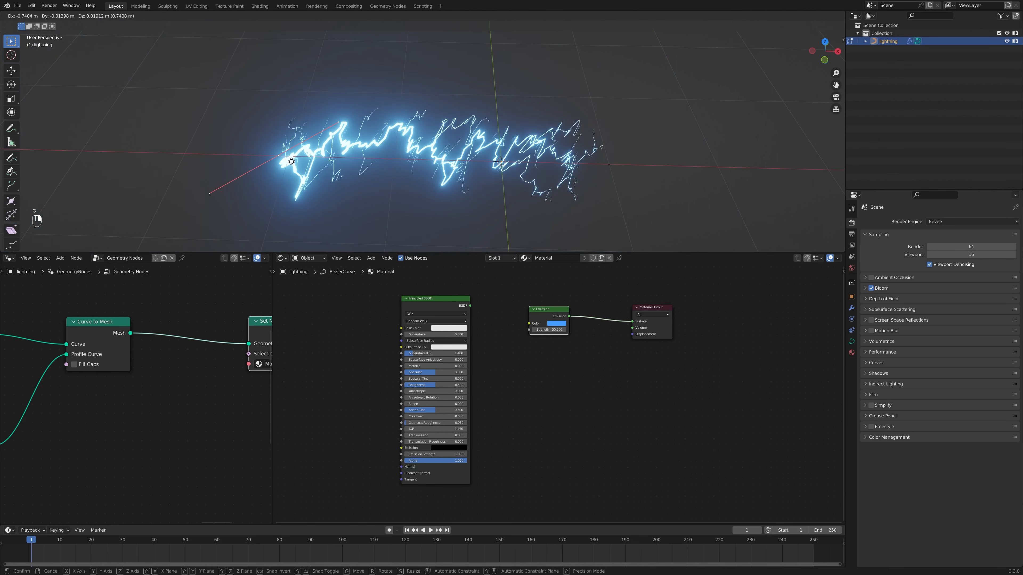
right_click(293, 160)
Select all control points of the lightning curve and delete the vertices
scroll(295, 137, down, 4)
drag(299, 89, 647, 216)
key(x)
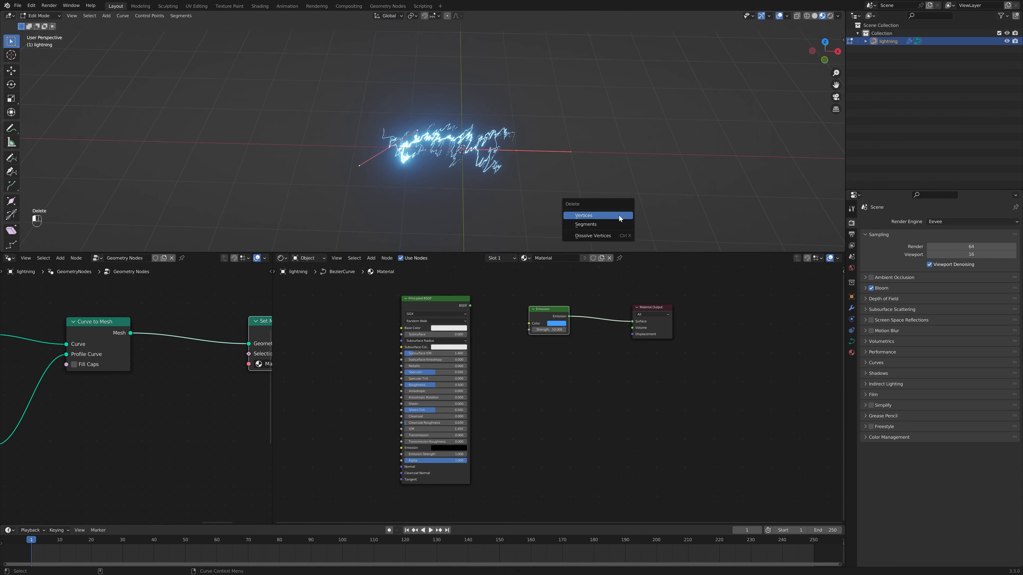
click(616, 216)
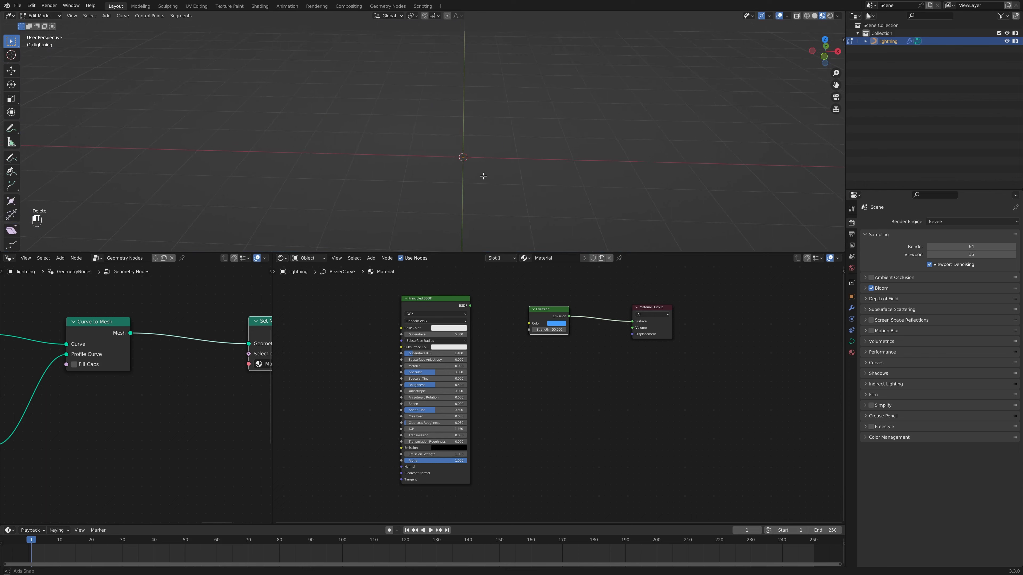
Draw a freehand zigzag Bezier curve in the emptied lightning object with the Draw tool
click(11, 158)
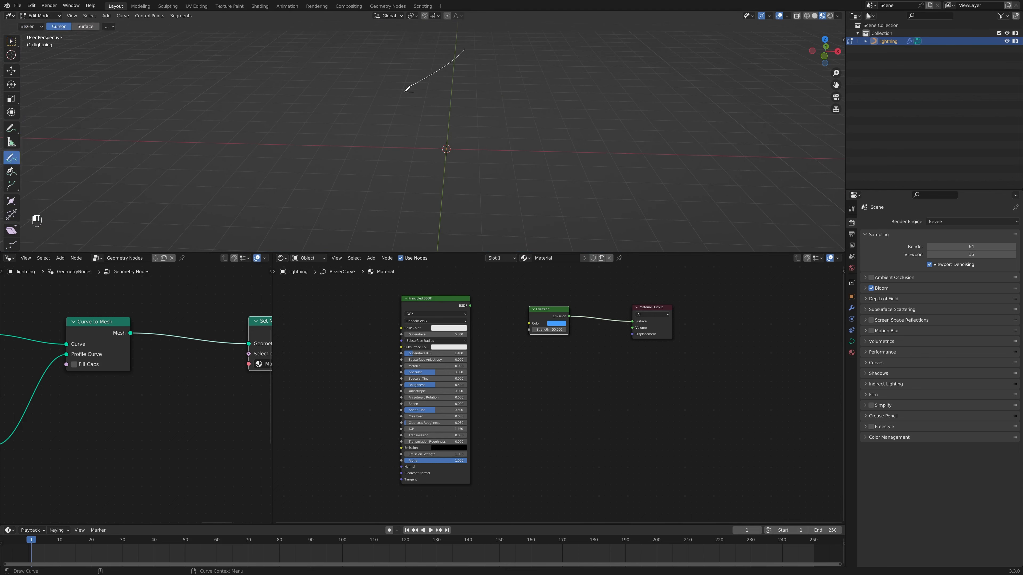
drag(409, 88, 402, 96)
mouse_move(403, 97)
middle_down()
mouse_move(598, 160)
mouse_move(660, 132)
middle_up()
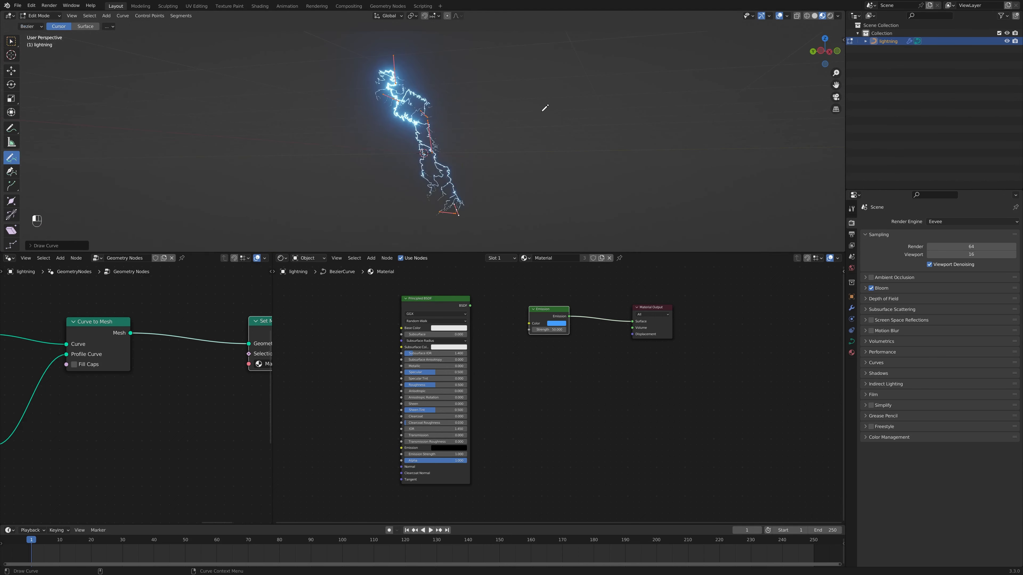
middle_drag(544, 108, 550, 136)
middle_drag(385, 202, 513, 103)
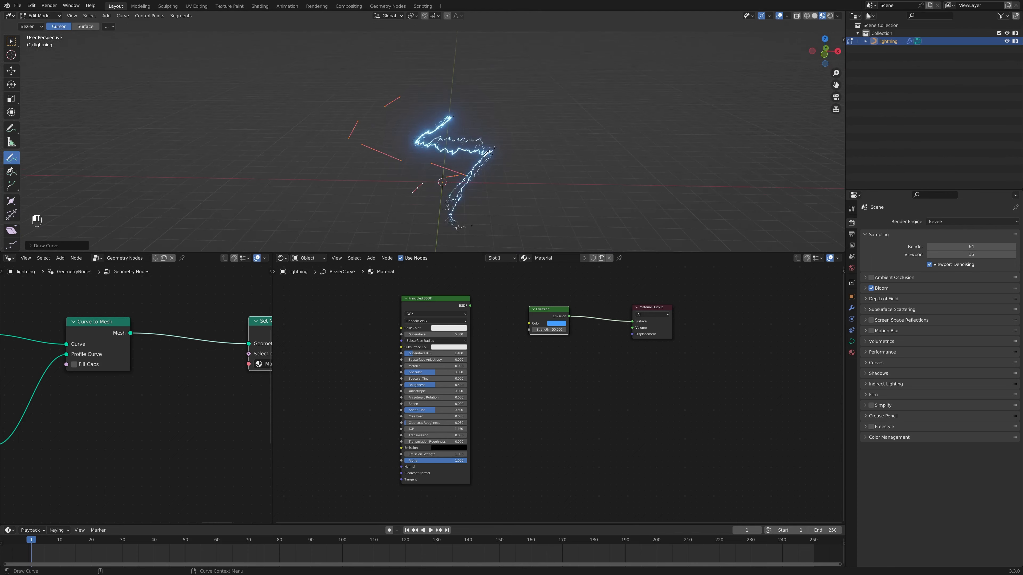
Undo the zigzag curve, try short freehand strokes above the grid and undo them too
scroll(485, 153, up, 3)
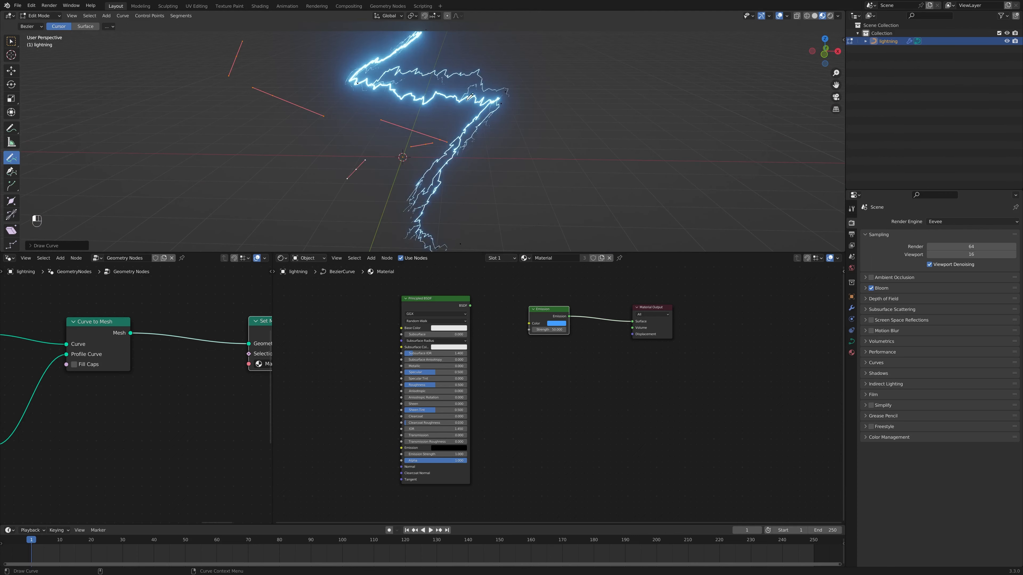
scroll(470, 96, down, 4)
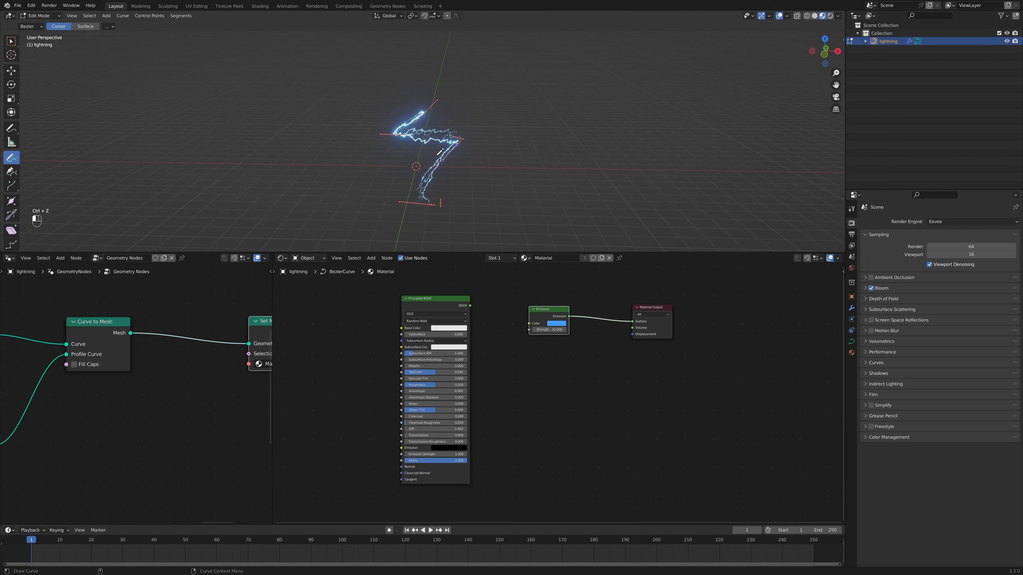
middle_drag(461, 154, 624, 167)
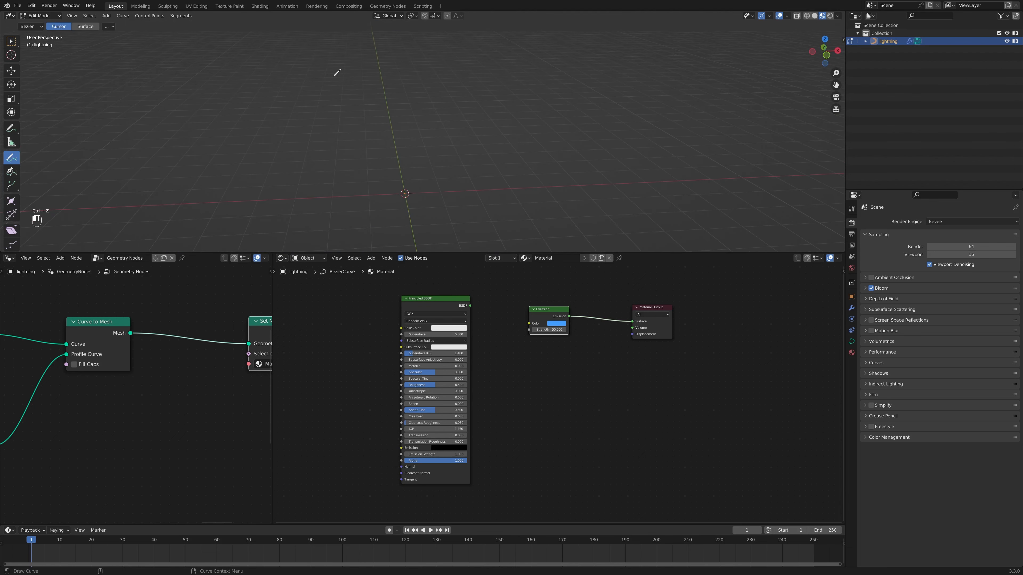
drag(337, 73, 354, 40)
key(ctrl+z)
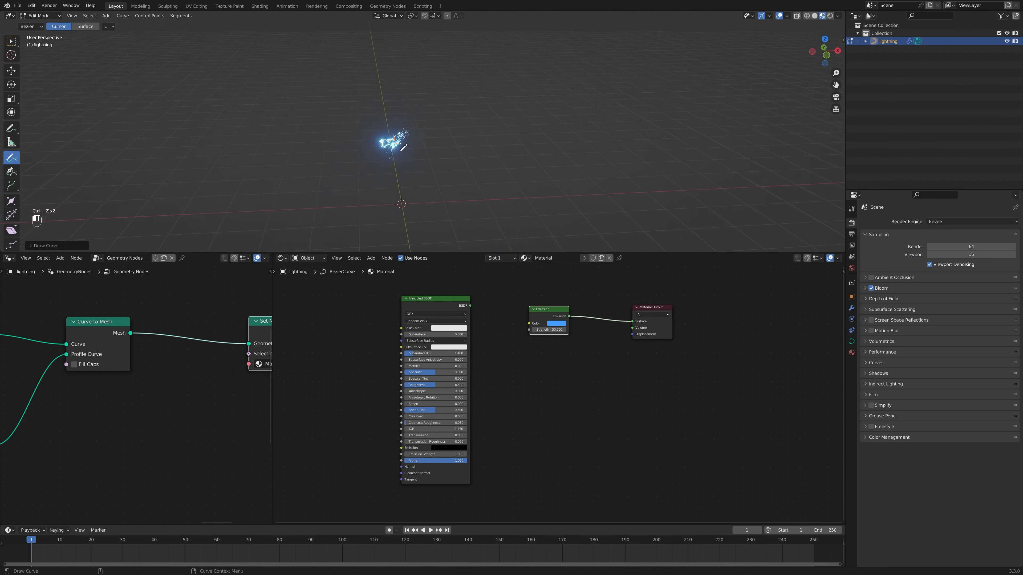
scroll(403, 148, up, 4)
middle_drag(430, 104, 320, 93)
scroll(443, 102, down, 4)
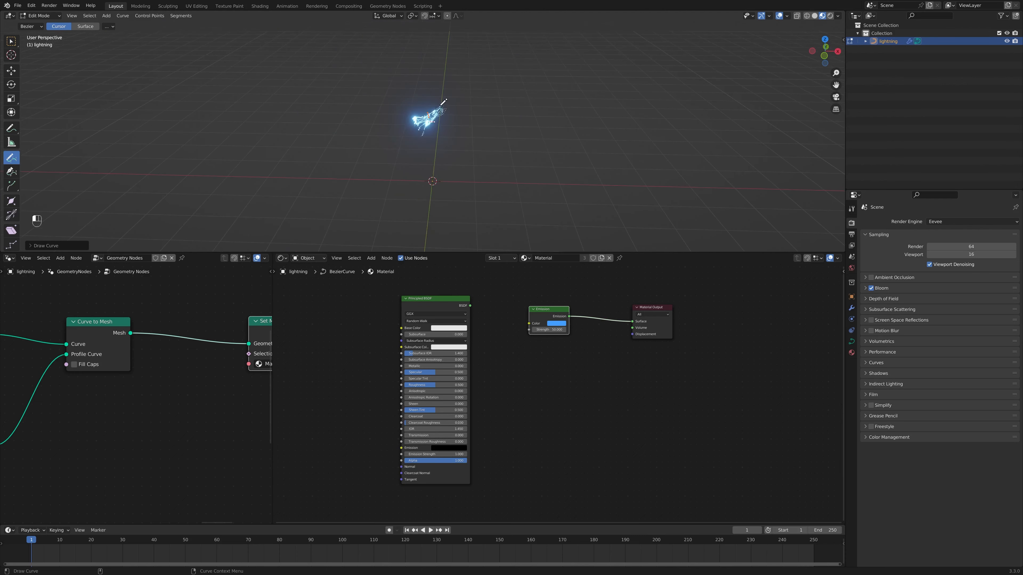
key(ctrl+z)
Draw one long freehand curve that descends steeply and then runs nearly level past the 3D cursor
drag(450, 121, 489, 153)
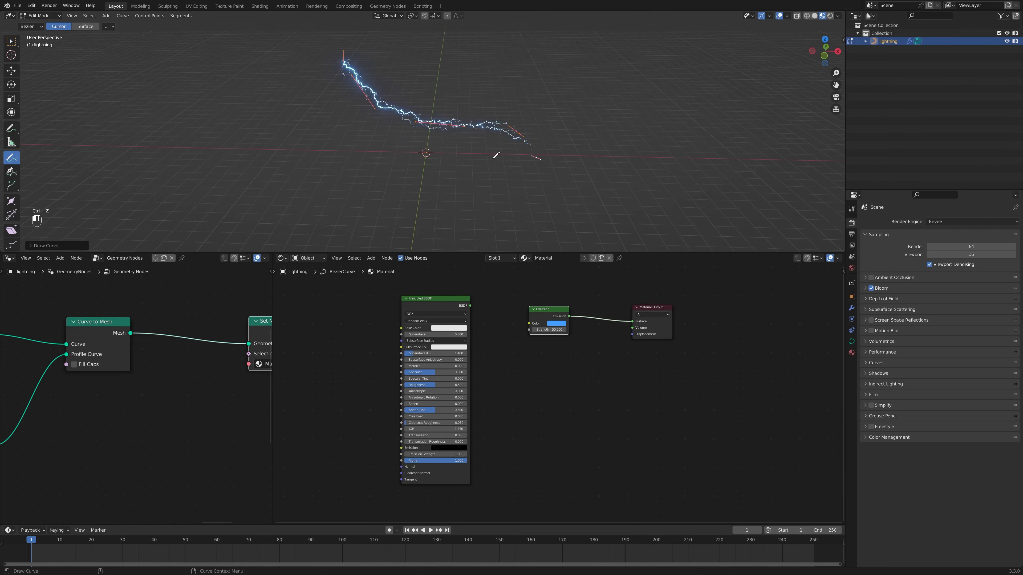
mouse_move(489, 152)
middle_down()
mouse_move(468, 133)
mouse_move(323, 132)
mouse_move(319, 118)
mouse_move(413, 139)
mouse_move(421, 153)
mouse_move(476, 138)
mouse_move(671, 151)
mouse_move(423, 125)
mouse_move(393, 160)
mouse_move(491, 114)
mouse_move(422, 130)
mouse_move(456, 72)
middle_up()
scroll(137, 433, down, 4)
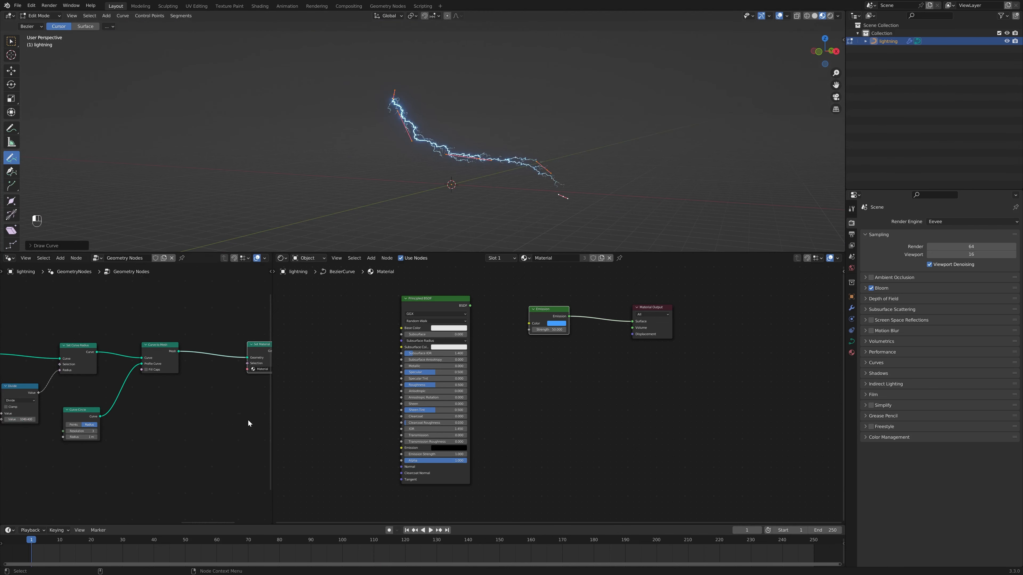
Widen the Geometry Nodes editor and set the Noise Texture's W to 9.2 in the noise frame
drag(274, 300, 712, 328)
scroll(354, 382, down, 6)
middle_drag(155, 370, 530, 407)
scroll(359, 379, up, 9)
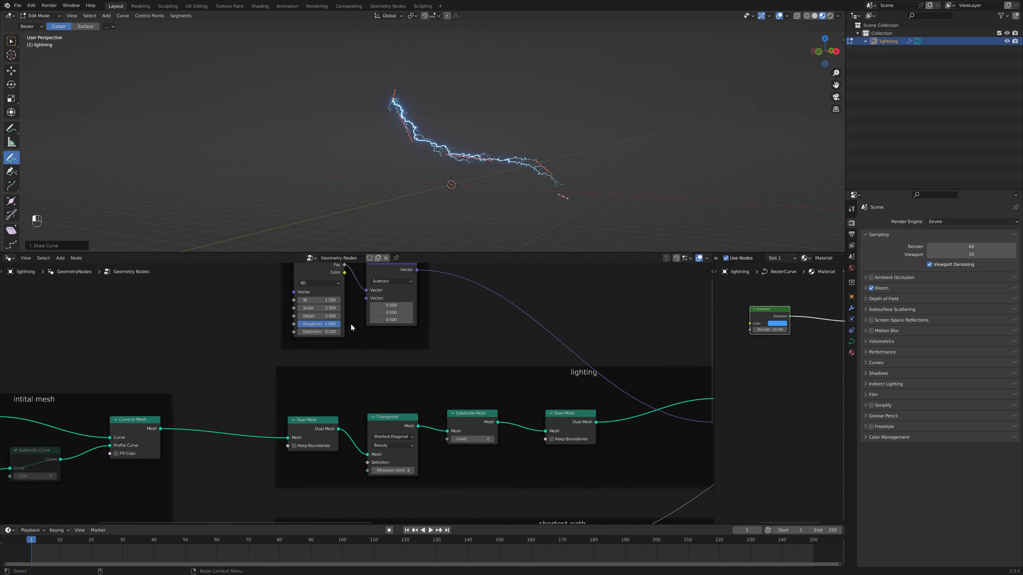
middle_drag(350, 351, 346, 439)
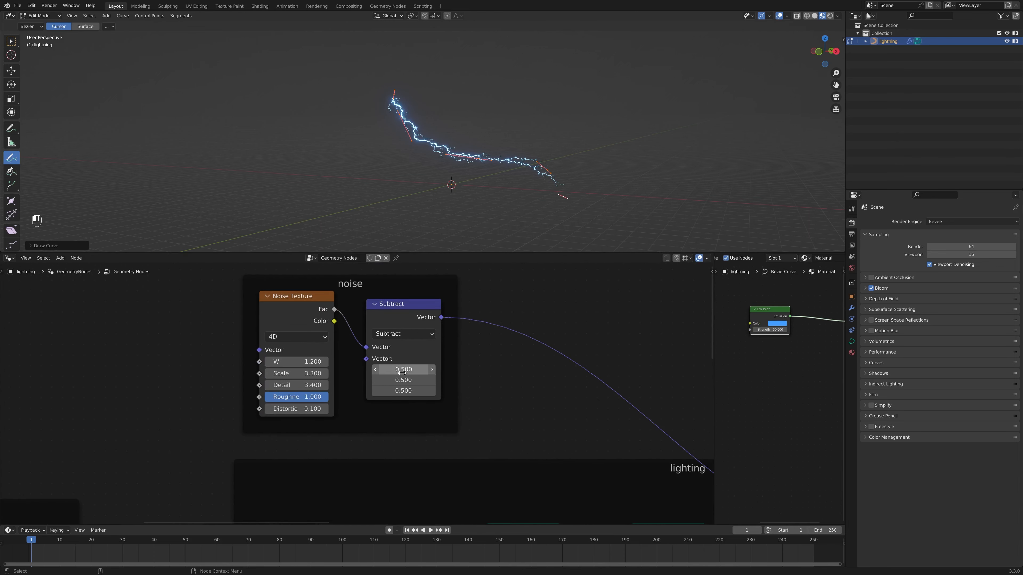
drag(293, 362, 379, 362)
drag(295, 362, 313, 284)
scroll(442, 186, up, 6)
scroll(495, 198, down, 5)
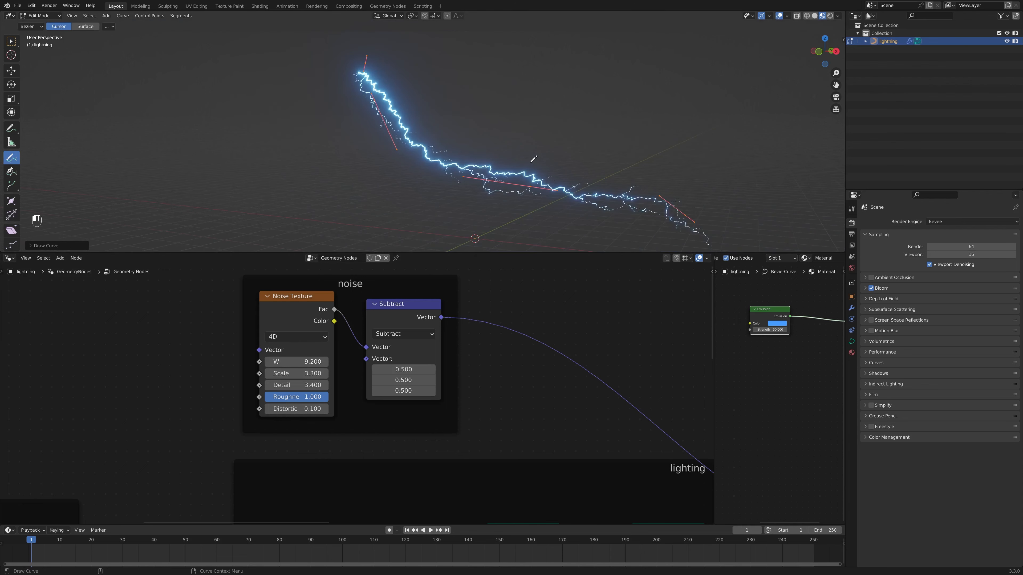
Switch from the Draw tool back to the selection tool and return the lightning to Object Mode
click(11, 41)
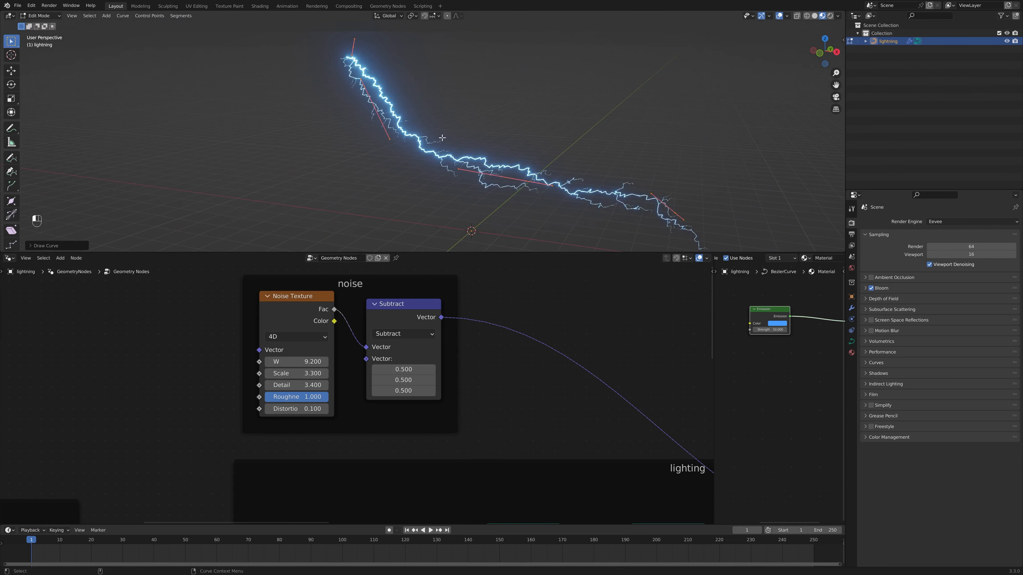
scroll(505, 157, up, 4)
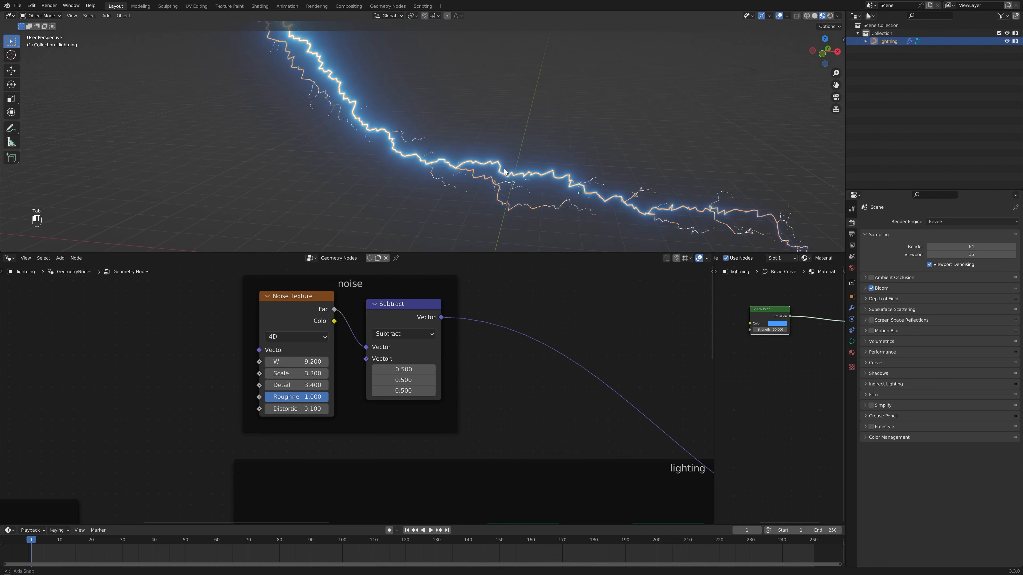
key(Tab)
Add a Scene Time node beside the noise frame and connect its Frame output to the Noise Texture's W
scroll(302, 349, down, 2)
key(shift+a)
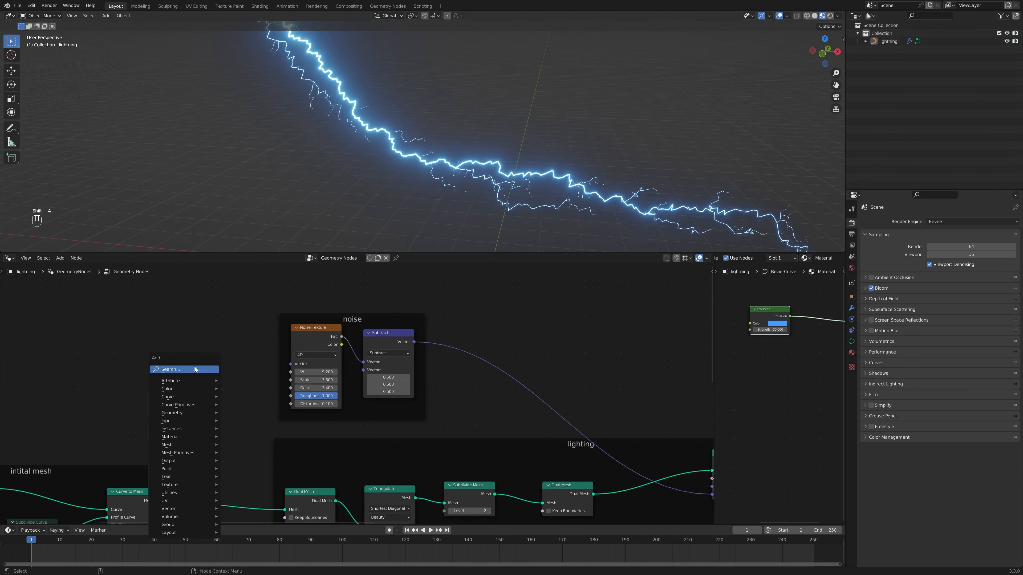
text(sce)
key(Return)
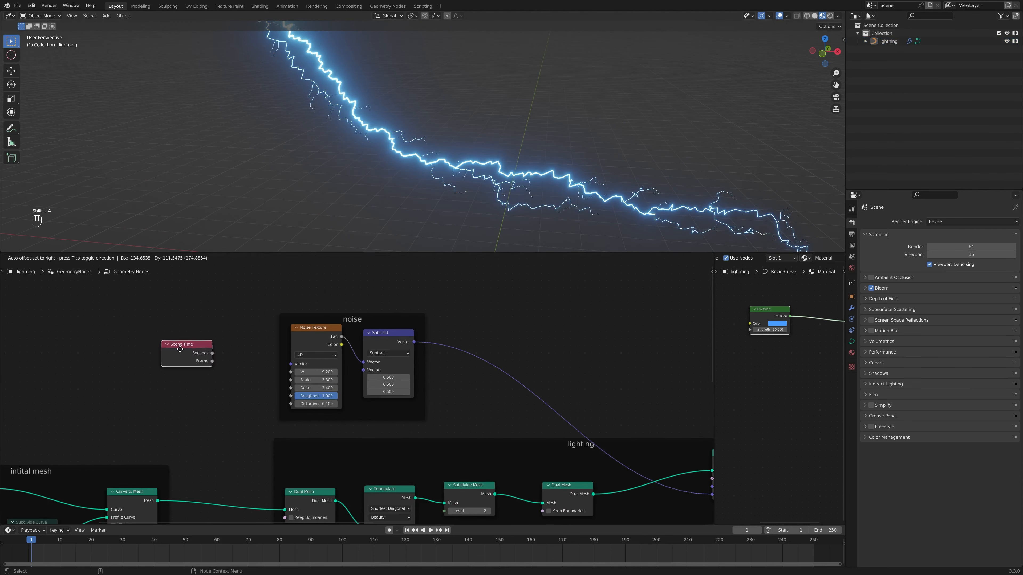
click(221, 367)
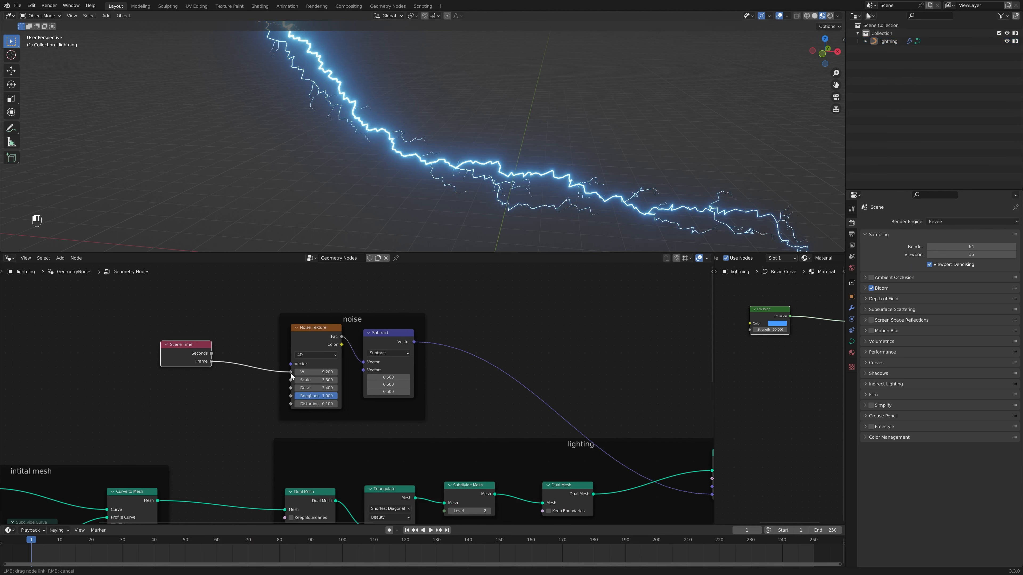
drag(292, 375, 291, 373)
Play the animation to check the lightning's motion, then stop playback
key(space)
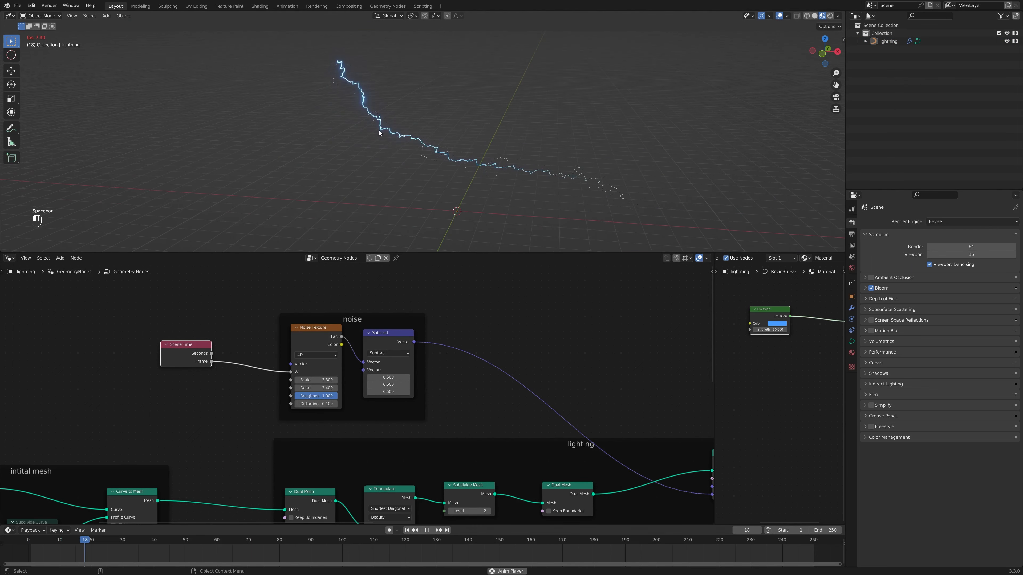
middle_drag(379, 131, 446, 151)
key(space)
scroll(446, 150, up, 4)
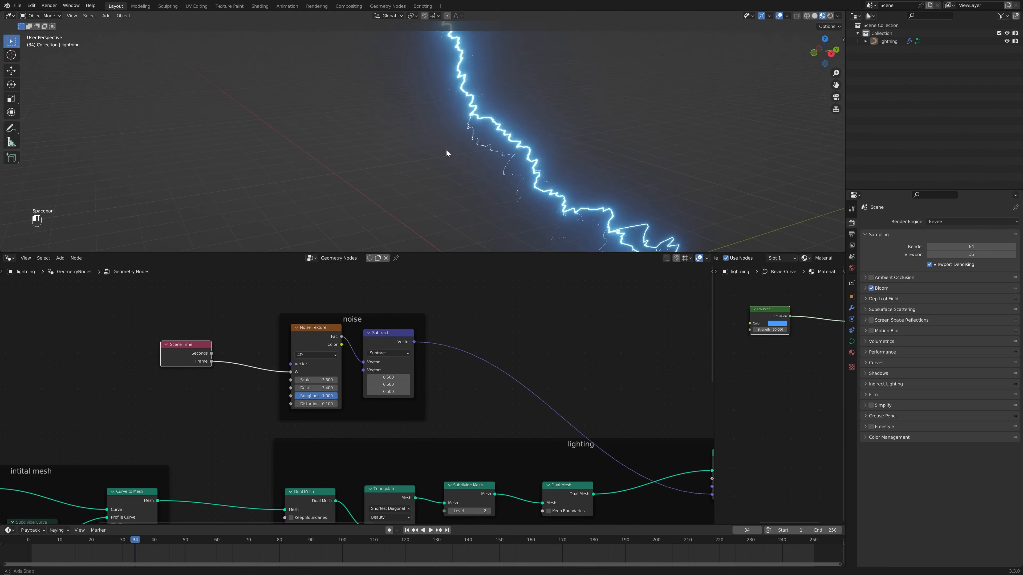
Move the Curve to Mesh and Set Curve Radius nodes toward Set Material to make room after Resample Curve
scroll(358, 391, down, 6)
middle_drag(623, 415, 294, 404)
scroll(473, 424, up, 6)
middle_drag(474, 424, 355, 368)
scroll(356, 368, up, 5)
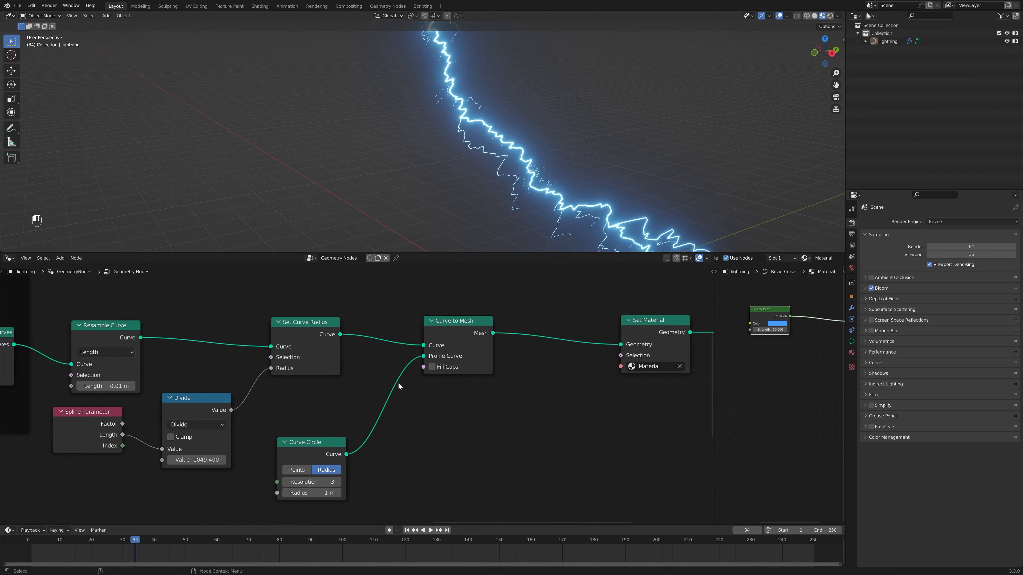
middle_drag(434, 404, 446, 415)
drag(478, 354, 535, 357)
drag(345, 354, 456, 353)
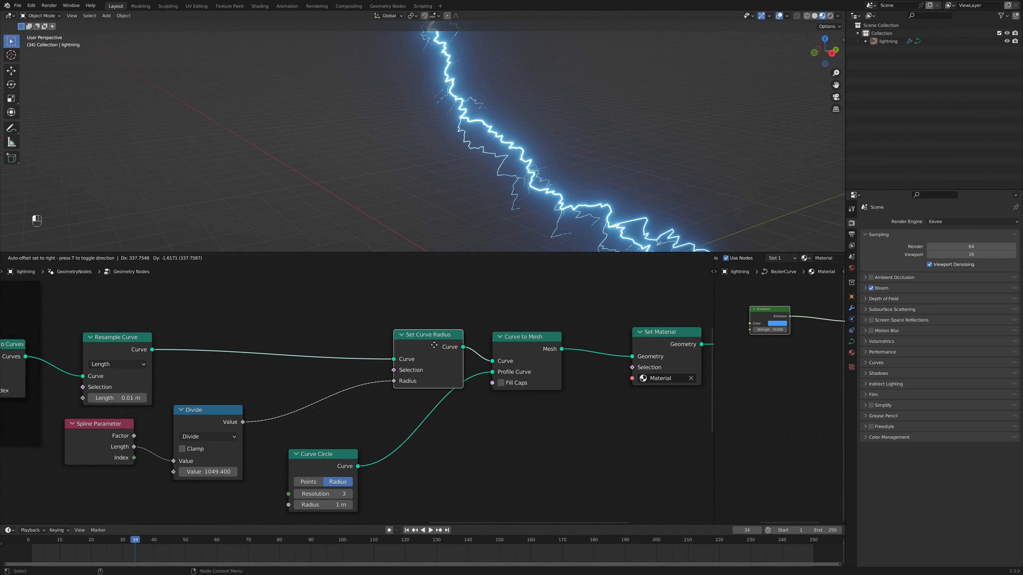
middle_drag(456, 353, 576, 368)
Add a Trim Curve node and insert it between Edge Paths to Curves and Resample Curve, moving Resample Curve aside
key(shift+a)
click(360, 301)
text(tri)
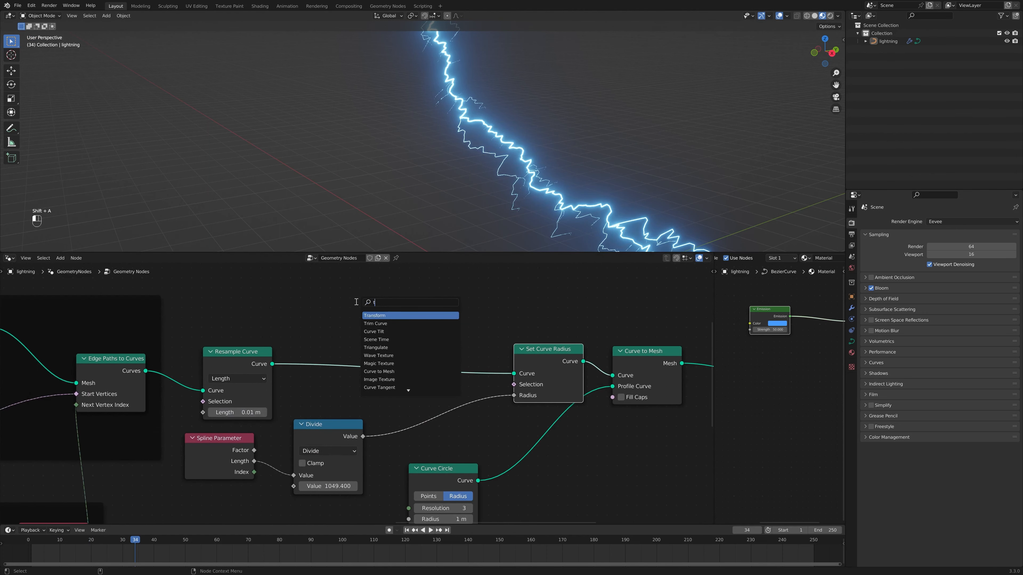
click(380, 324)
click(212, 297)
drag(233, 352, 405, 338)
drag(222, 271, 241, 339)
middle_drag(323, 299, 392, 302)
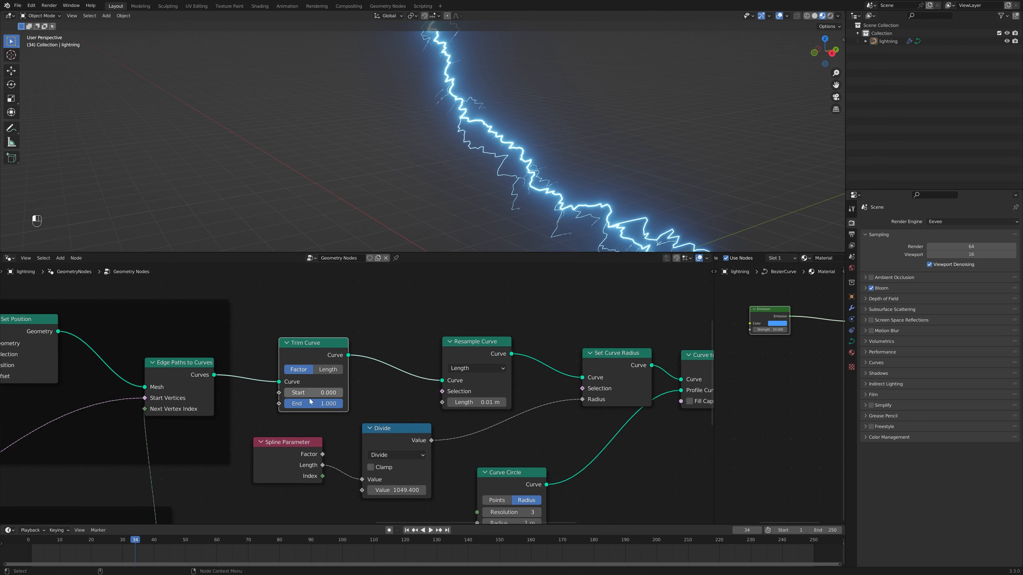
Test the Trim Curve by sweeping its Start factor up to 1.000 and back to 0.000
drag(313, 393, 371, 393)
middle_drag(431, 172, 394, 174)
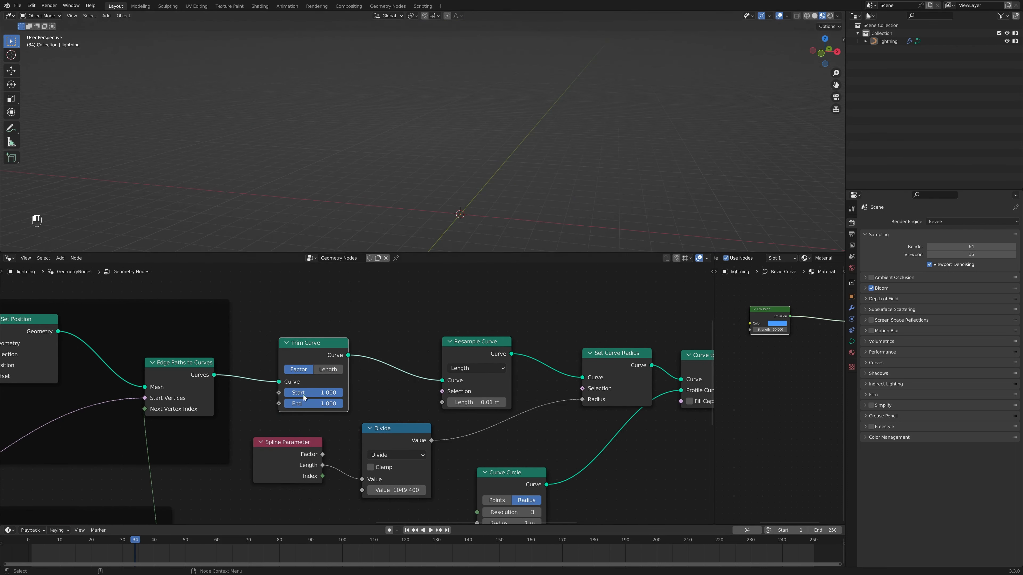
drag(318, 393, 441, 155)
Add a Curve Circle node in the initial mesh frame and connect it to Curve to Mesh's Profile Curve
scroll(382, 317, down, 3)
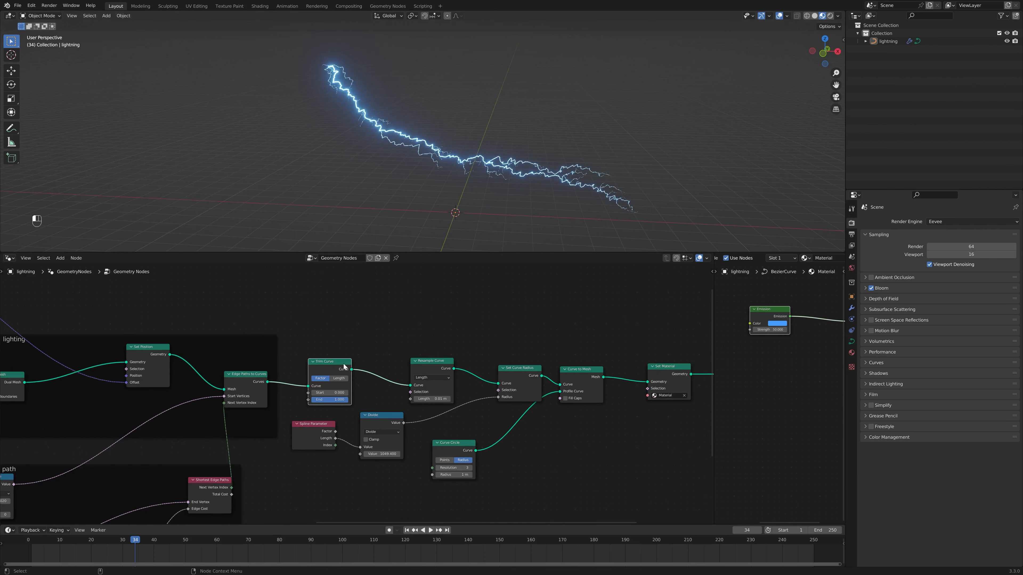
scroll(344, 366, down, 7)
middle_drag(145, 425, 458, 397)
scroll(217, 403, up, 11)
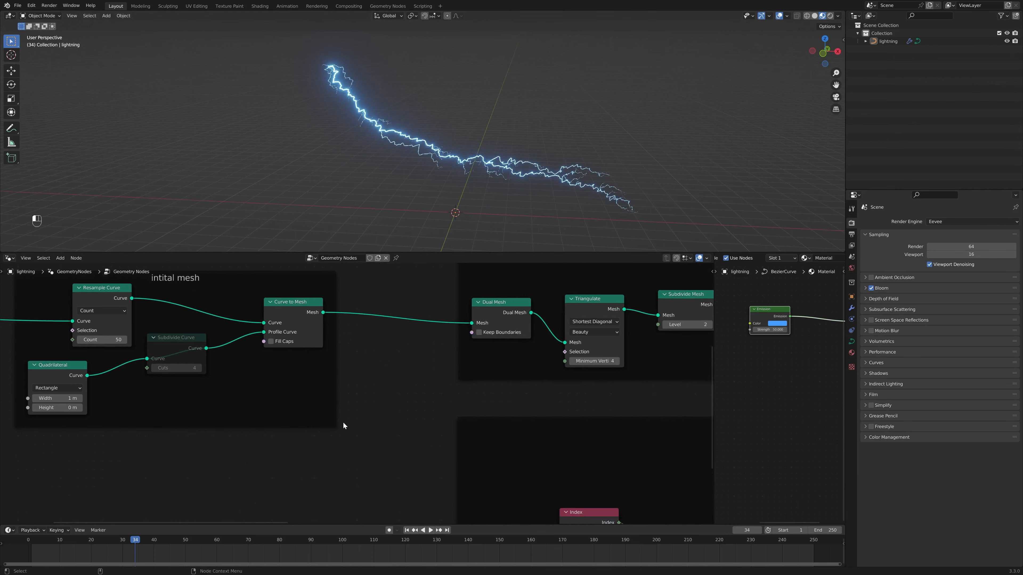
scroll(343, 422, down, 3)
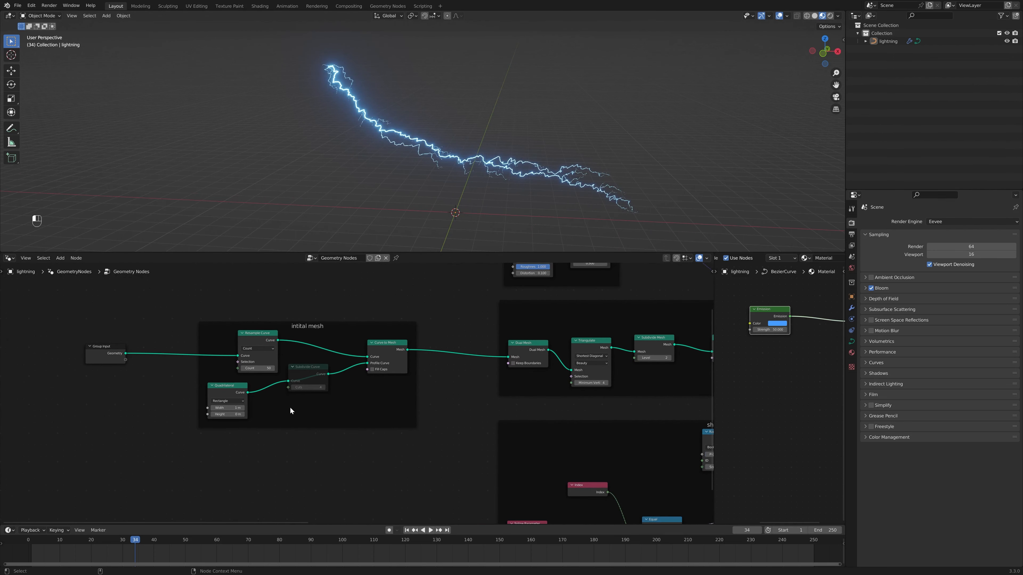
key(shift+a)
mouse_move(273, 436)
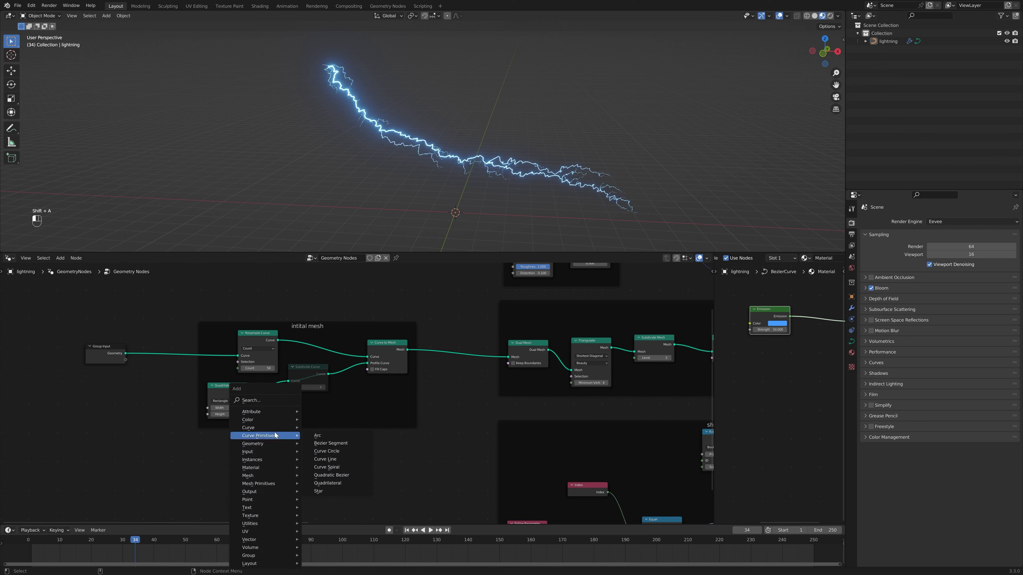
click(337, 452)
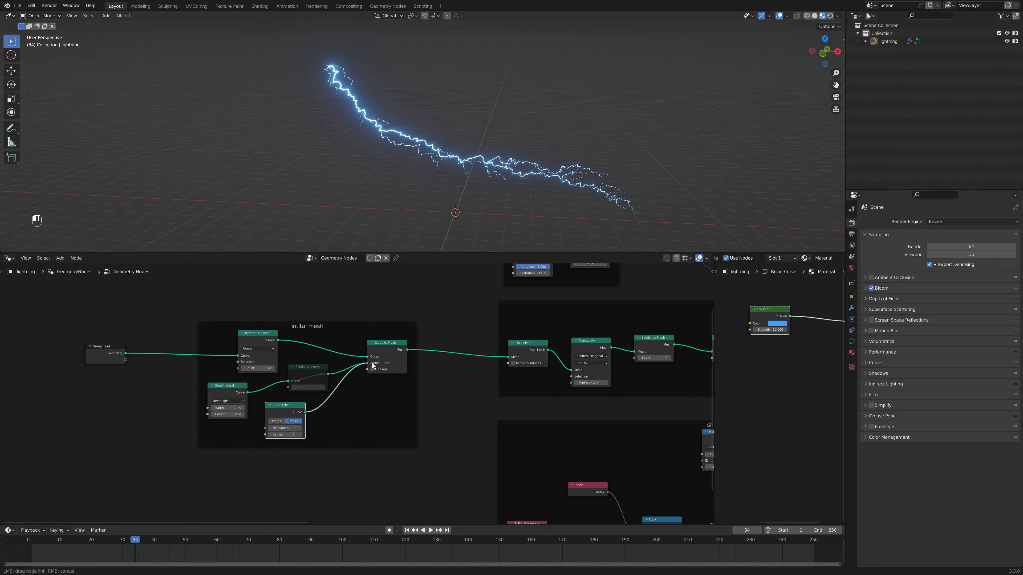
middle_drag(463, 108, 403, 210)
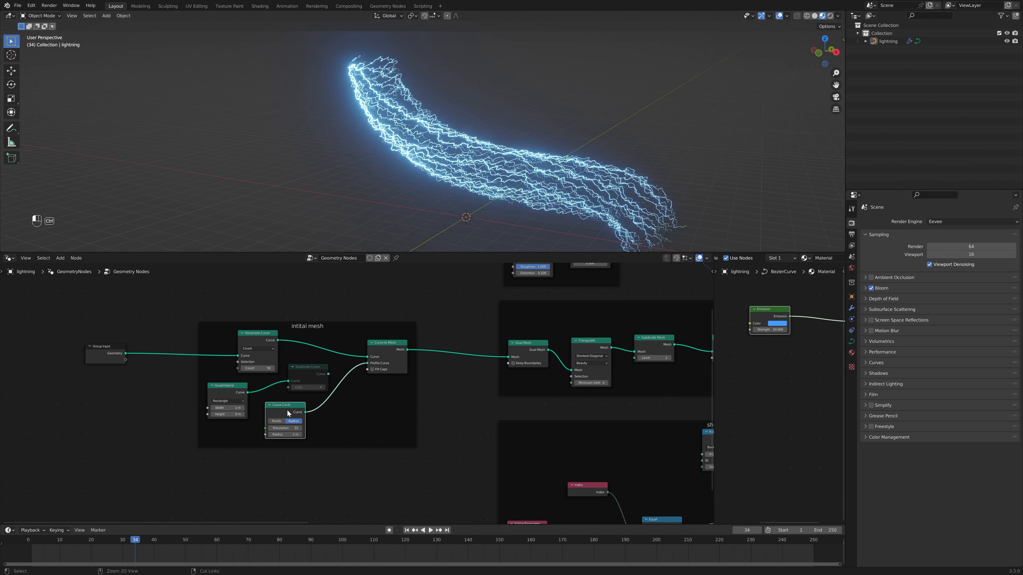
Delete the Curve Circle and connect a new Arc node to Curve to Mesh's Profile Curve in its place
key(ctrl+x)
key(shift+a)
mouse_move(282, 411)
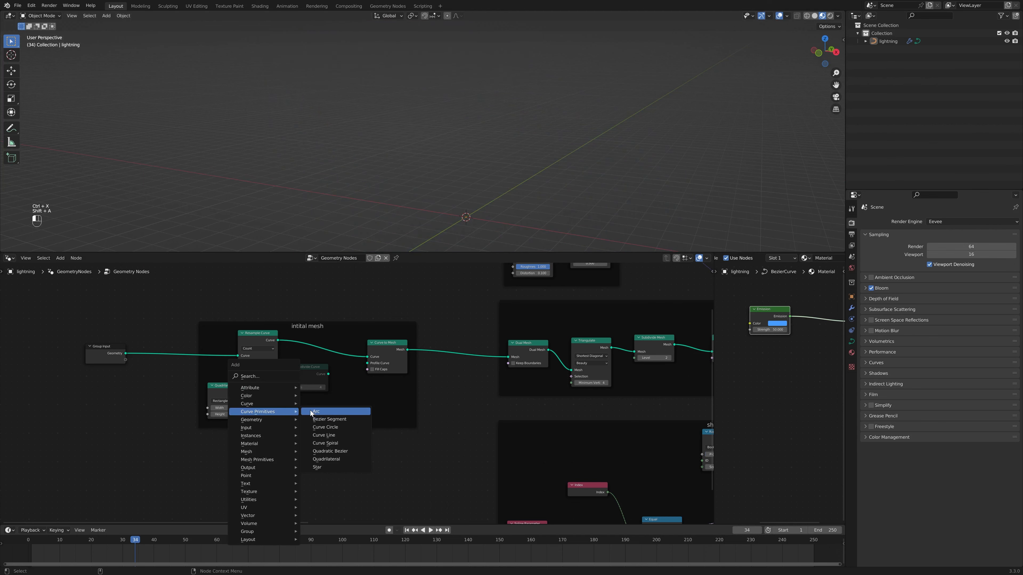
click(315, 411)
click(305, 417)
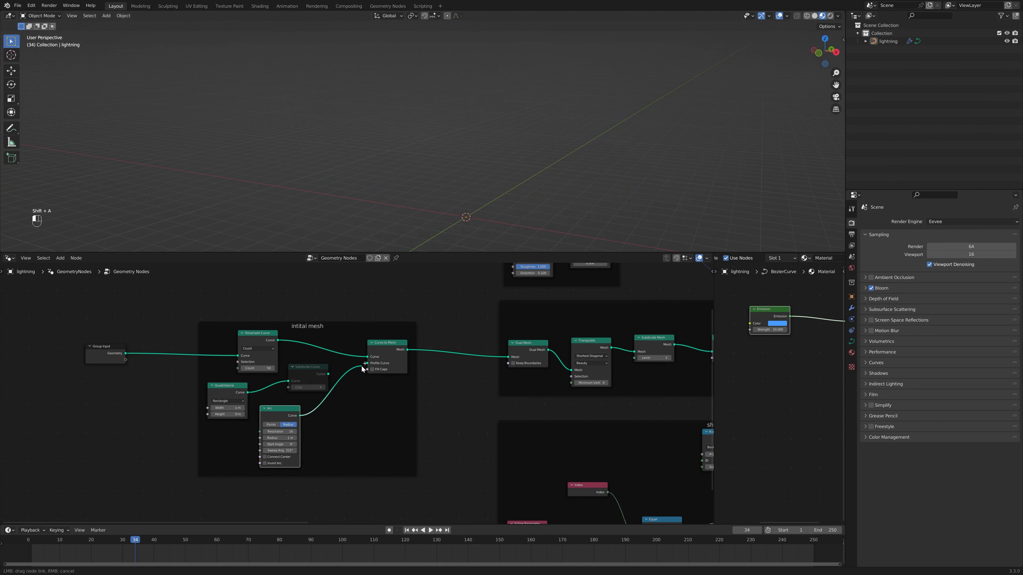
middle_drag(414, 156, 427, 218)
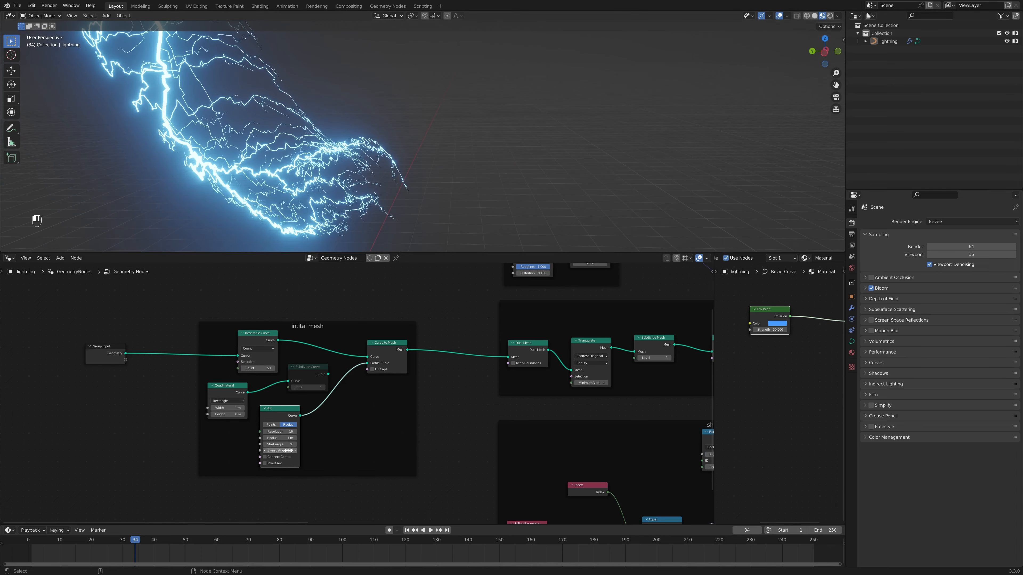
Adjust the profile Arc's sweep angle, set its resolution to 3 and raise it by one
drag(290, 451, 281, 450)
click(288, 432)
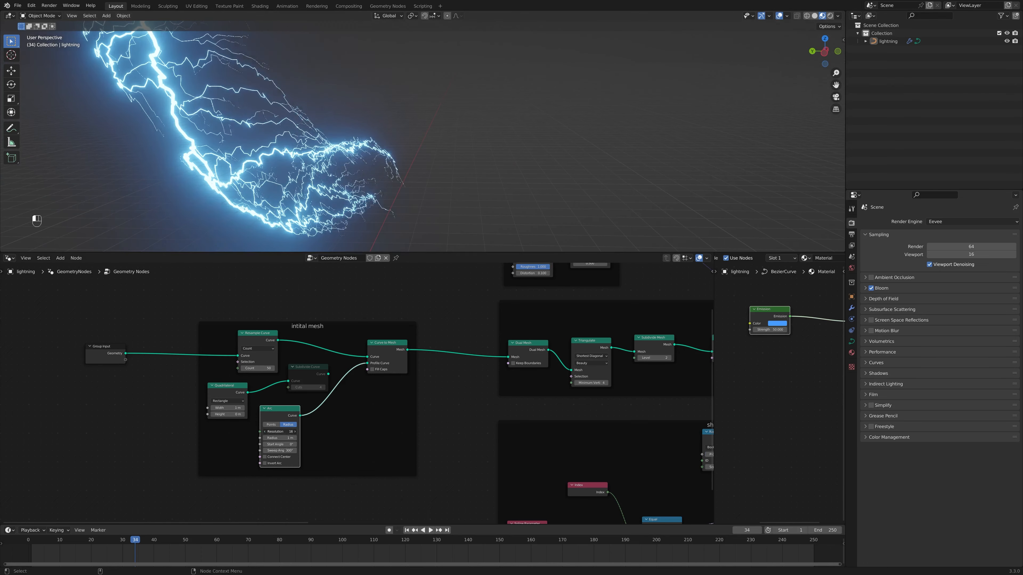
text(3)
key(Return)
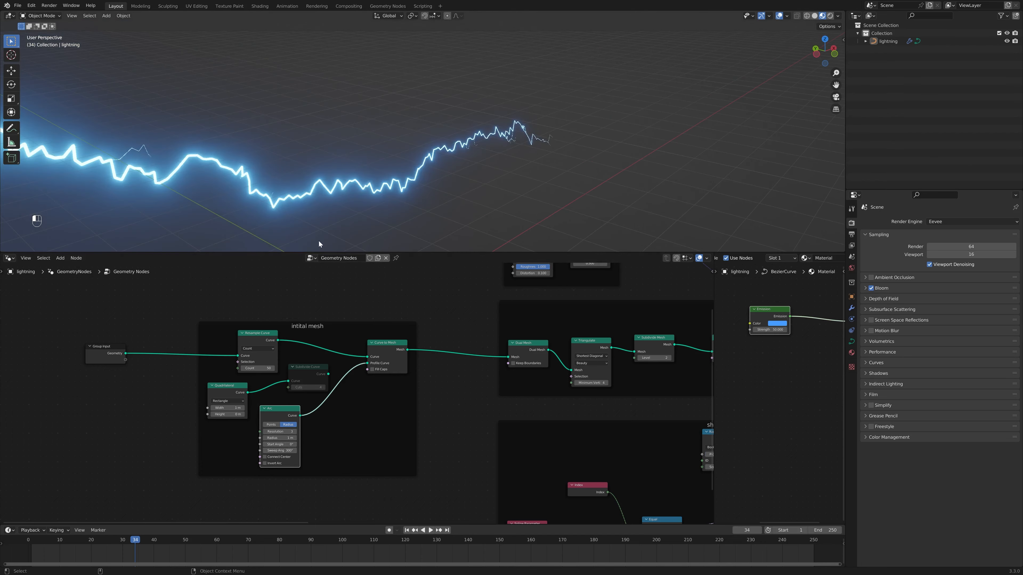
middle_drag(318, 243, 386, 166)
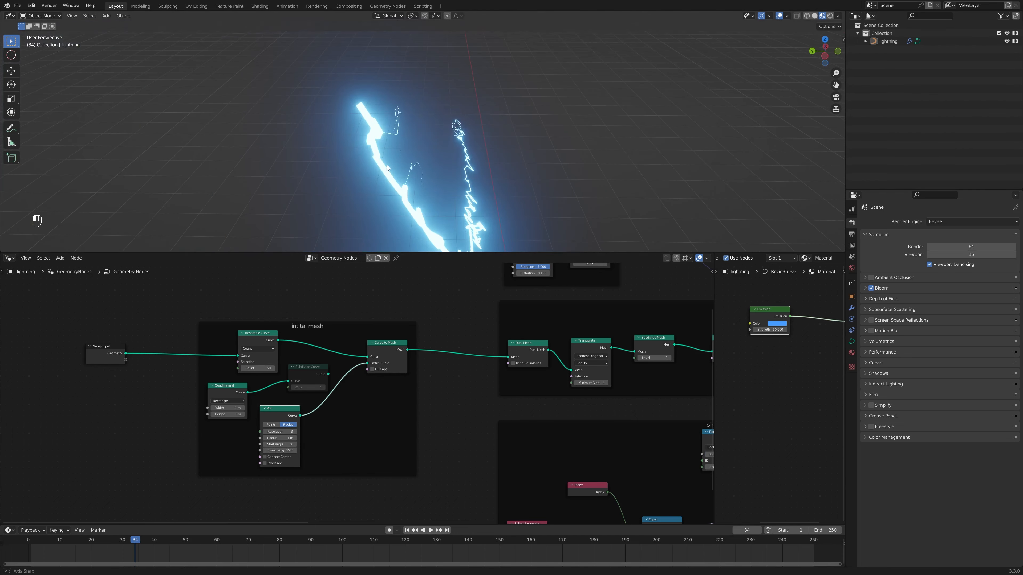
click(294, 432)
middle_drag(443, 133, 383, 234)
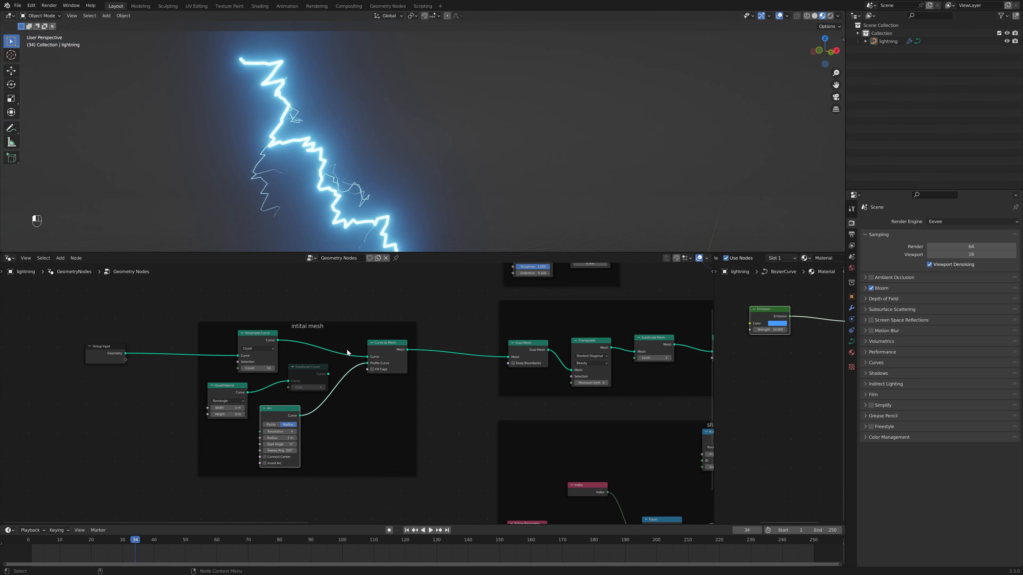
Reconnect Subdivide Curve to Curve to Mesh's Profile Curve and delete the Arc node
drag(367, 366, 367, 364)
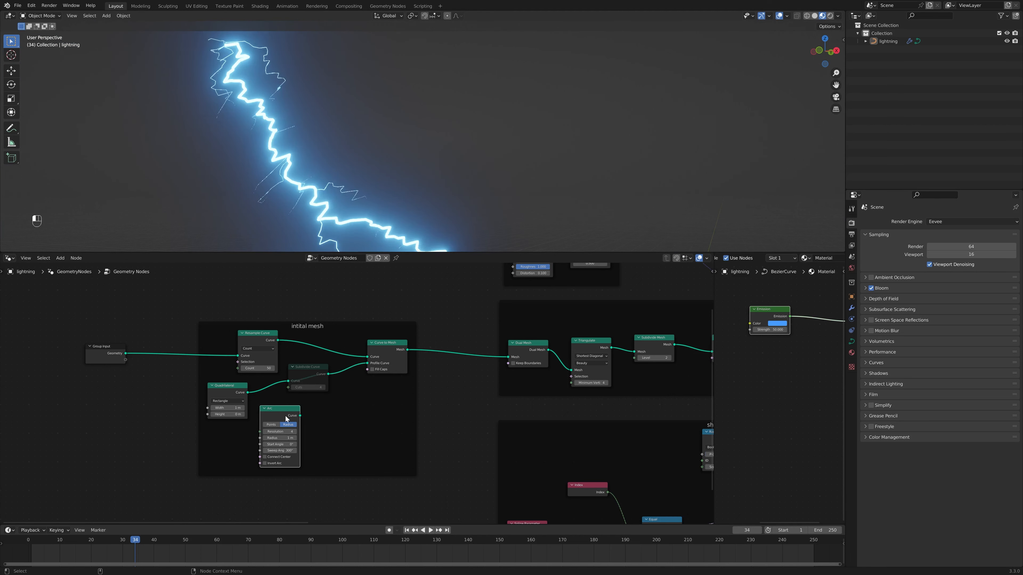
key(ctrl+x)
middle_drag(282, 416, 355, 421)
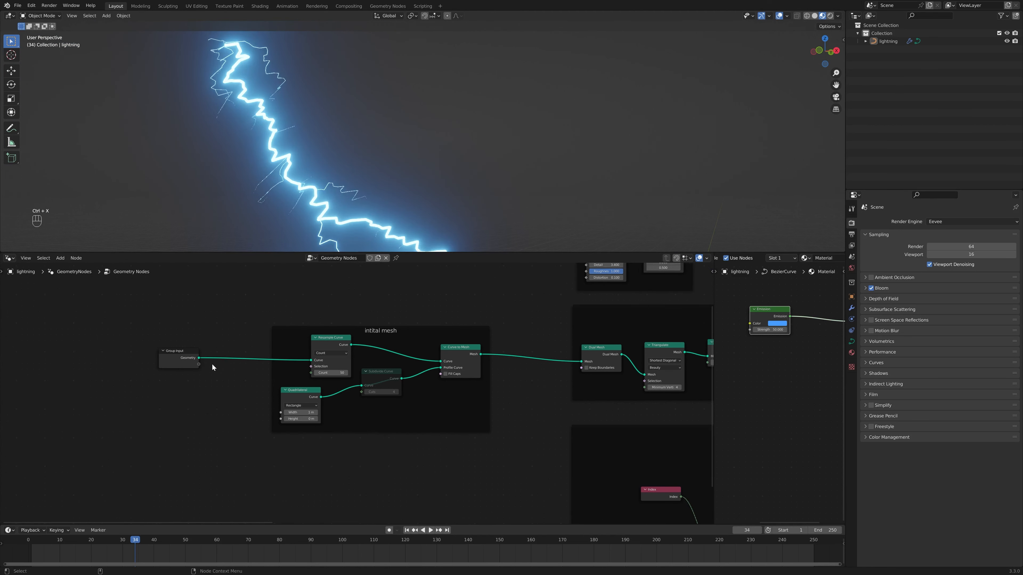
mouse_move(176, 351)
mouse_down()
mouse_move(152, 350)
mouse_move(189, 355)
mouse_up()
middle_drag(338, 173, 358, 160)
key(shift+a)
text(c)
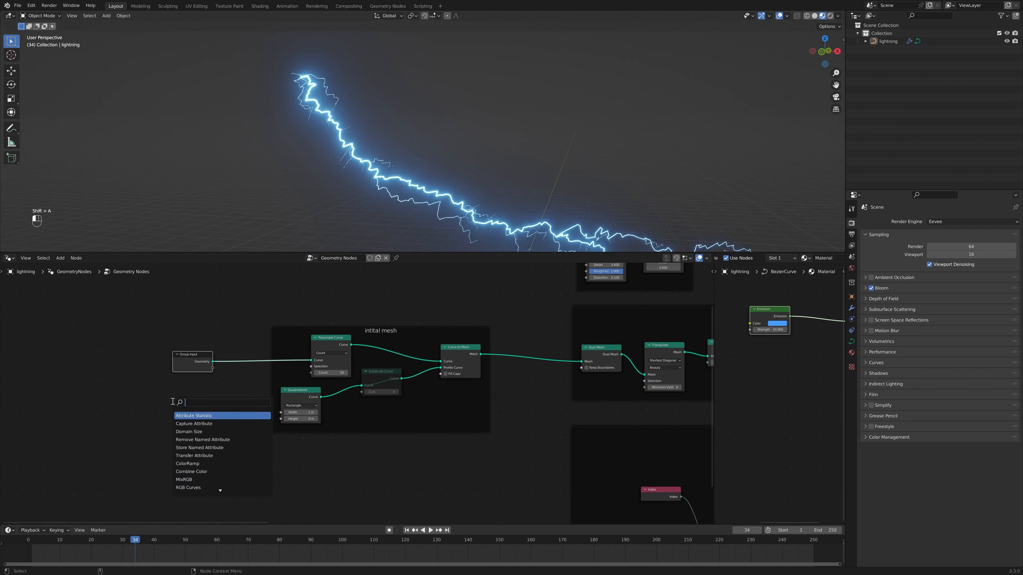
text(ure)
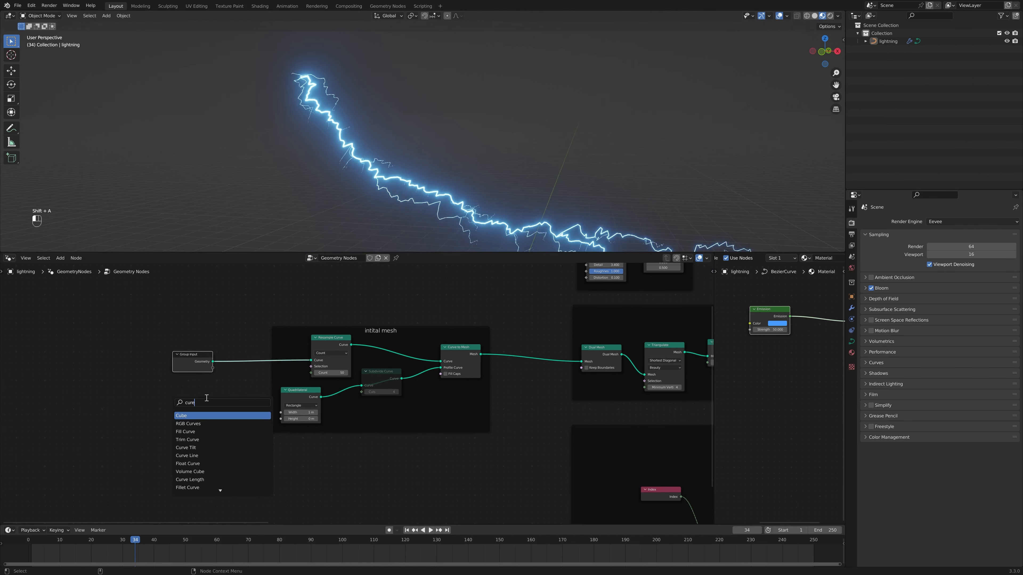
key(Escape)
Add an Arc node below Group Input, switch it to Points mode and connect its Curve to Resample Curve
key(shift+a)
text(ar)
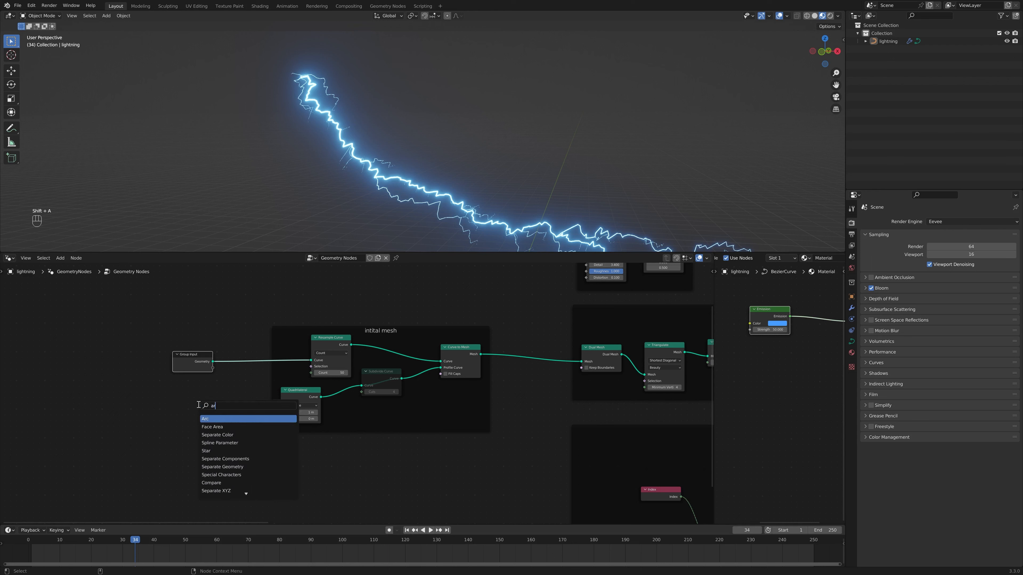
text(c)
click(215, 419)
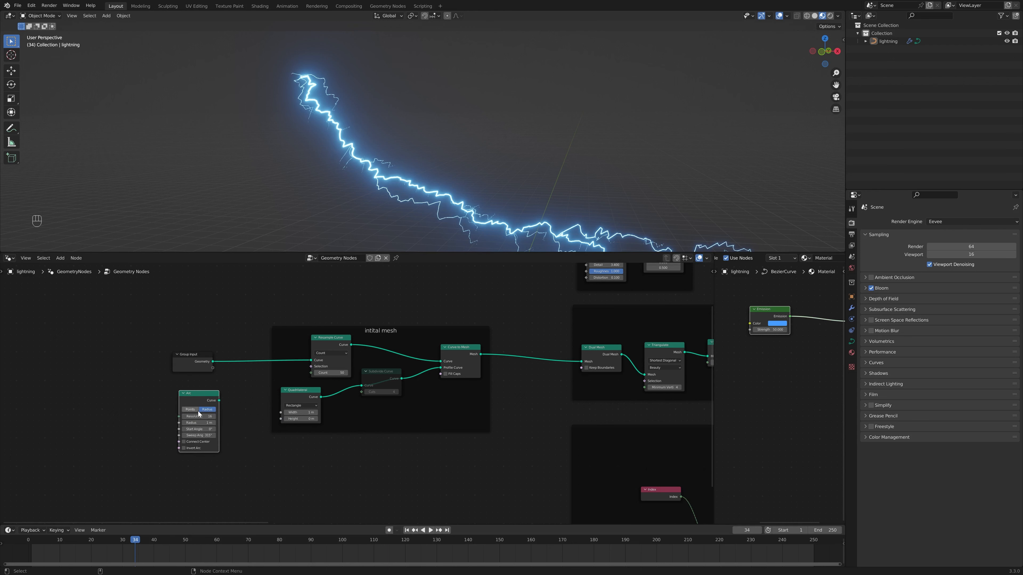
click(195, 410)
middle_drag(231, 494, 271, 437)
scroll(271, 437, up, 2)
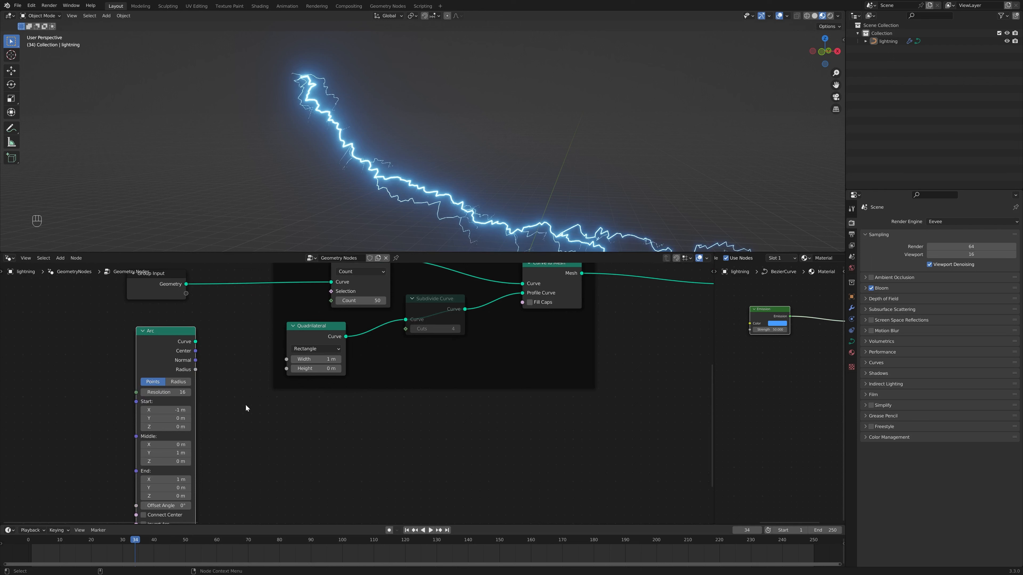
drag(196, 342, 331, 282)
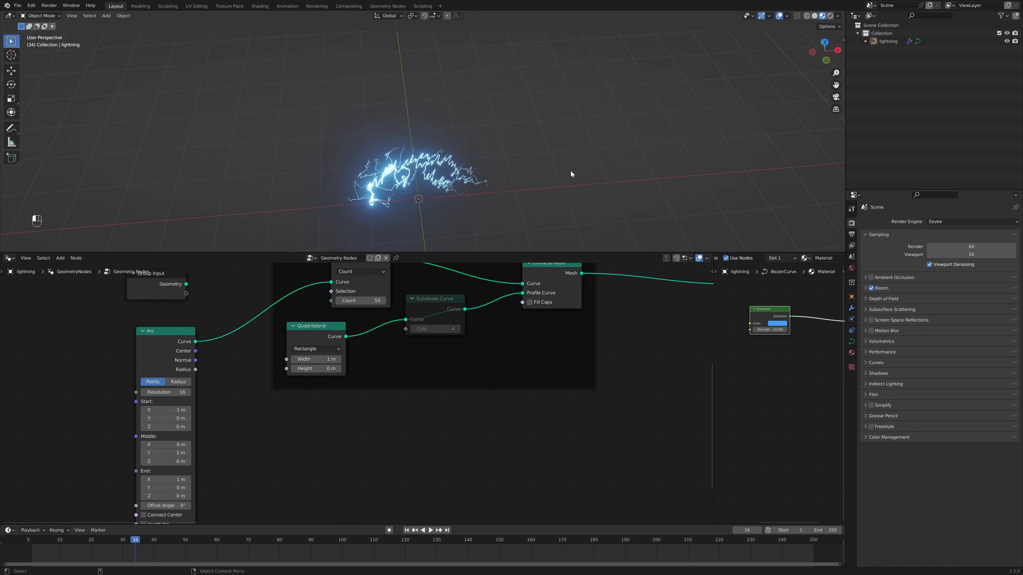
Add a Plain Axes empty to the scene and move it about 4 m along the X axis
key(shift+a)
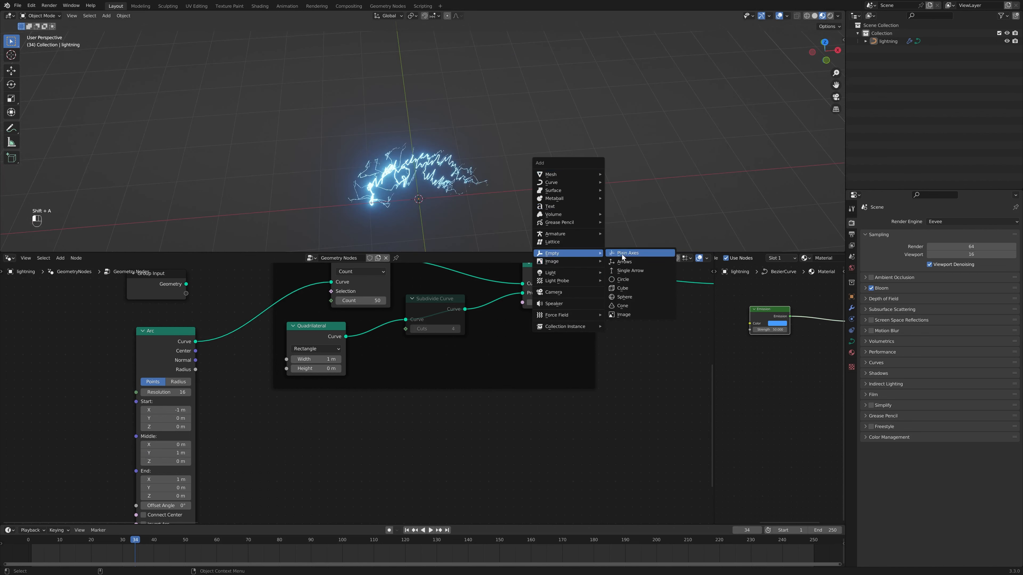
click(623, 253)
key(g)
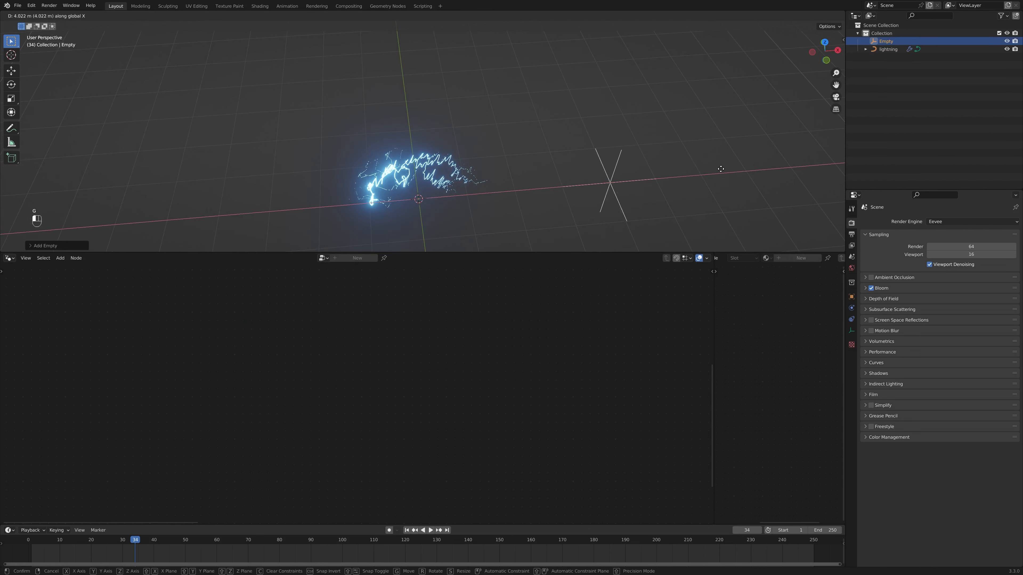
click(721, 177)
Add an Object Info node to the lightning's node tree, assign the Empty to it and connect Location to the Arc's End
click(435, 182)
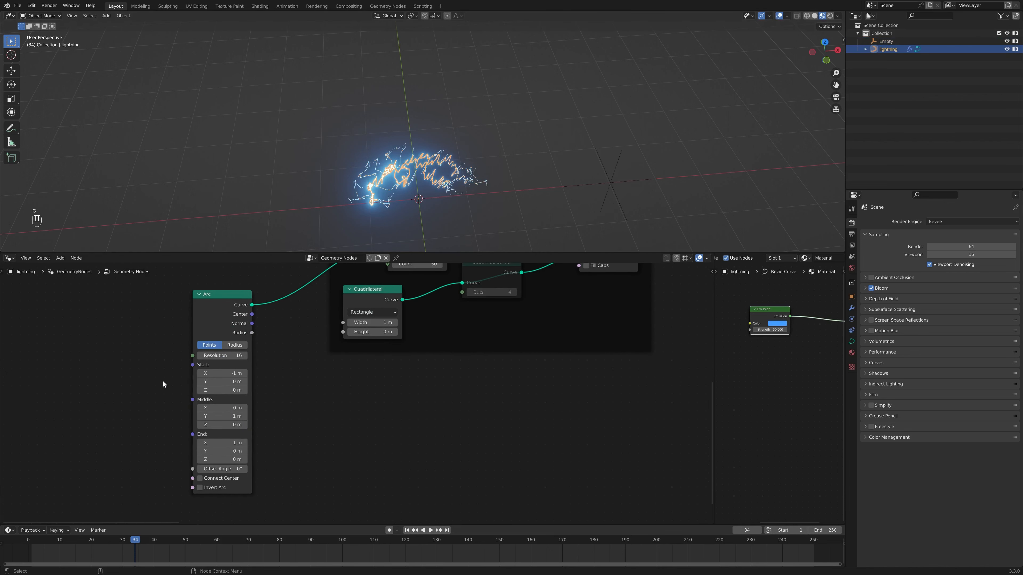
key(shift+a)
text(obj)
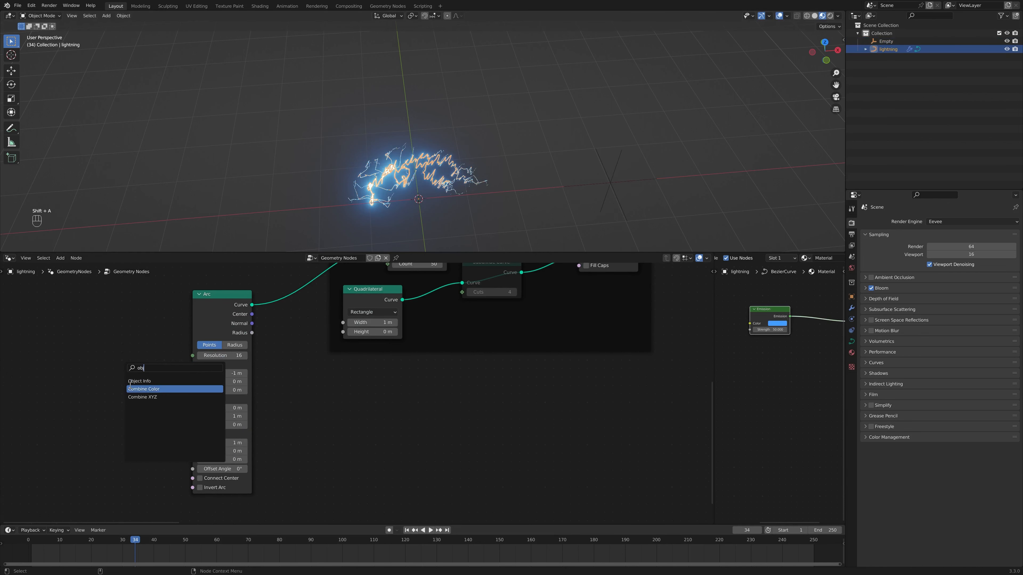
key(Return)
click(144, 361)
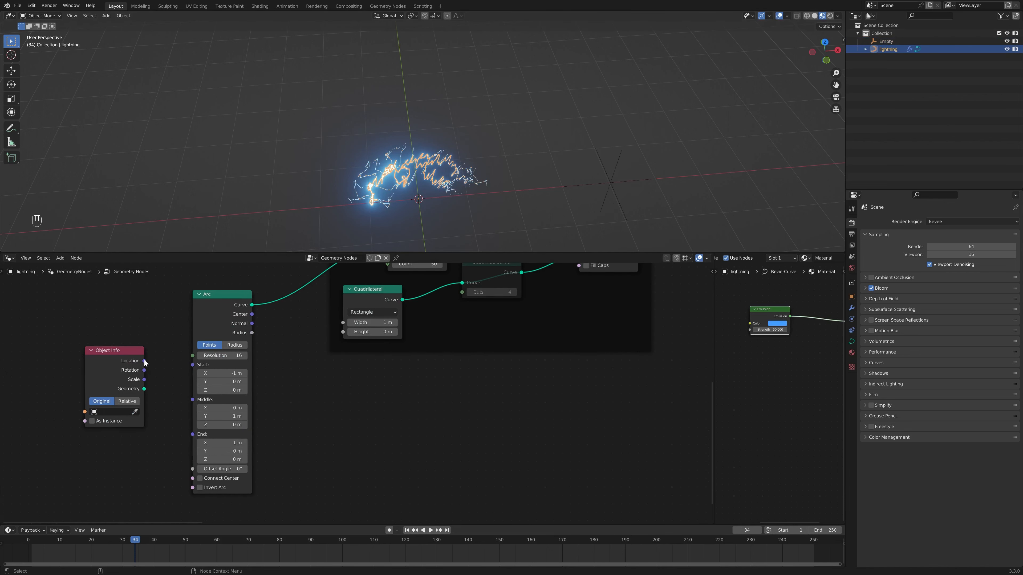
drag(192, 437, 193, 434)
click(114, 411)
click(116, 431)
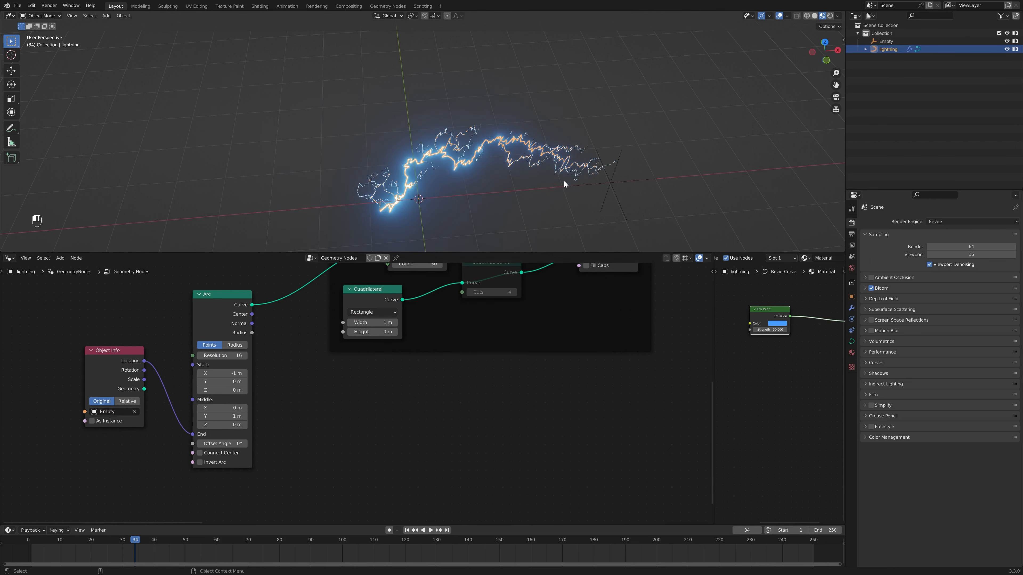
Move the Empty around the scene to reposition the lightning's end point
click(616, 185)
key(g)
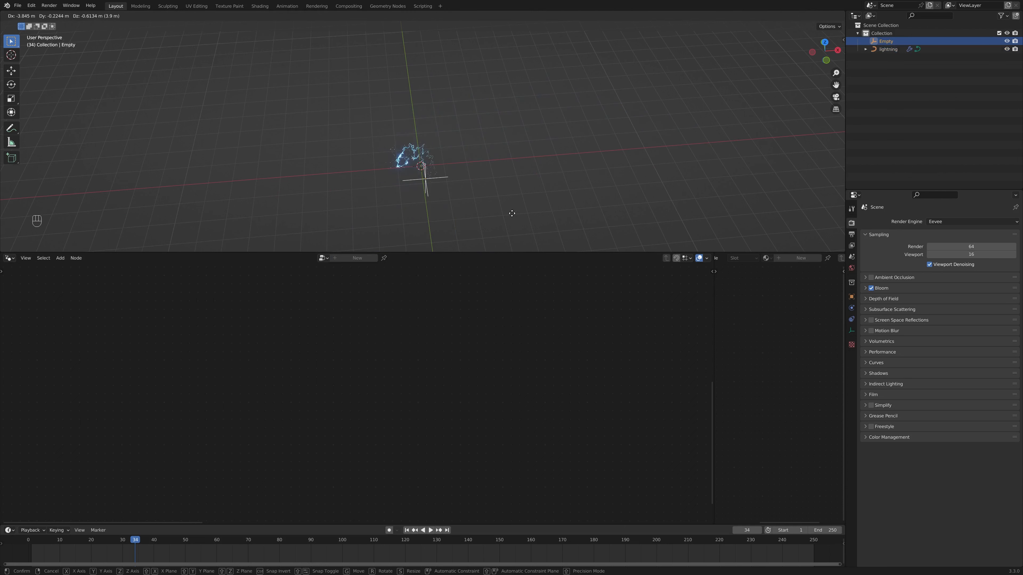
click(723, 184)
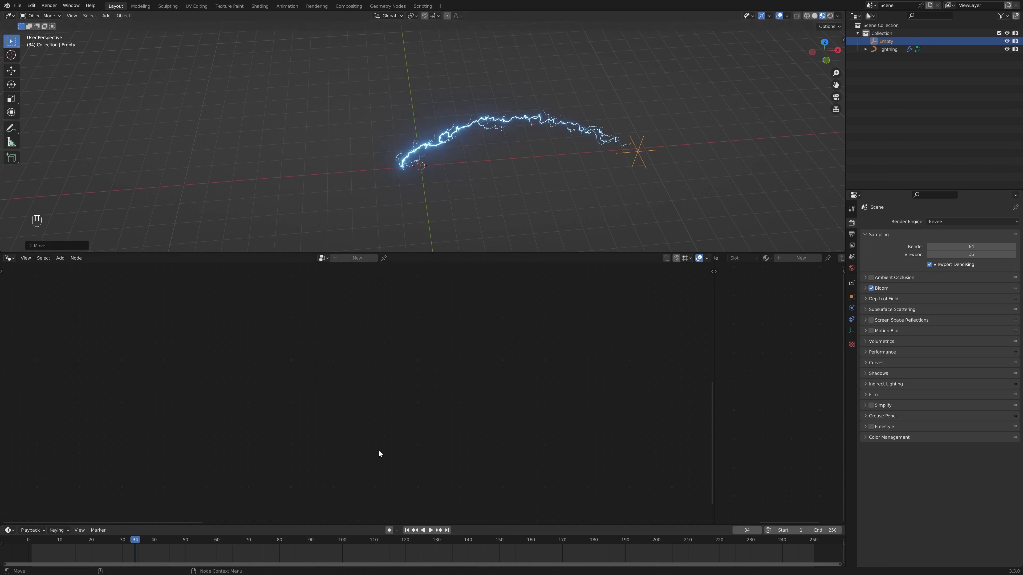
Play the animation while trying out moves of the Empty, then stop playback
click(430, 530)
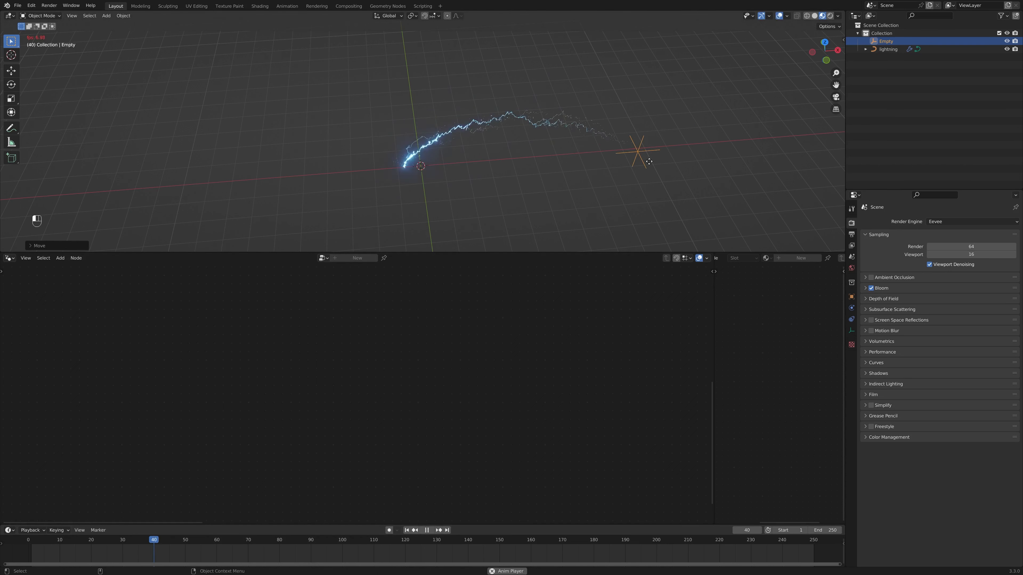
key(g)
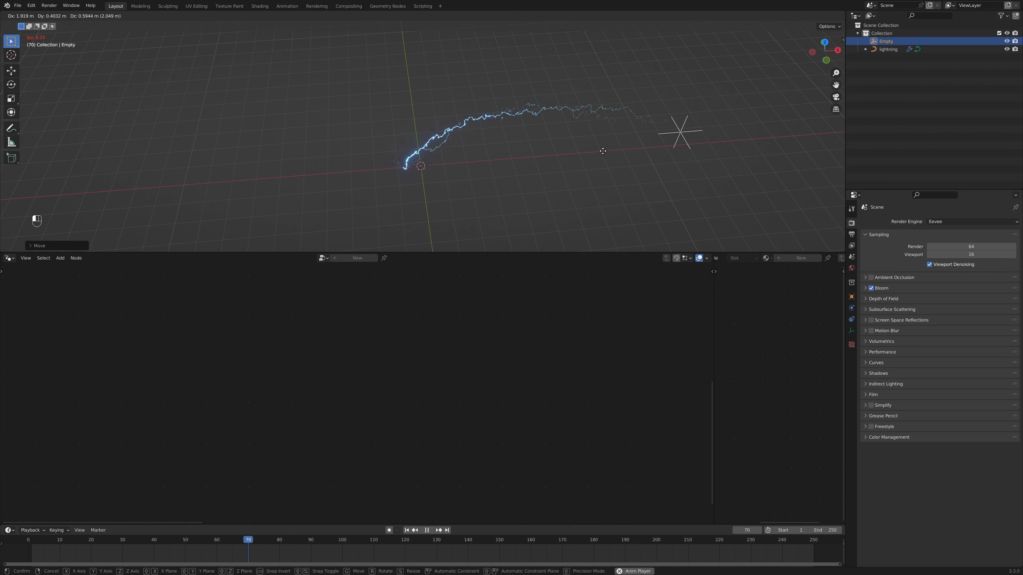
click(581, 157)
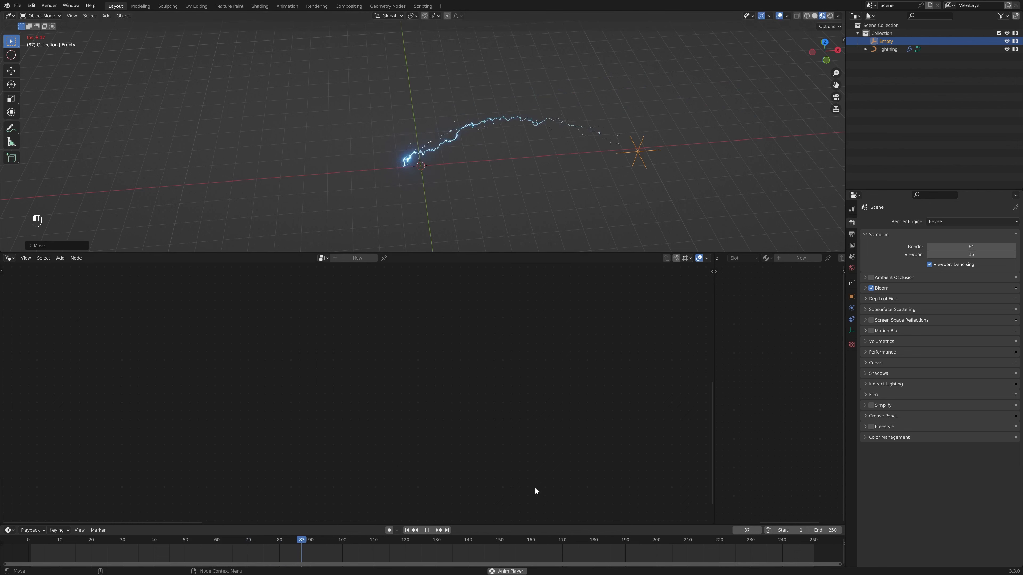
key(space)
Try moving the Empty about 17.5 m along the X axis to stretch the lightning
middle_drag(552, 93, 553, 172)
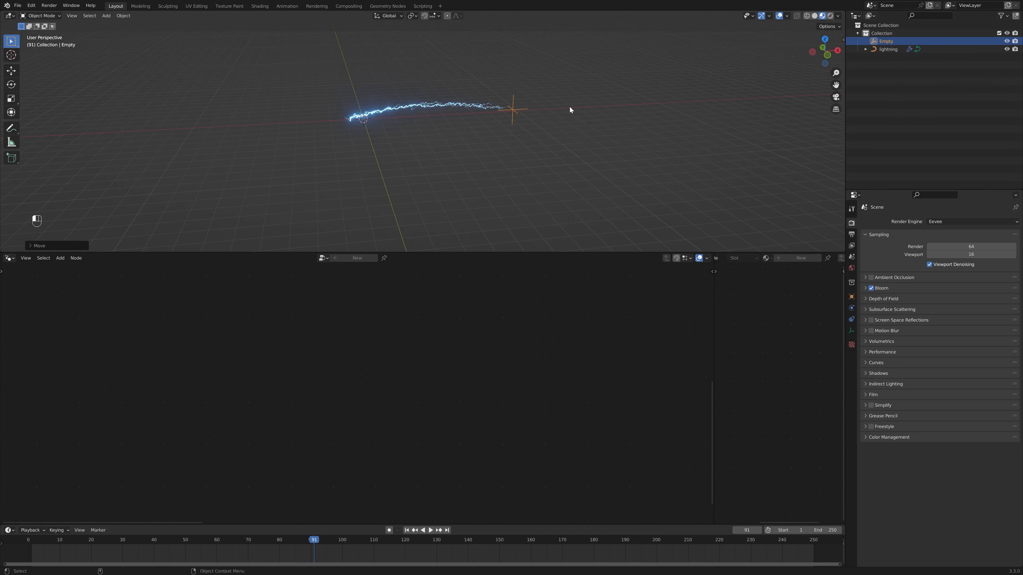
key(g)
key(x)
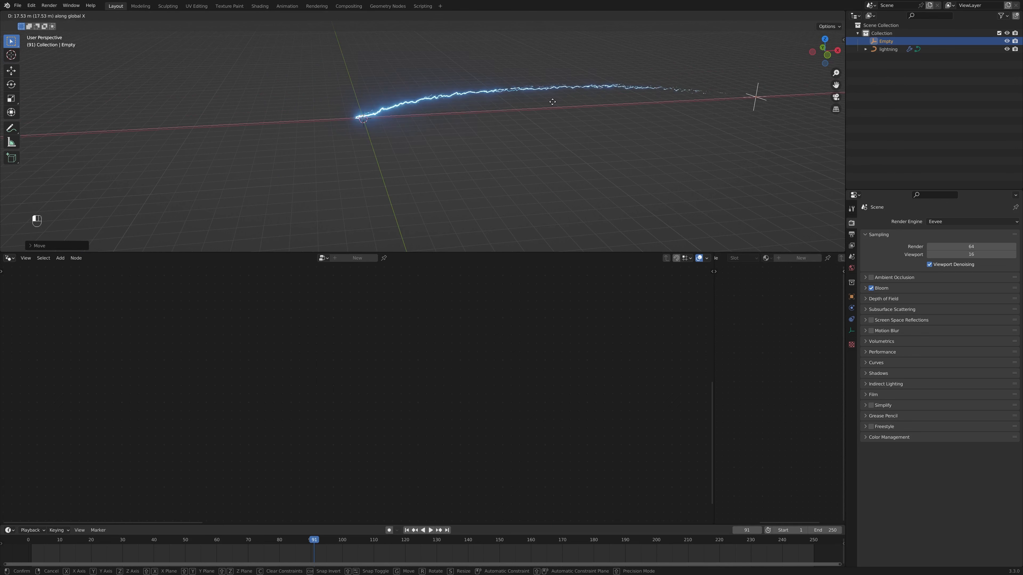
right_click(727, 102)
Play the animation in a closer view from above, then stop playback
middle_drag(727, 101, 655, 155)
scroll(539, 149, up, 4)
key(space)
shift+middle_drag(508, 100, 519, 152)
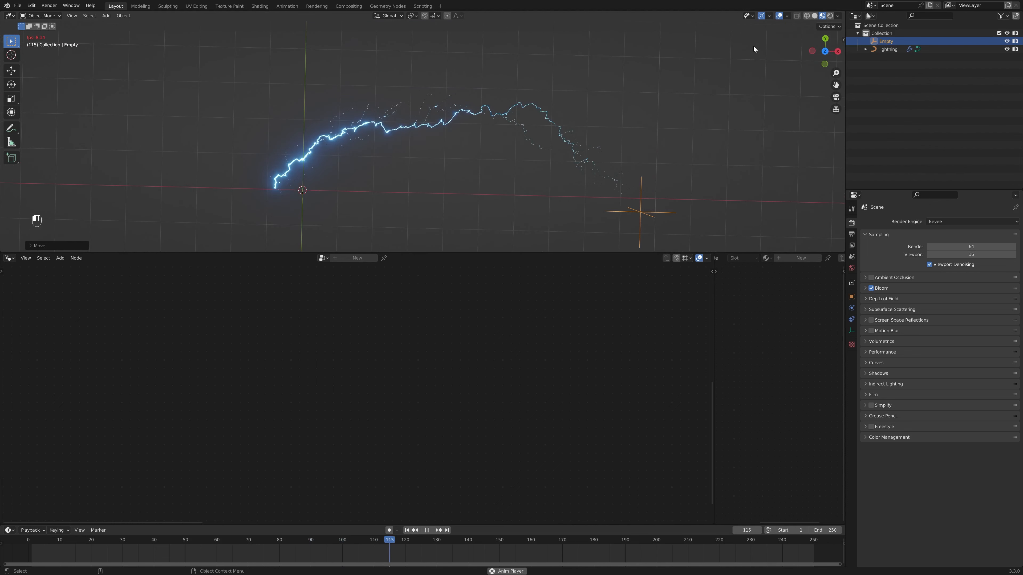
key(space)
Switch the viewport to Rendered shading and widen the shader editor to show all of the lightning's material nodes
click(829, 16)
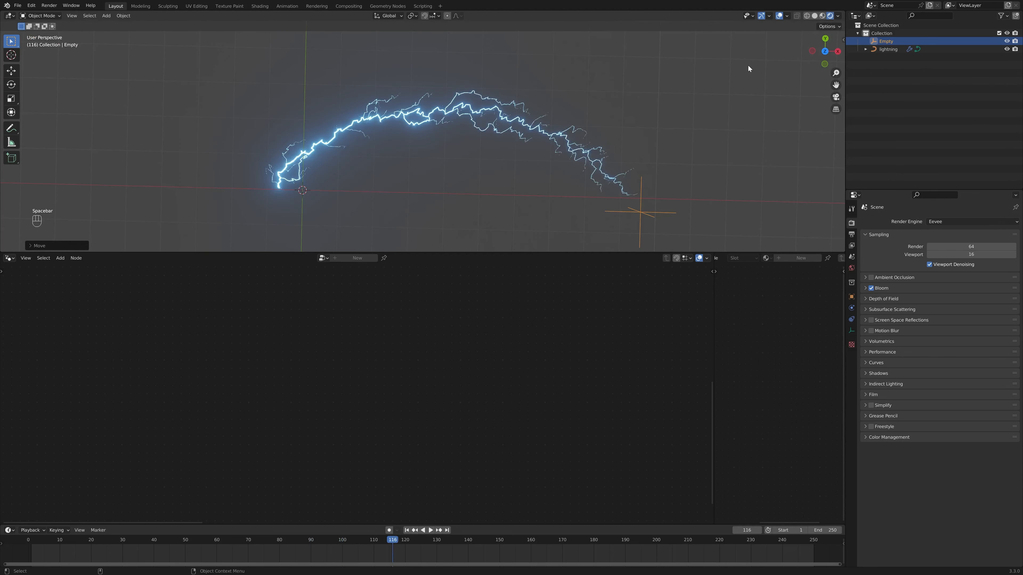
click(309, 149)
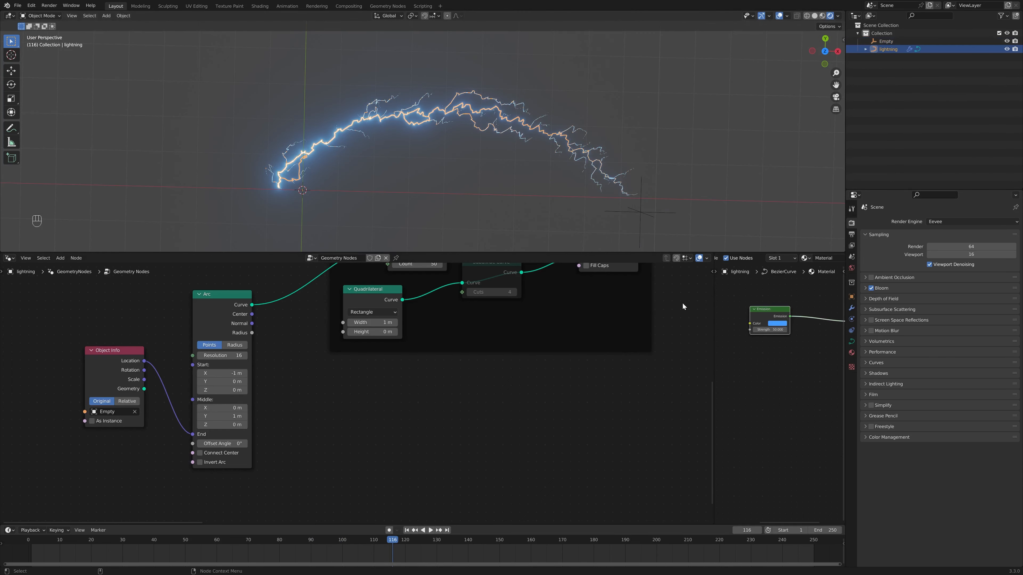
drag(714, 320, 324, 322)
key(Home)
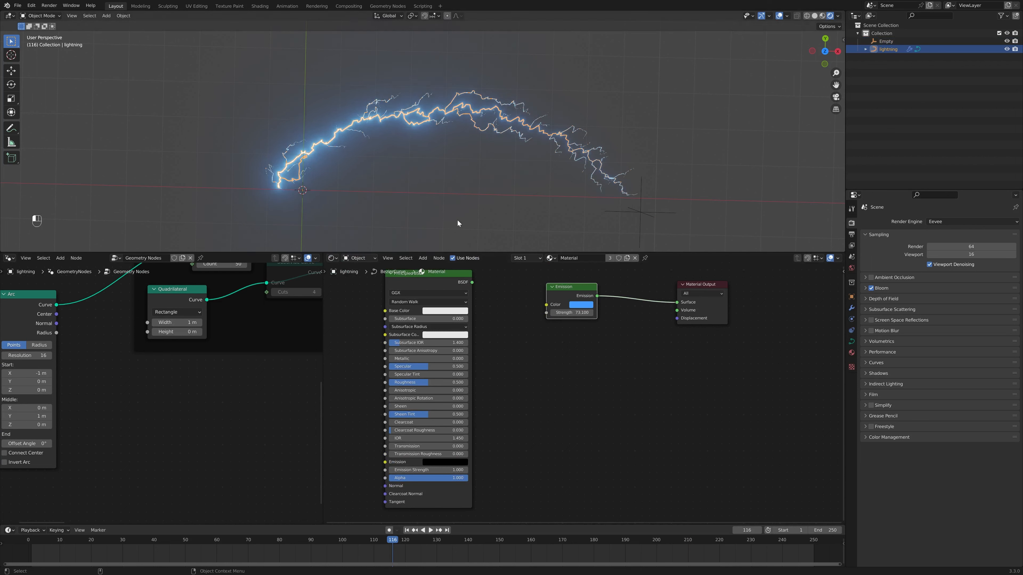
Deselect the lightning and play the animation in the rendered viewport
click(460, 205)
key(Tab)
key(Tab)
key(space)
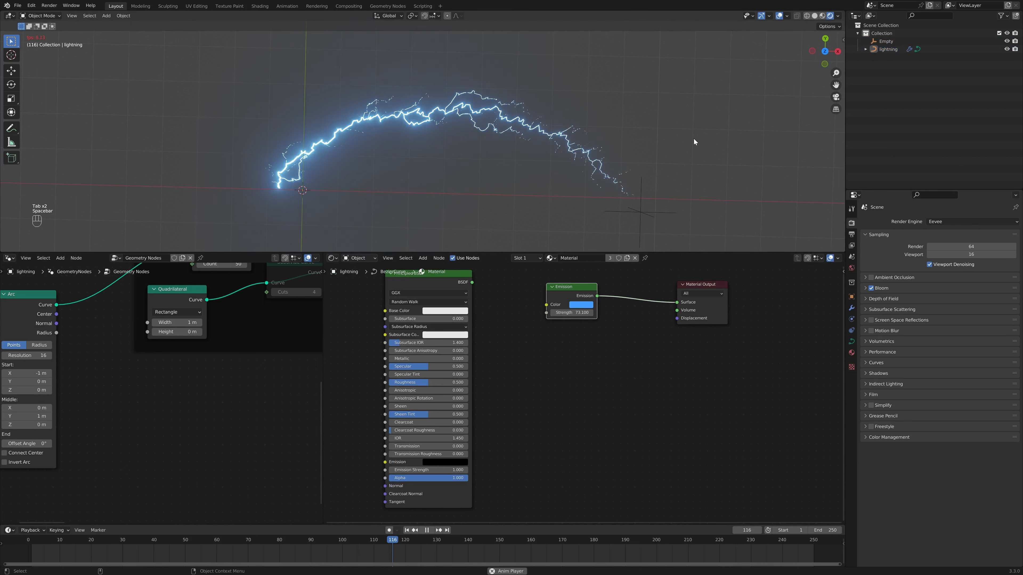